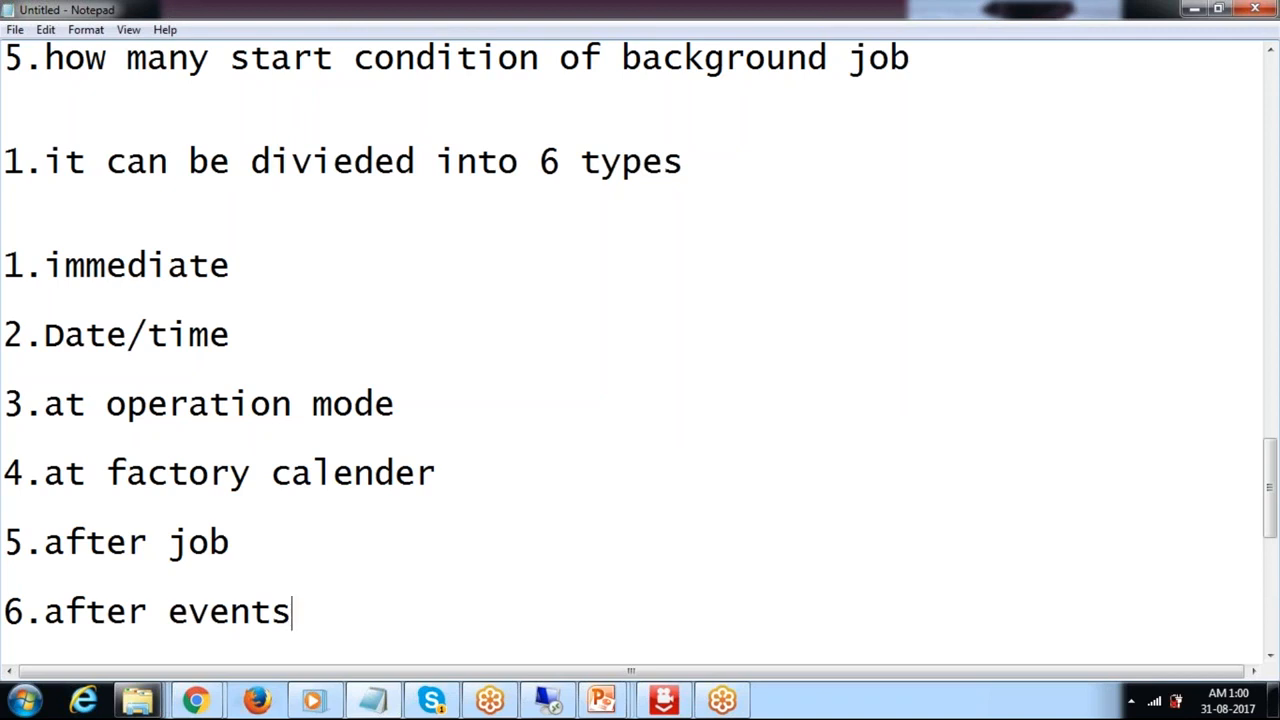
# Add the note line '6.what is max idle time for background is 60 sec' below the list.
pyautogui.press('Return')
pyautogui.press('Return')
pyautogui.press('Return')
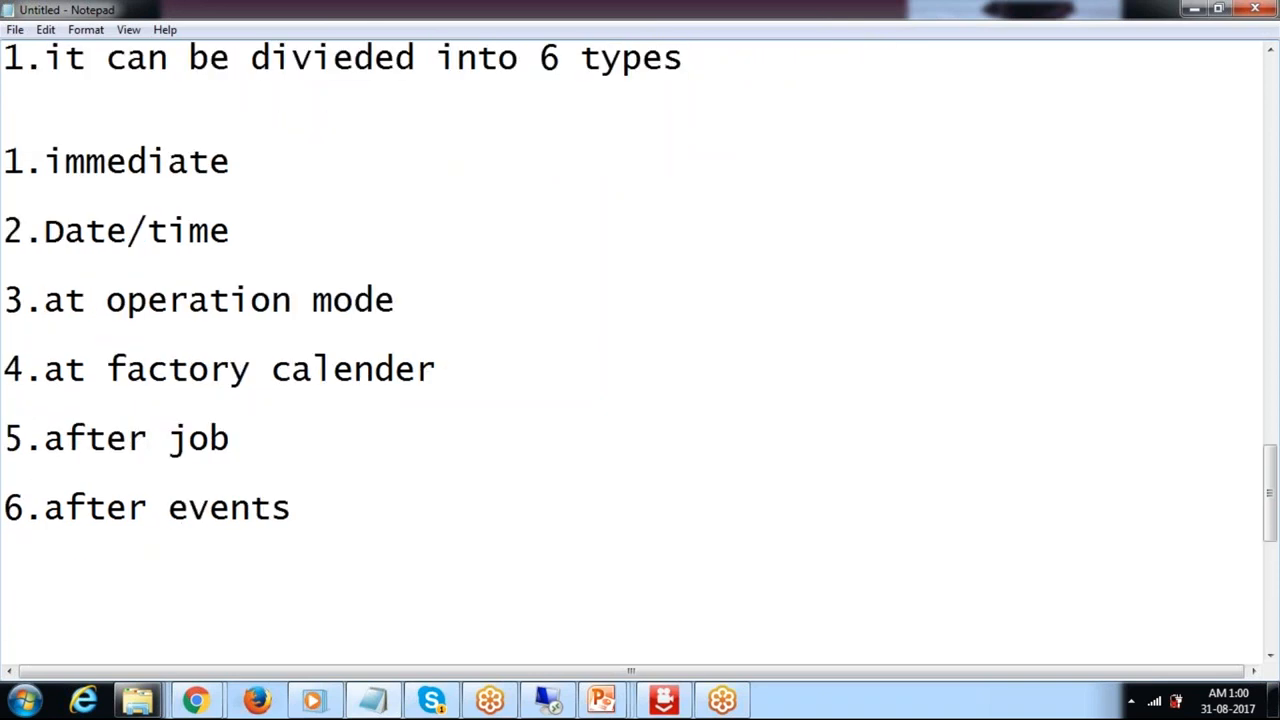
pyautogui.write('6.wt')
pyautogui.press('BackSpace')
pyautogui.press('BackSpace')
pyautogui.write('what')
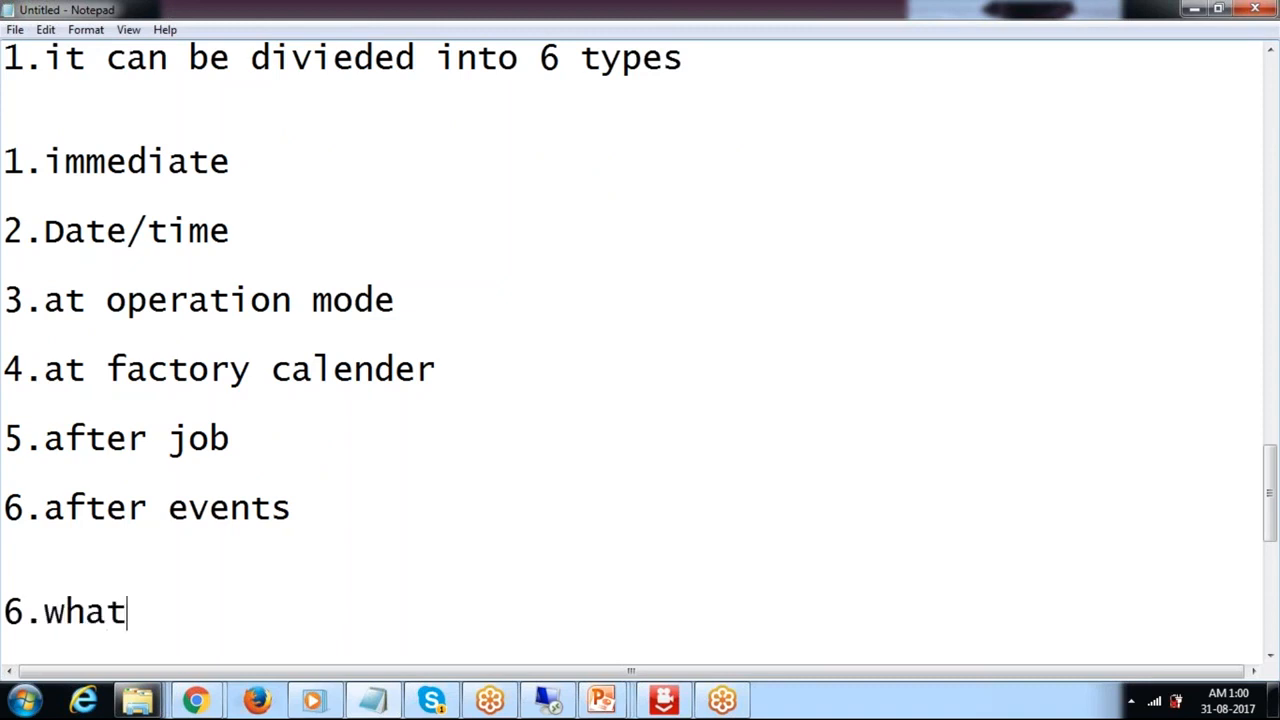
pyautogui.write(' is max idle')
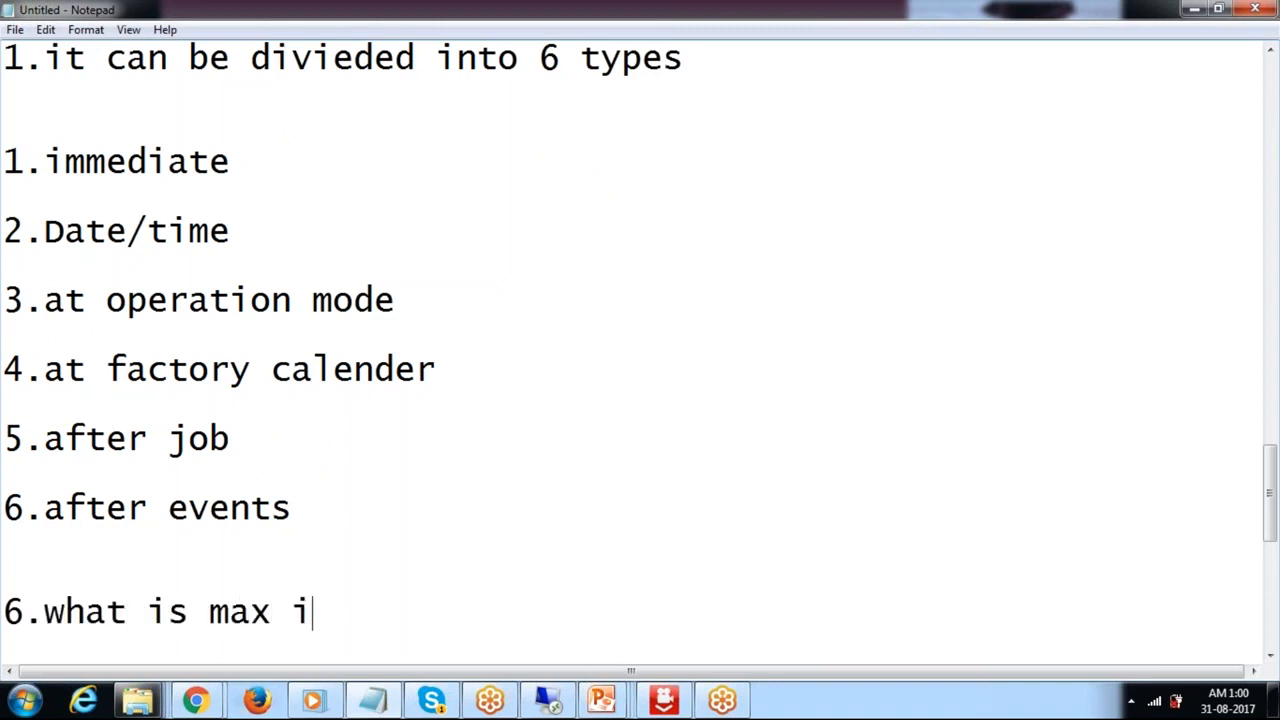
pyautogui.press('BackSpace')
pyautogui.write('le time ')
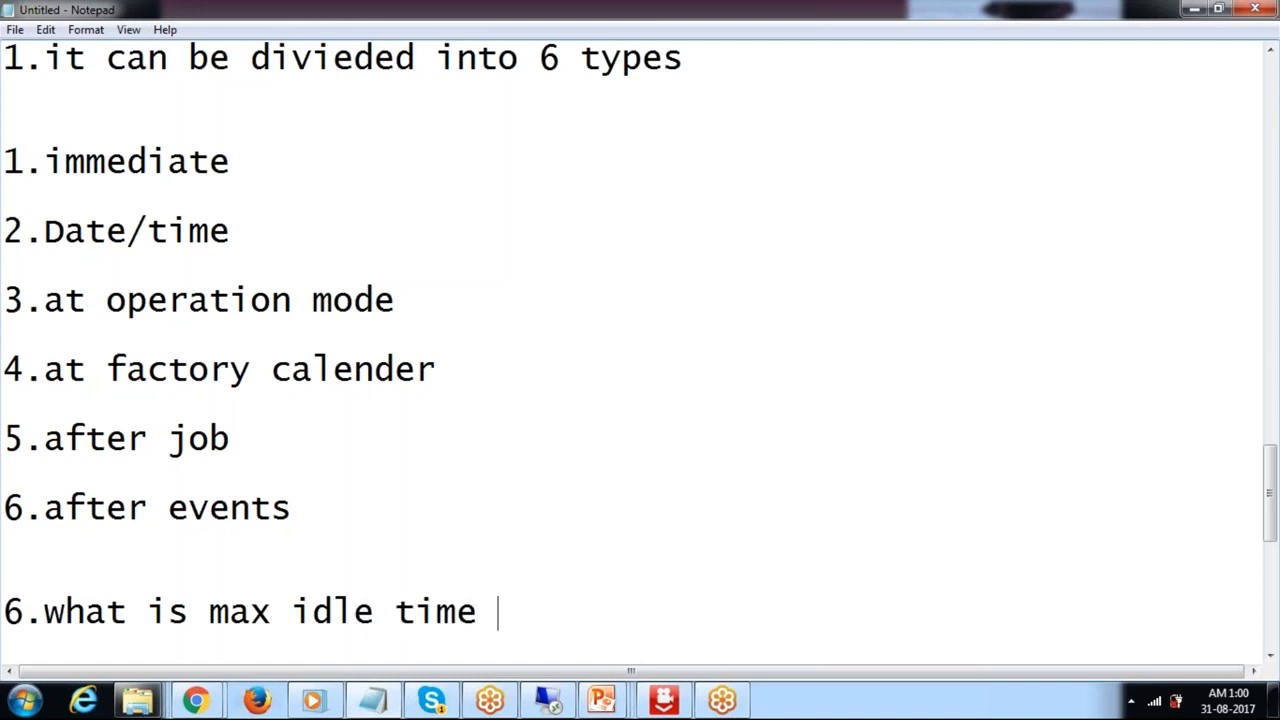
pyautogui.write('for backh')
pyautogui.press('BackSpace')
pyautogui.write('ground is ')
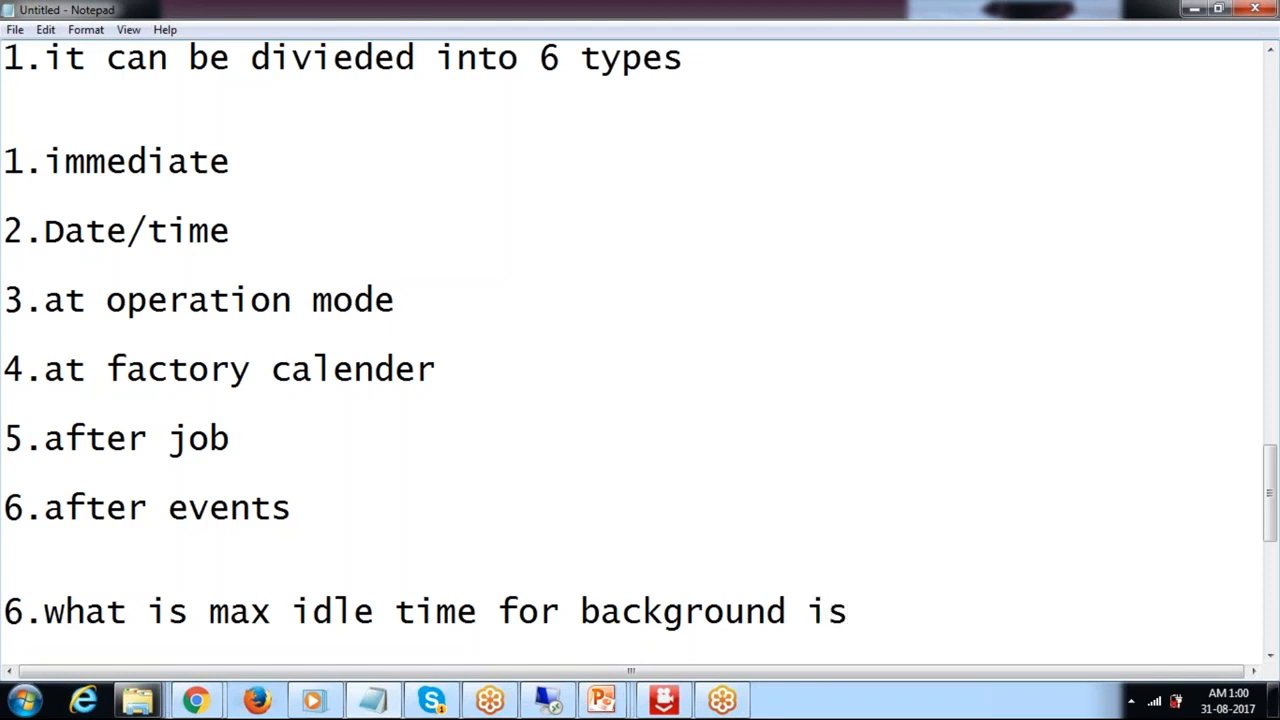
pyautogui.write('60 sec')
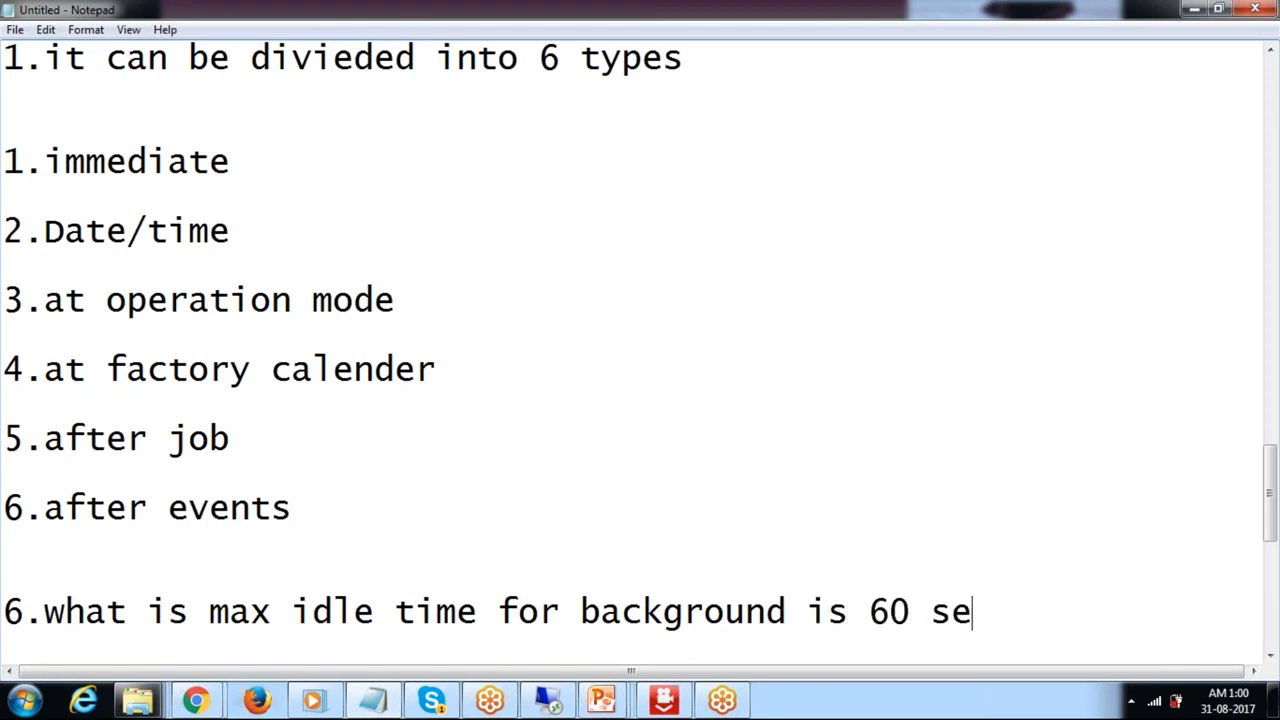
# Insert the missing word 'workprocess' after 'background' in the new note line.
pyautogui.click(788, 614)
pyautogui.write('wokr')
pyautogui.press('BackSpace')
pyautogui.press('BackSpace')
pyautogui.write('rkpr')
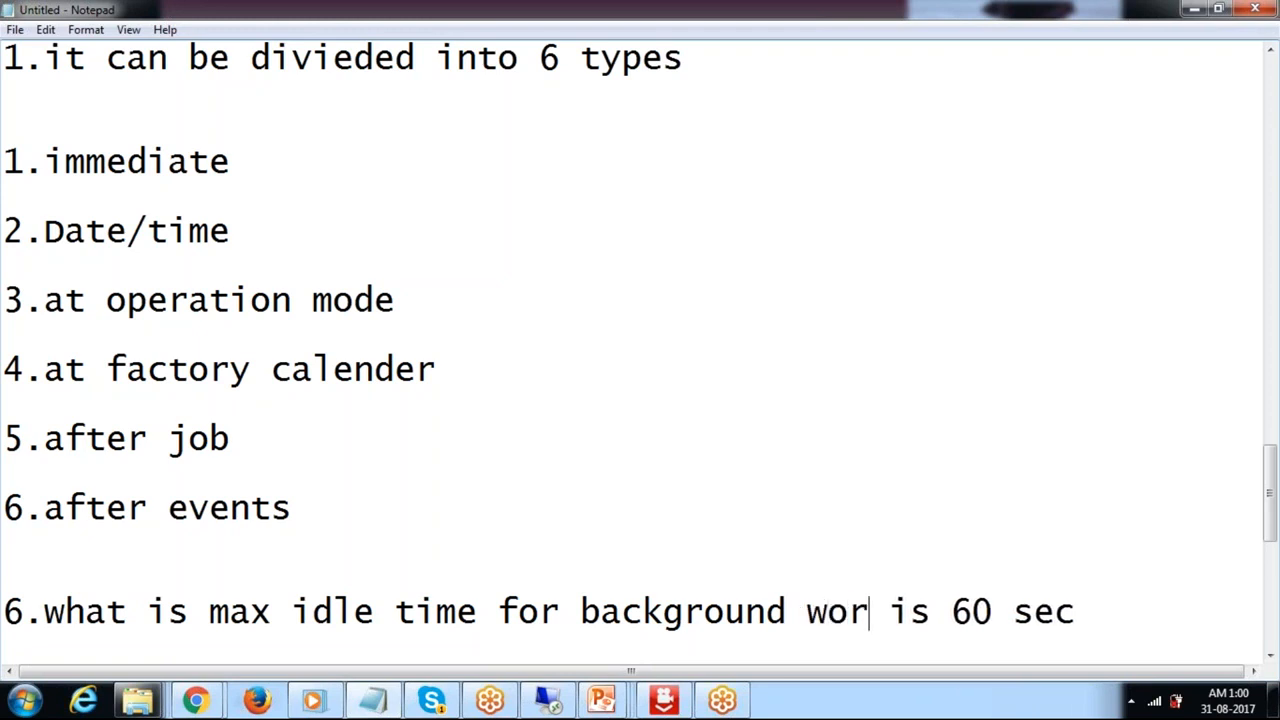
pyautogui.write('ocess')
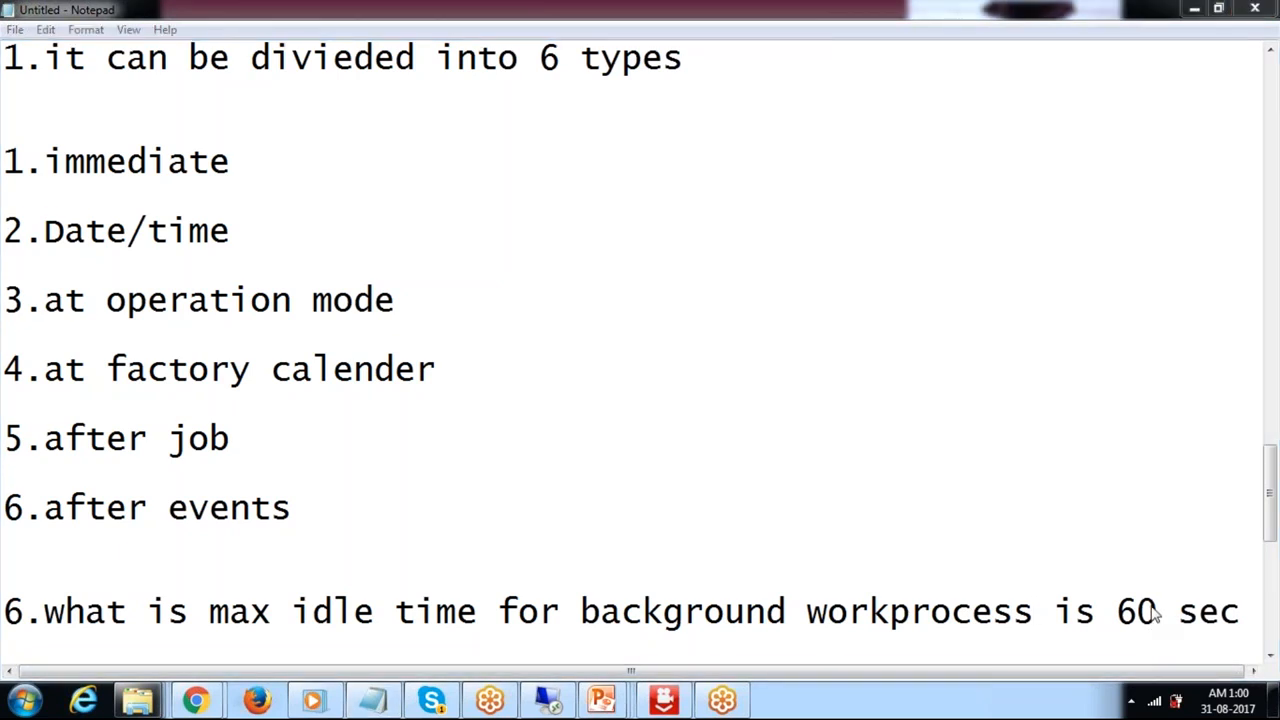
pyautogui.scroll(-1, 1277, 548)
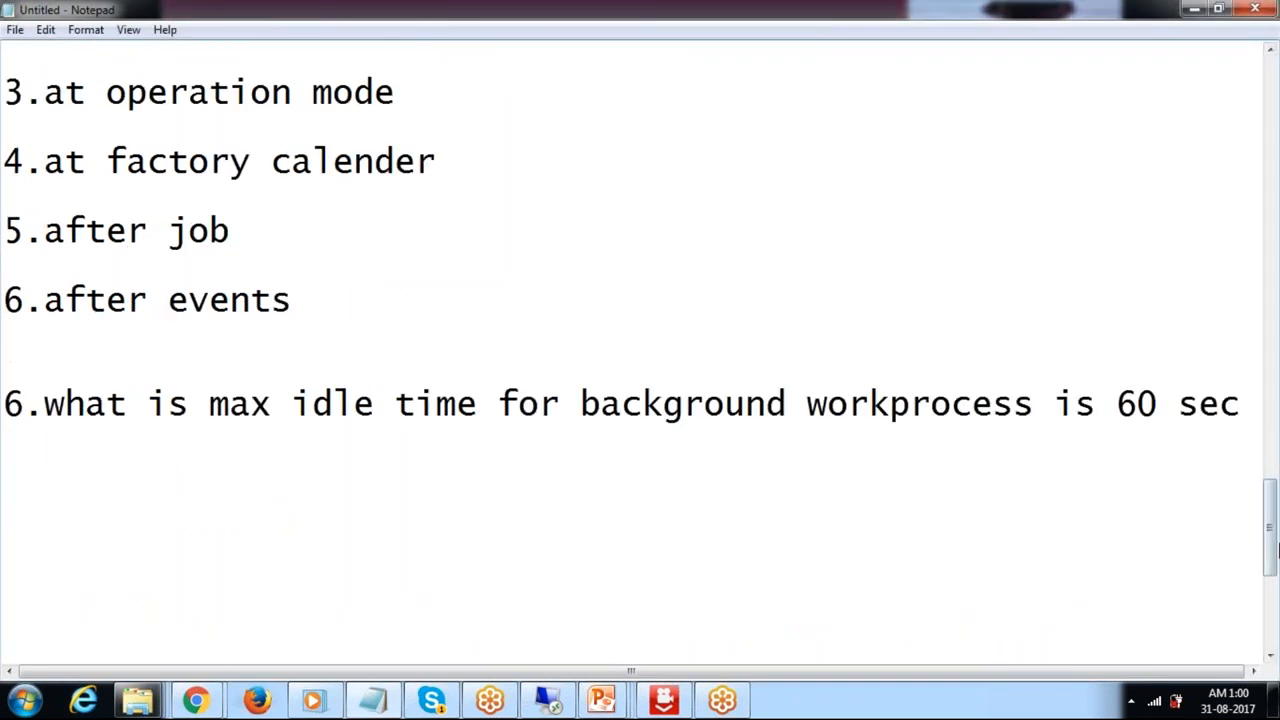
# Add a new line reading rdisp/btc_time=60sec below the 60 sec note.
pyautogui.click(1252, 403)
pyautogui.press('Return')
pyautogui.press('Return')
pyautogui.press('Return')
pyautogui.write('rdisp/wp_')
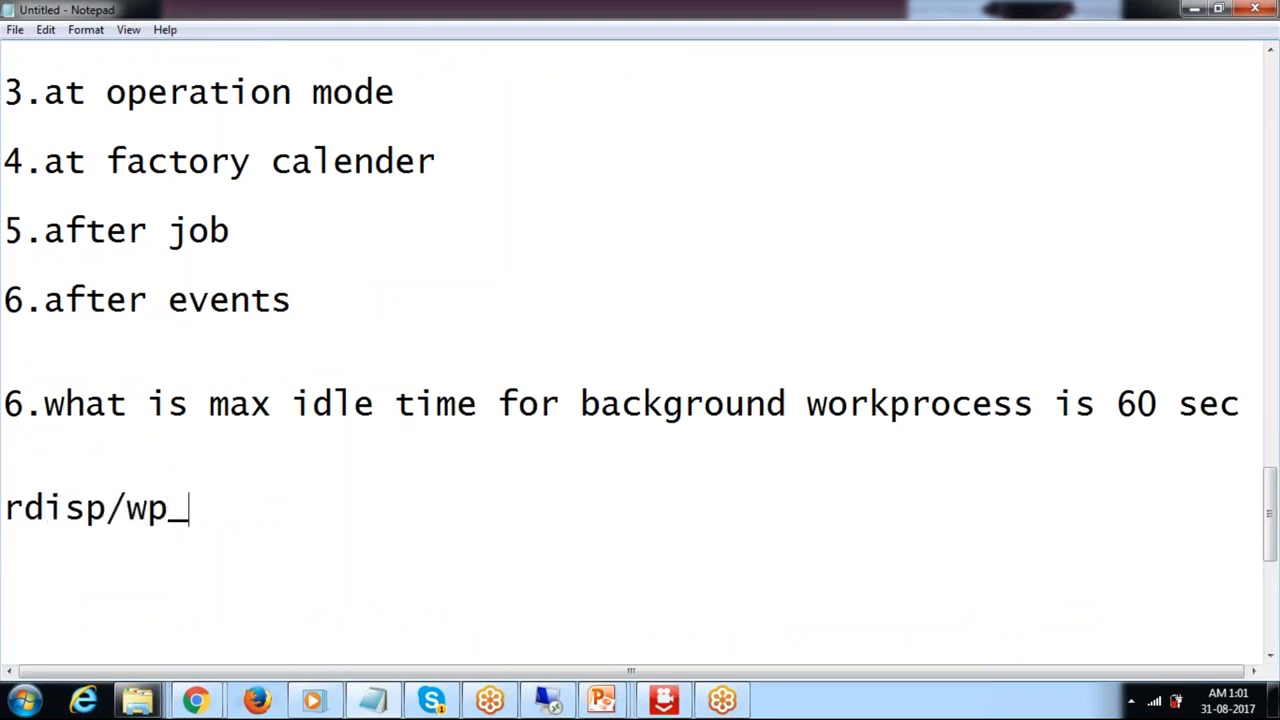
pyautogui.press('BackSpace')
pyautogui.press('BackSpace')
pyautogui.press('BackSpace')
pyautogui.write('btc')
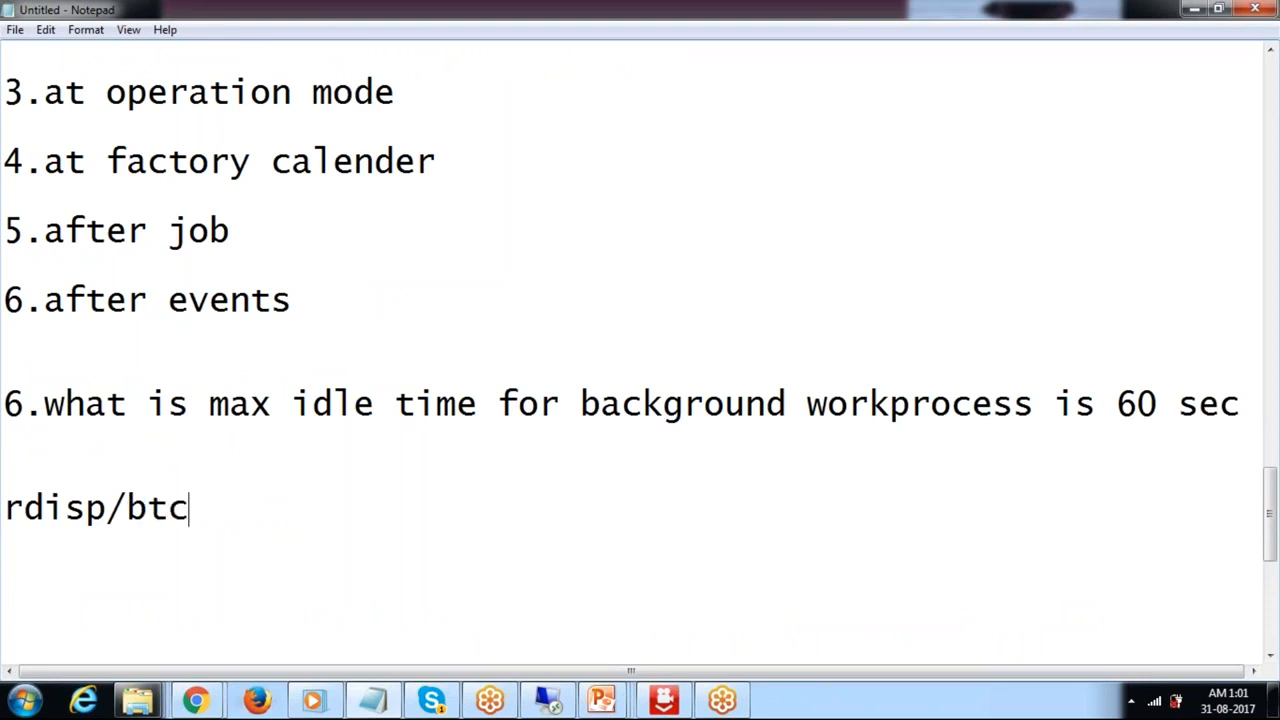
pyautogui.write('_time')
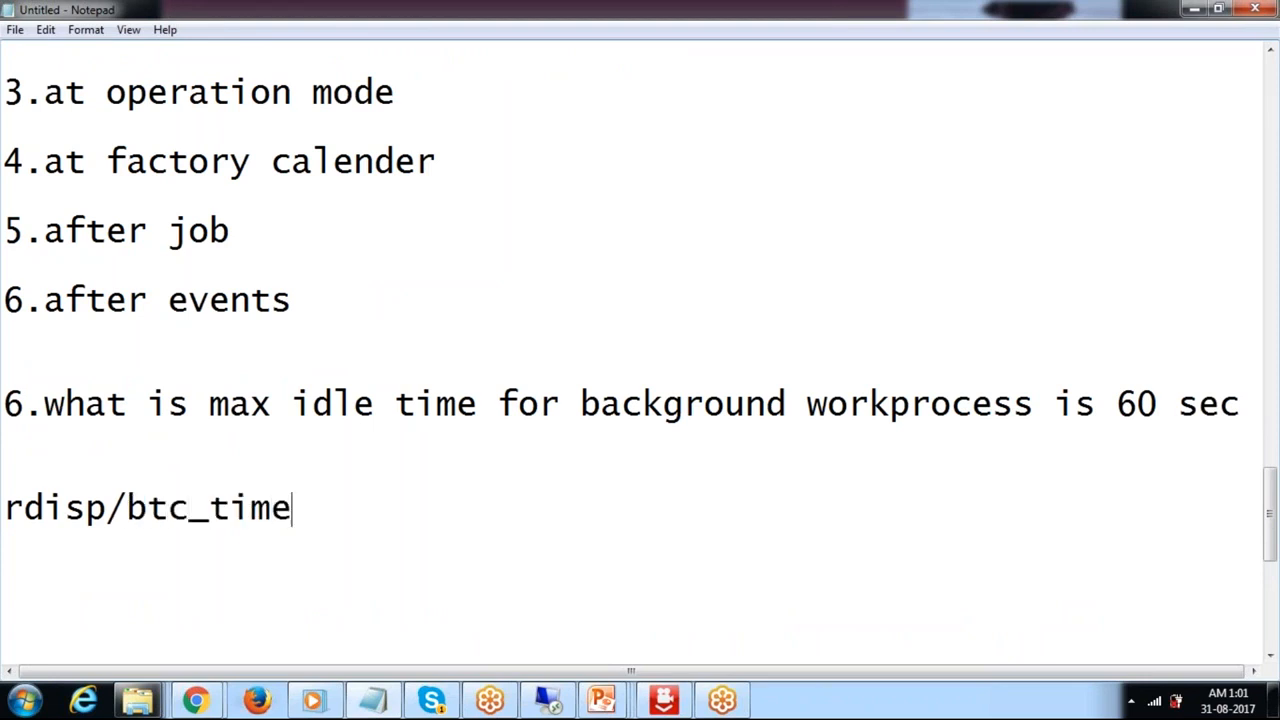
pyautogui.write('=60')
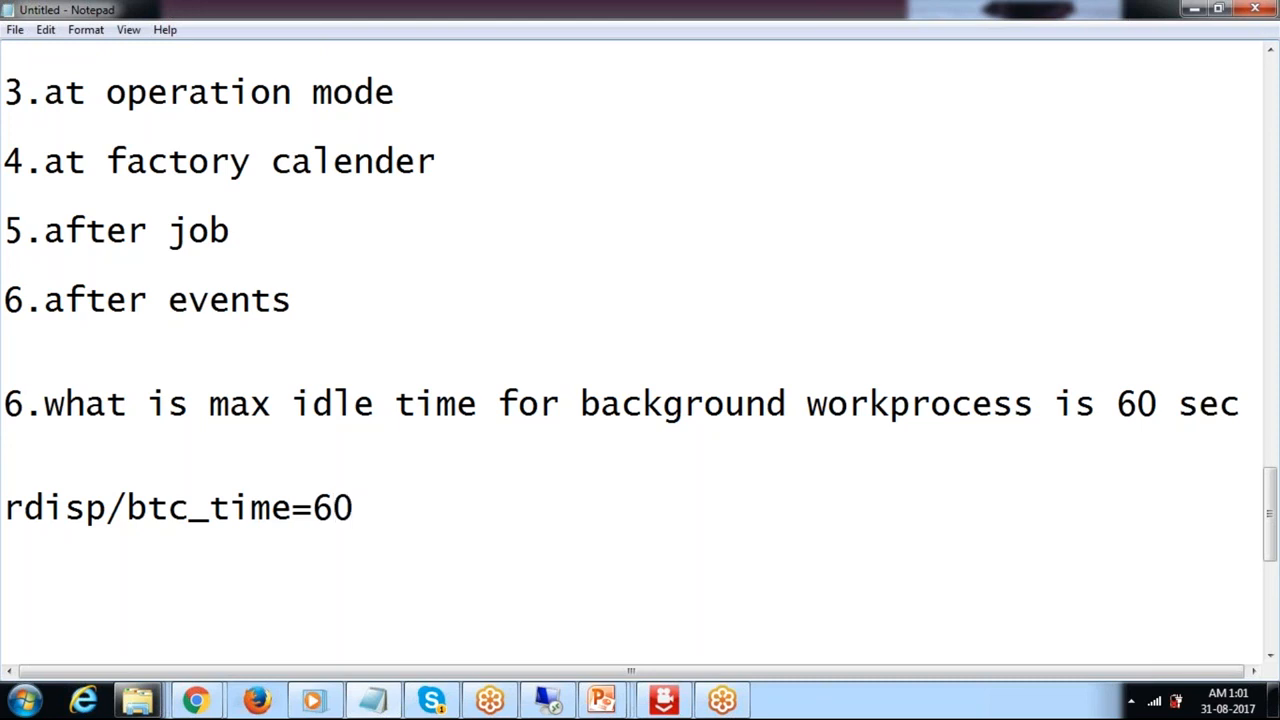
pyautogui.write('sec')
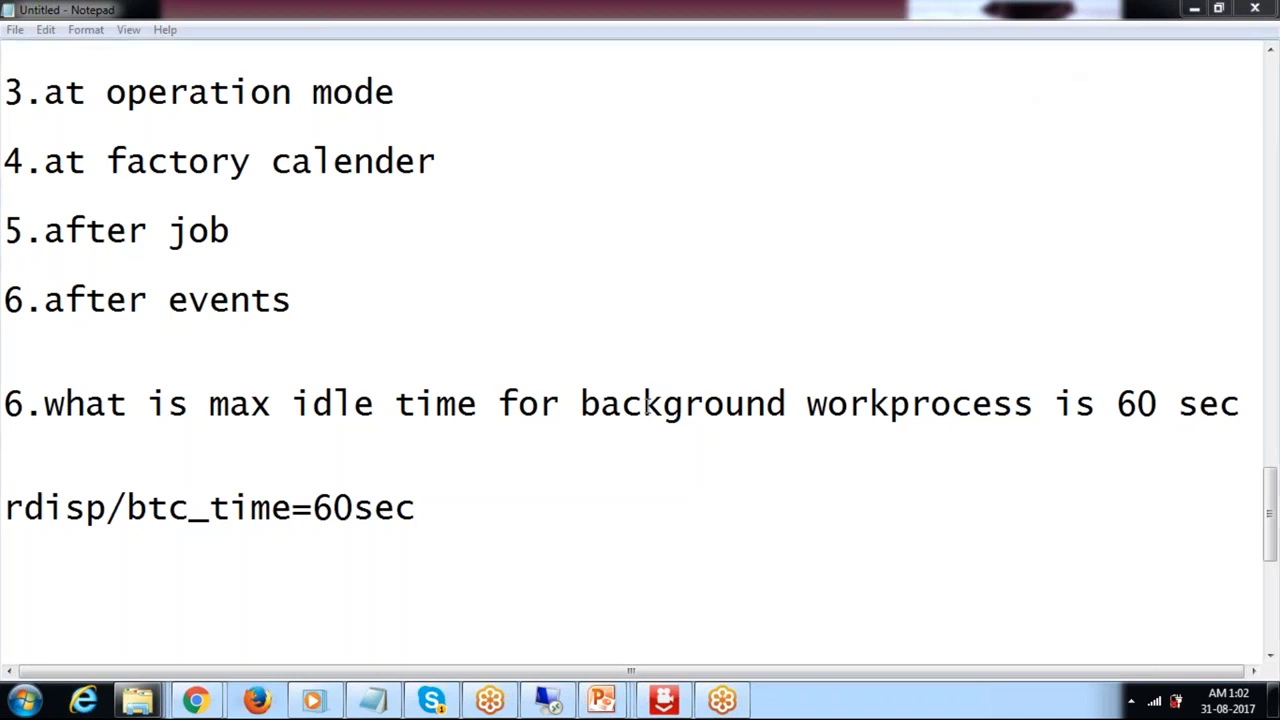
# Start a fresh blank line below rdisp/btc_time=60sec in the notes.
pyautogui.click(522, 523)
pyautogui.press('Return')
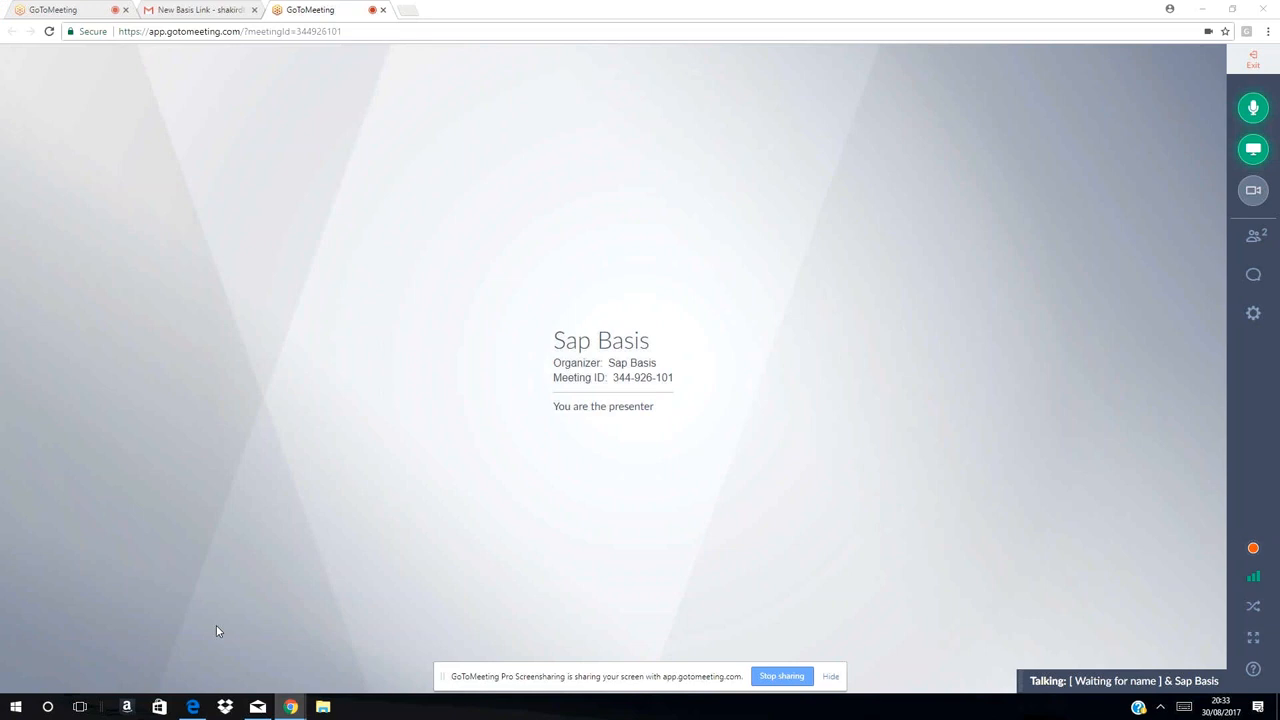
# Launch Remote Desktop via the recalled mstsc command and connect to the saved server.
pyautogui.press('super+r')
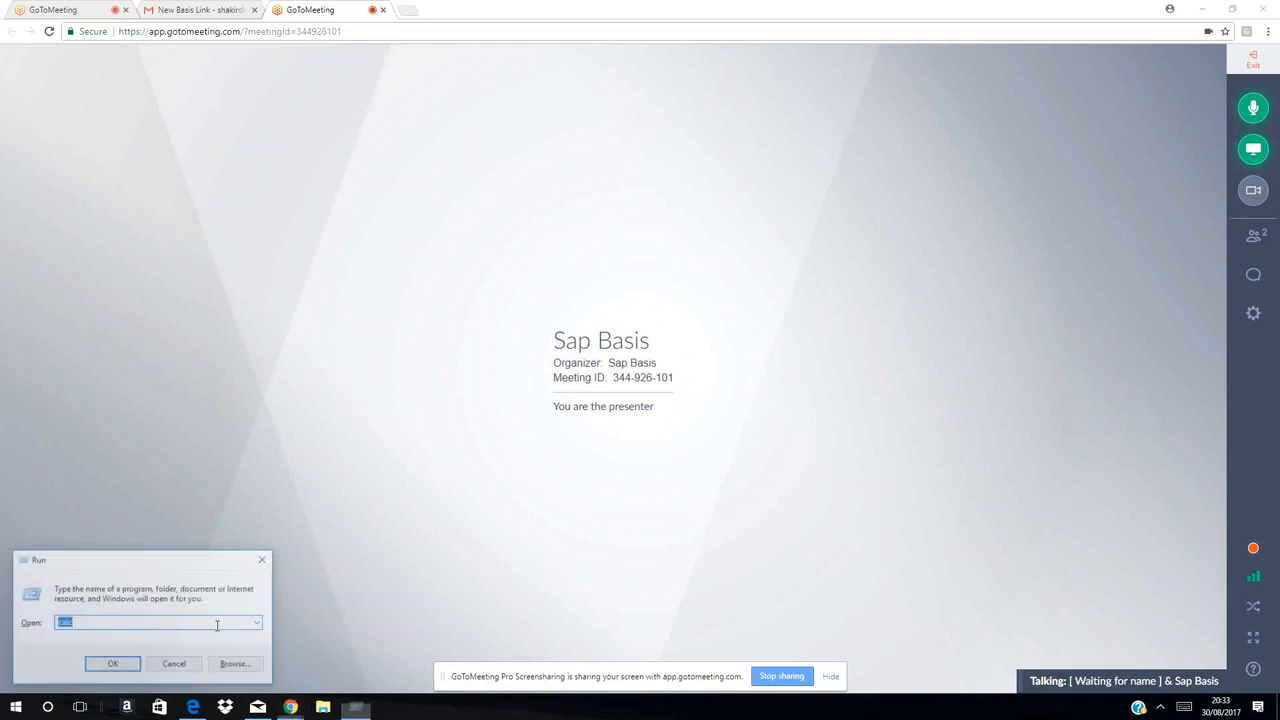
pyautogui.press('Down')
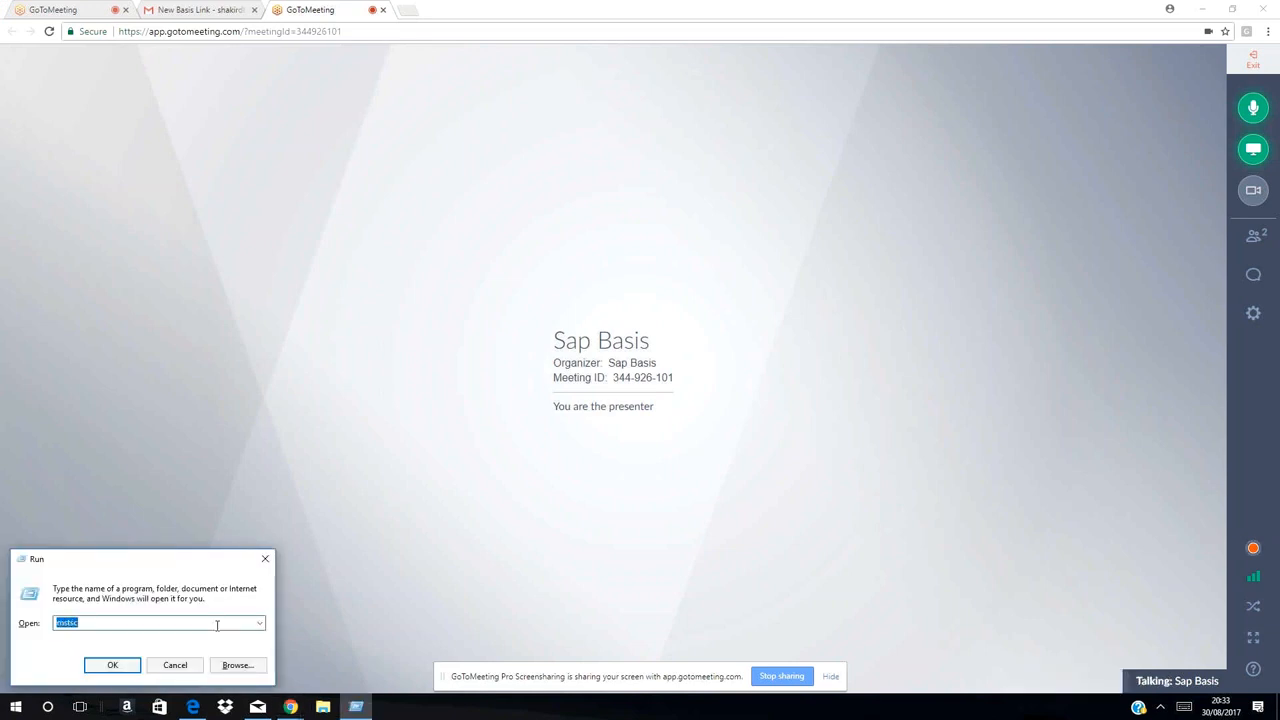
pyautogui.press('Return')
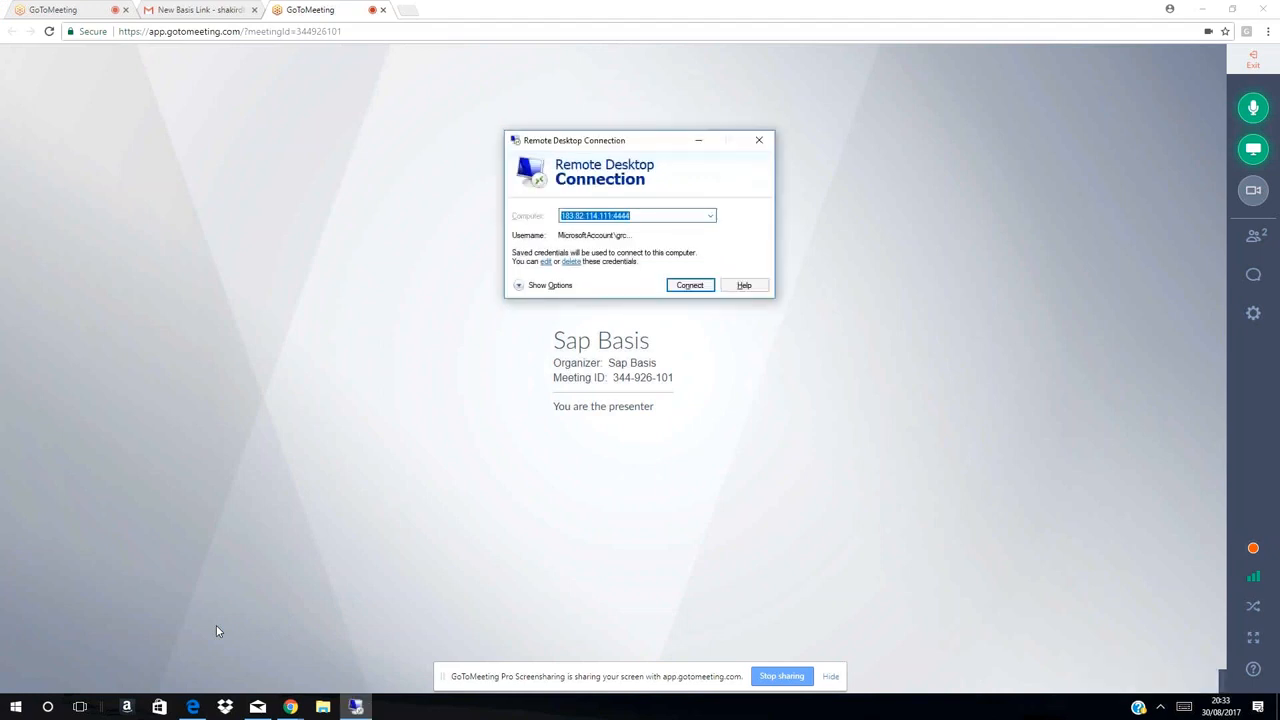
pyautogui.press('Return')
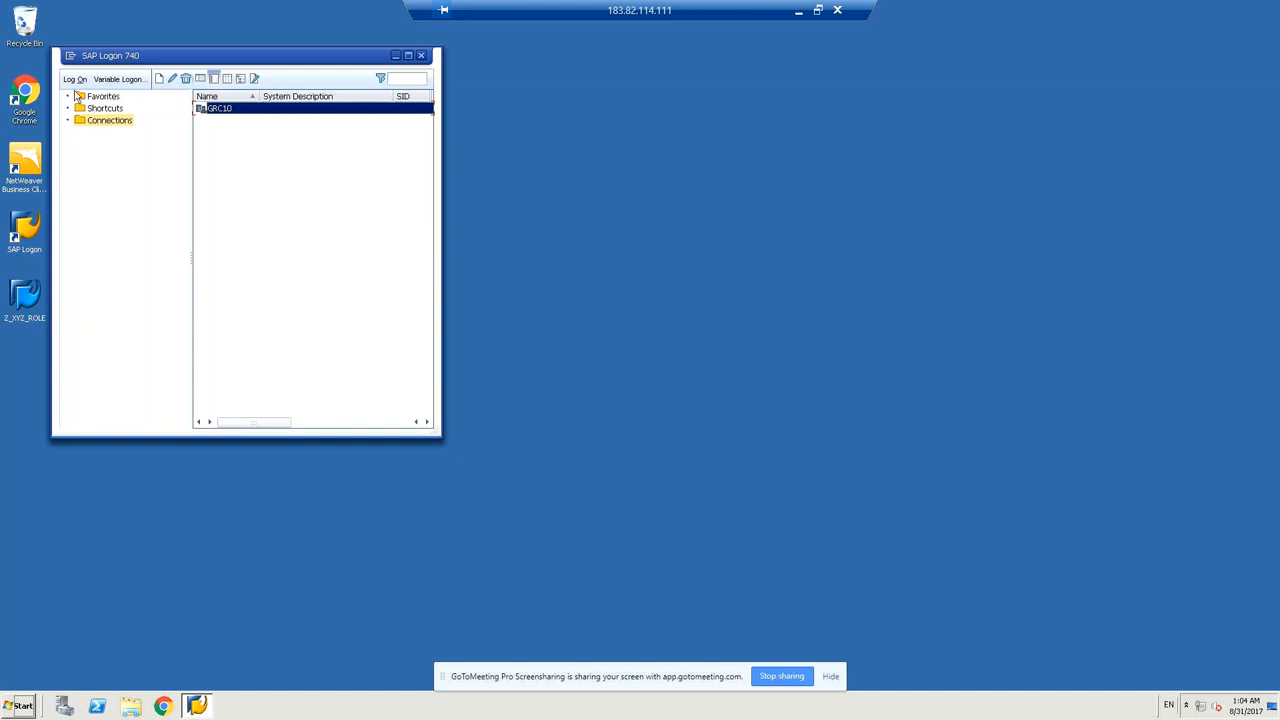
# Log on to GRC10 with the suggested user and account password, then start transaction SM36.
pyautogui.click(71, 81)
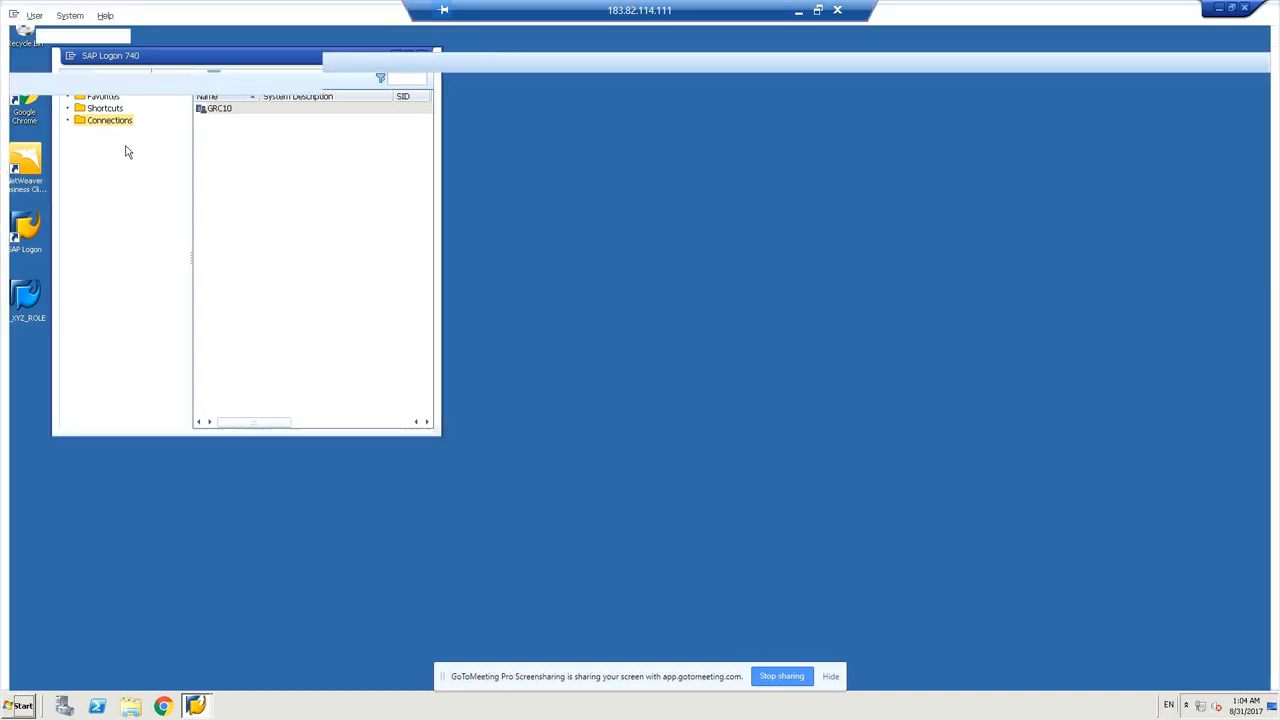
pyautogui.write('gr')
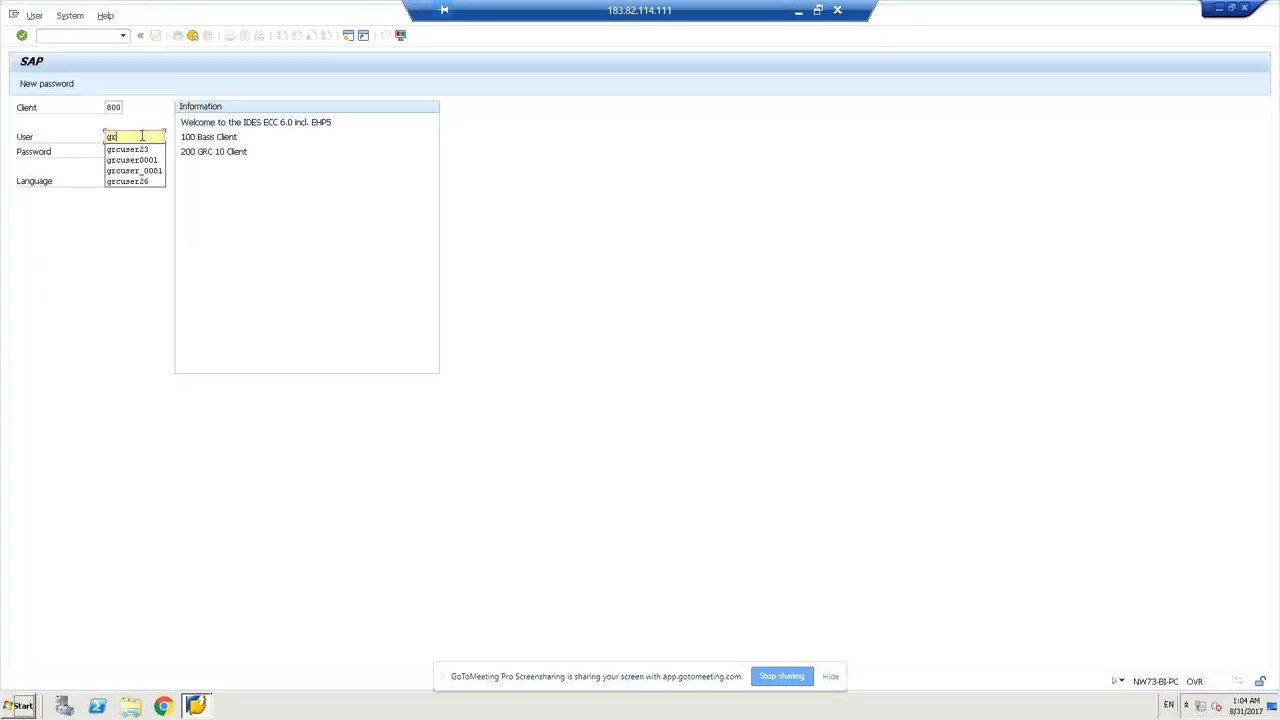
pyautogui.press('Down')
pyautogui.press('Return')
pyautogui.press('Tab')
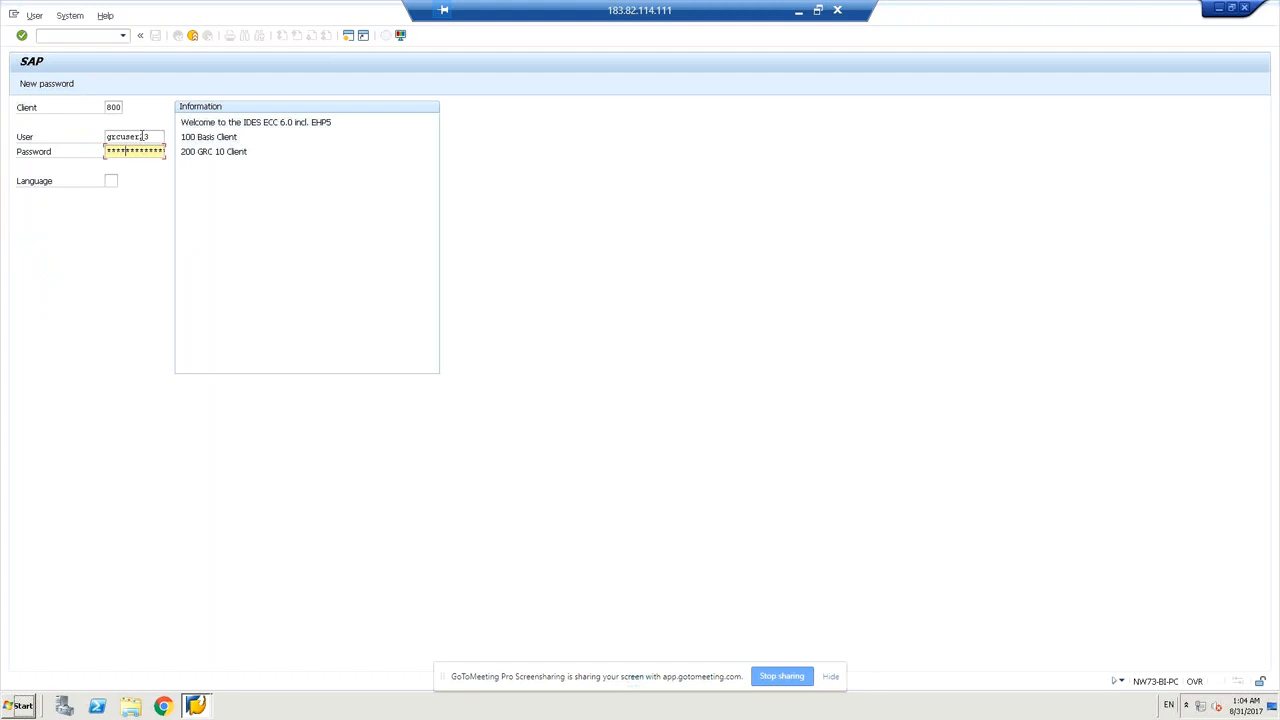
pyautogui.write('***')
pyautogui.press('Return')
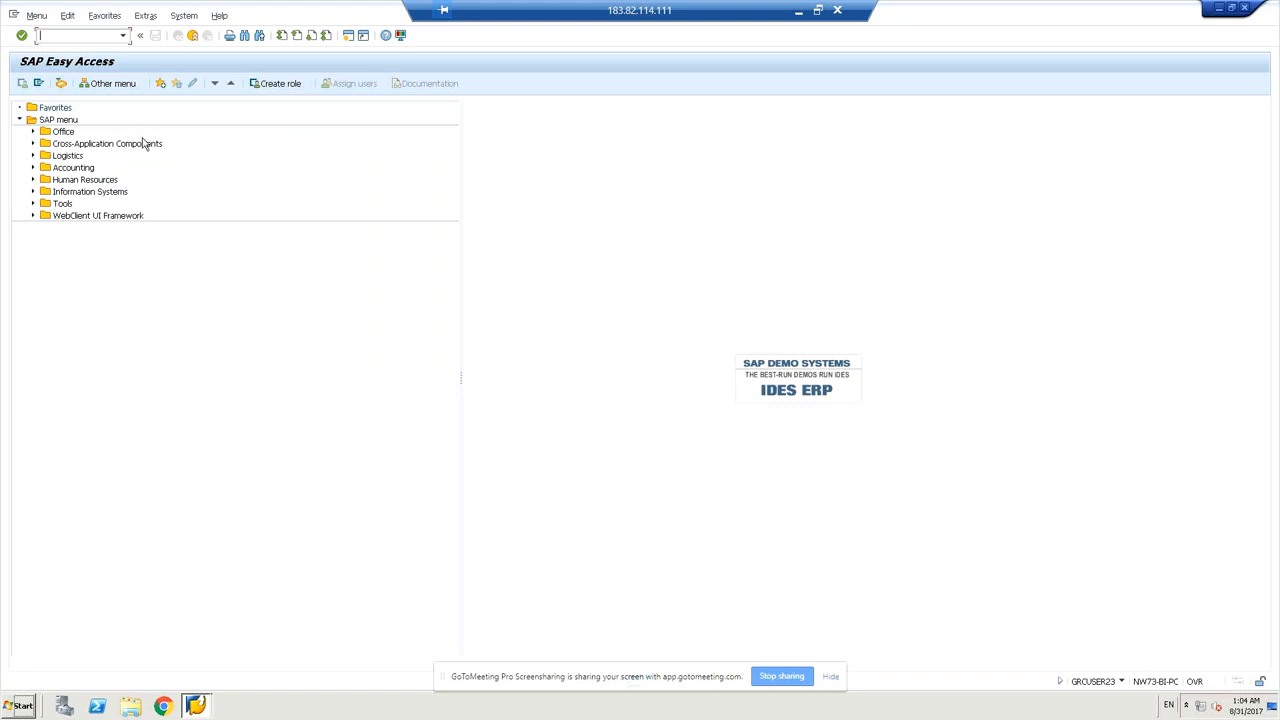
pyautogui.write('sm36')
pyautogui.press('Return')
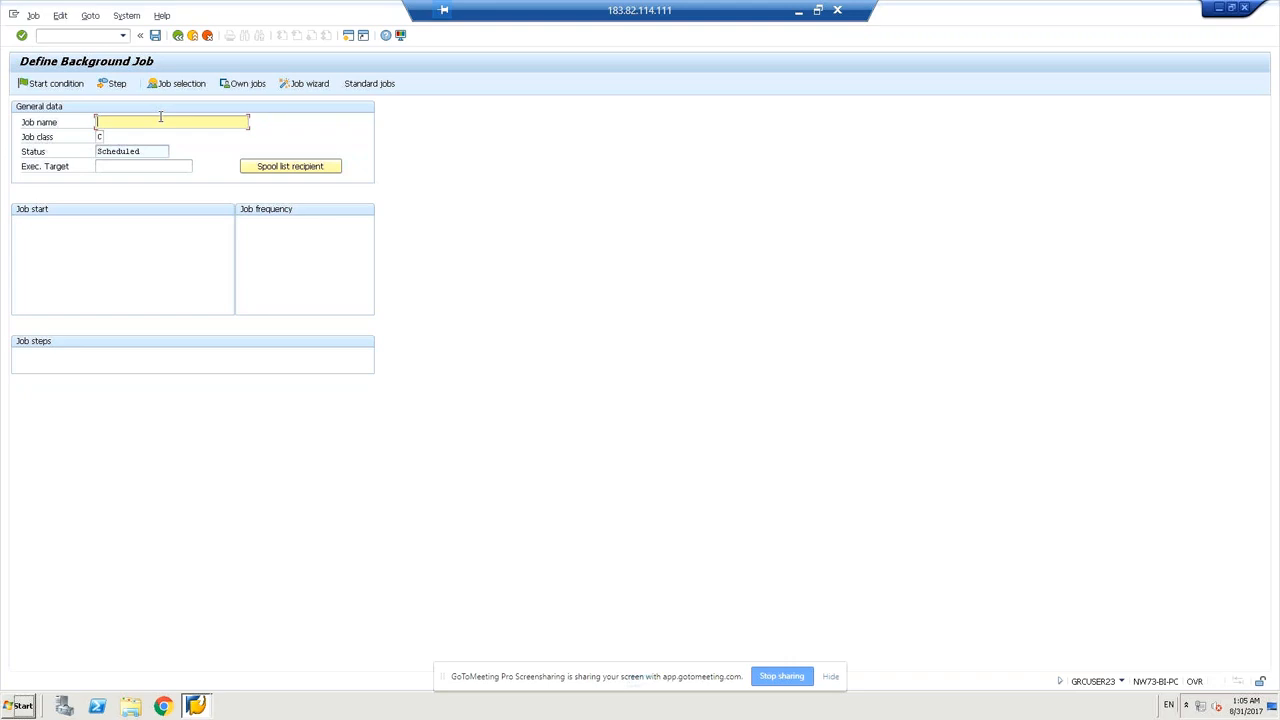
# Enter the job name ending in _rspol041 and bring up the Job class value list.
pyautogui.write('s')
pyautogui.write('c')
pyautogui.press('BackSpace')
pyautogui.write('_')
pyautogui.write('_abab_test')
pyautogui.press('BackSpace')
pyautogui.press('BackSpace')
pyautogui.press('BackSpace')
pyautogui.press('BackSpace')
pyautogui.write('rspol041')
pyautogui.click(100, 136)
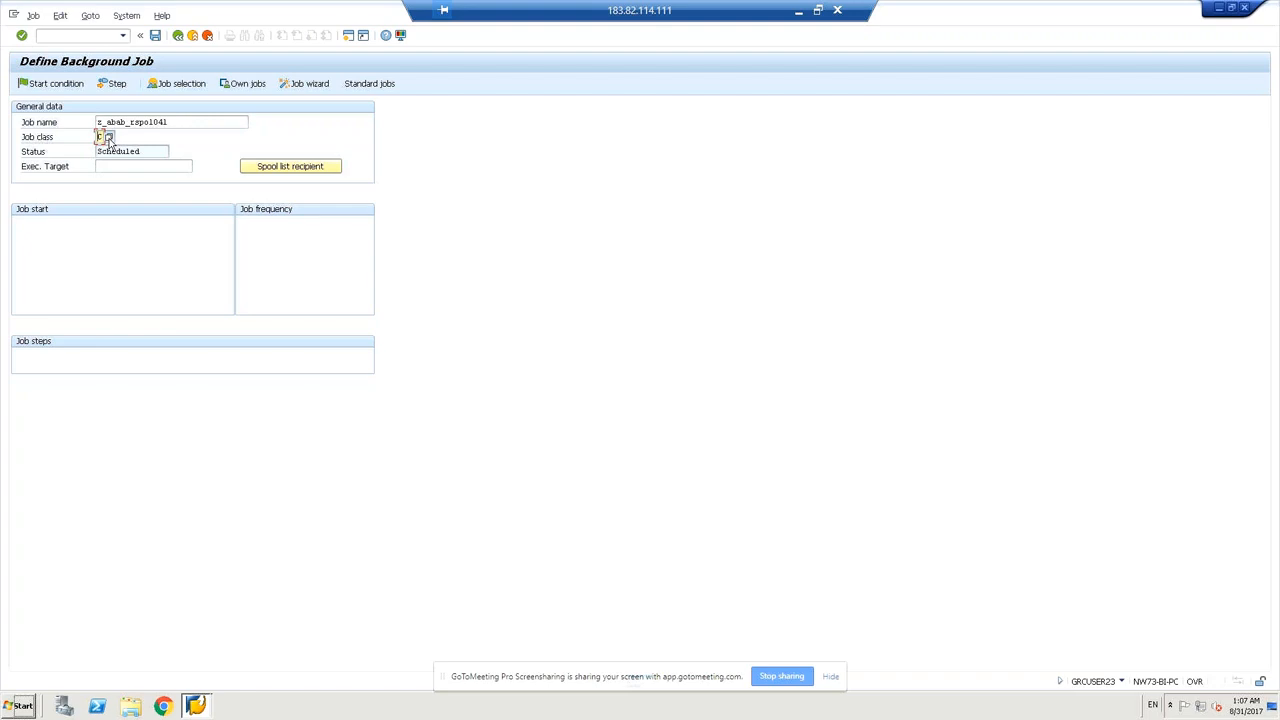
pyautogui.click(108, 138)
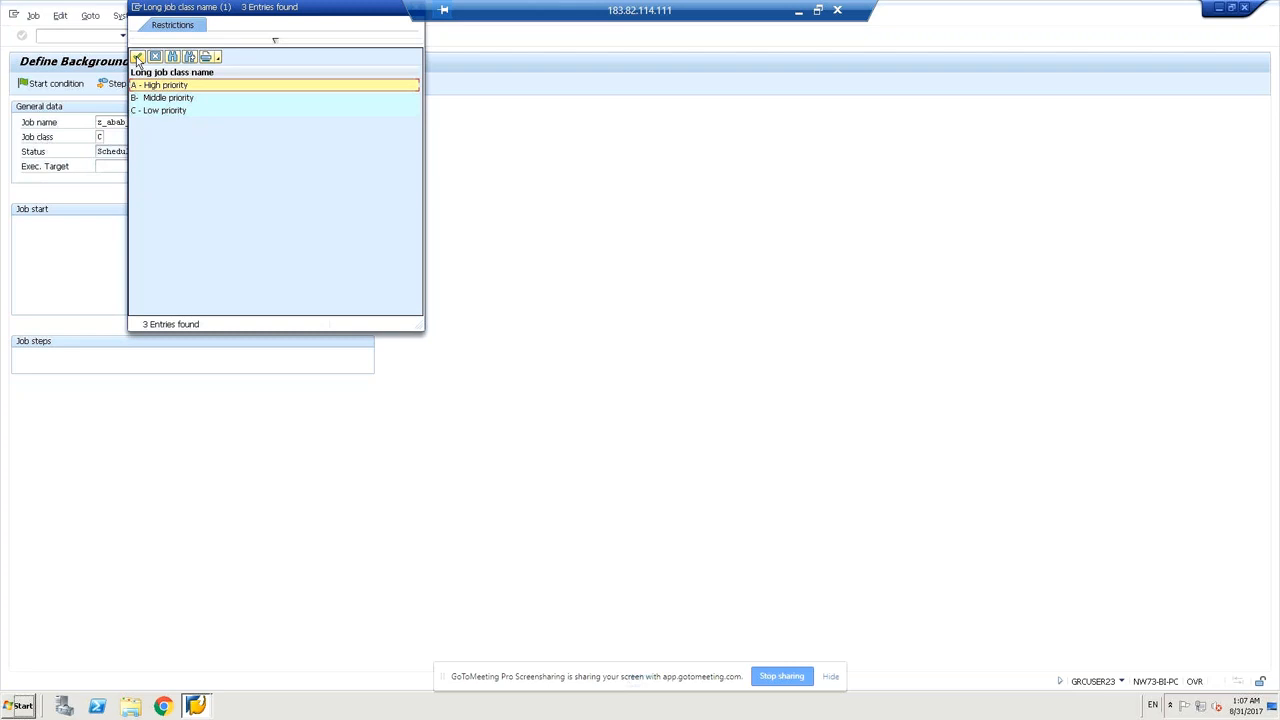
# Choose job class C, low priority, from the value list and confirm it.
pyautogui.click(145, 112)
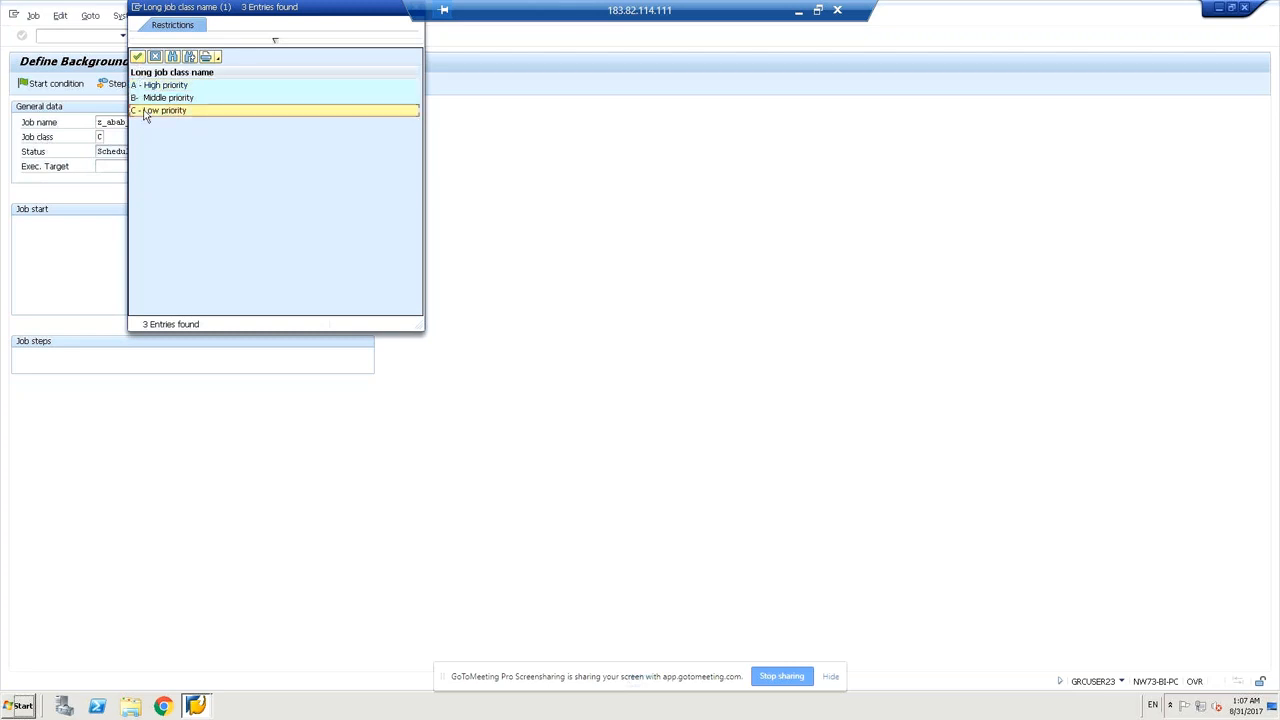
pyautogui.click(138, 57)
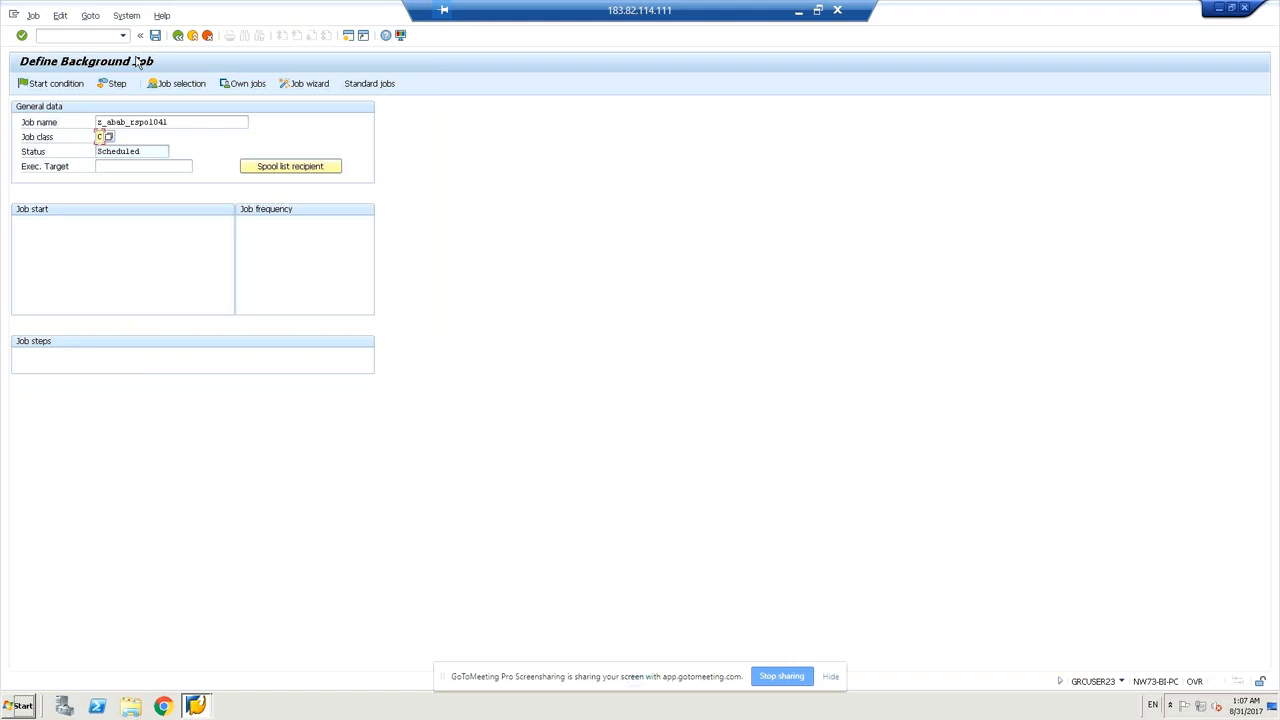
pyautogui.click(164, 152)
# Open the Exec. Target value help to list the available servers.
pyautogui.click(136, 167)
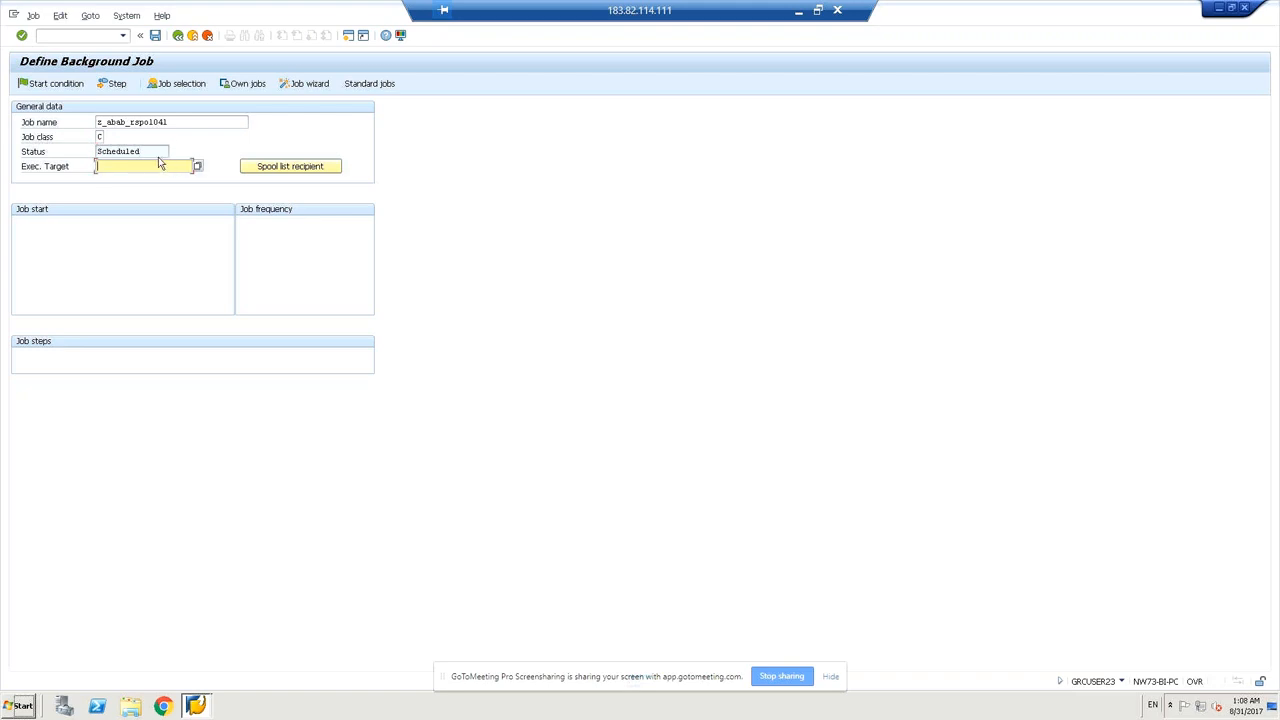
pyautogui.click(157, 150)
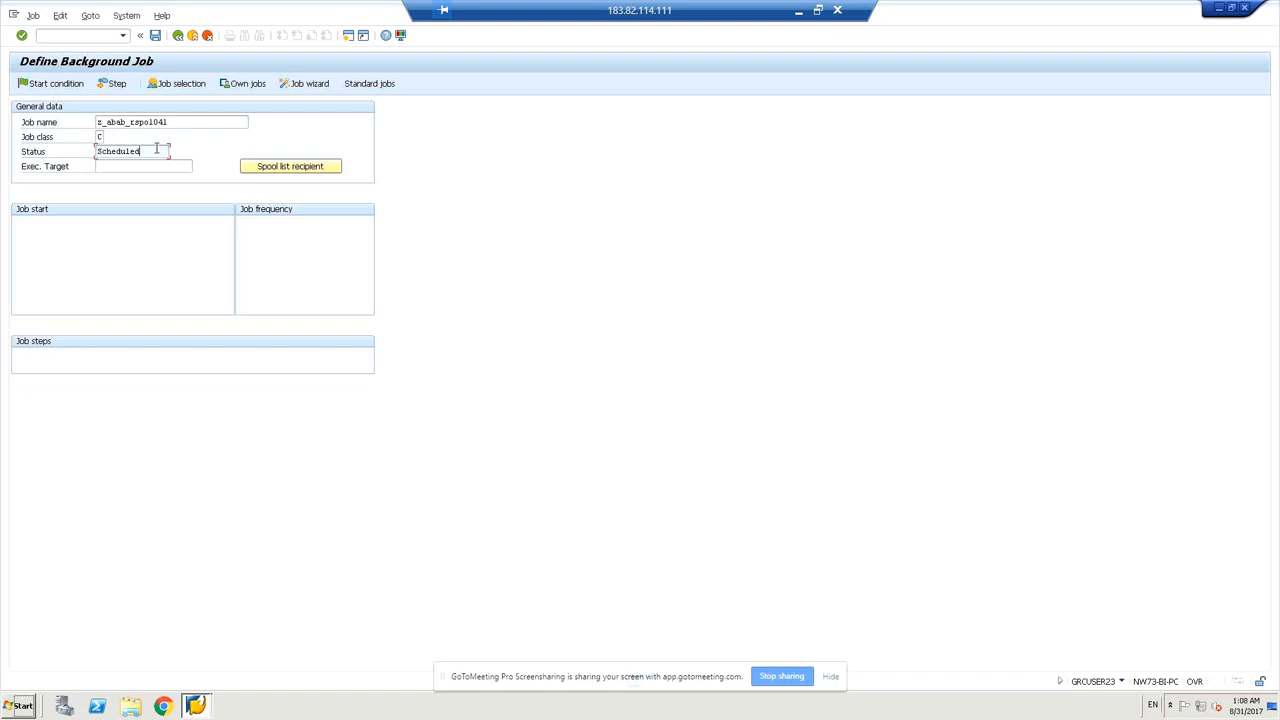
pyautogui.click(150, 166)
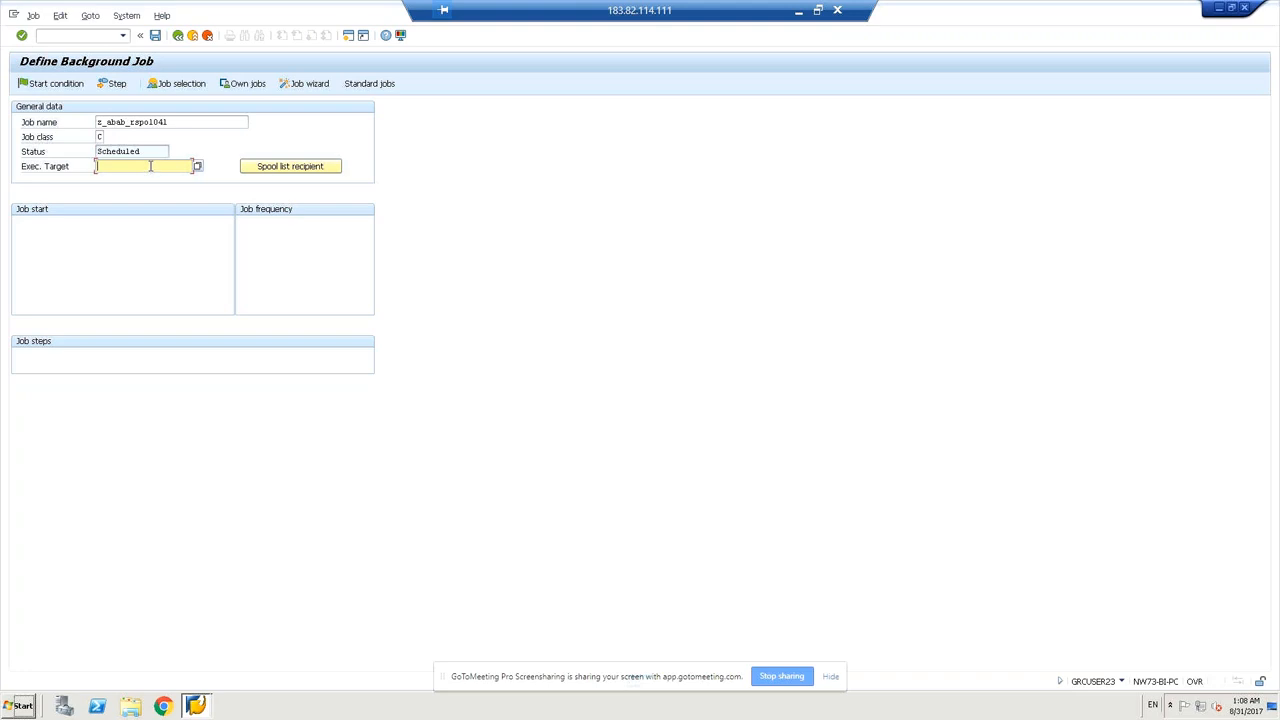
pyautogui.click(142, 150)
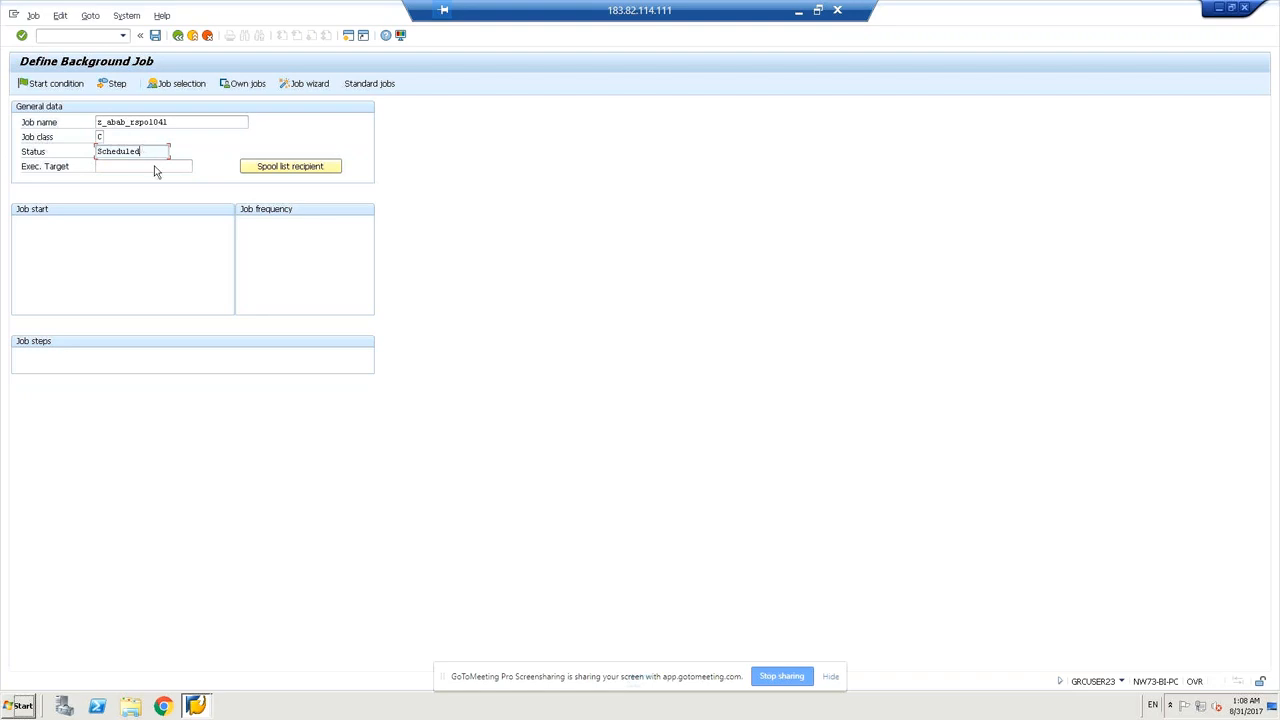
pyautogui.click(157, 167)
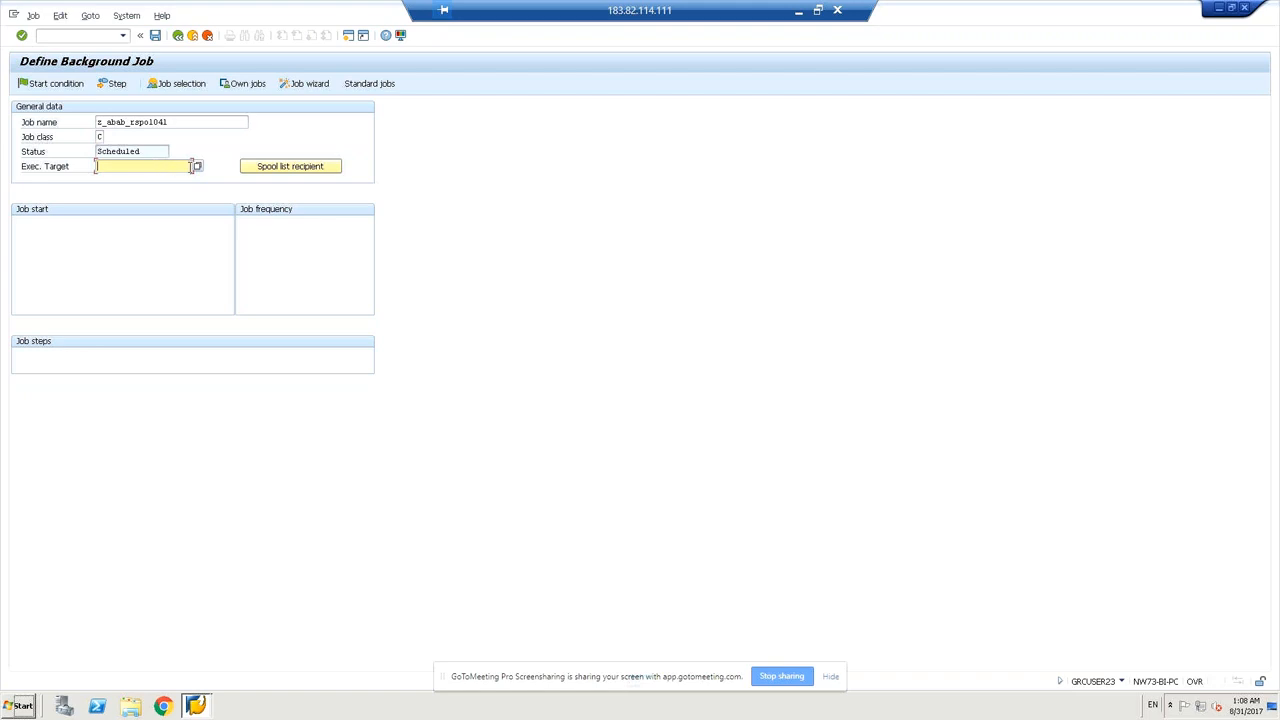
pyautogui.click(198, 167)
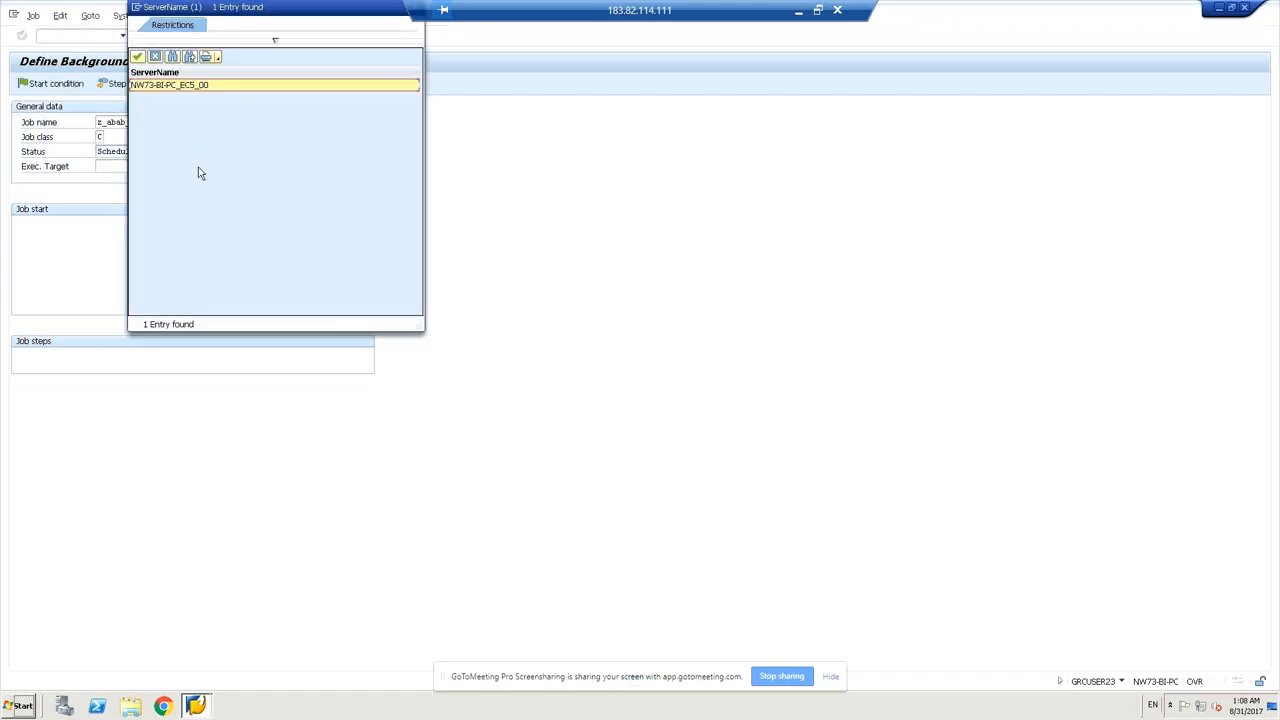
# Select NW73-BI-PC_EC5_00 as execution target and proceed to defining the job's first step.
pyautogui.doubleClick(162, 85)
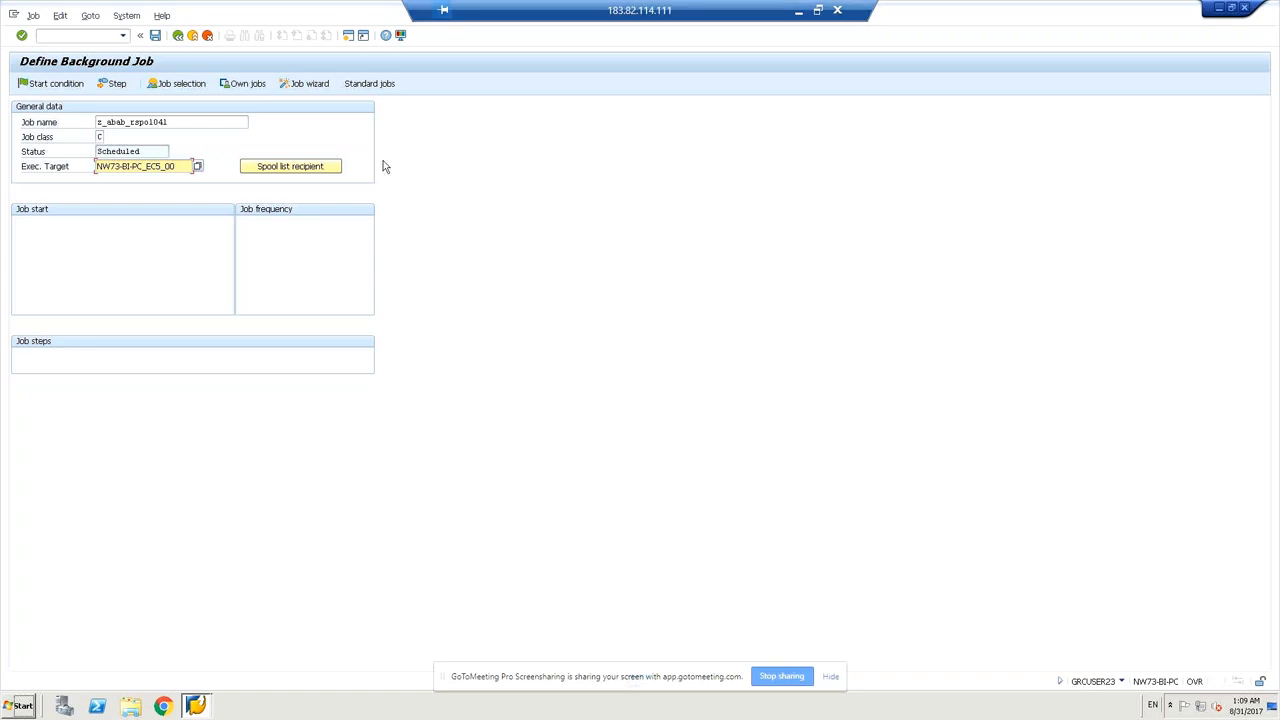
pyautogui.click(155, 37)
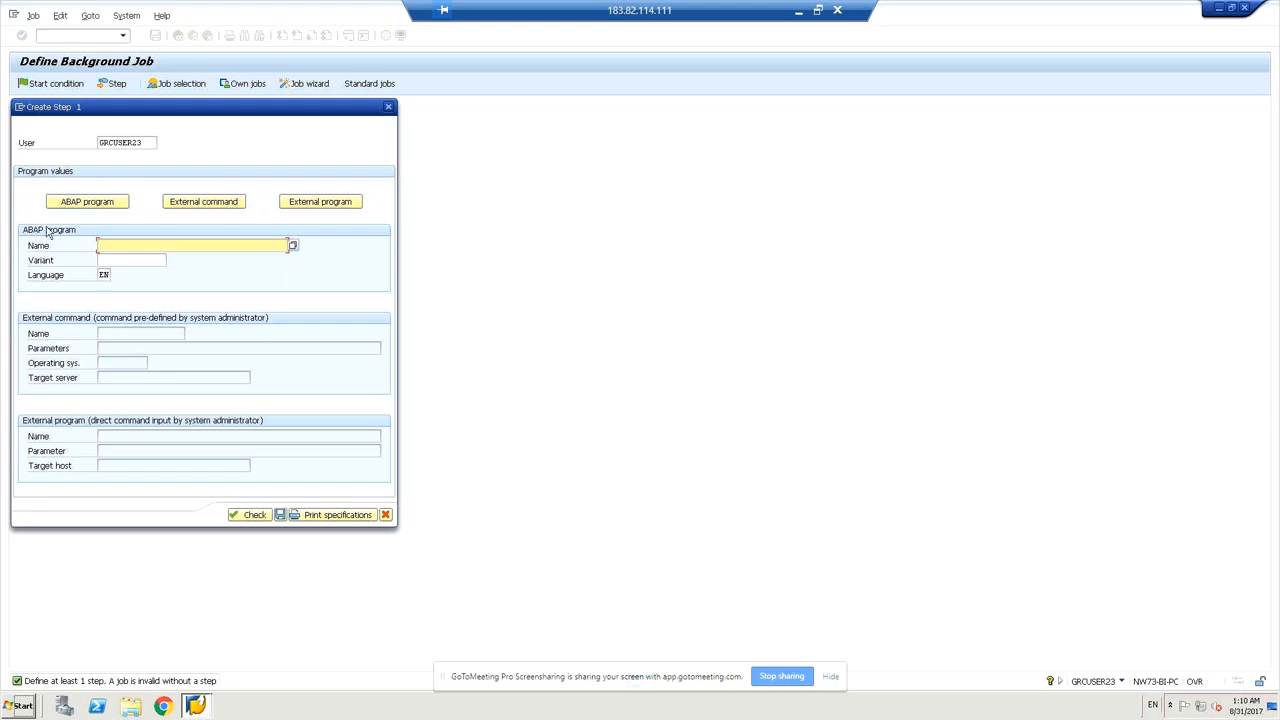
# Enter rspo1041 as the step's ABAP program name, bypassing the program search help.
pyautogui.click(293, 246)
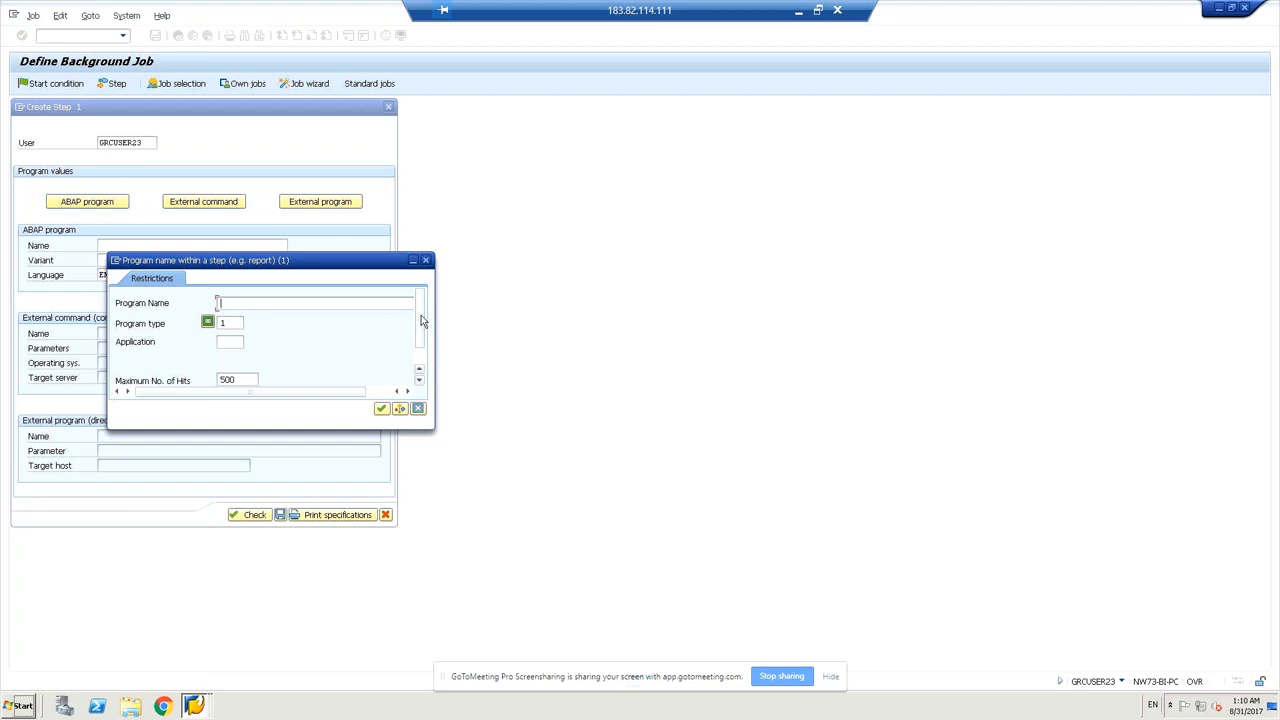
pyautogui.moveTo(421, 321); pyautogui.dragTo(429, 295)
pyautogui.click(417, 409)
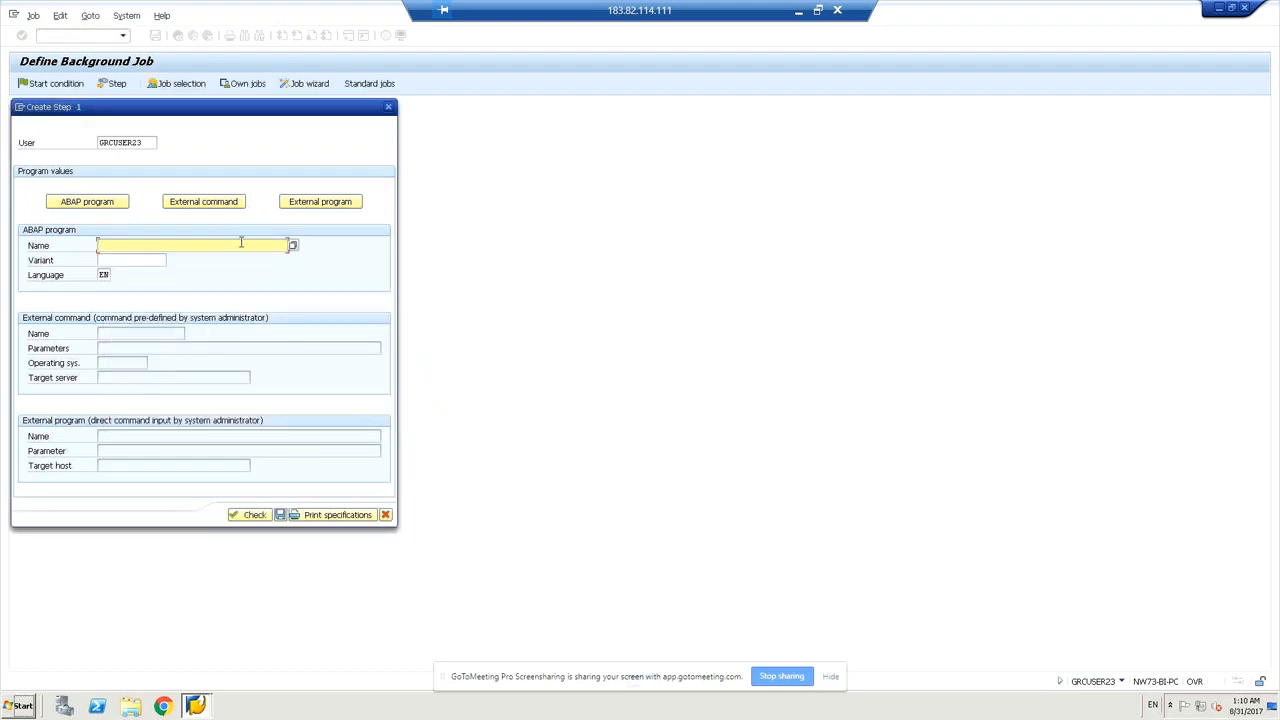
pyautogui.write('rspo1041')
pyautogui.click(150, 260)
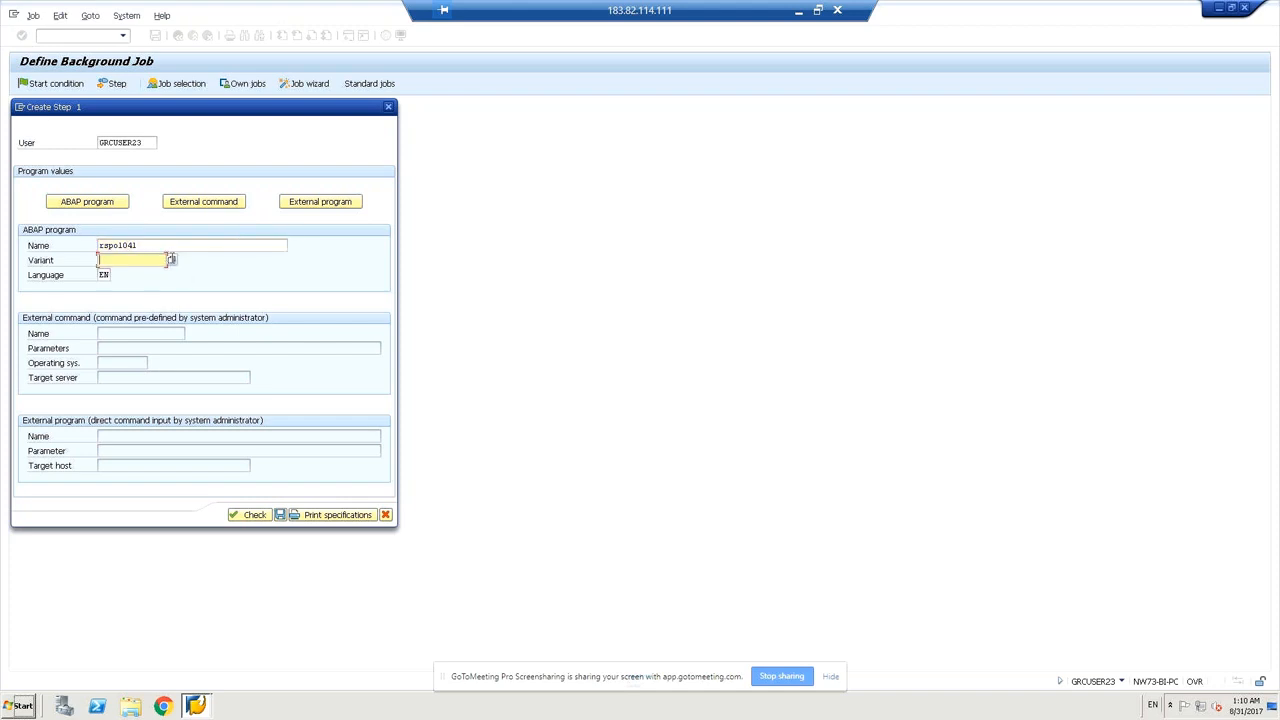
# Choose variant SAP&001 from the variant list and check step RSPO1041.
pyautogui.click(171, 261)
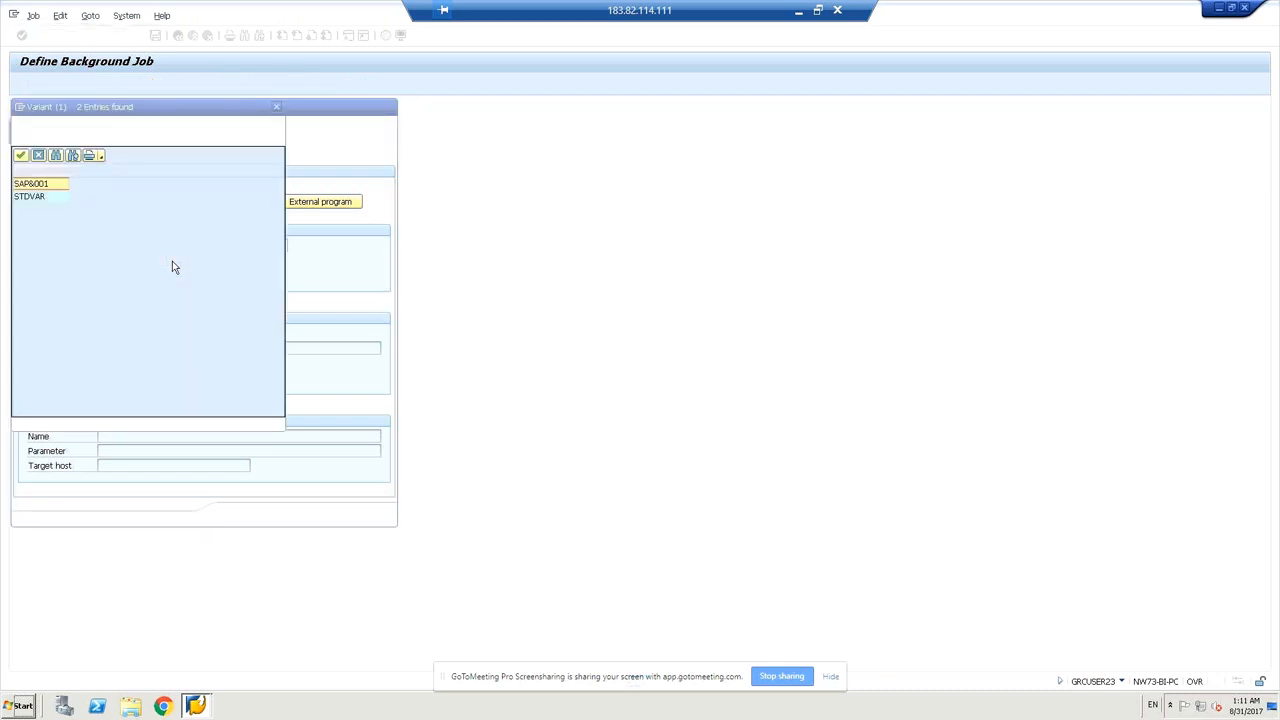
pyautogui.click(53, 198)
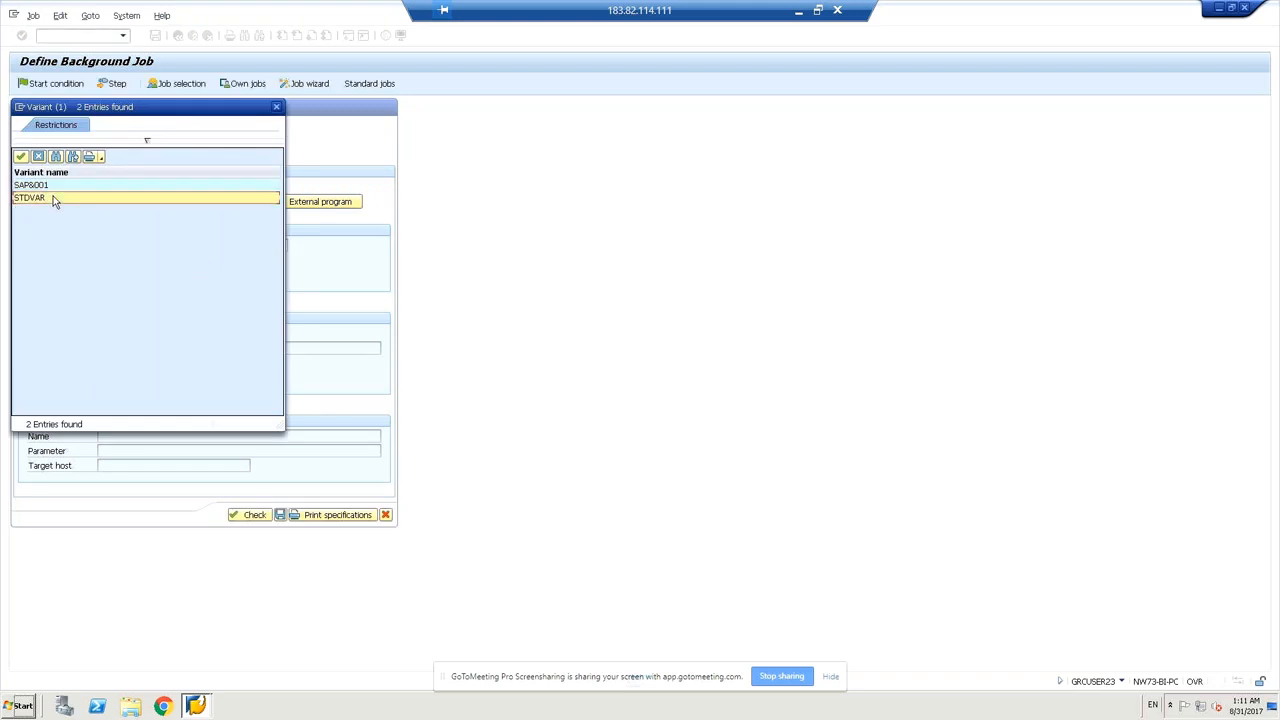
pyautogui.click(53, 190)
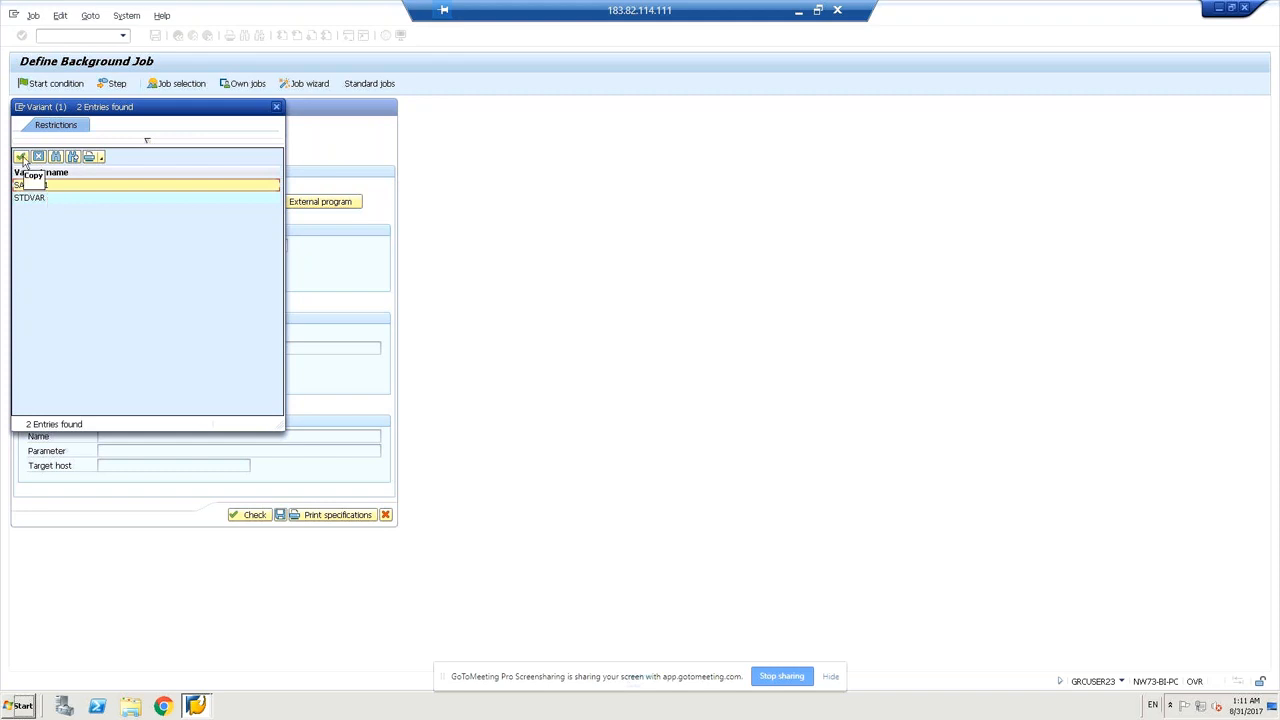
pyautogui.click(23, 161)
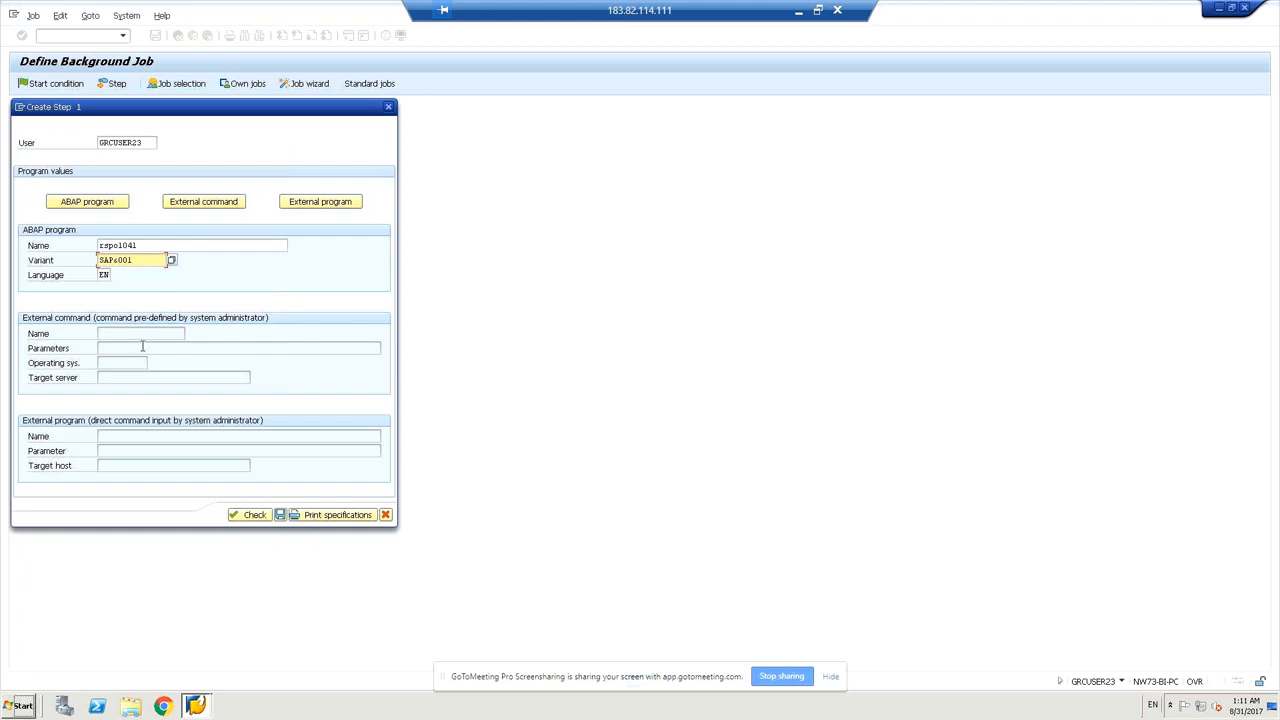
pyautogui.click(249, 515)
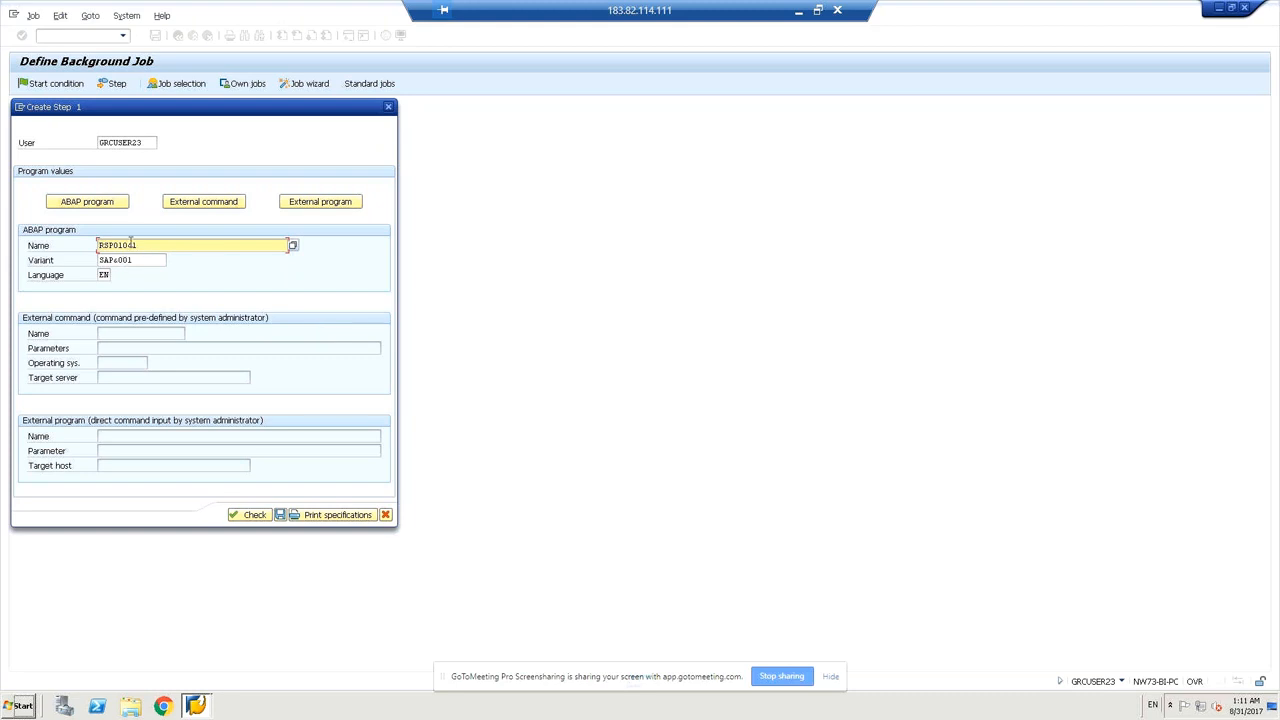
# Change the program name to RSPO1045, check it, and acknowledge the invalid-program error.
pyautogui.press('BackSpace')
pyautogui.write('4')
pyautogui.press('BackSpace')
pyautogui.write('5')
pyautogui.click(243, 518)
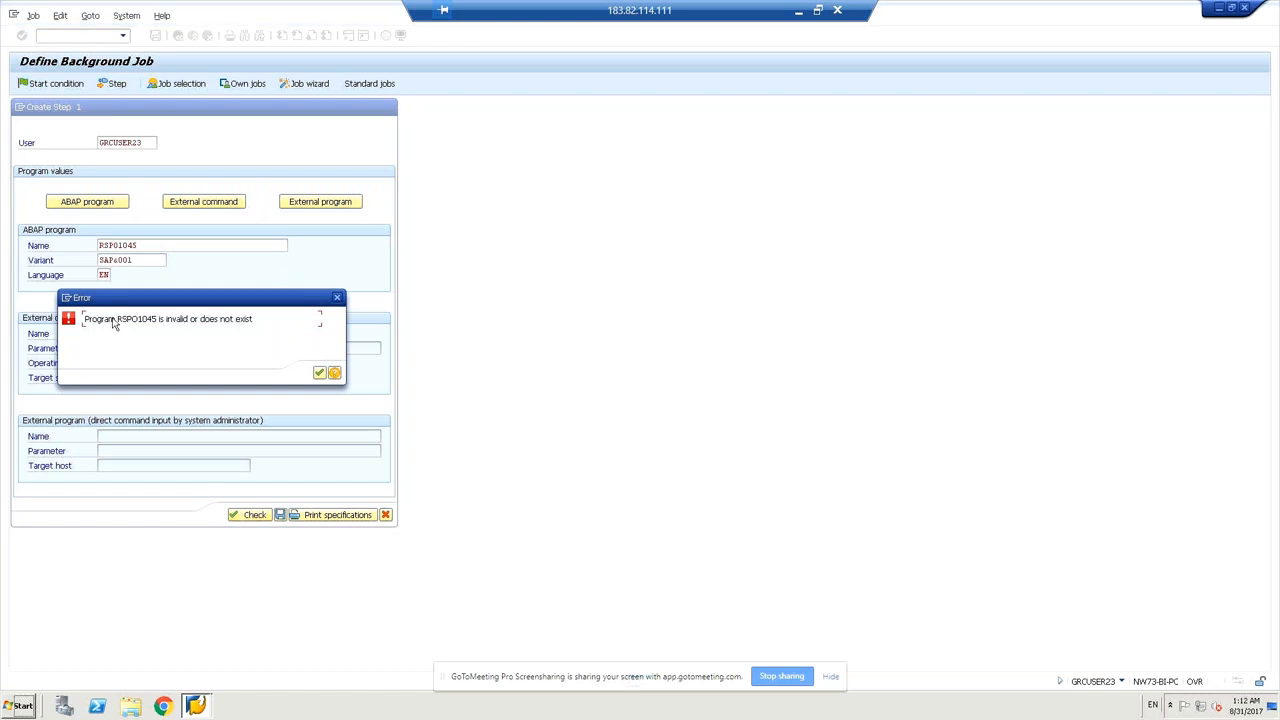
pyautogui.click(318, 375)
# Try program RSPO1040, acknowledge the nonexistent-program error, and trim the name to RSPO104.
pyautogui.click(163, 245)
pyautogui.press('BackSpace')
pyautogui.write('0')
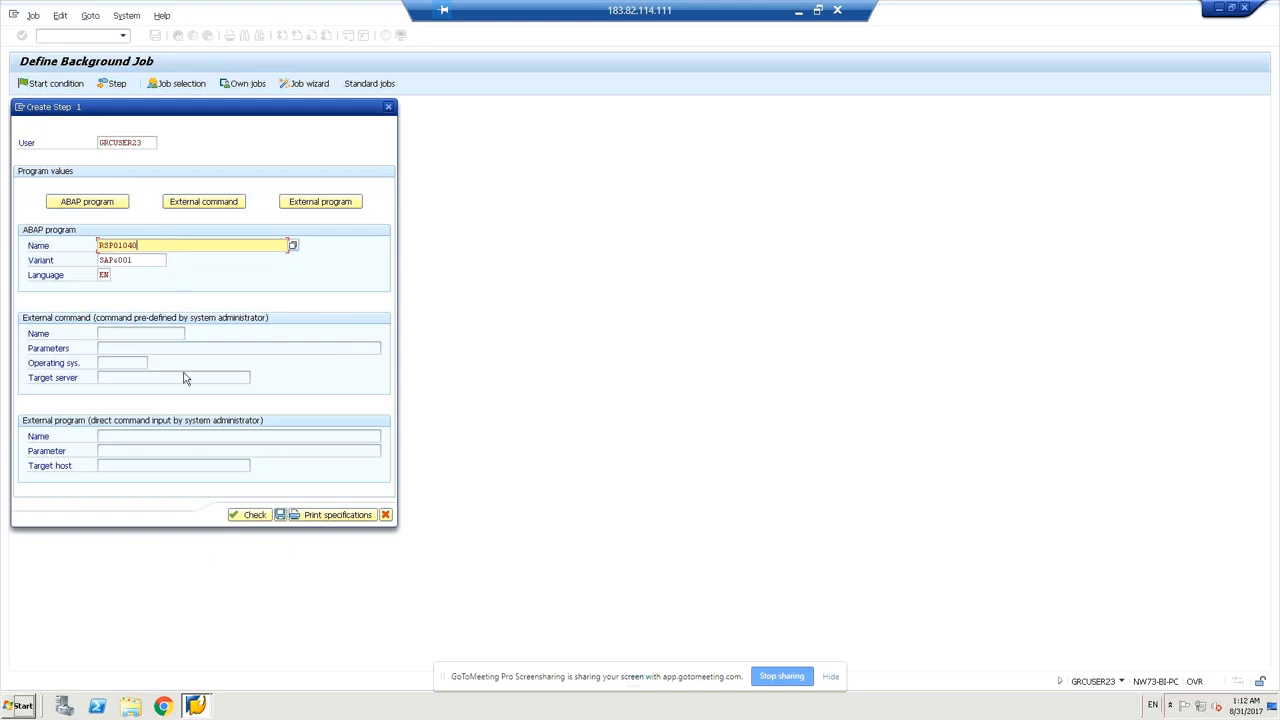
pyautogui.click(251, 515)
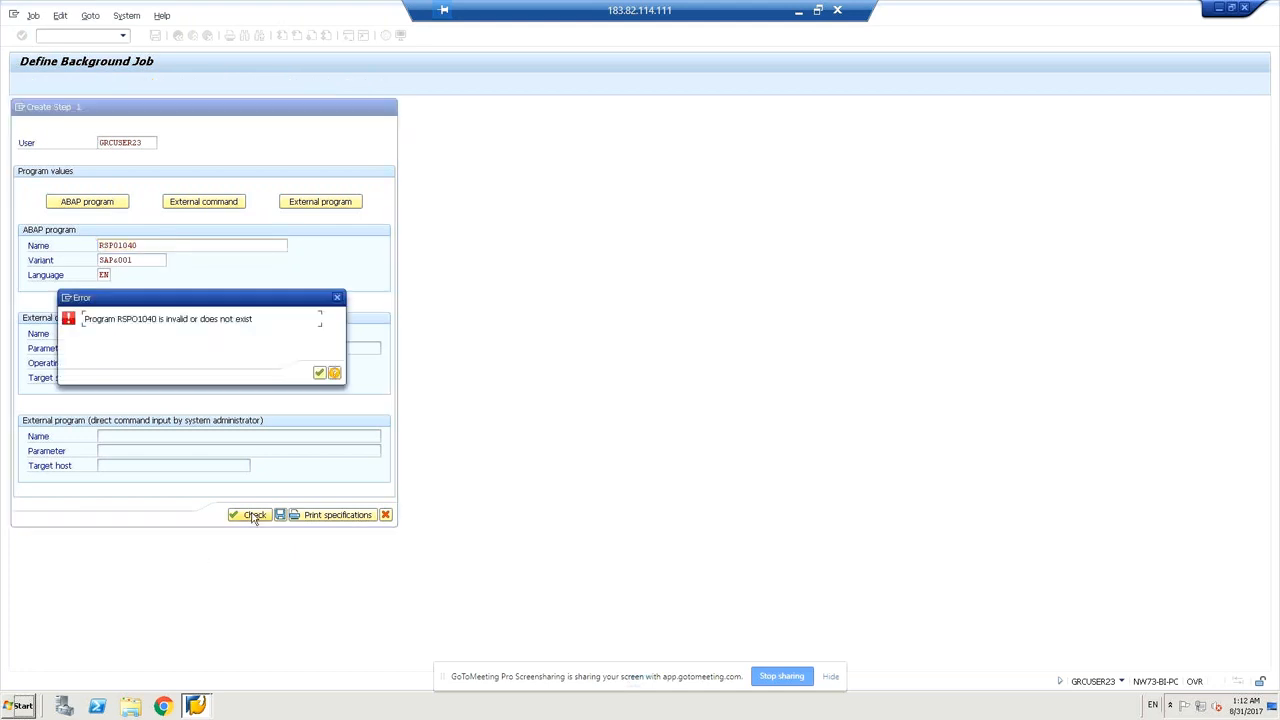
pyautogui.click(319, 373)
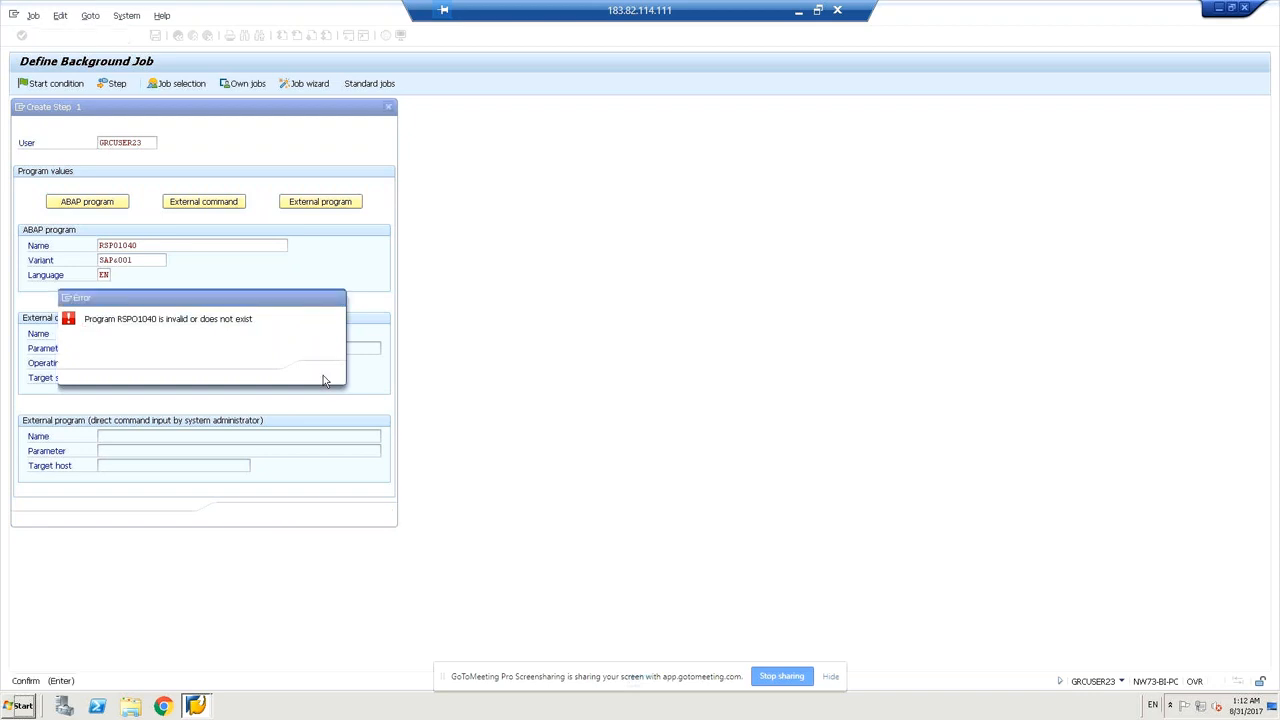
pyautogui.click(176, 245)
pyautogui.press('BackSpace')
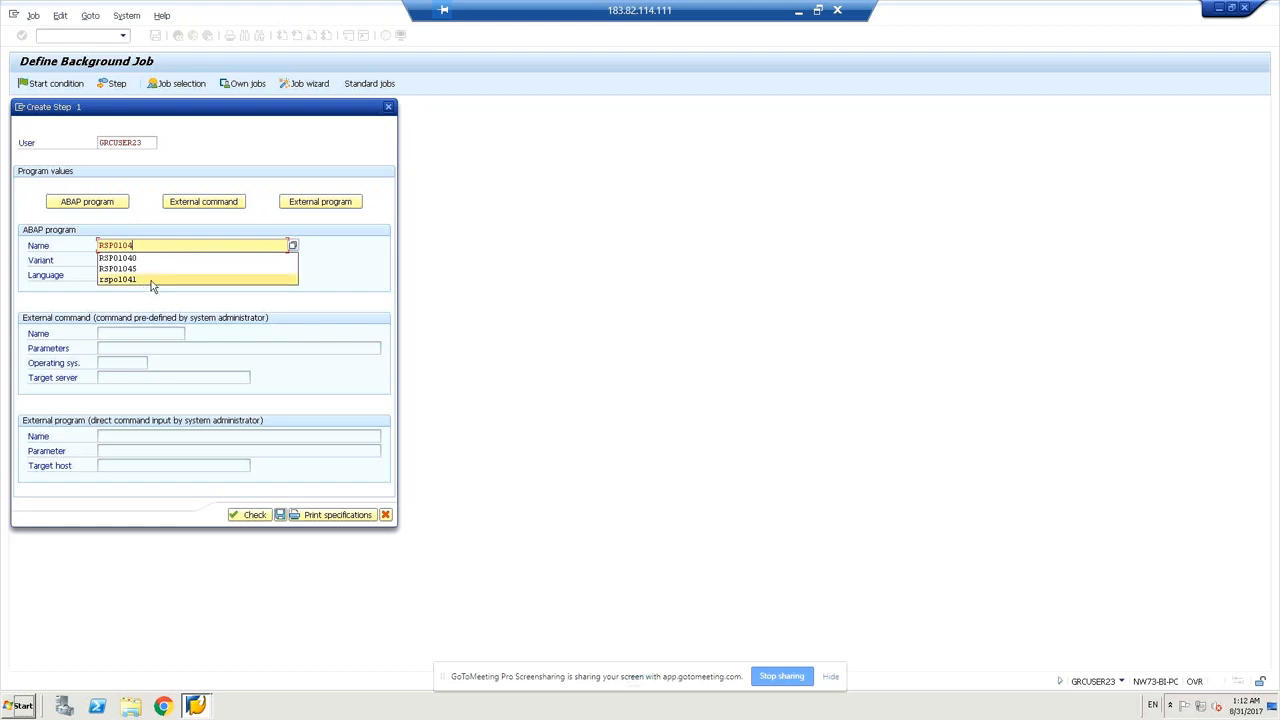
# Restore rspo1041 from input history, validate it with variant SAP&001, and save the step.
pyautogui.click(152, 283)
pyautogui.click(255, 515)
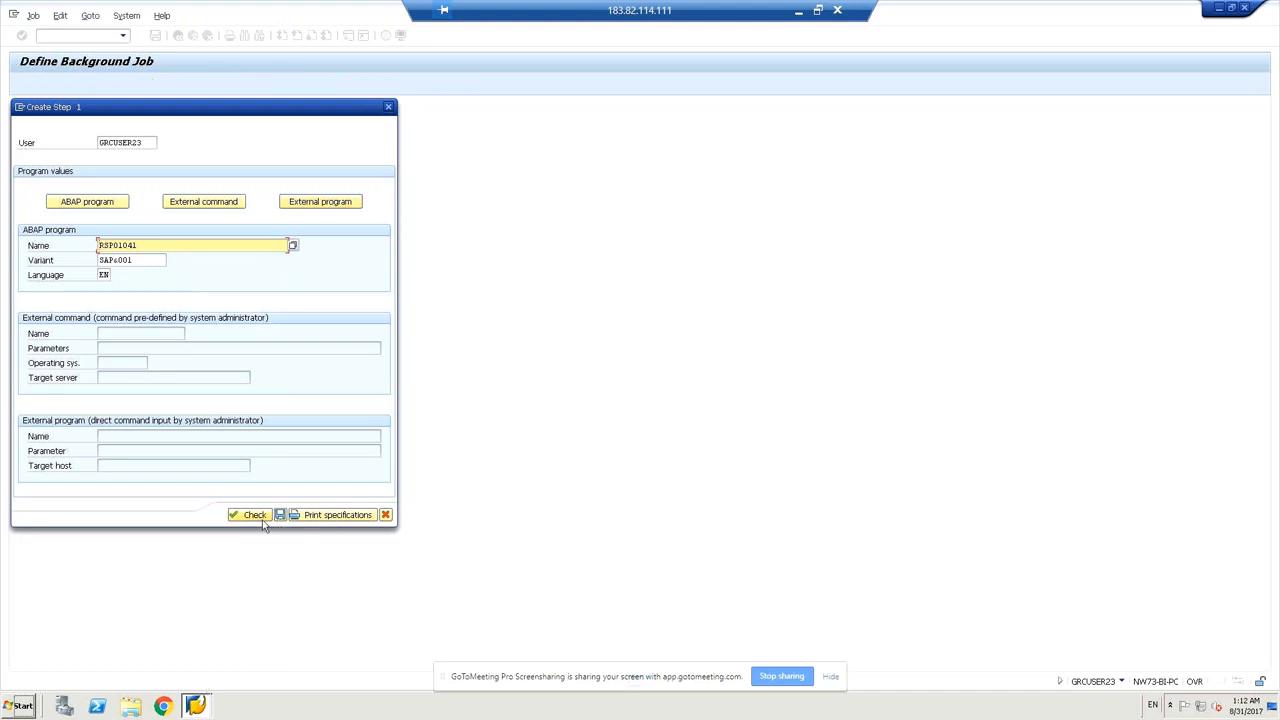
pyautogui.click(280, 515)
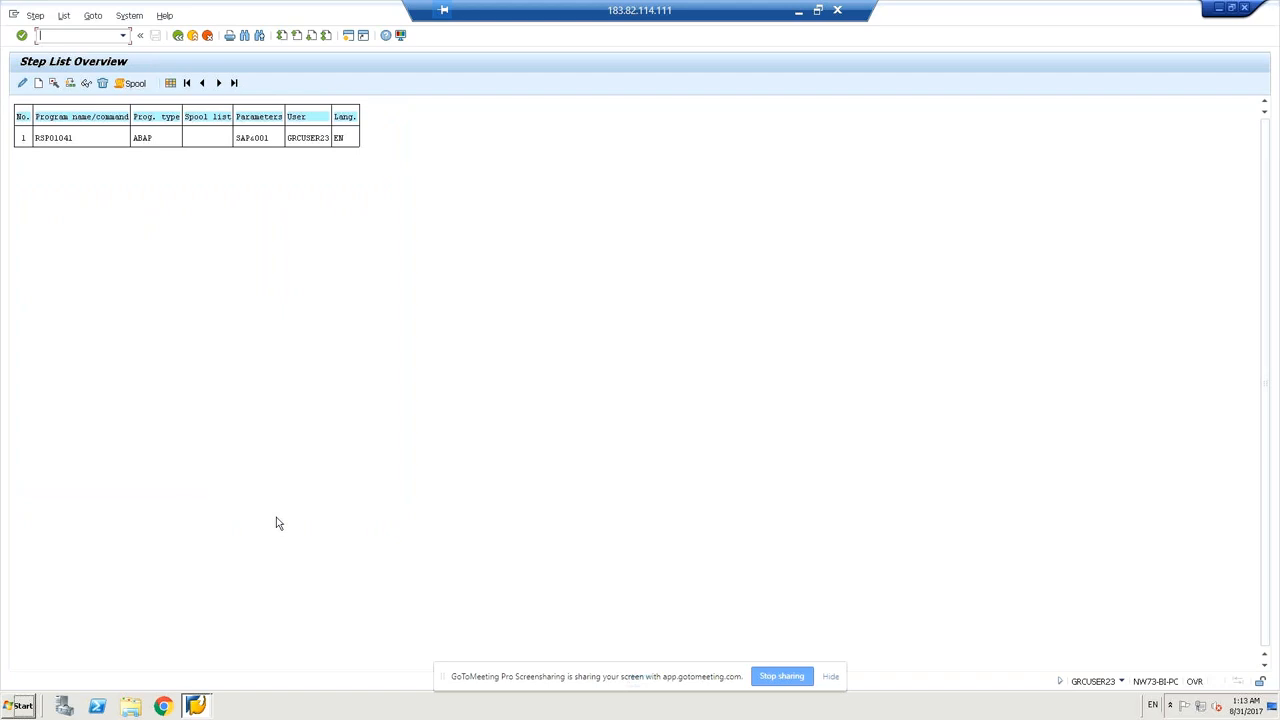
# Begin creating a second step from the Step List Overview.
pyautogui.click(41, 83)
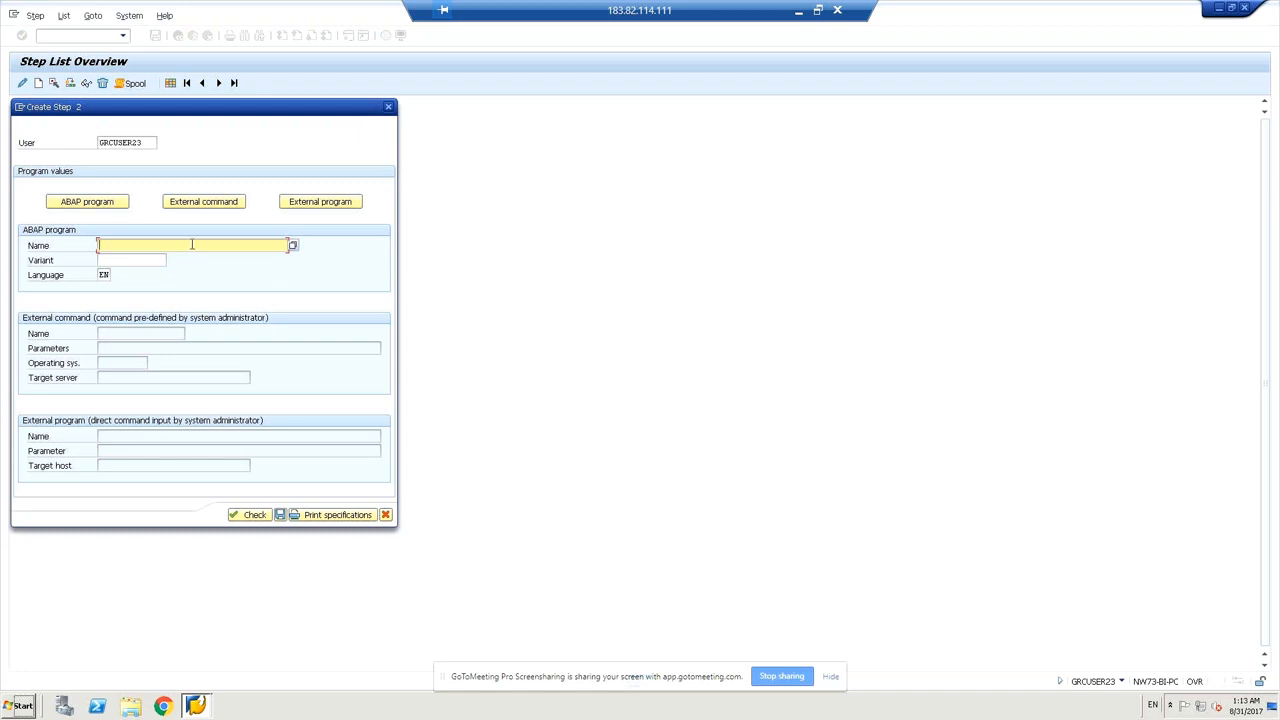
# Enter program rspo1043, select variant SAP&001, check, and save it as step 2.
pyautogui.write('r')
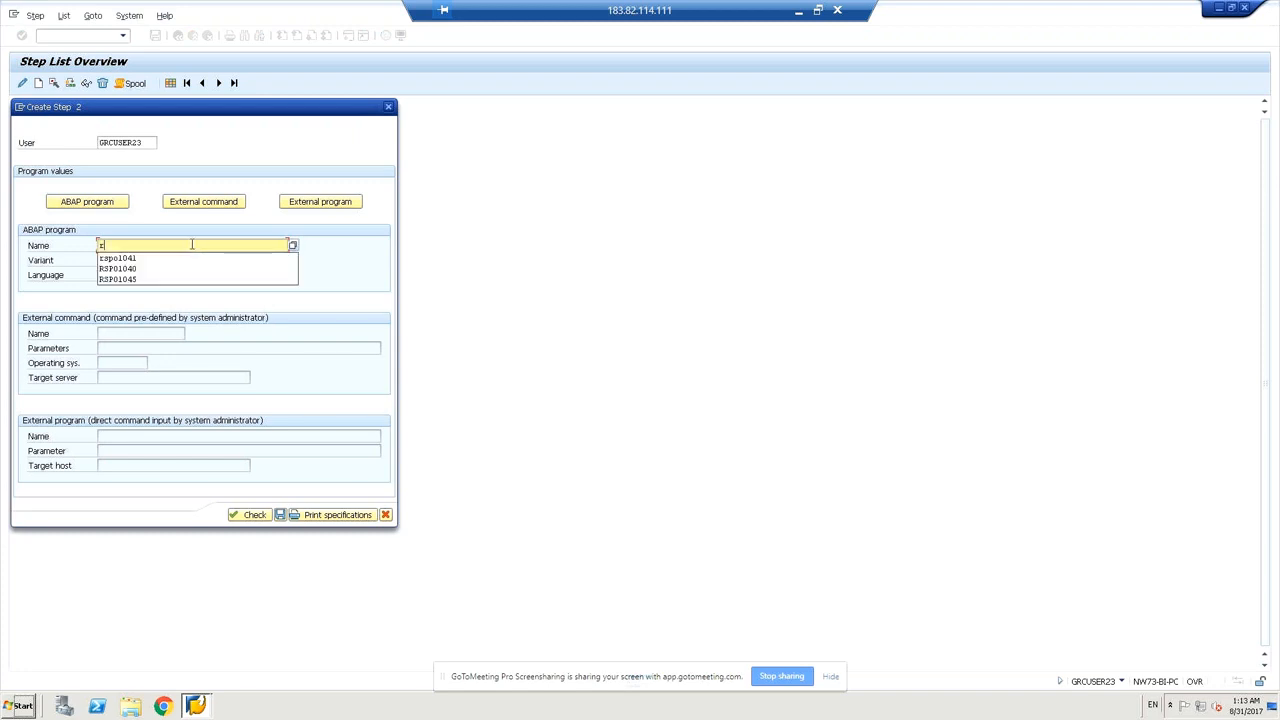
pyautogui.write('spo1043')
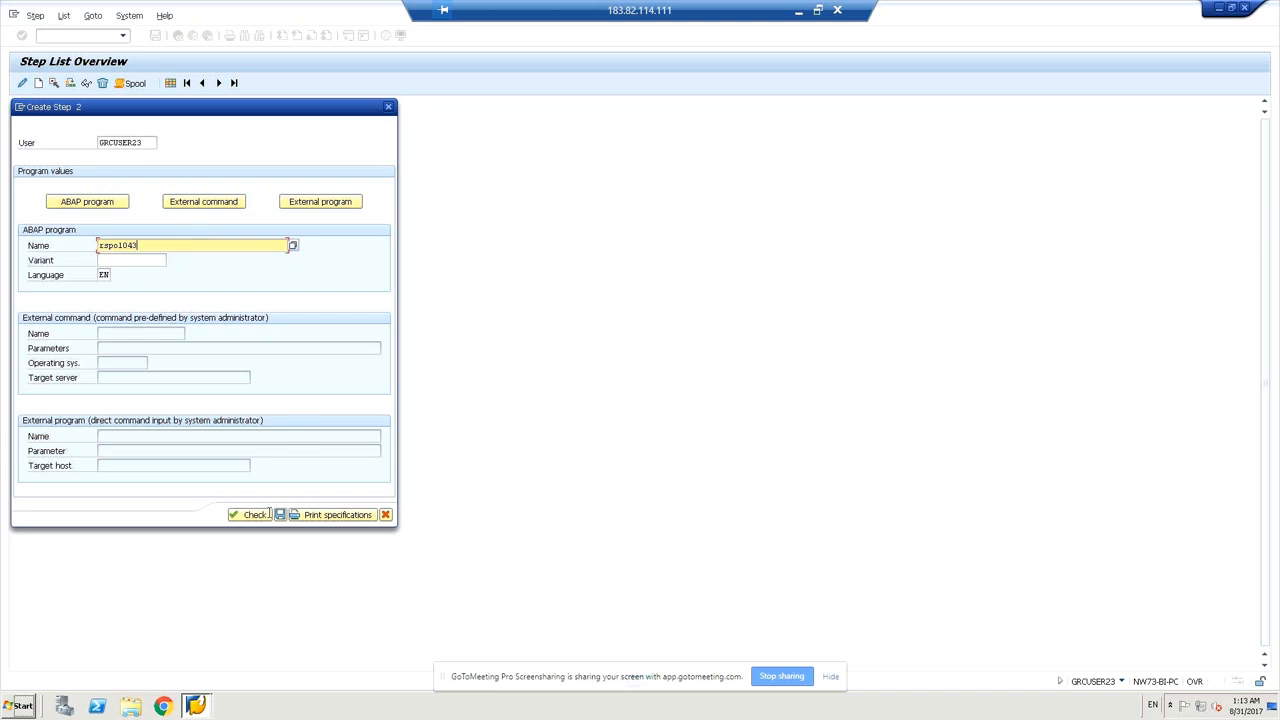
pyautogui.click(257, 516)
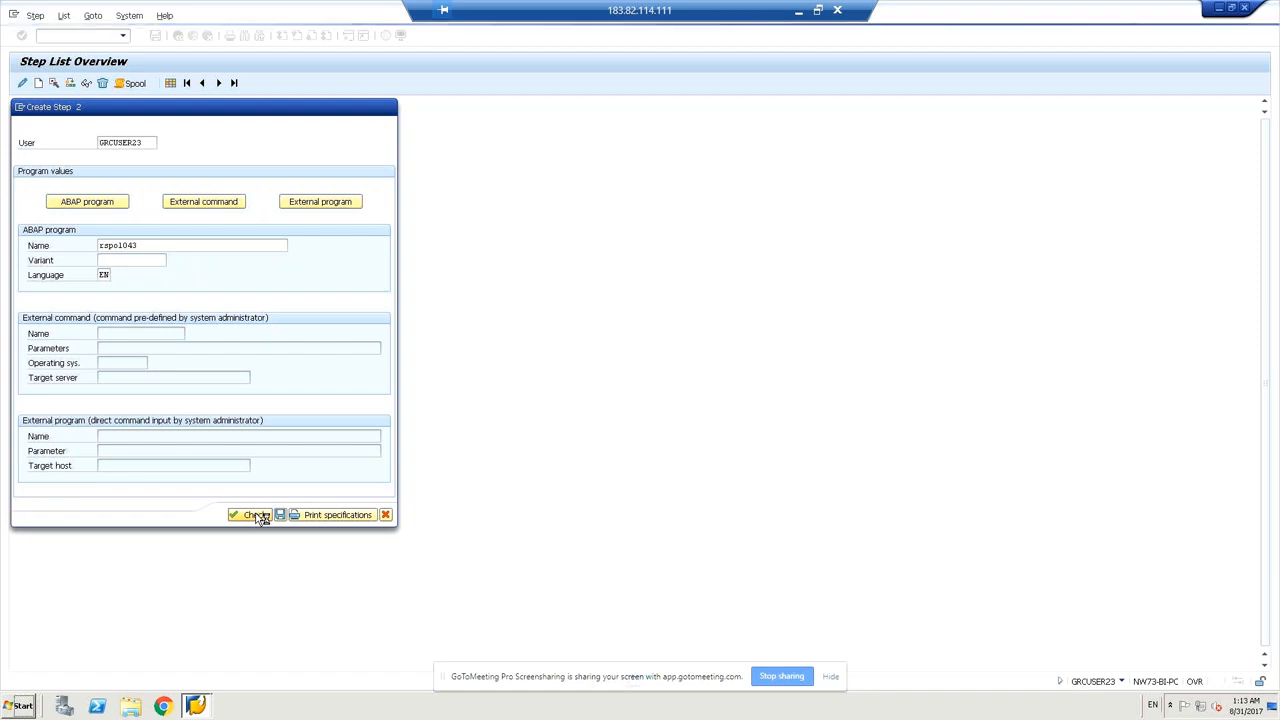
pyautogui.click(165, 261)
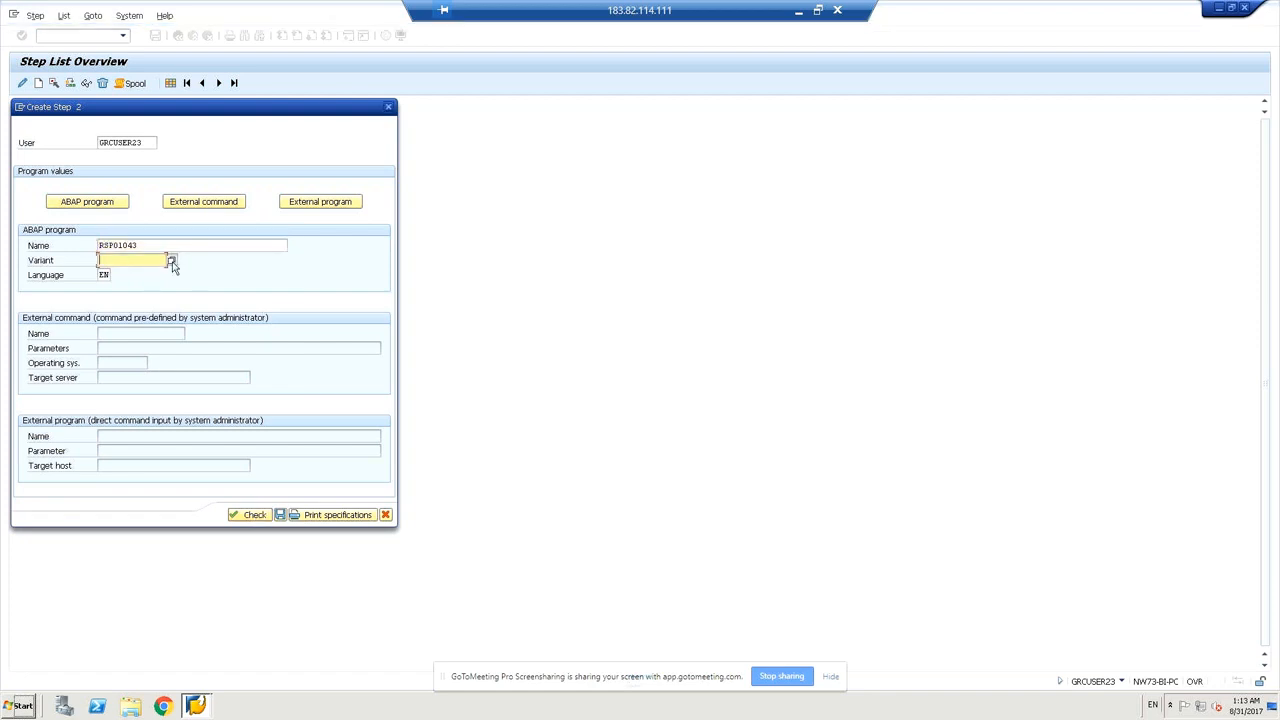
pyautogui.click(172, 261)
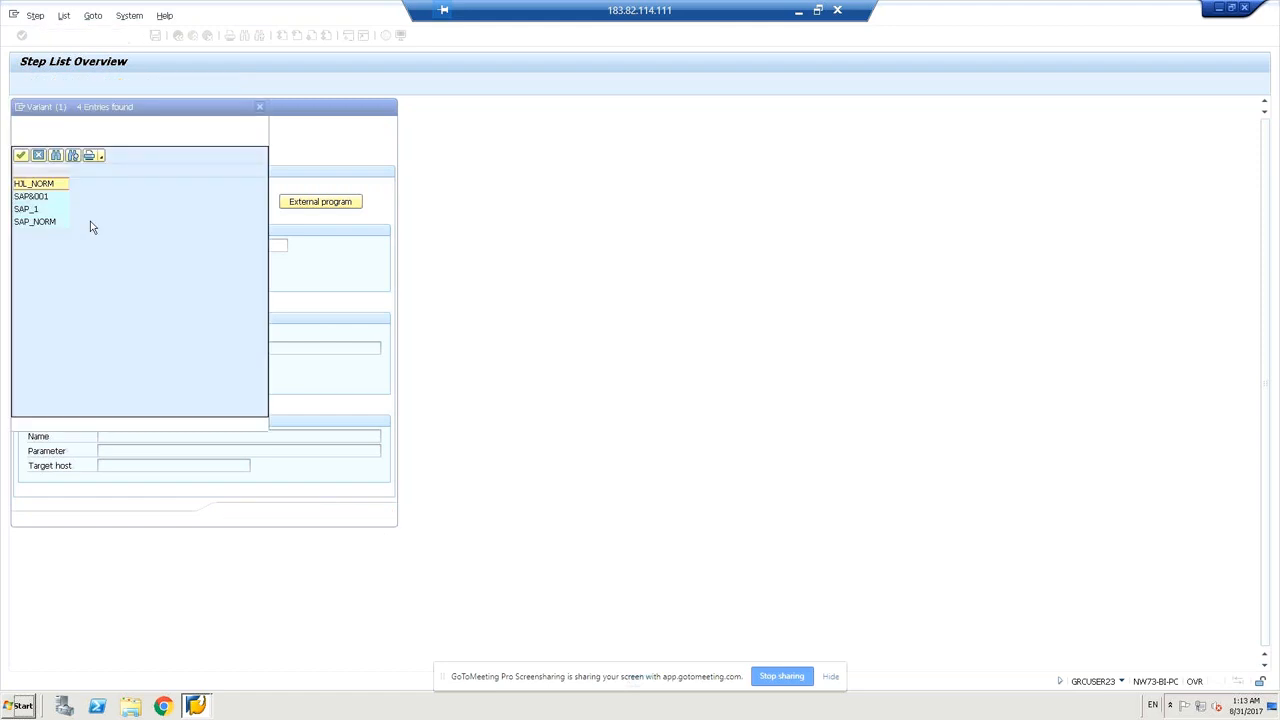
pyautogui.click(29, 201)
pyautogui.doubleClick(28, 201)
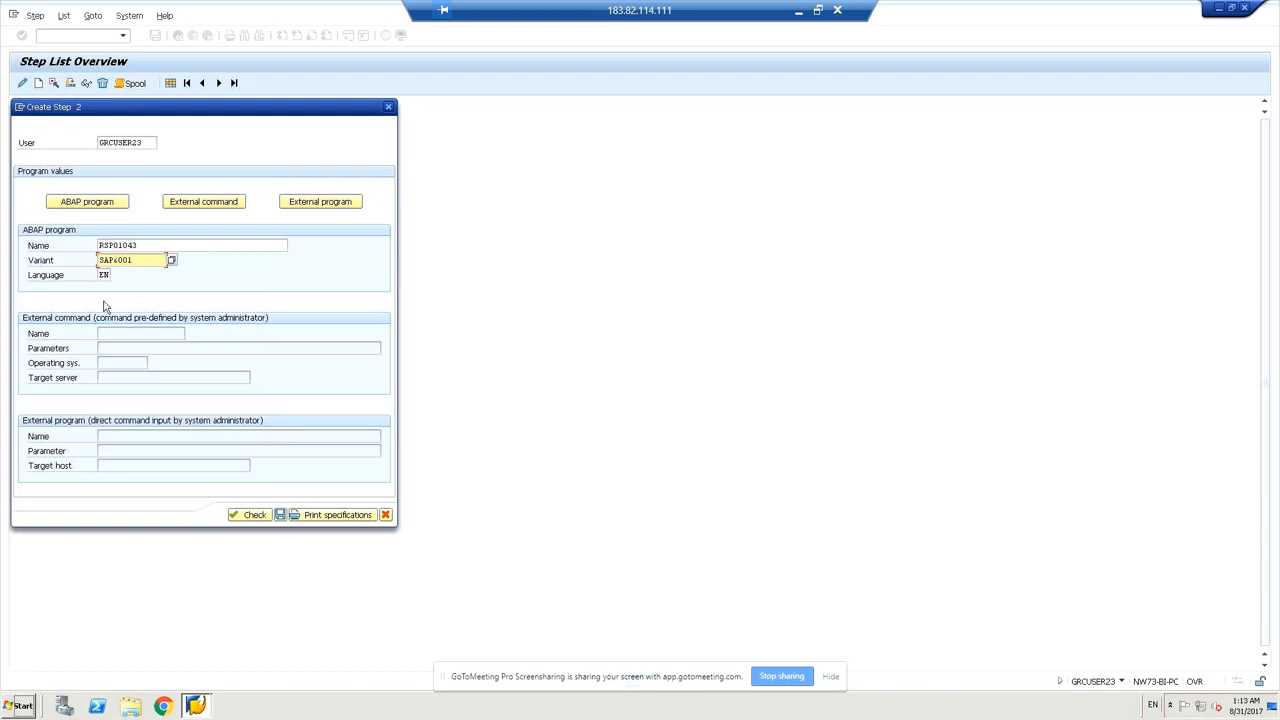
pyautogui.click(254, 515)
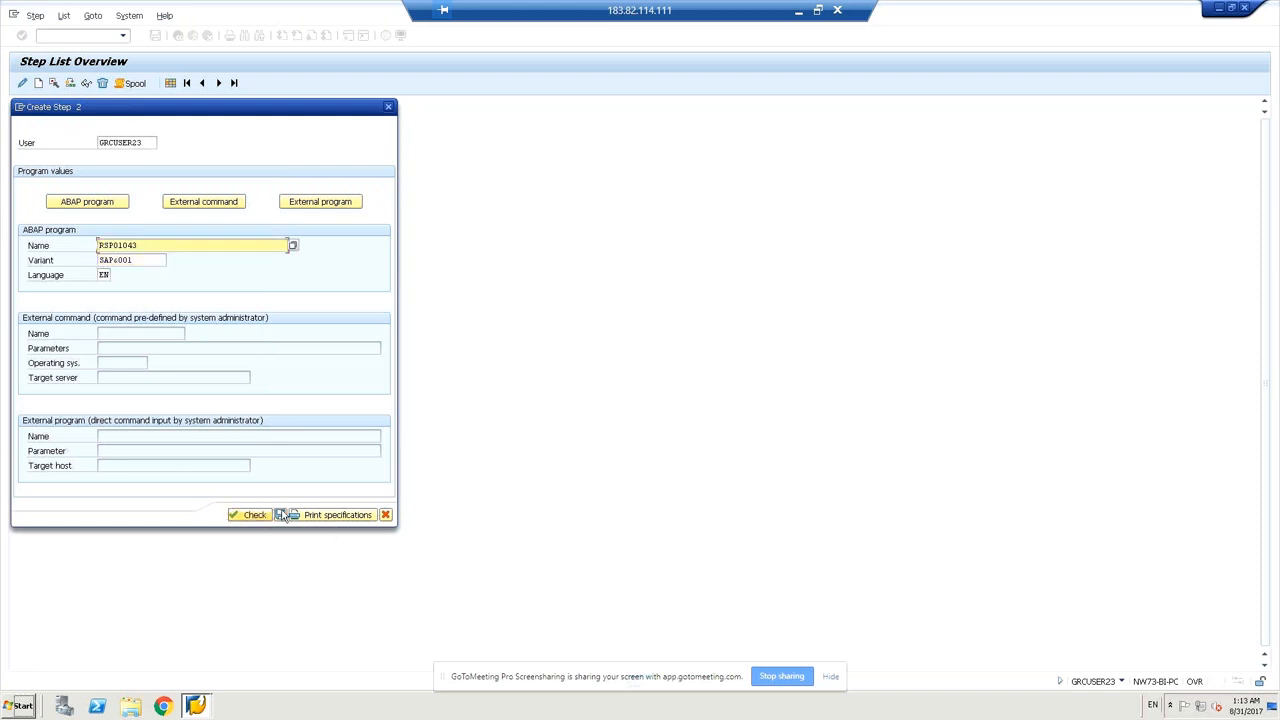
pyautogui.click(280, 514)
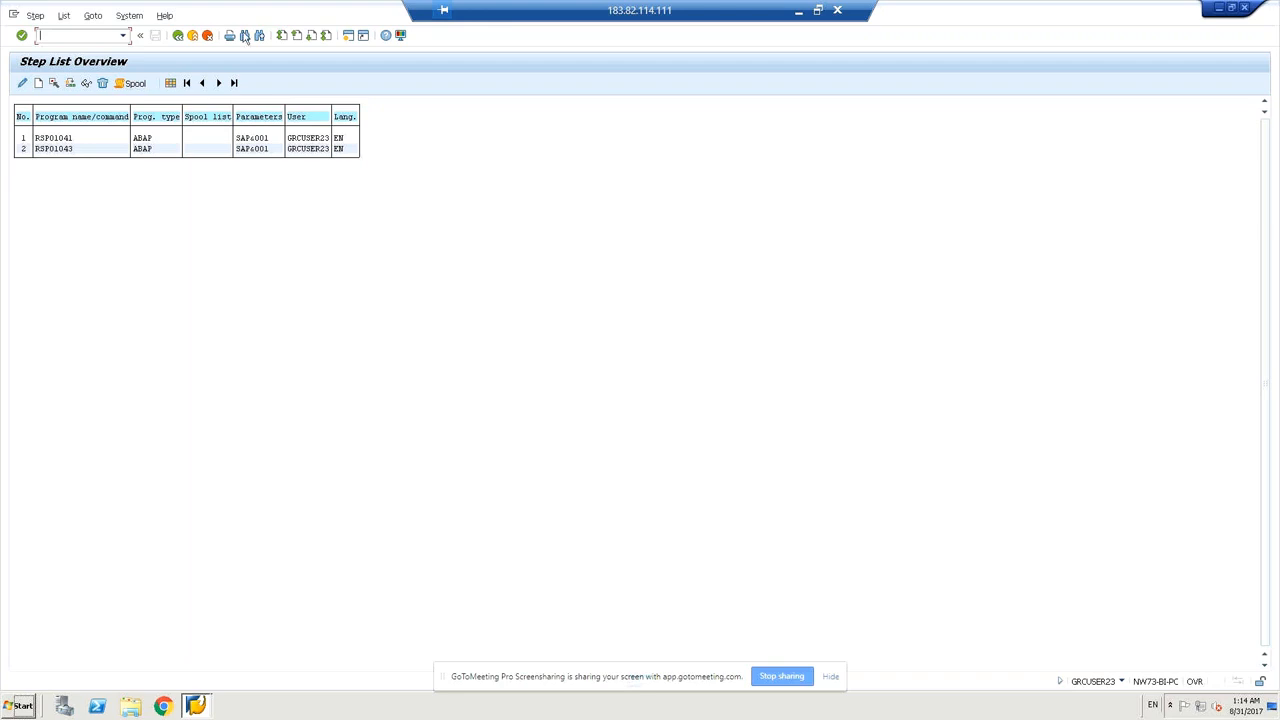
# Return to Define Background Job, which reports 2 steps defined.
pyautogui.click(178, 36)
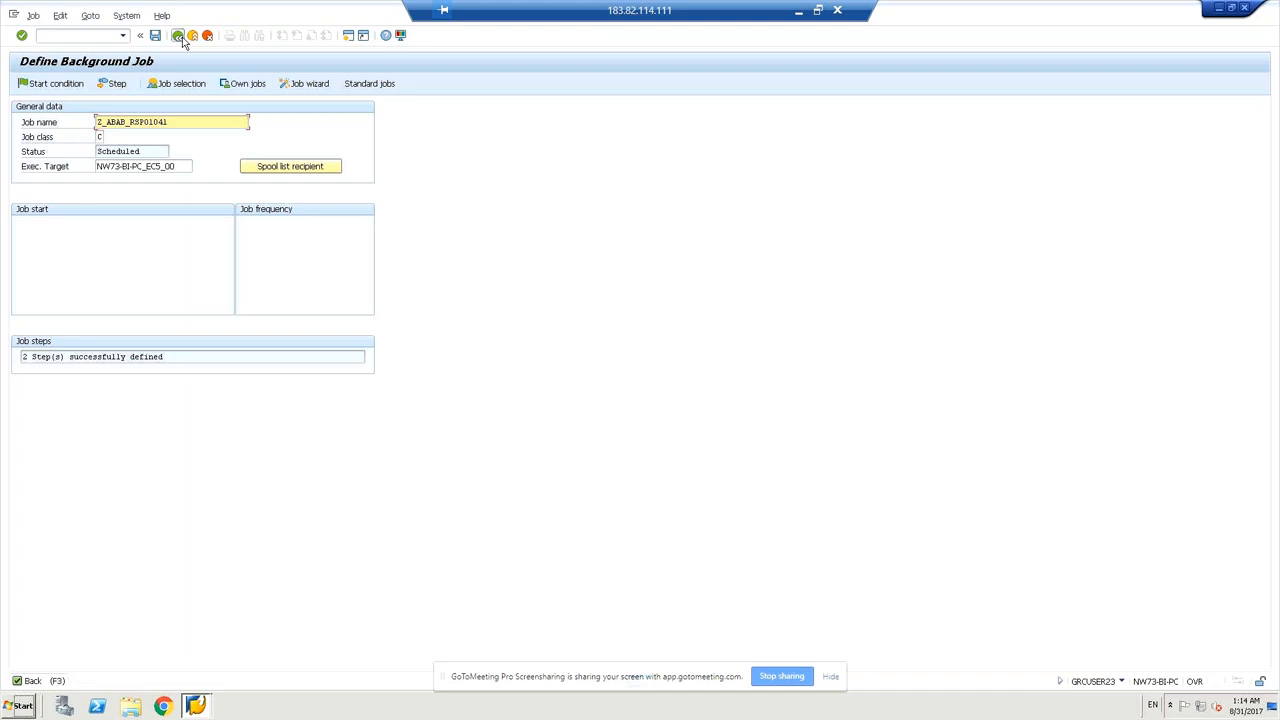
# Go back from the job definition toward the SAP Easy Access menu.
pyautogui.click(180, 38)
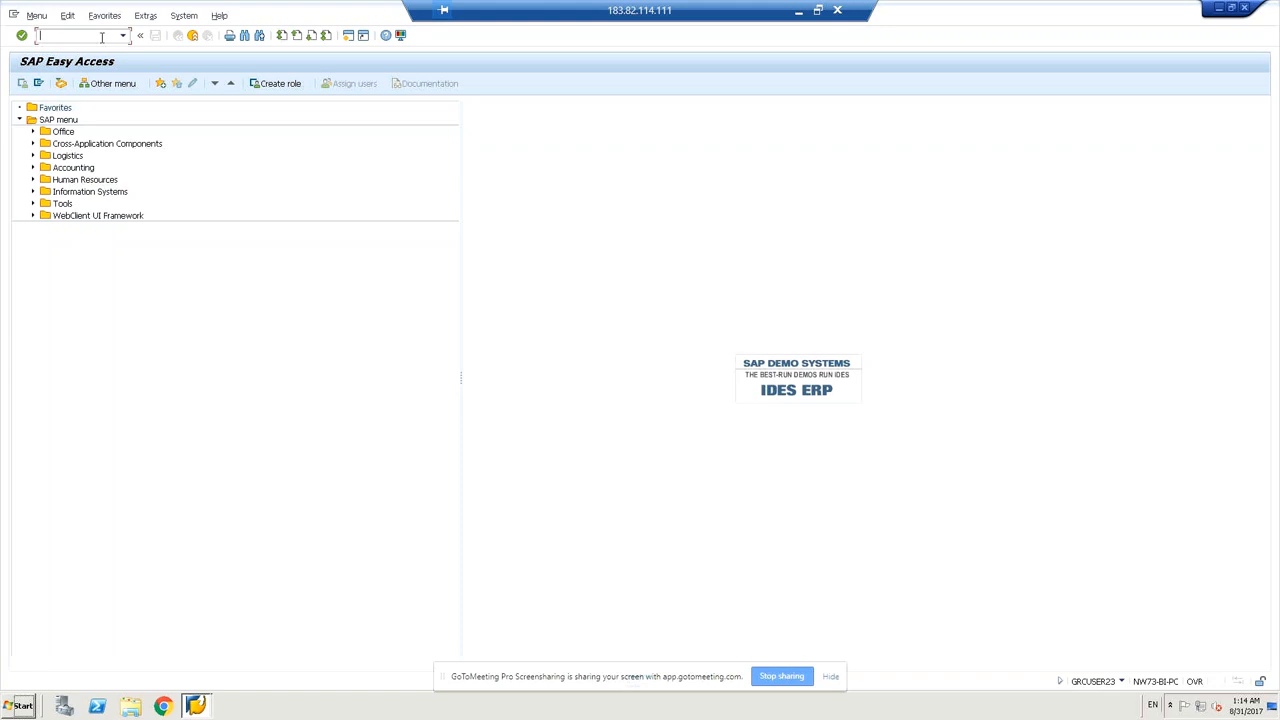
pyautogui.write('sm36')
# Run SM36 again and reuse job name z_abab_rspo1041 from input history.
pyautogui.press('Return')
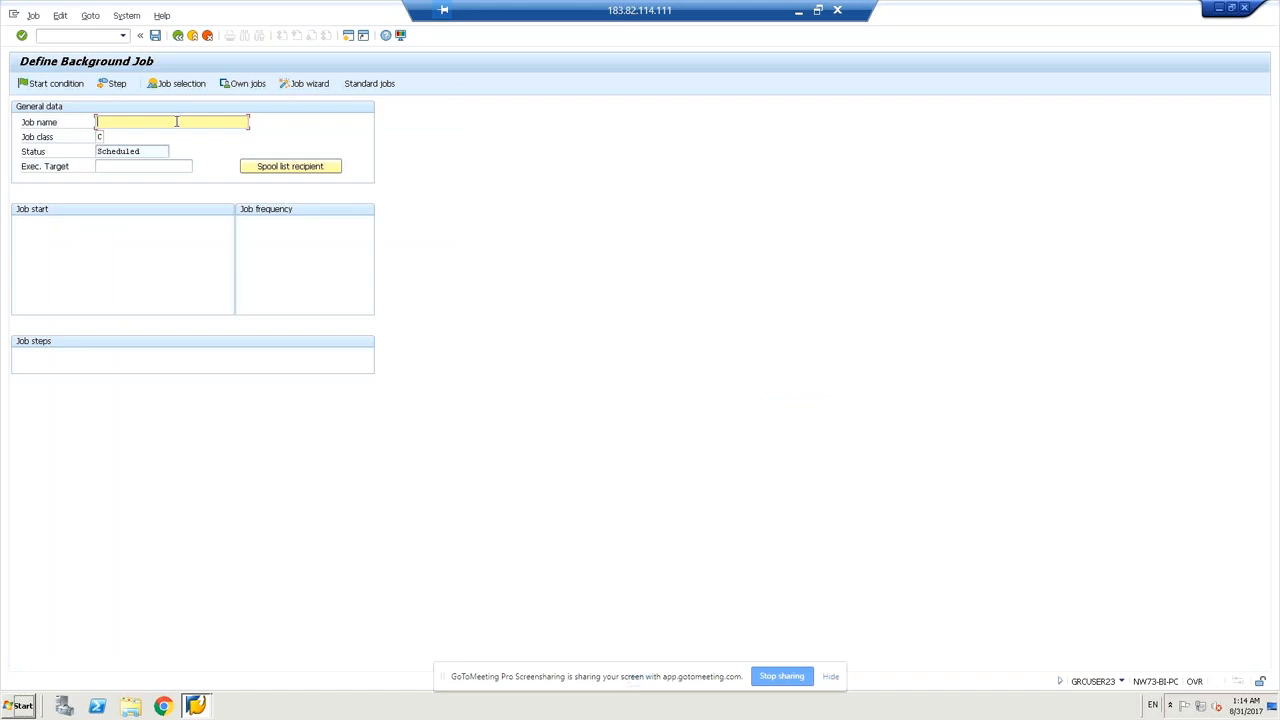
pyautogui.write('s')
pyautogui.press('BackSpace')
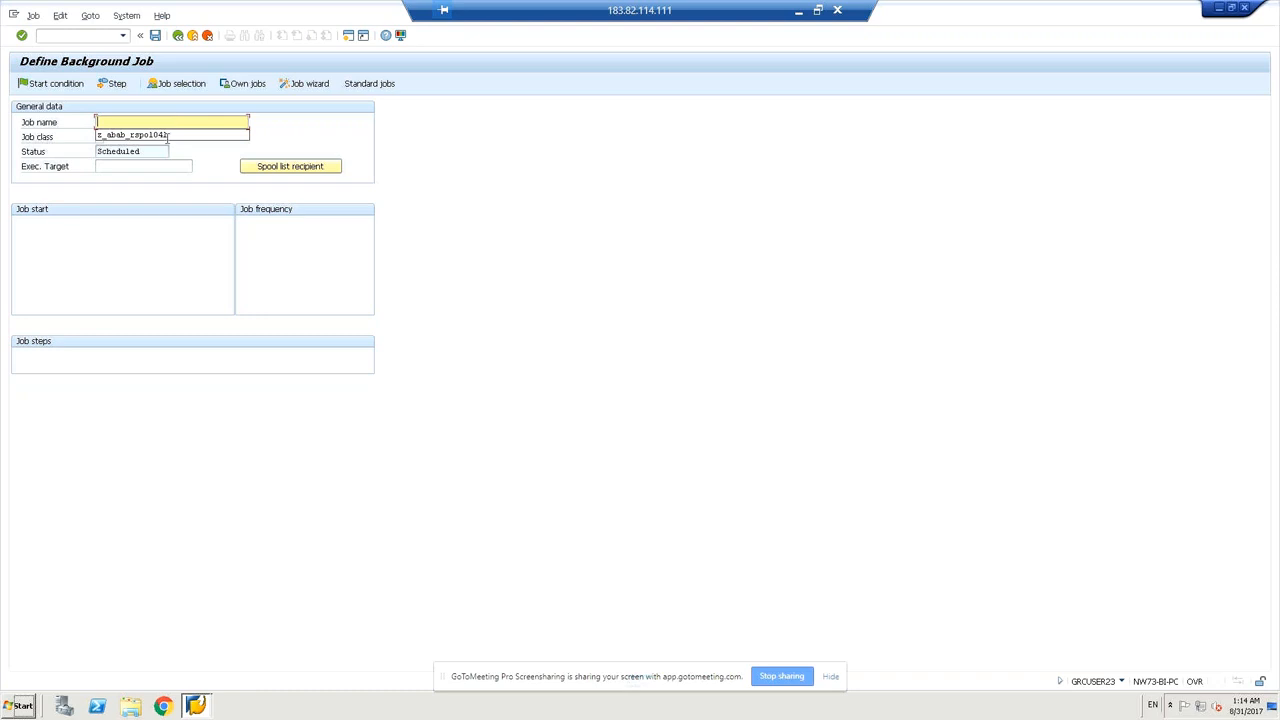
pyautogui.click(133, 136)
# Define step 1 as program rspo1041 with variant SAP&001, check it, and save.
pyautogui.click(155, 37)
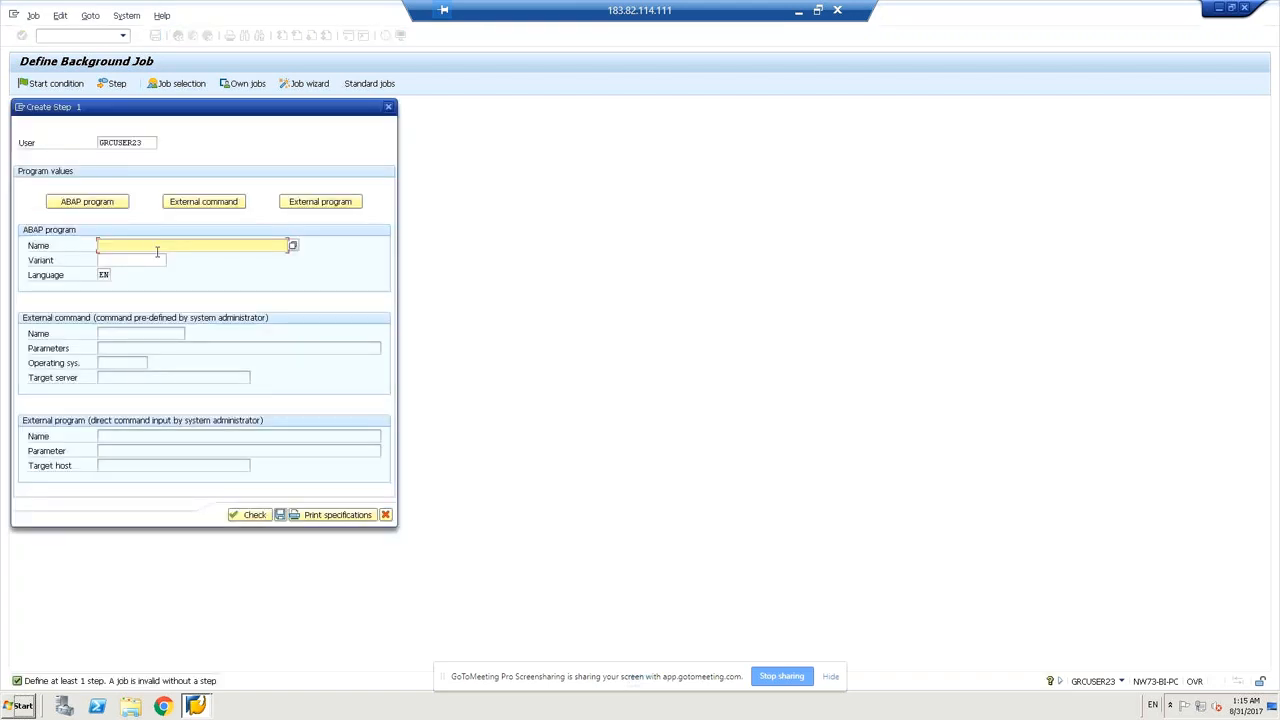
pyautogui.click(292, 246)
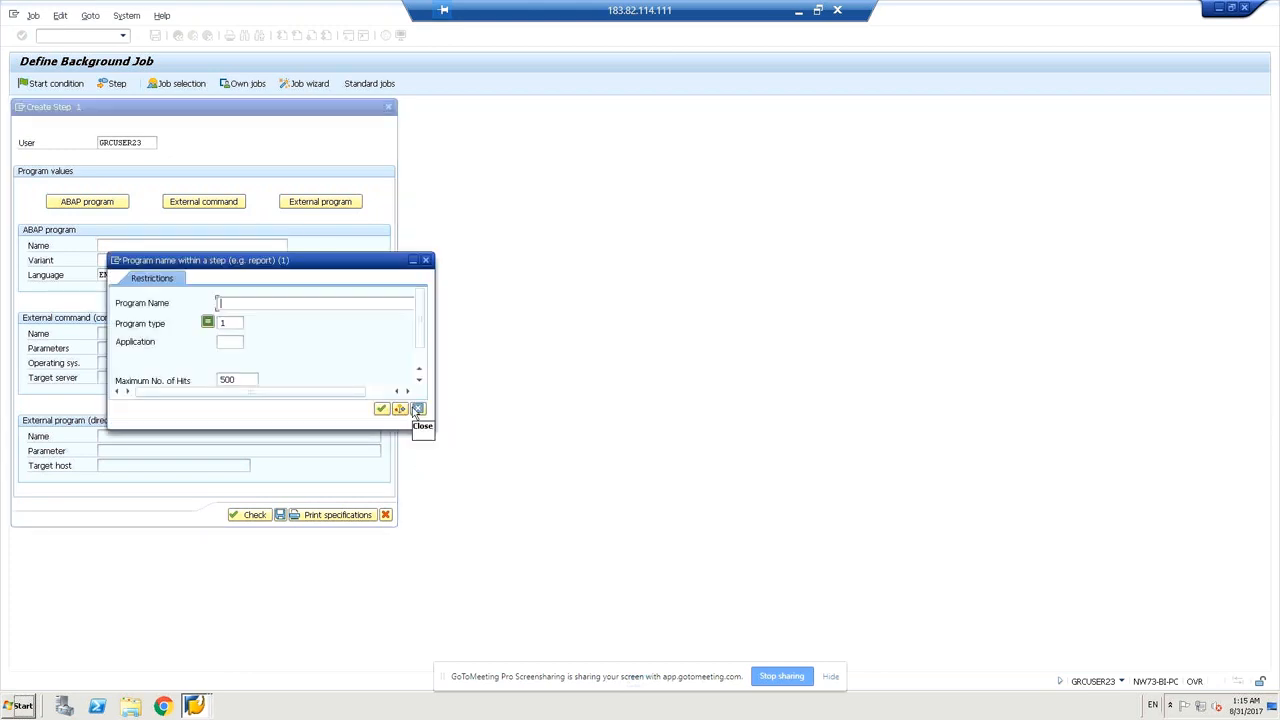
pyautogui.click(418, 409)
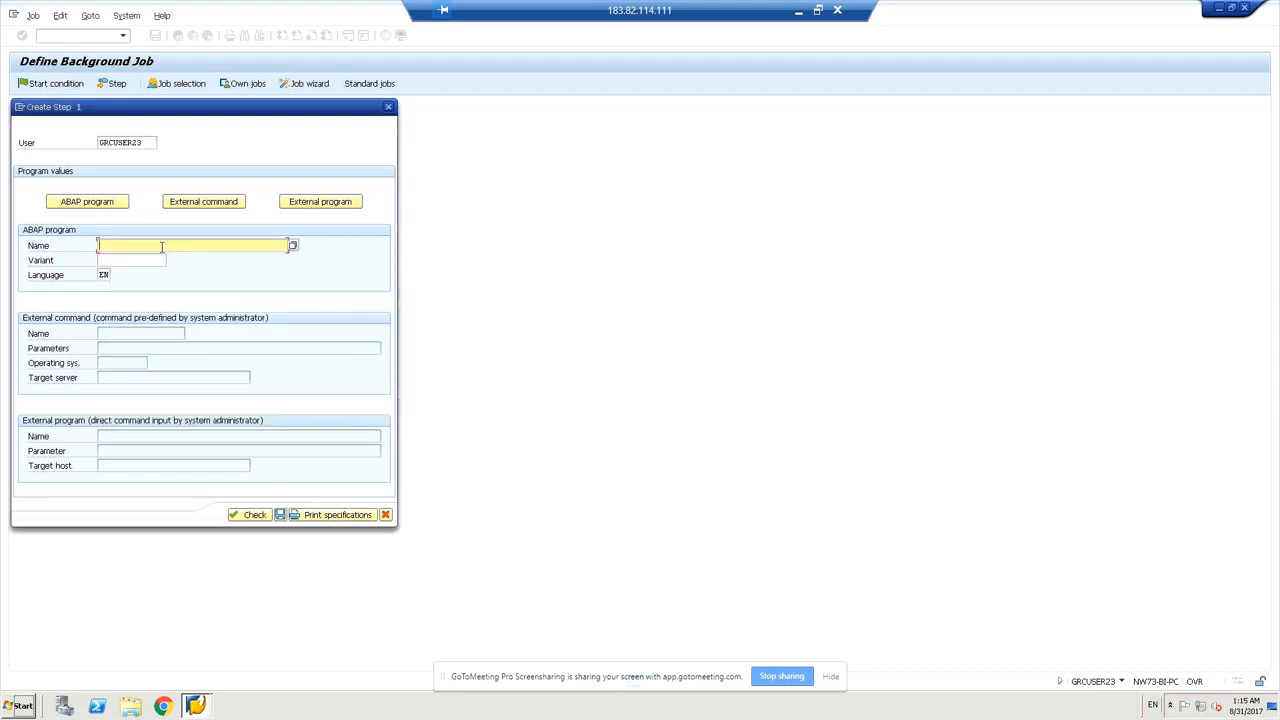
pyautogui.write('r')
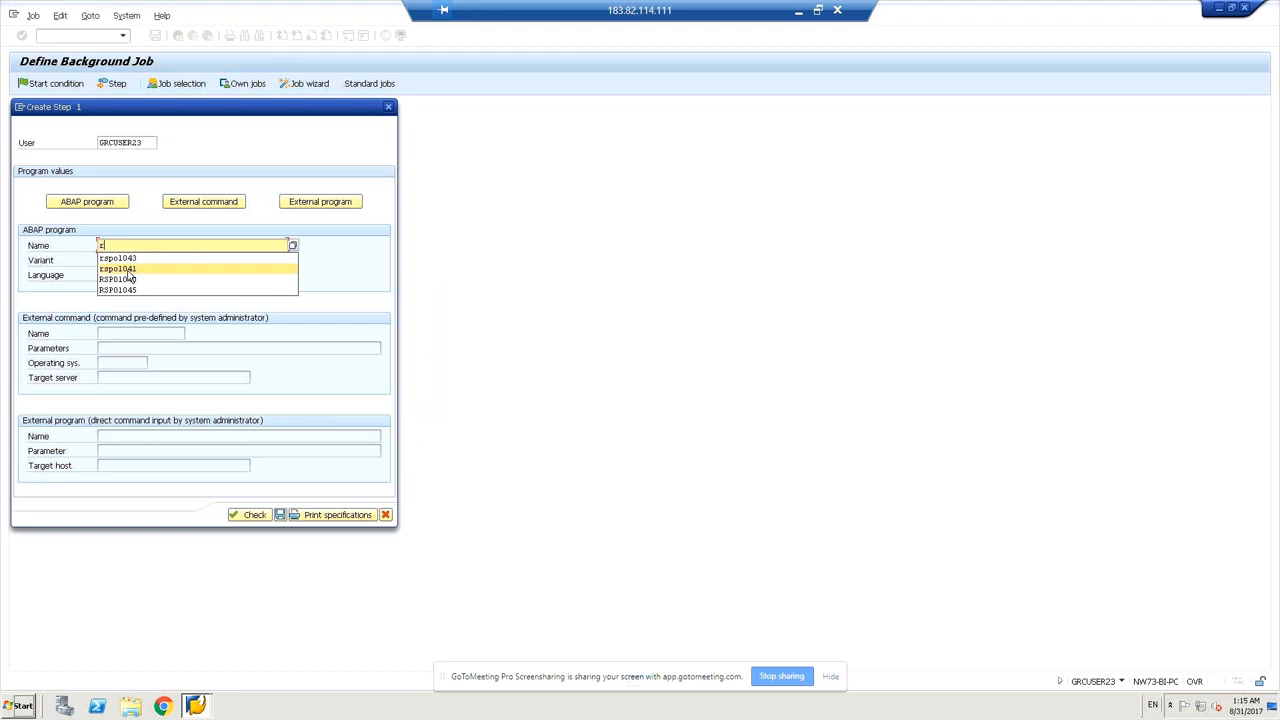
pyautogui.click(128, 269)
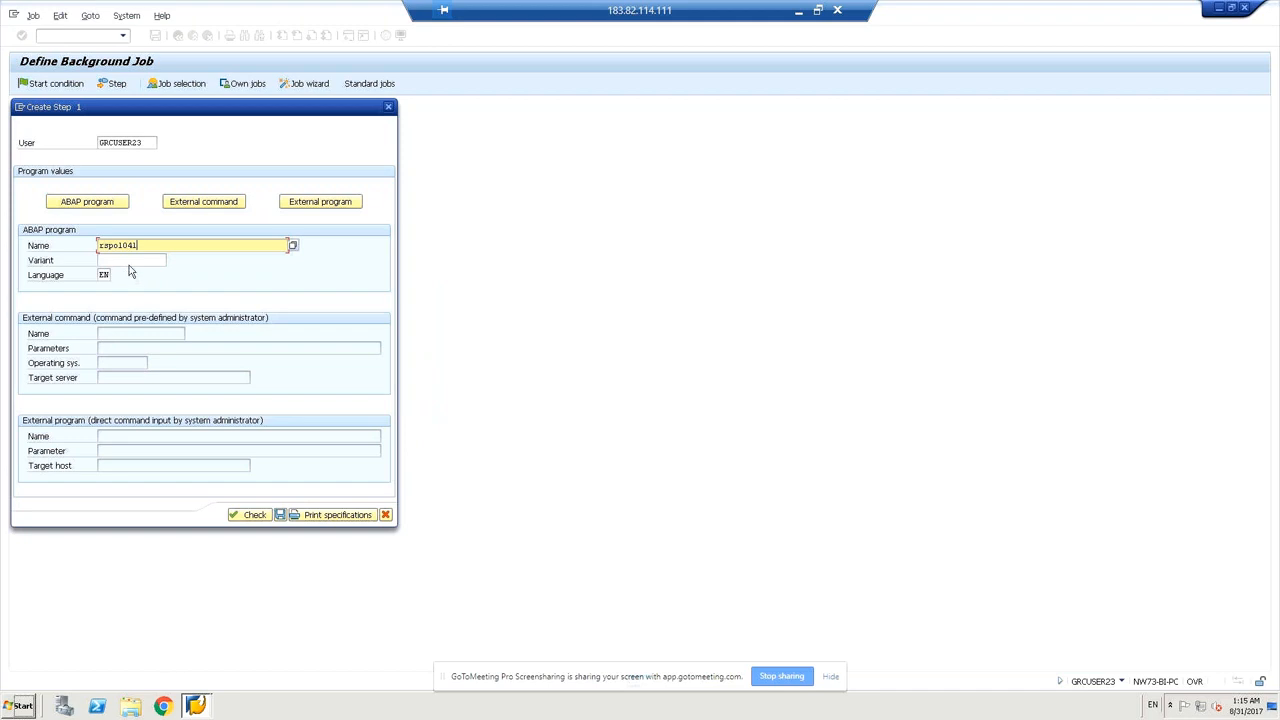
pyautogui.click(132, 259)
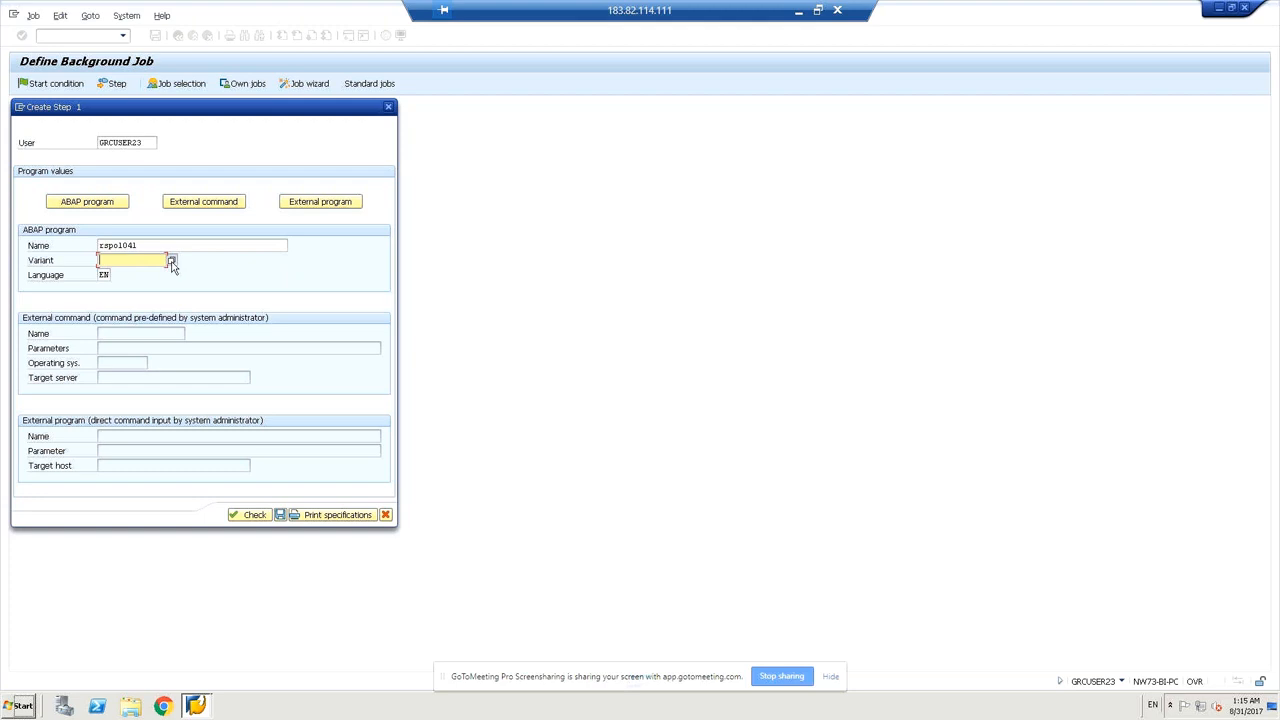
pyautogui.click(171, 262)
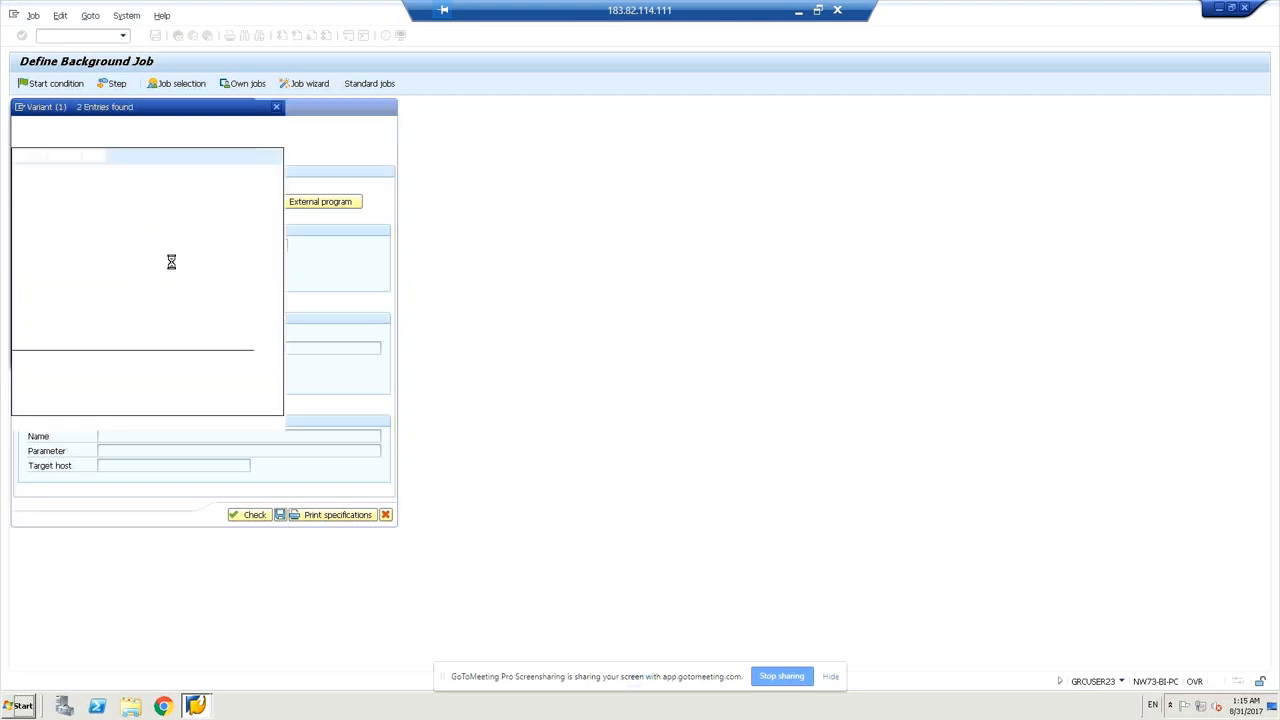
pyautogui.doubleClick(60, 203)
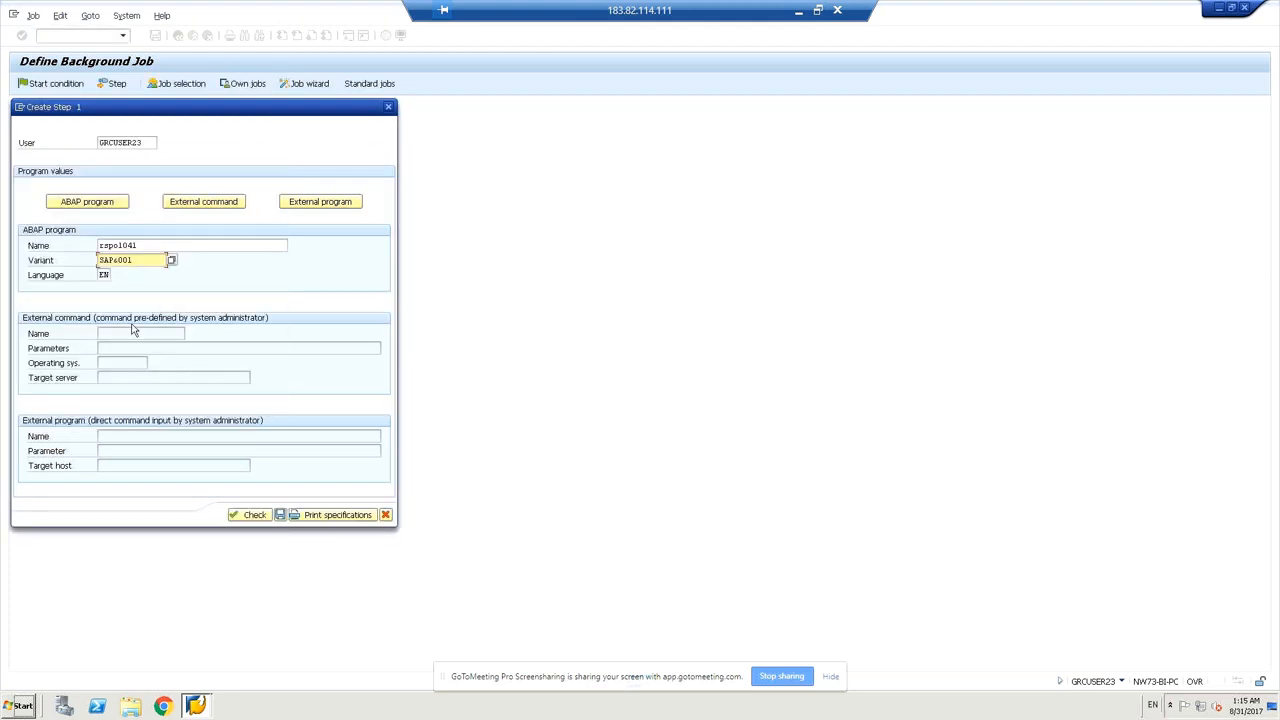
pyautogui.click(247, 518)
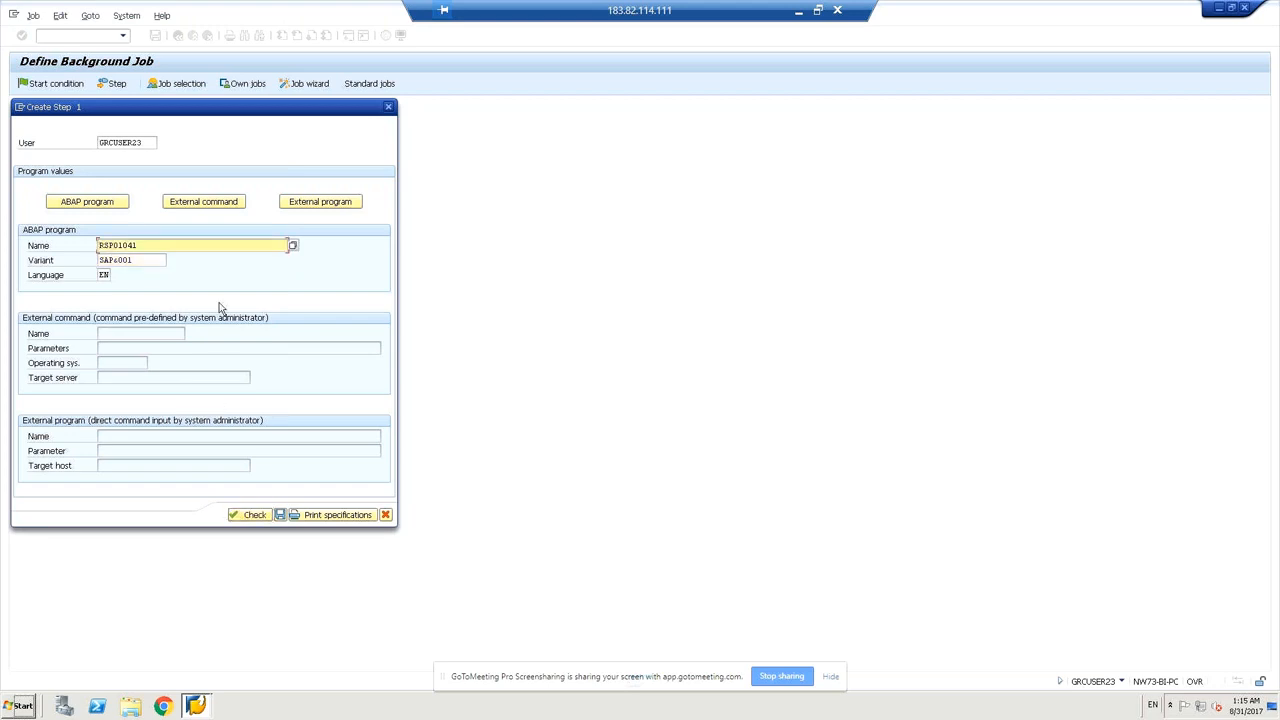
pyautogui.click(281, 515)
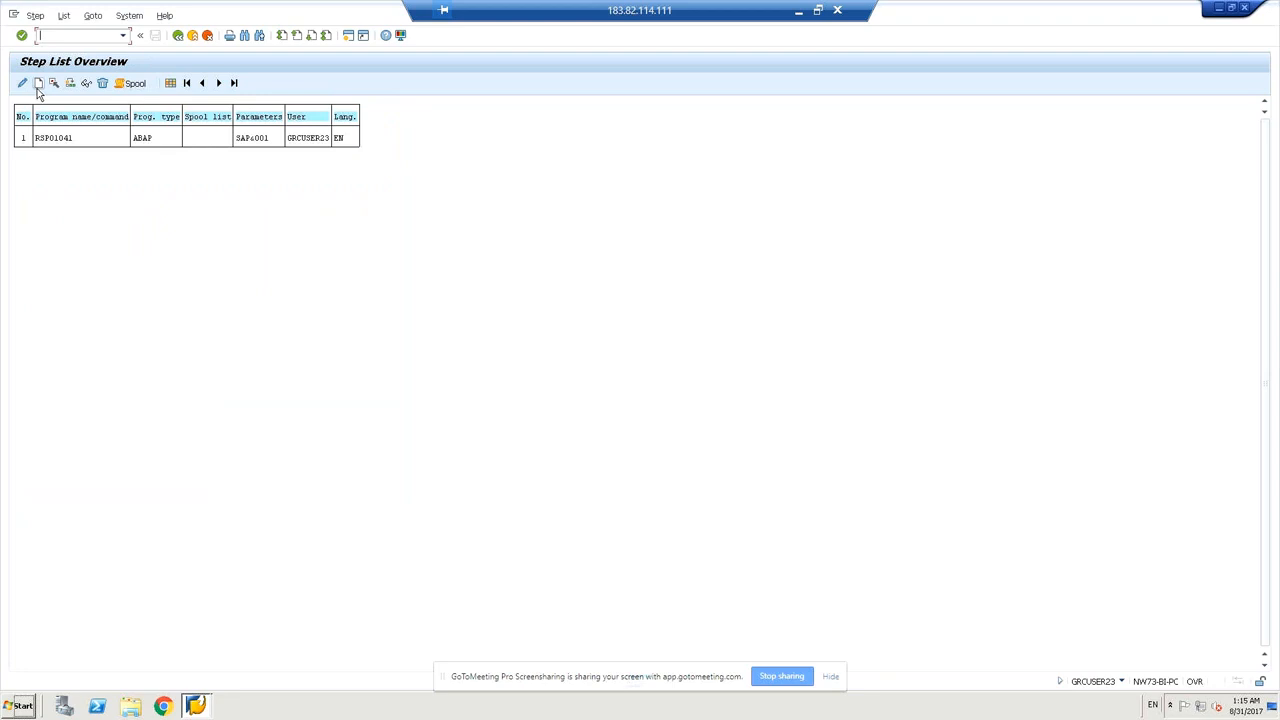
# Create step 2 with program rspo1043 and variant SAP&001, check it, and save.
pyautogui.click(38, 84)
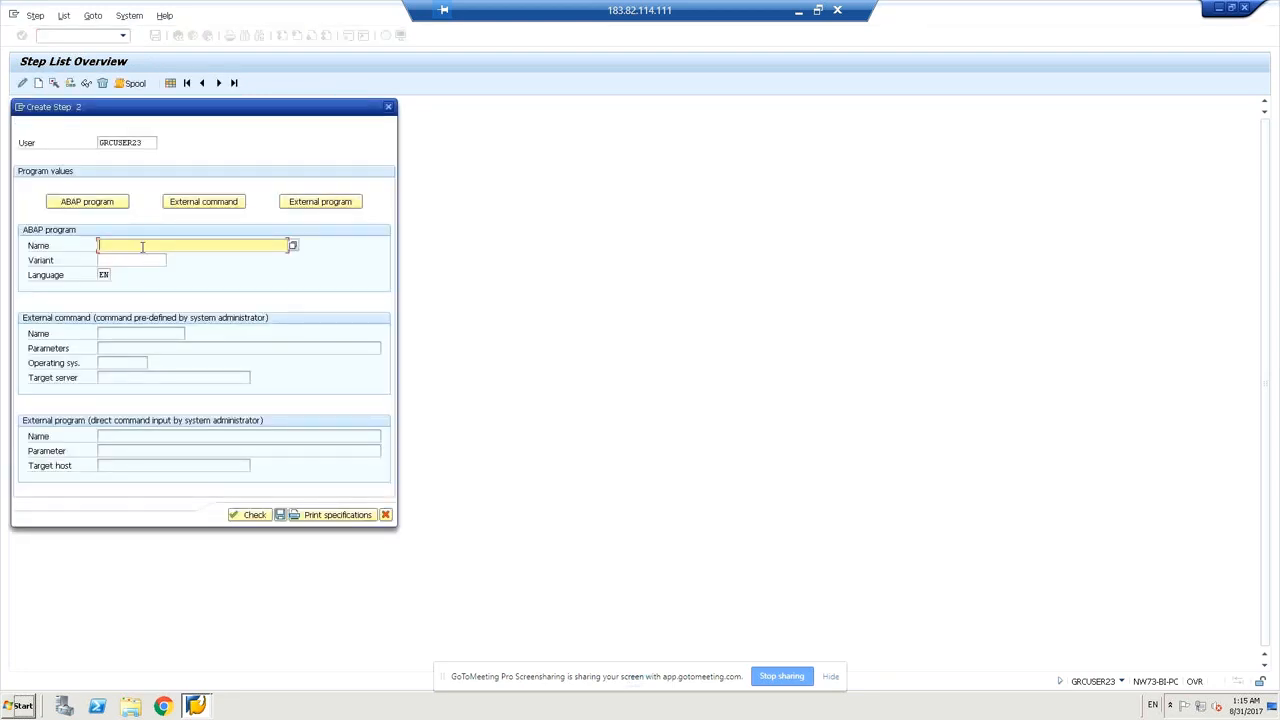
pyautogui.write('r')
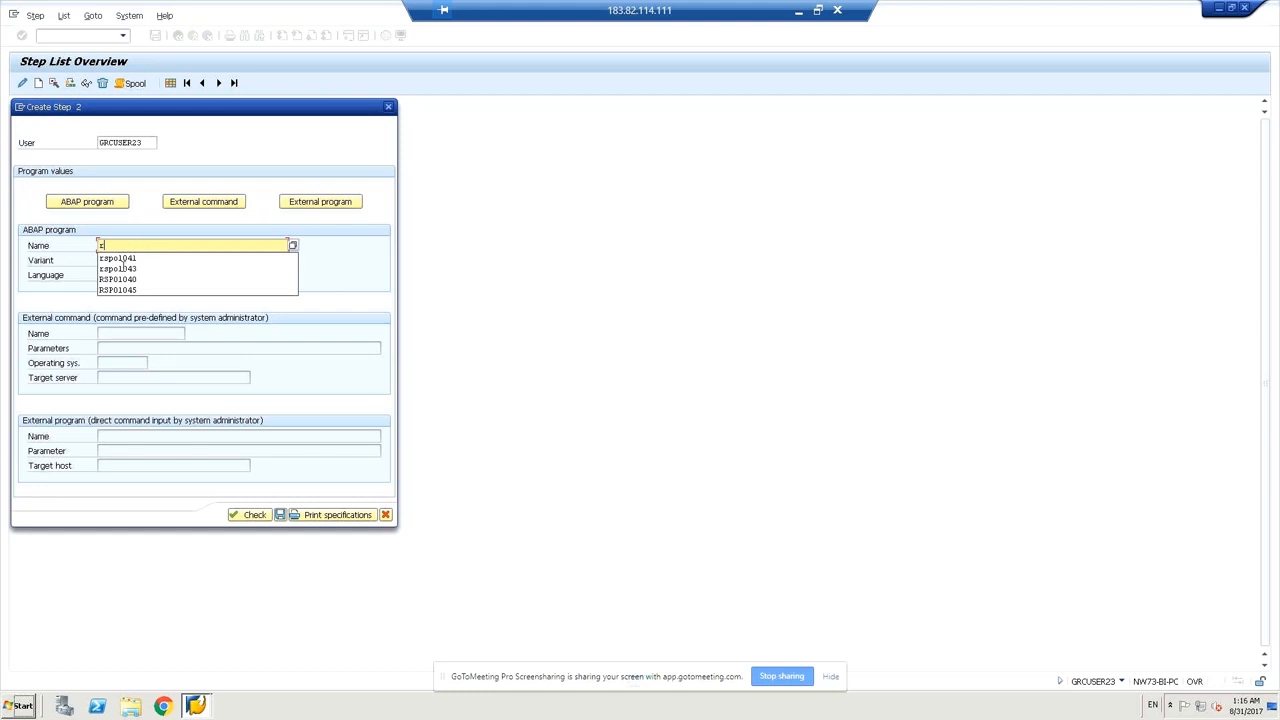
pyautogui.click(121, 268)
pyautogui.click(125, 260)
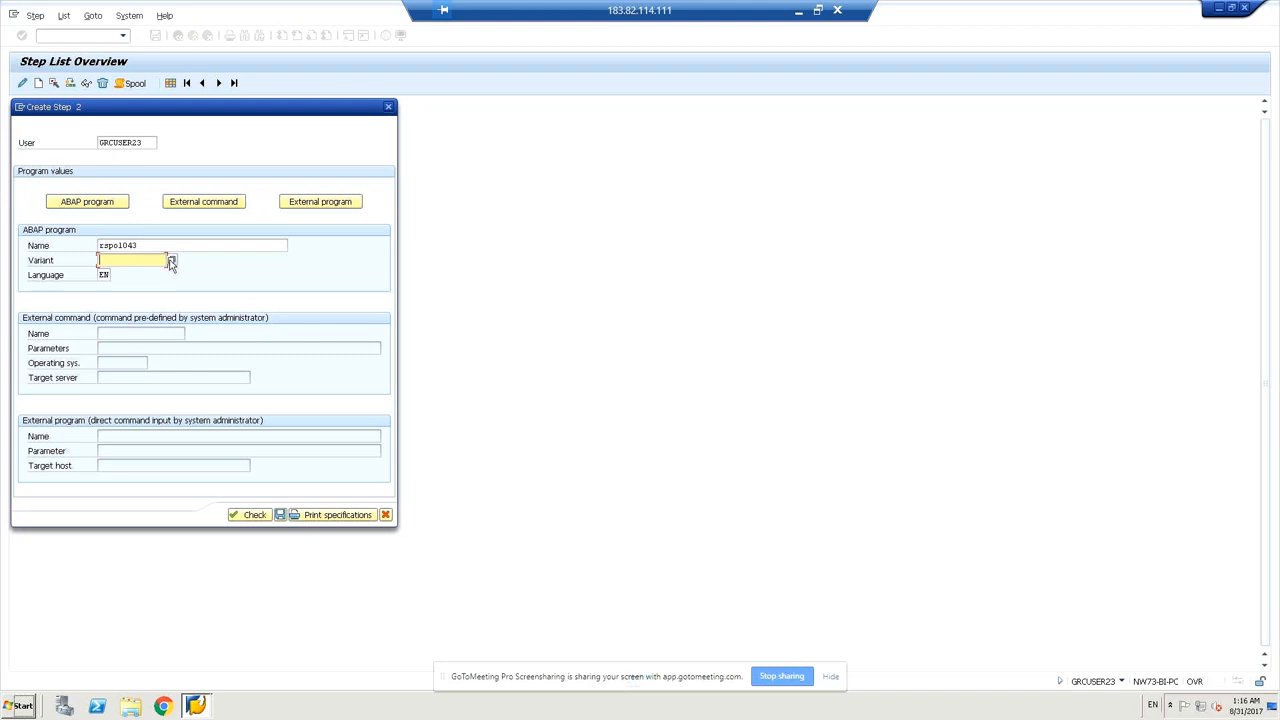
pyautogui.click(171, 261)
pyautogui.doubleClick(34, 211)
pyautogui.click(250, 515)
pyautogui.click(280, 515)
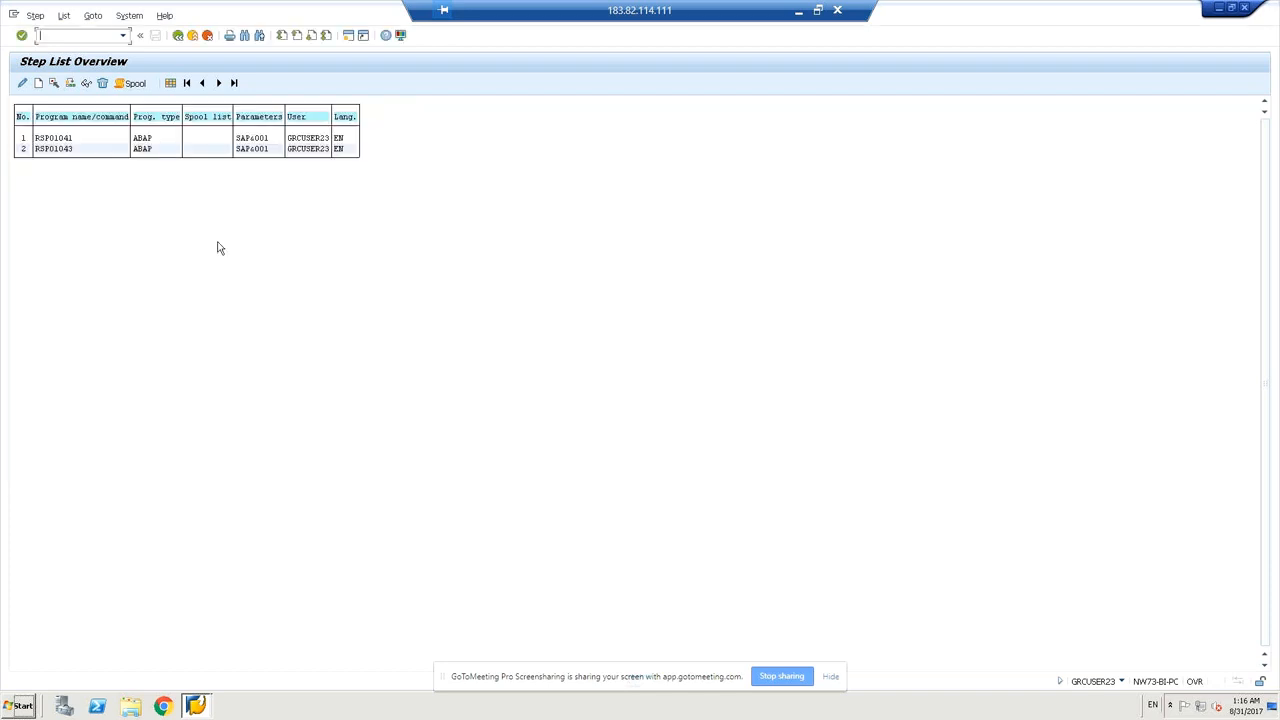
# Return from the step list and save job Z_ABAB_RSPO1041, which stays Scheduled.
pyautogui.click(178, 36)
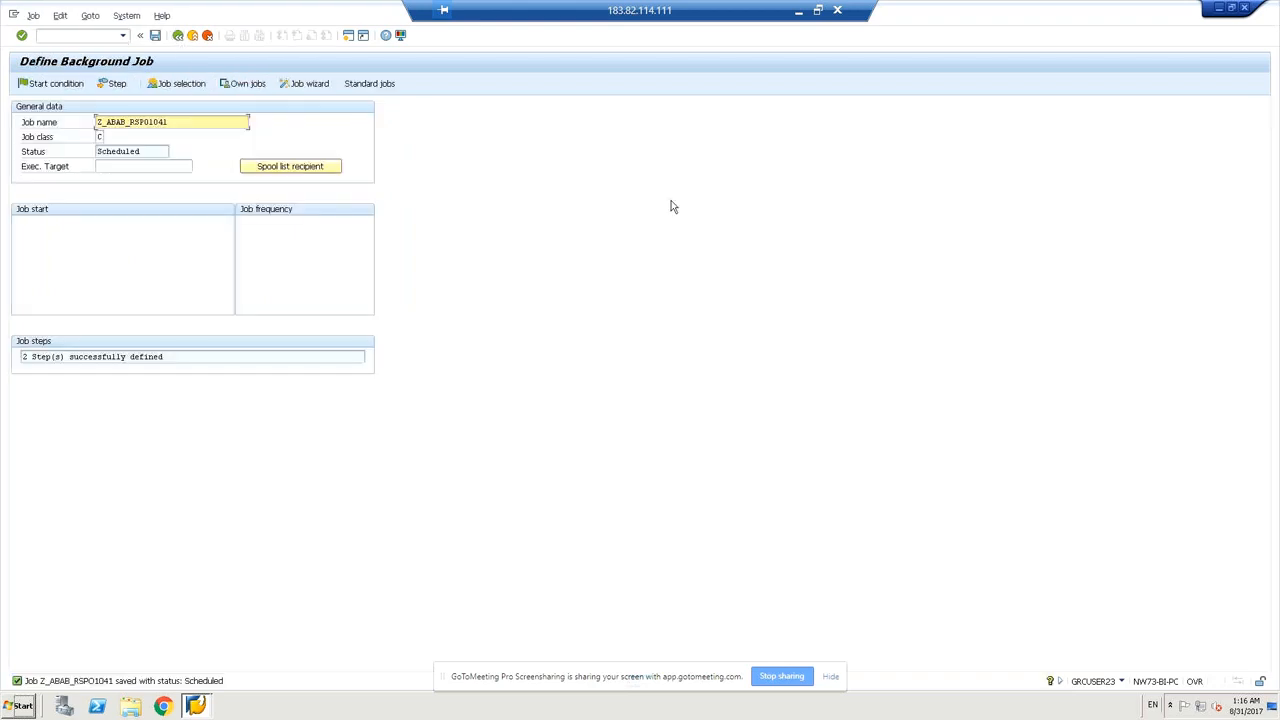
pyautogui.click(155, 37)
# Choose Immediate as the job's start condition and leave Periodic job unticked.
pyautogui.click(56, 85)
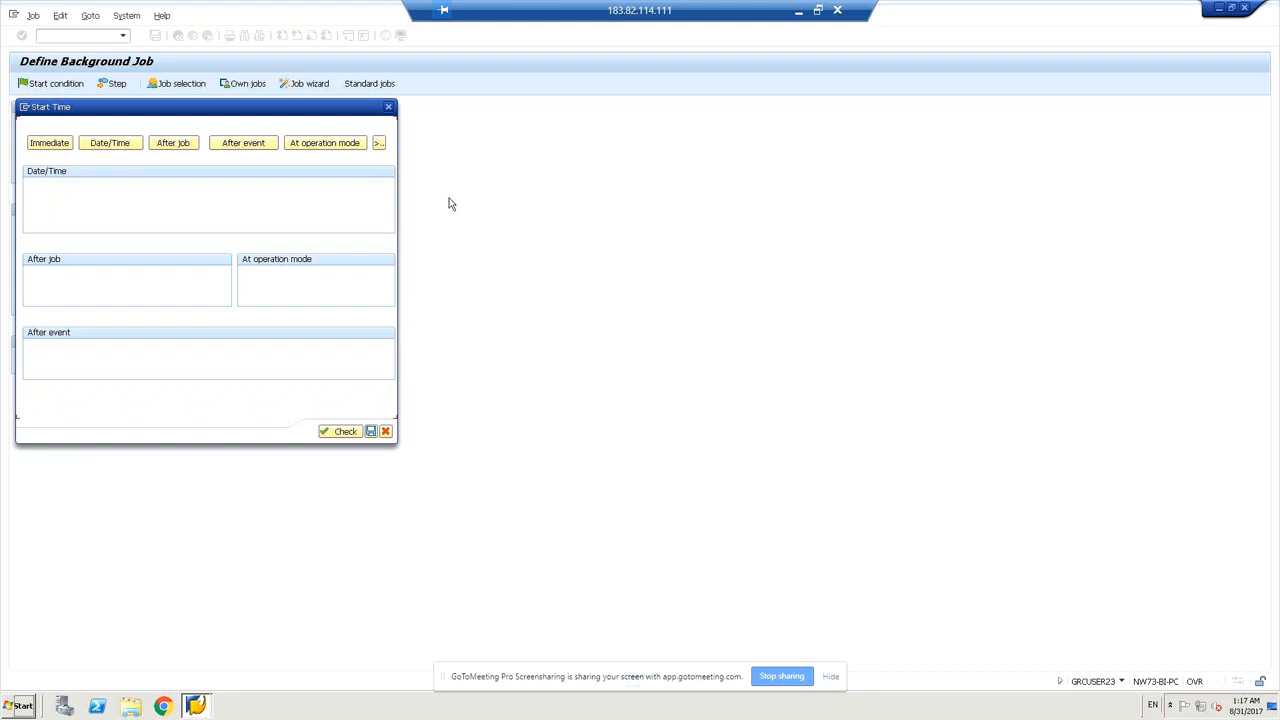
pyautogui.click(379, 145)
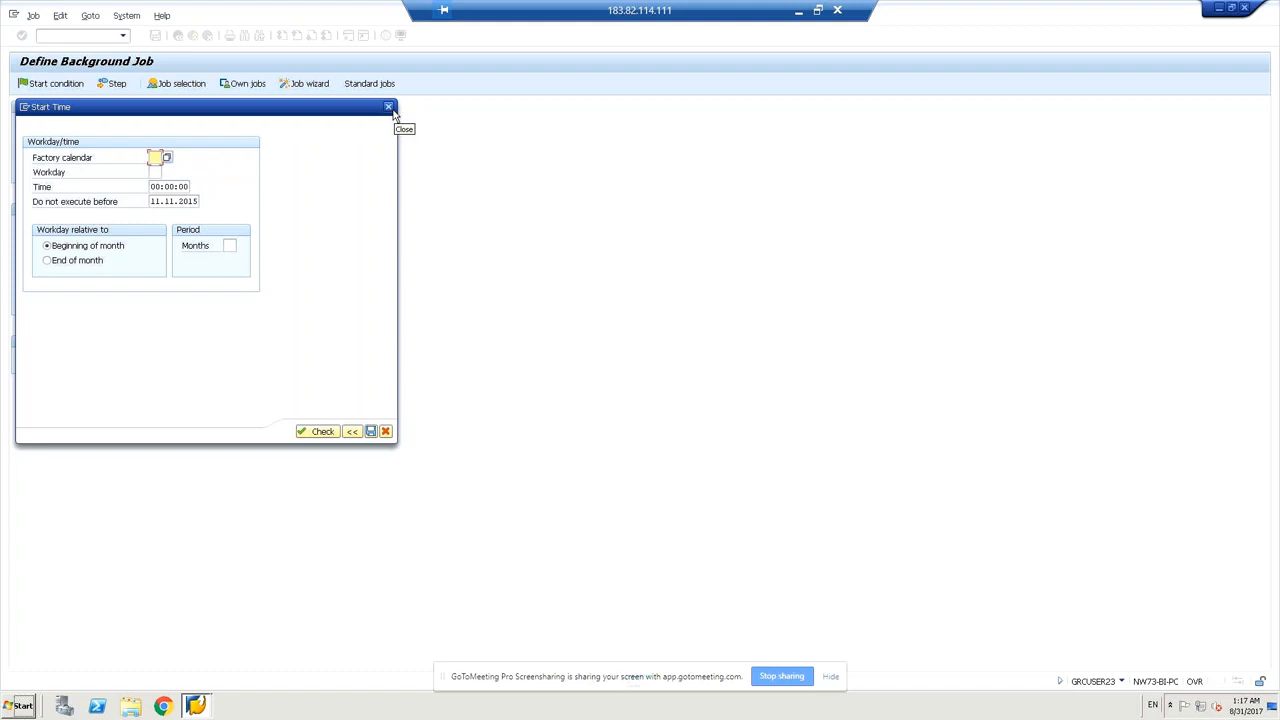
pyautogui.click(389, 107)
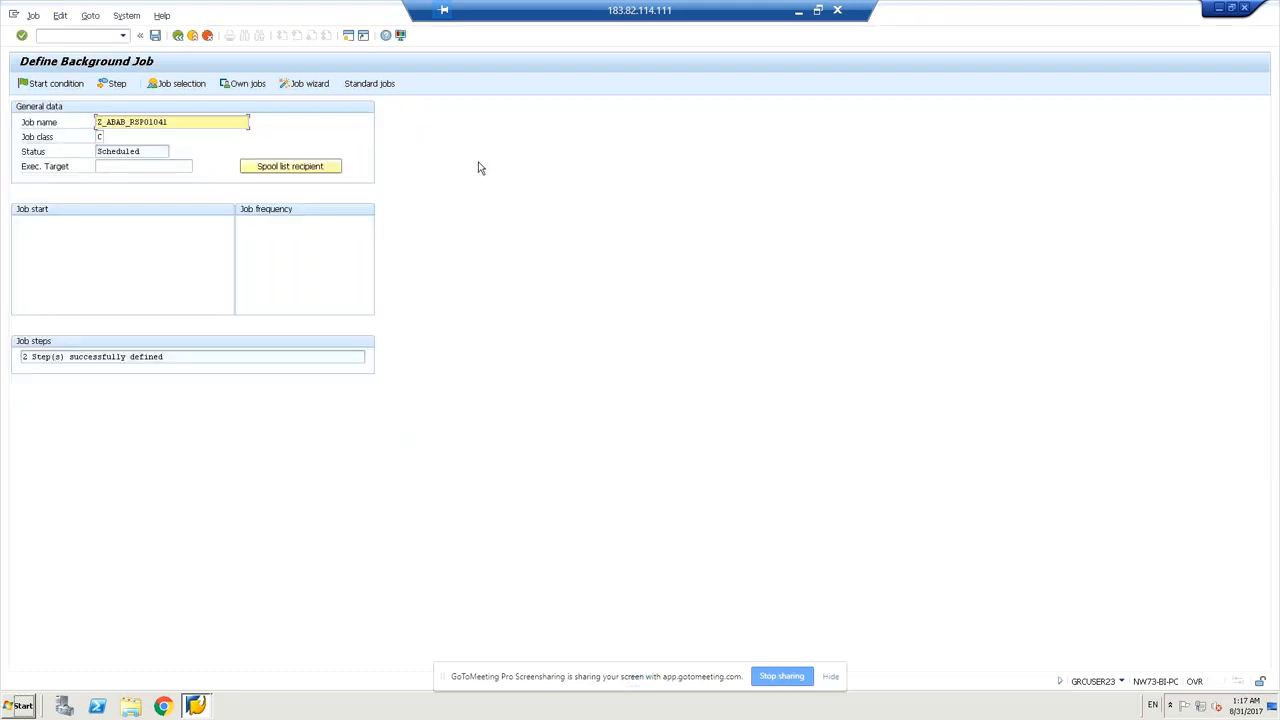
pyautogui.click(48, 85)
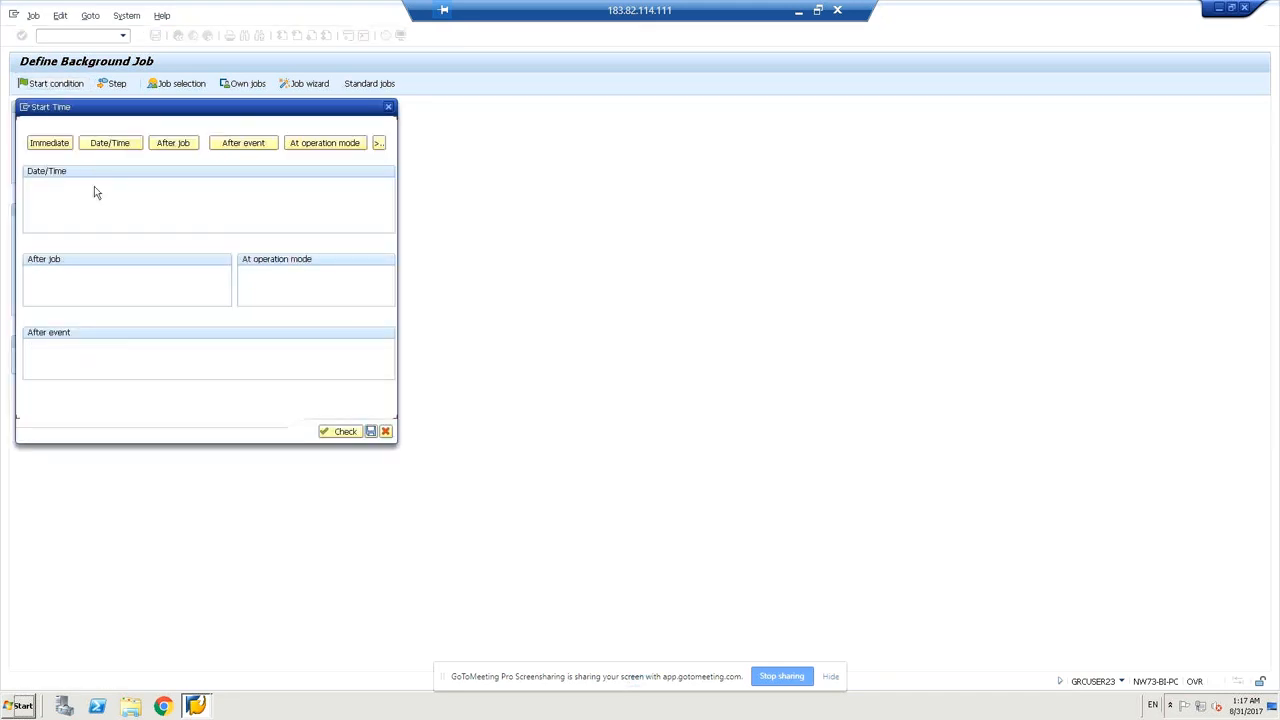
pyautogui.click(47, 147)
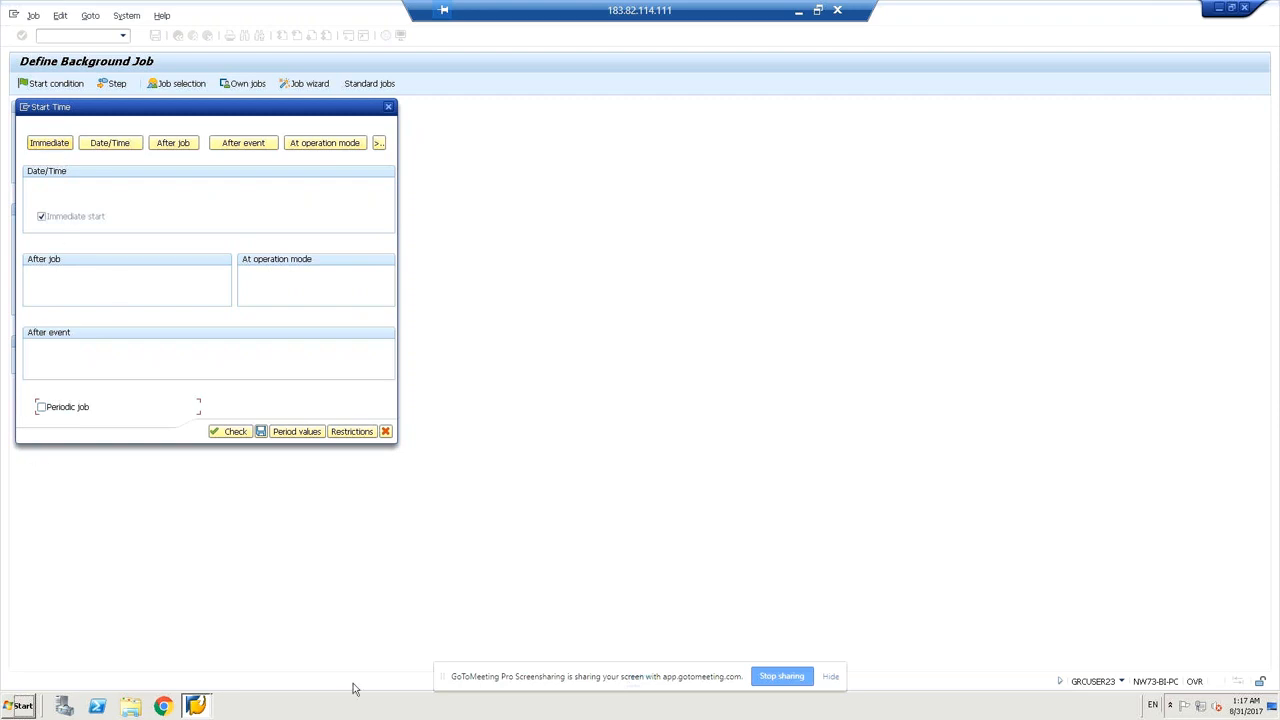
# Check and save the Immediate start, then save job Z_ABAB_RSPO1041 as Released.
pyautogui.click(232, 434)
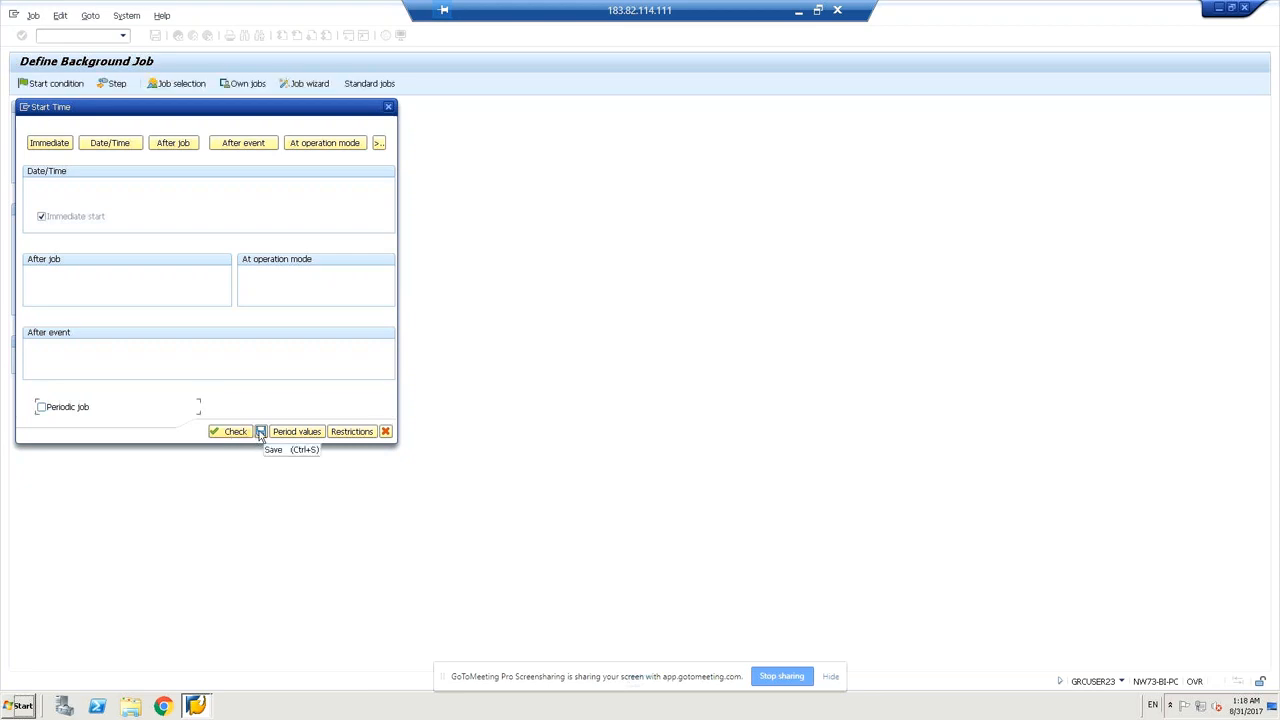
pyautogui.click(260, 432)
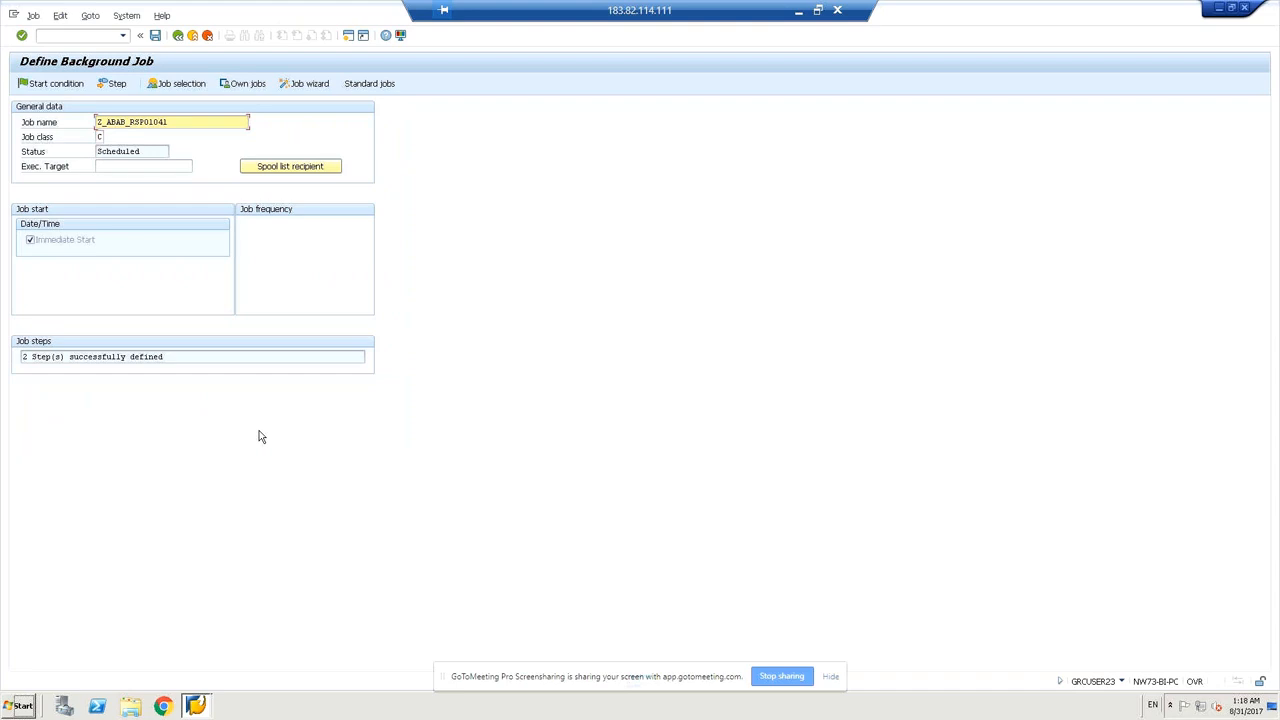
pyautogui.click(156, 36)
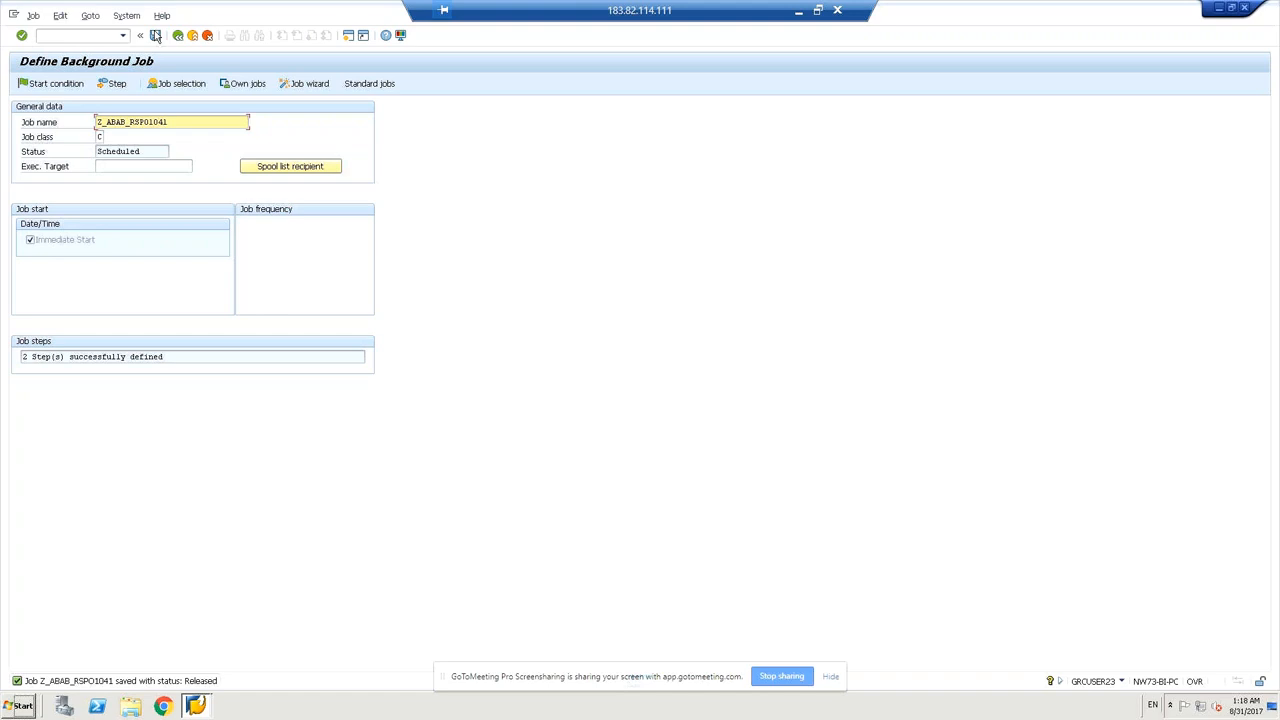
pyautogui.click(91, 37)
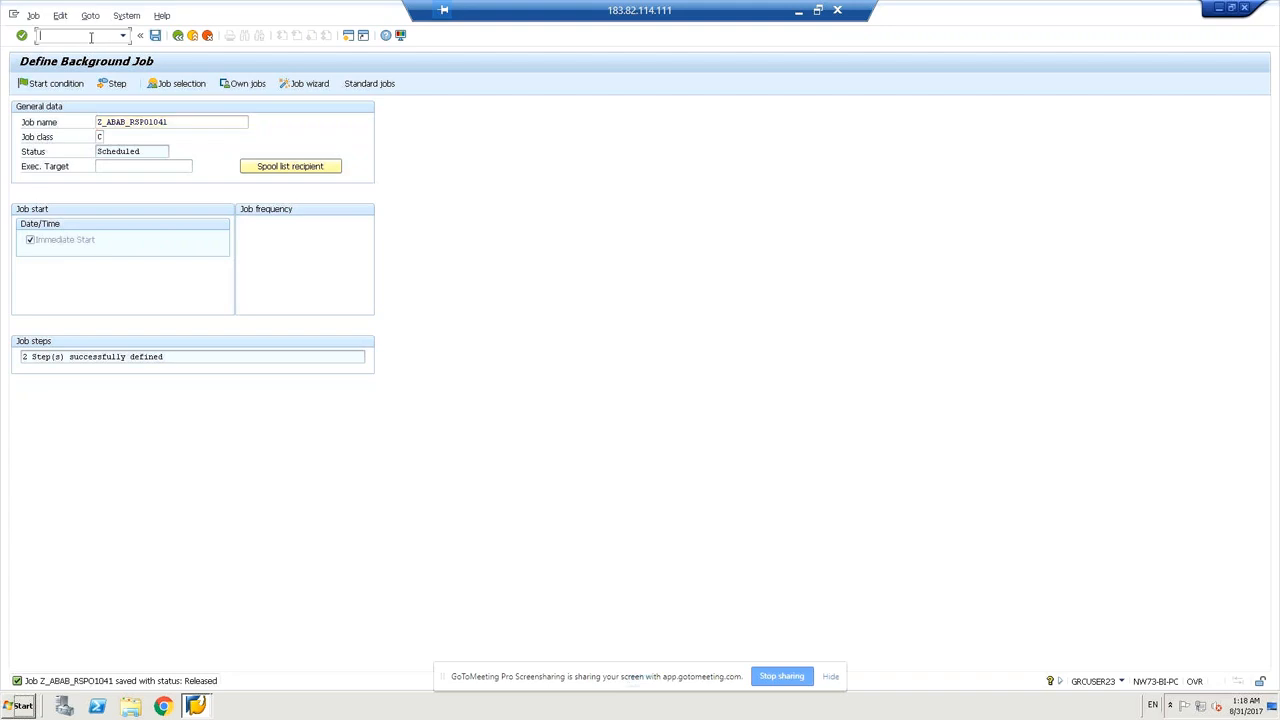
# Copy the job name Z_ABAB_RSPO1041 and go to transaction SM37 with /nsm37.
pyautogui.write('/nsm')
pyautogui.click(128, 121)
pyautogui.doubleClick(101, 121)
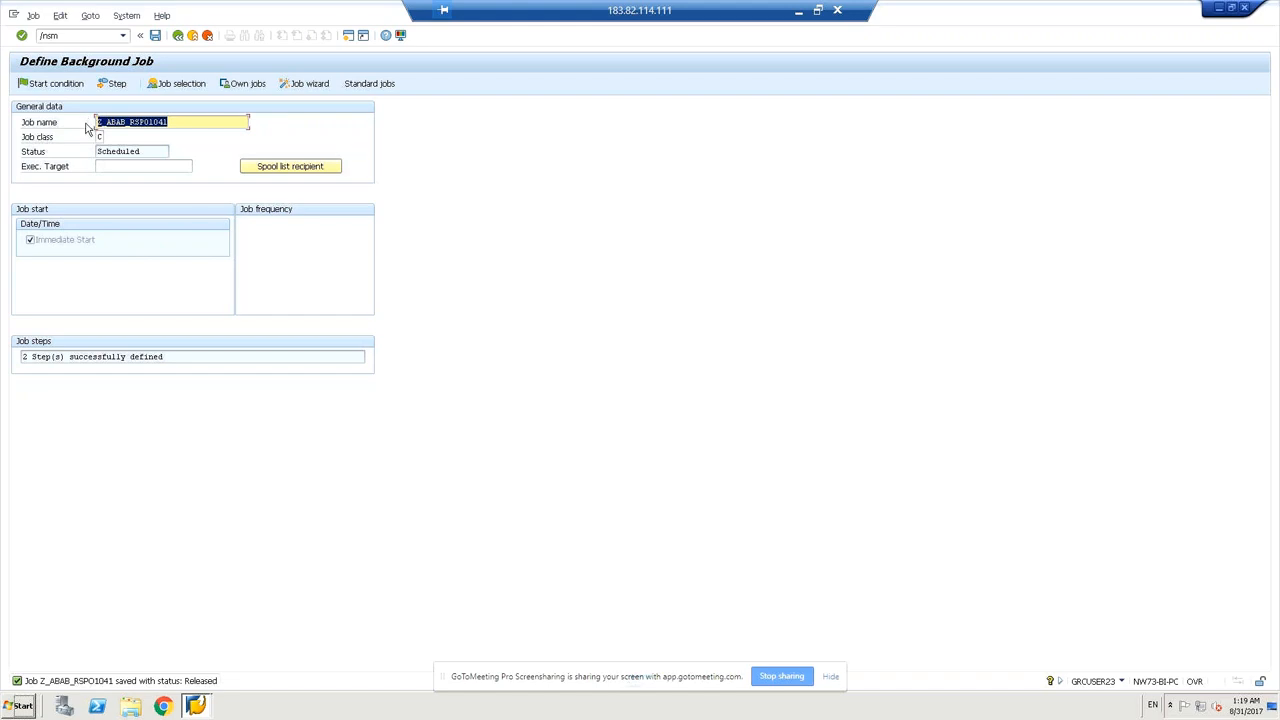
pyautogui.hotkey('ctrl', 'c')
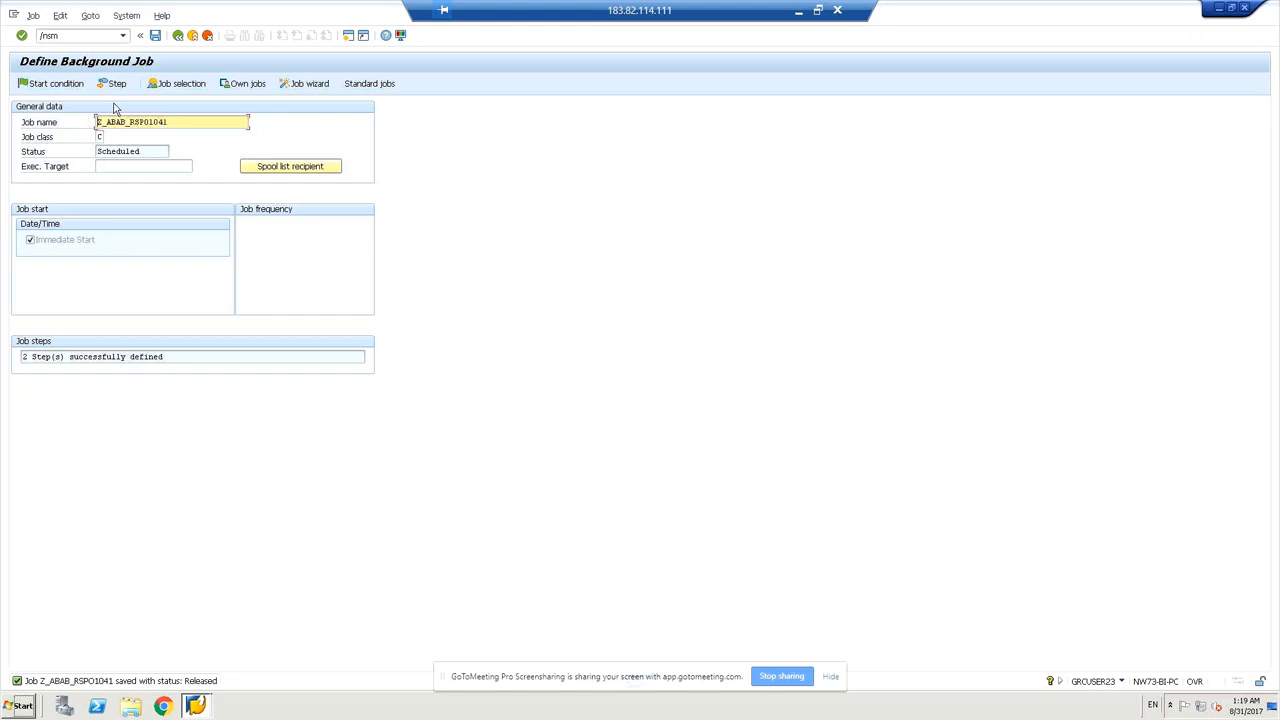
pyautogui.click(81, 36)
pyautogui.write('37')
pyautogui.press('Return')
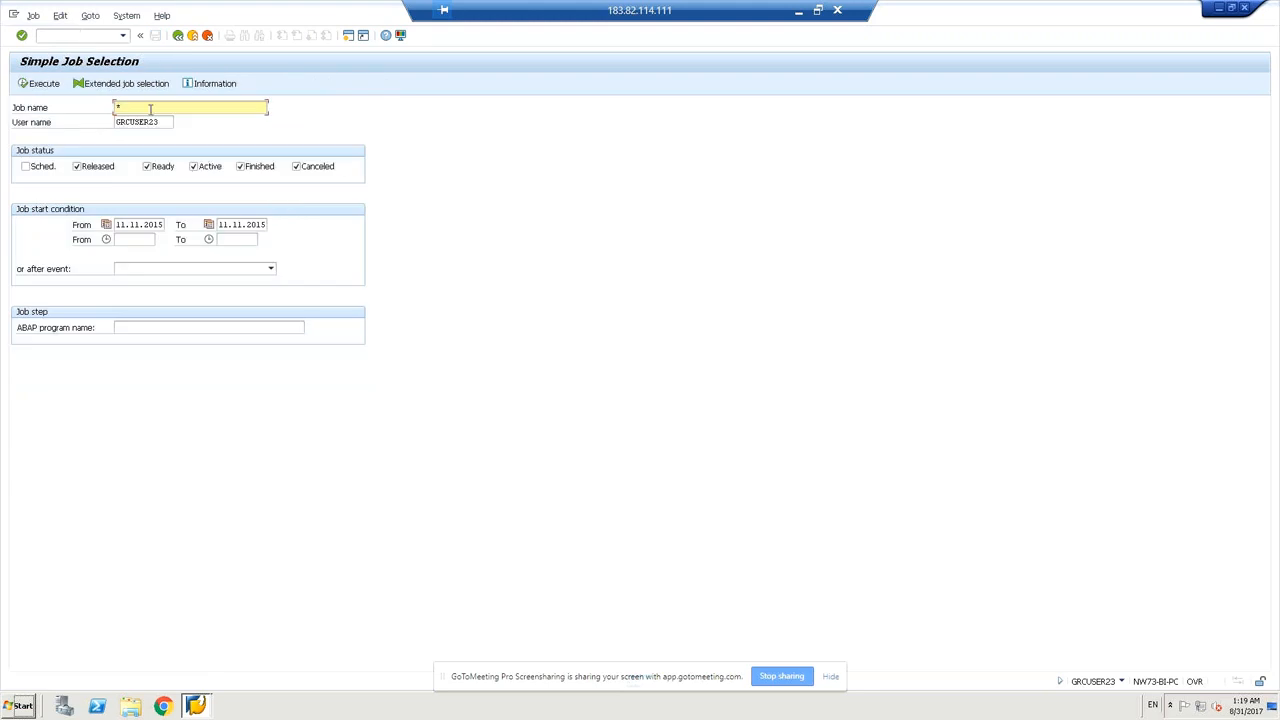
# Paste Z_ABAB_RSPO1041 into the Job name filter and execute the job selection.
pyautogui.hotkey('ctrl', 'v')
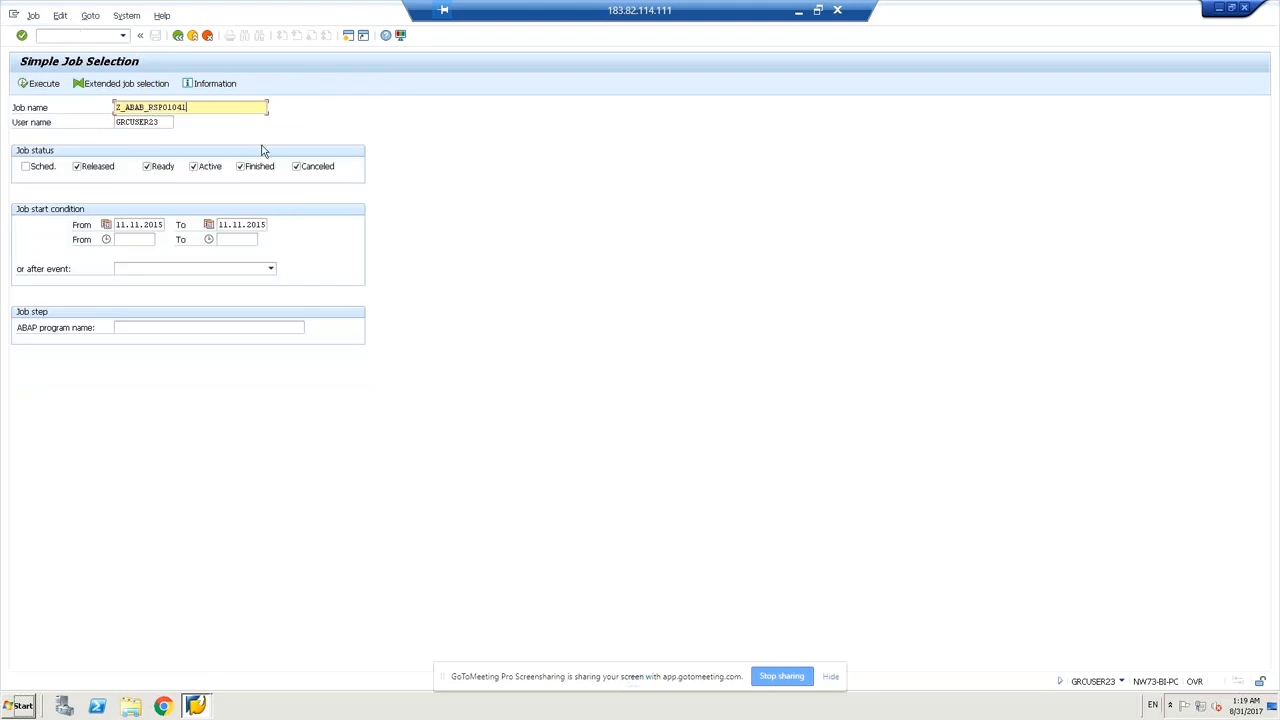
pyautogui.click(44, 88)
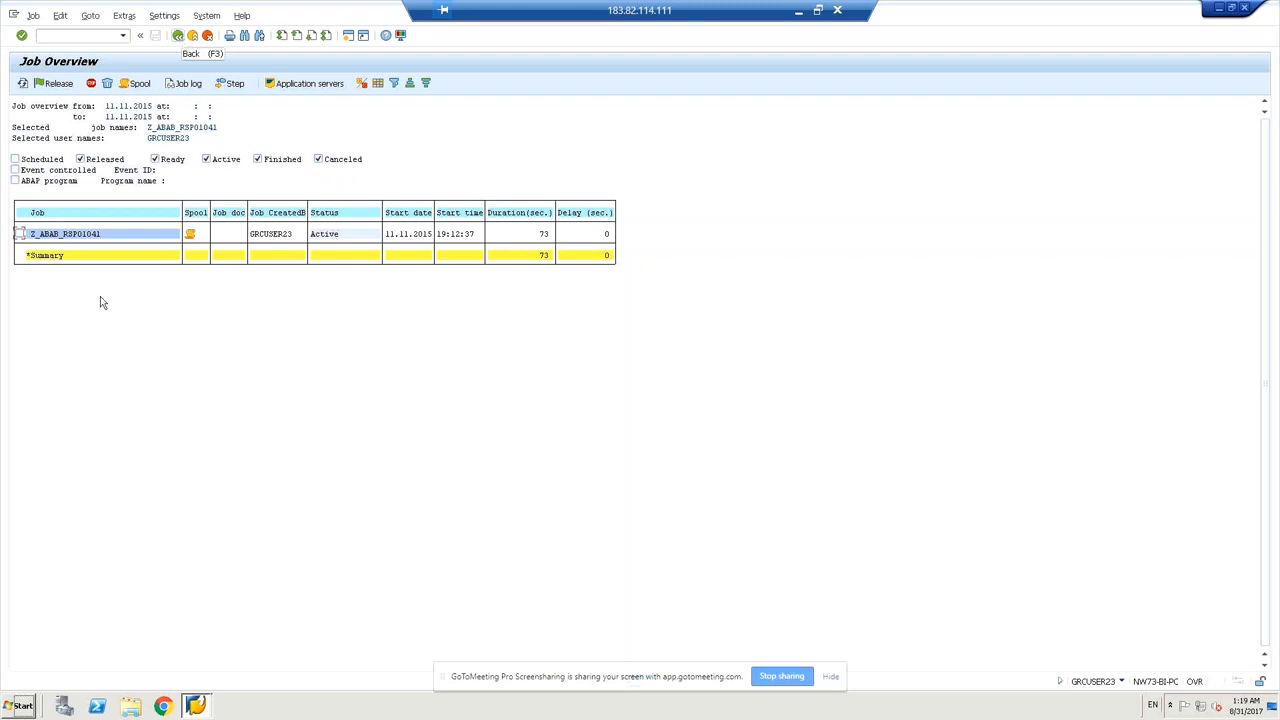
# Select the Z_ABAB_RSPO1041 row and refresh until it shows Active at 118 seconds.
pyautogui.click(18, 235)
pyautogui.click(22, 84)
pyautogui.click(19, 234)
pyautogui.click(24, 84)
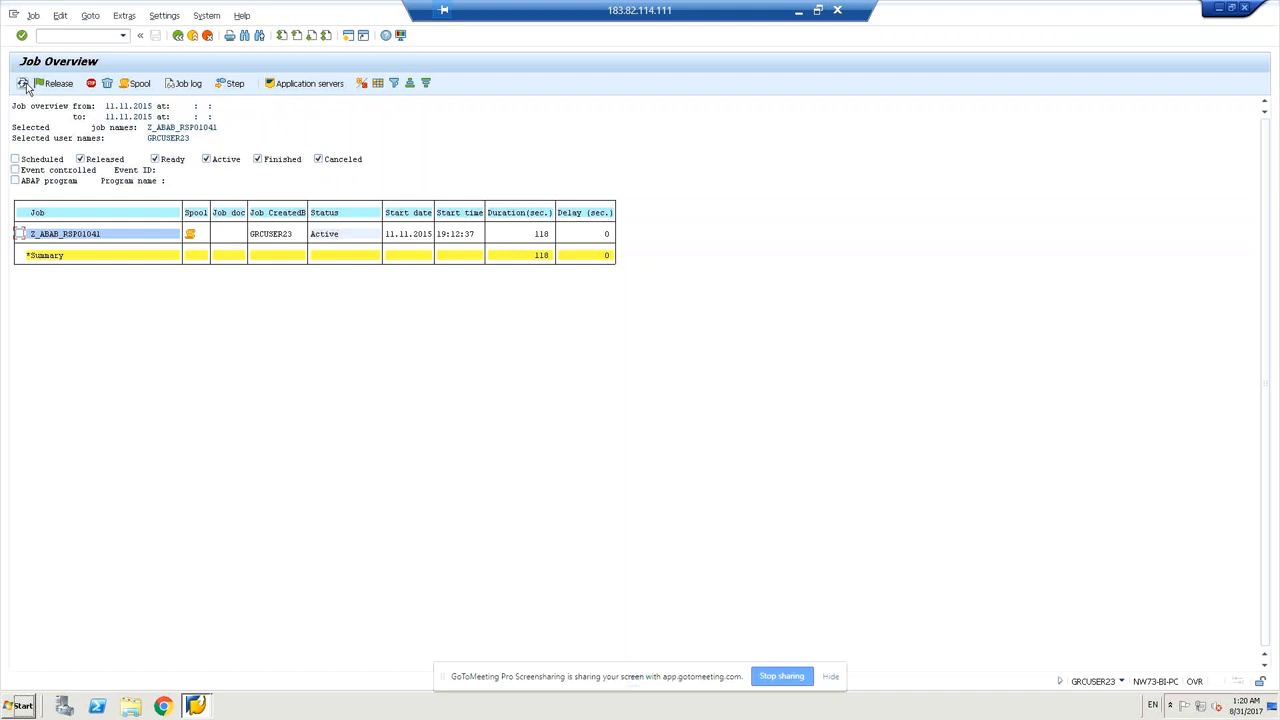
pyautogui.click(15, 160)
pyautogui.click(189, 86)
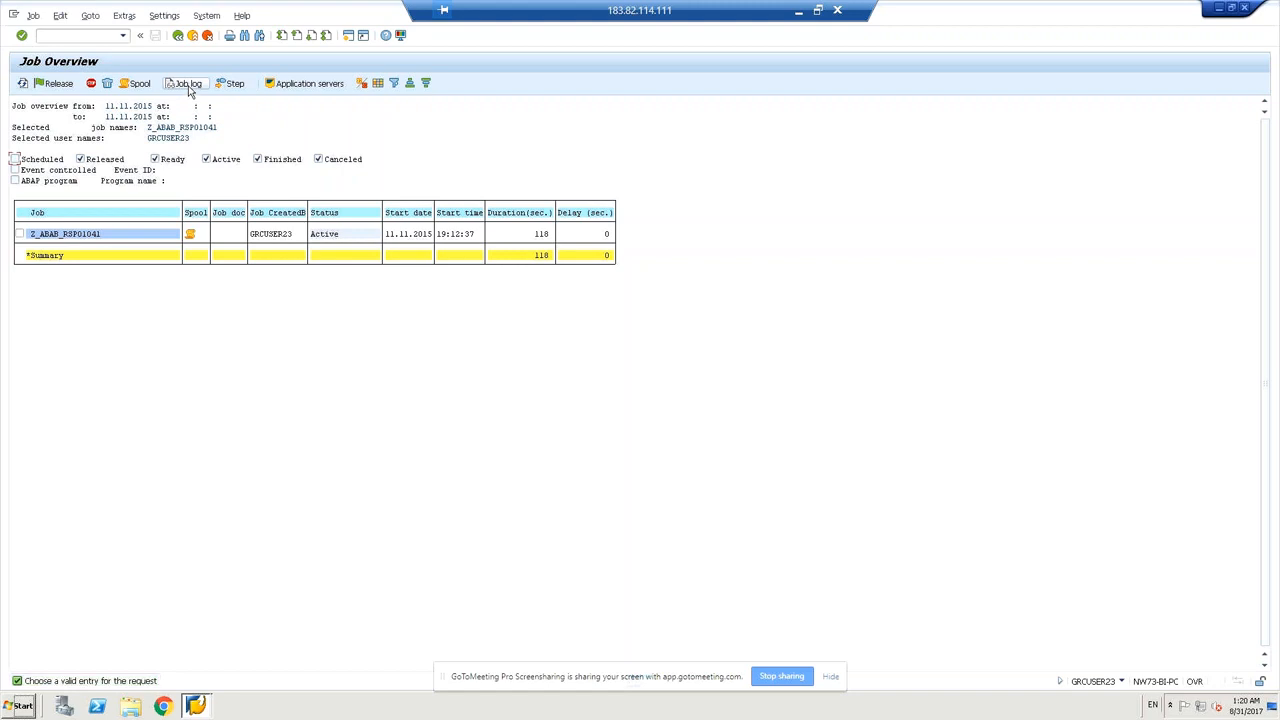
pyautogui.click(19, 235)
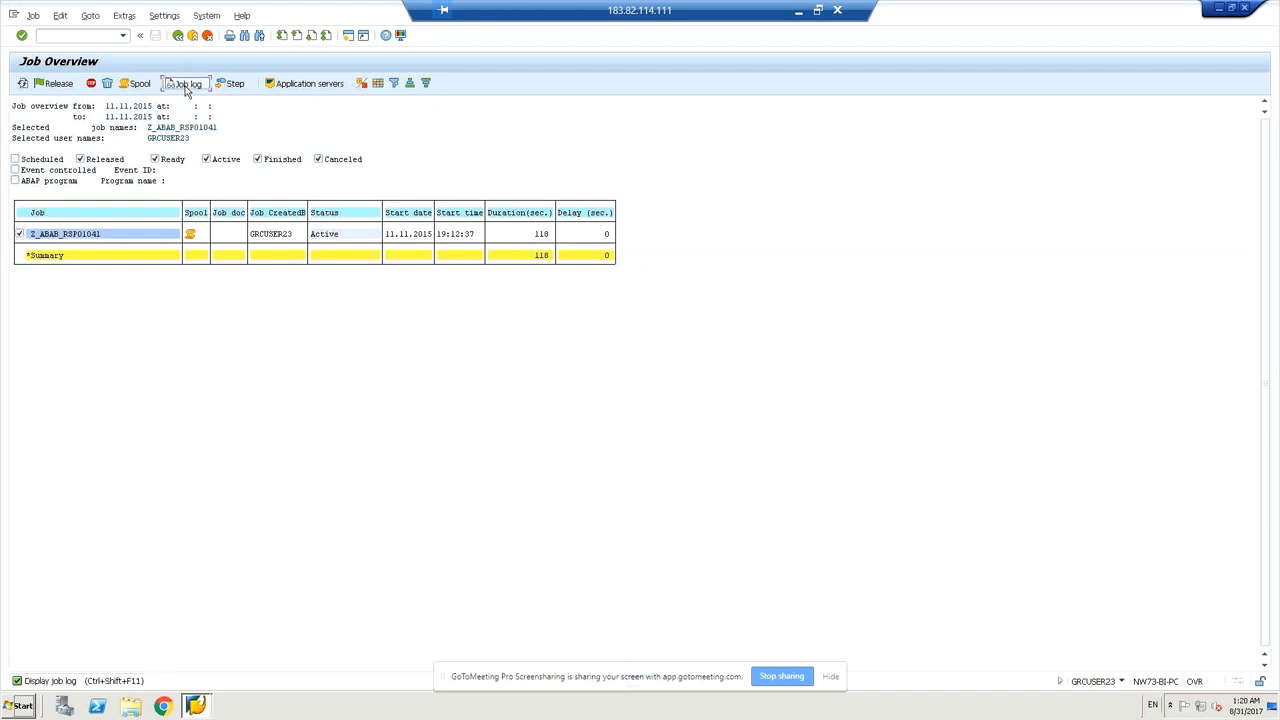
# Open and refresh the Z_ABAB_RSPO1041 job log showing the job and step 001 started.
pyautogui.click(189, 87)
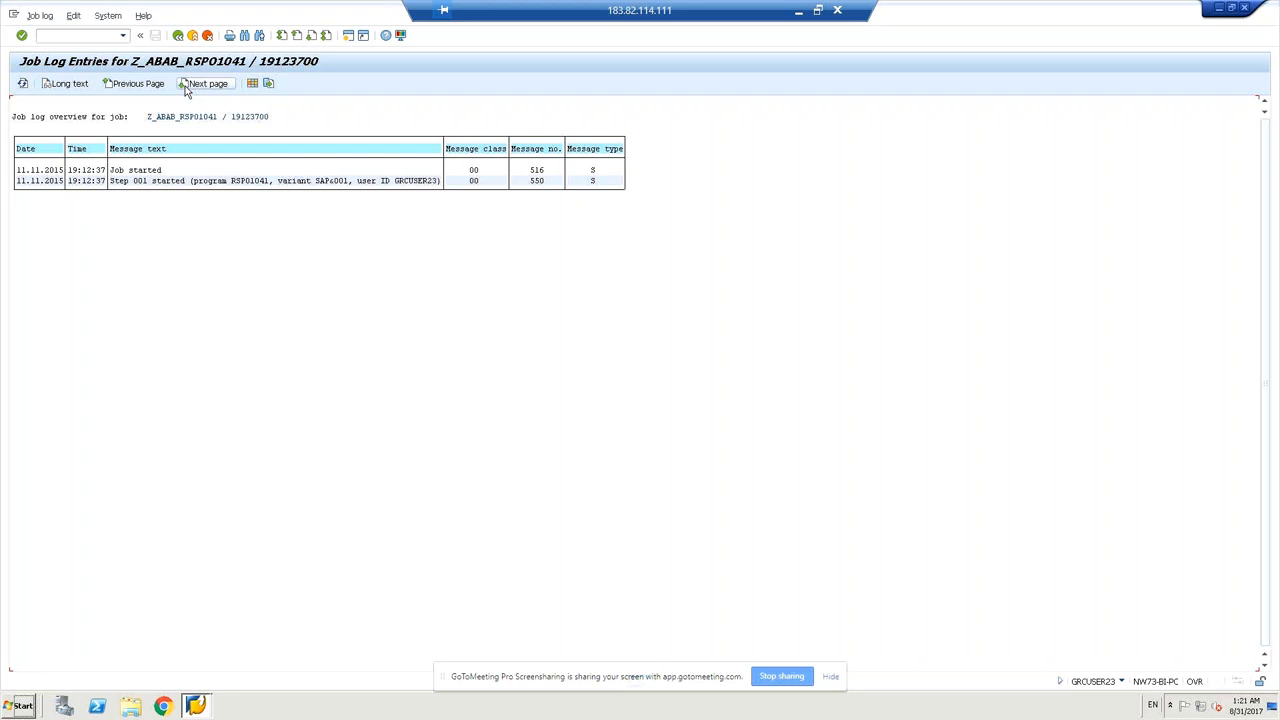
pyautogui.click(22, 84)
pyautogui.click(75, 35)
# Open SM36 with /nsm36 and enter Z_MM_rsbtcdel as the new job's name.
pyautogui.write('/nsm36')
pyautogui.press('Return')
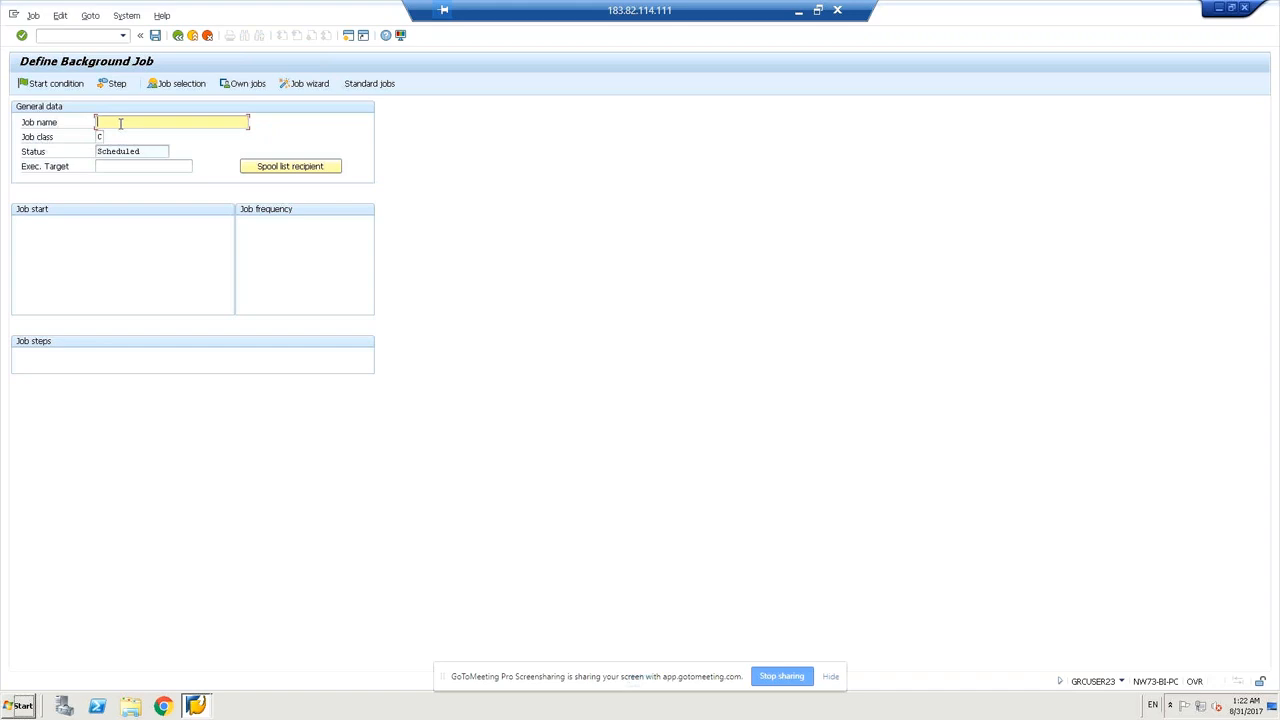
pyautogui.write('z')
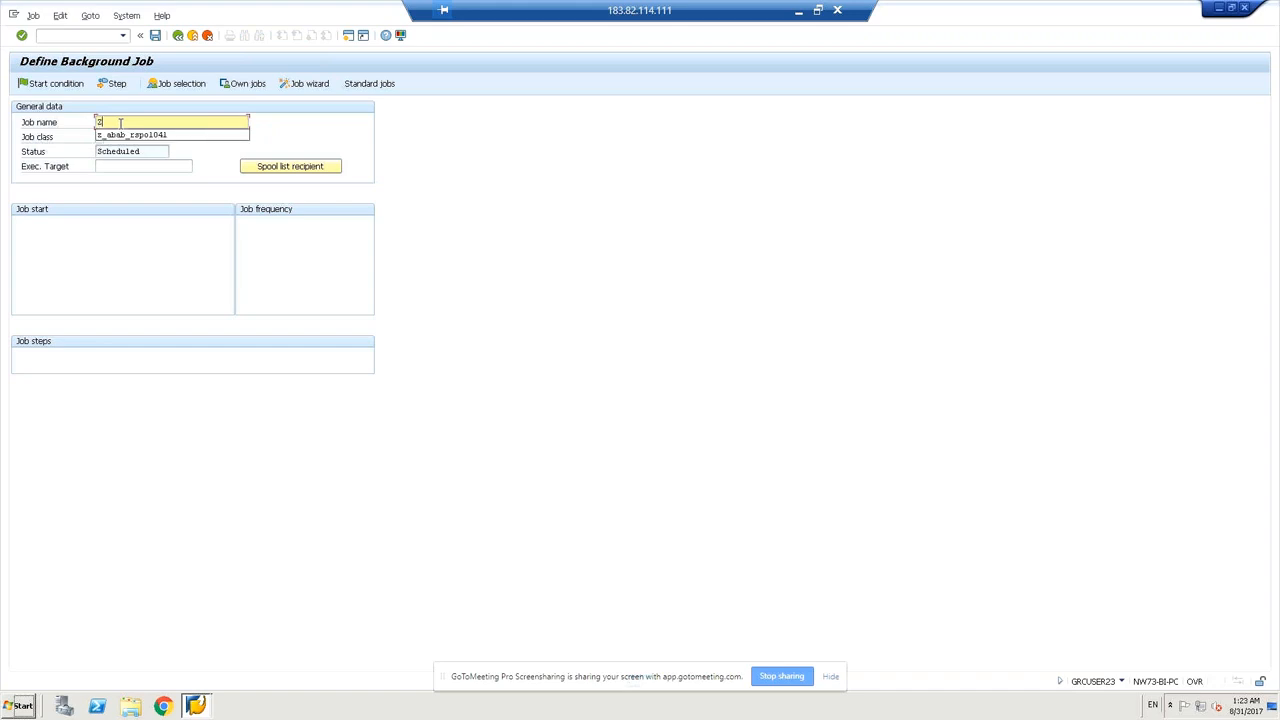
pyautogui.write('_mm')
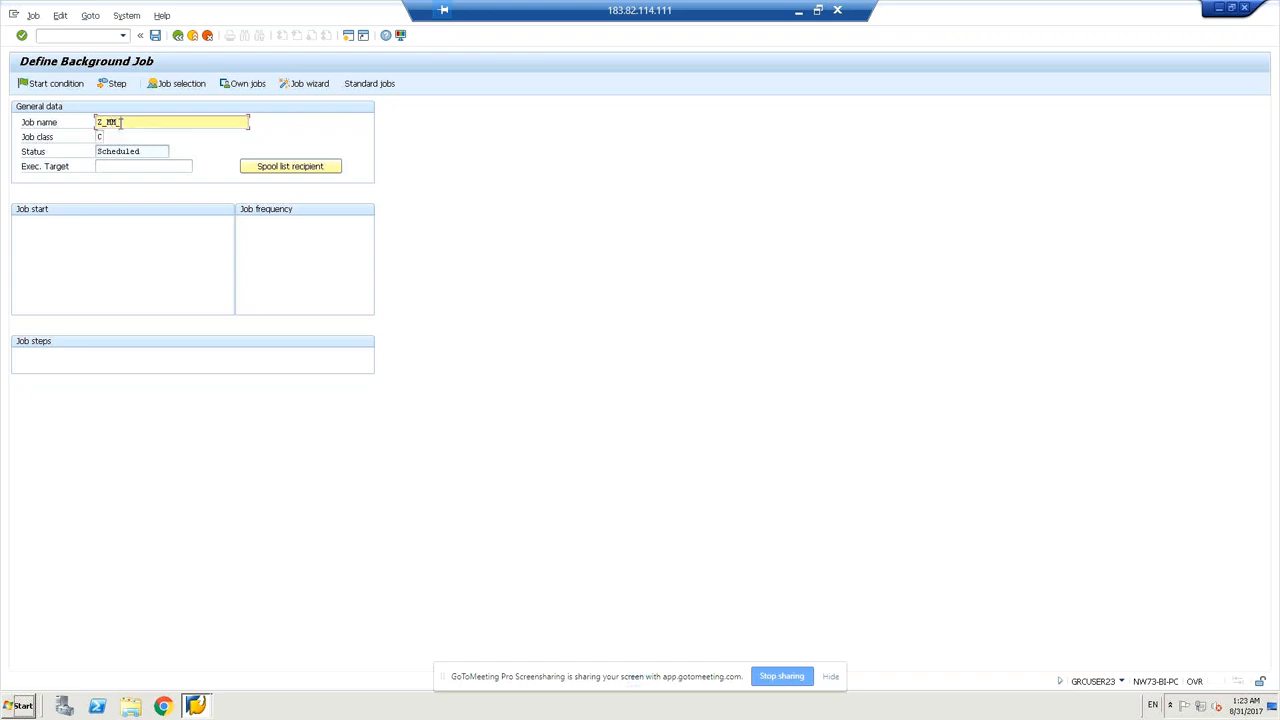
pyautogui.write('_capbcdel1')
pyautogui.press('BackSpace')
pyautogui.press('BackSpace')
pyautogui.press('BackSpace')
pyautogui.press('BackSpace')
pyautogui.press('BackSpace')
pyautogui.write('tc')
pyautogui.write('_d')
pyautogui.write('el')
pyautogui.press('BackSpace')
pyautogui.press('BackSpace')
pyautogui.click(186, 122)
pyautogui.click(125, 166)
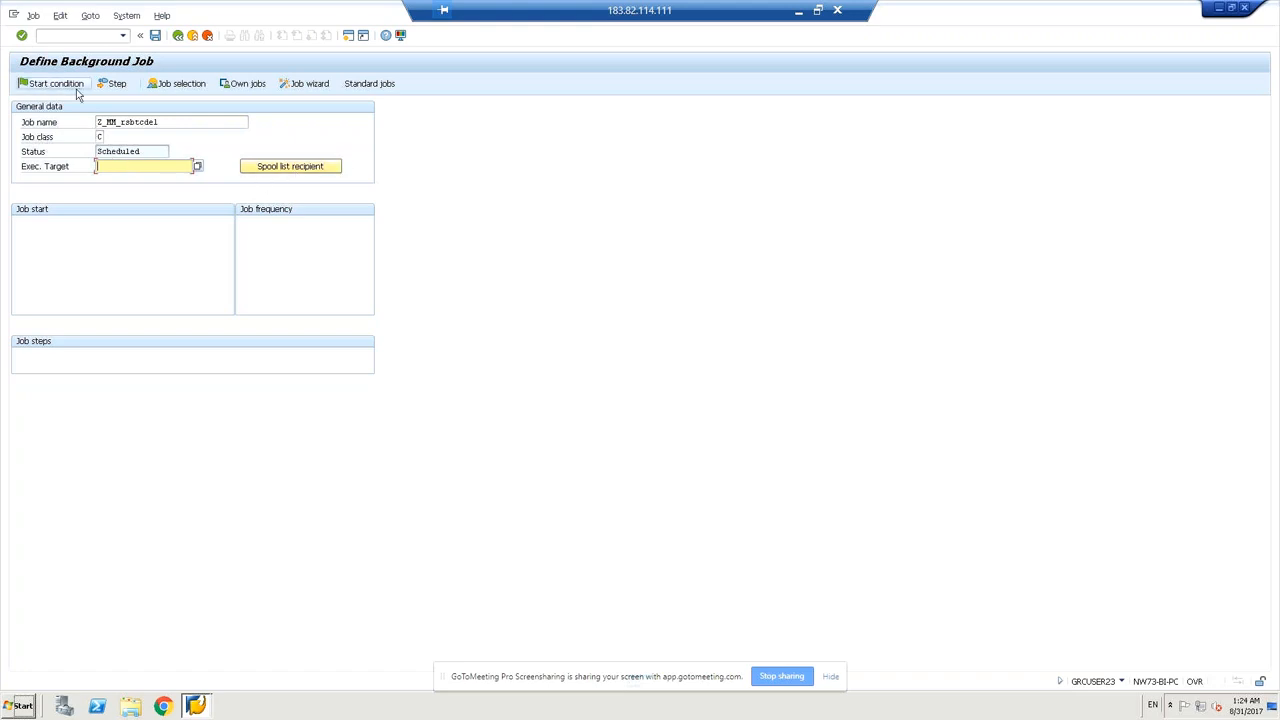
# Create a job step with ABAP program RSBTCDEL.
pyautogui.click(156, 36)
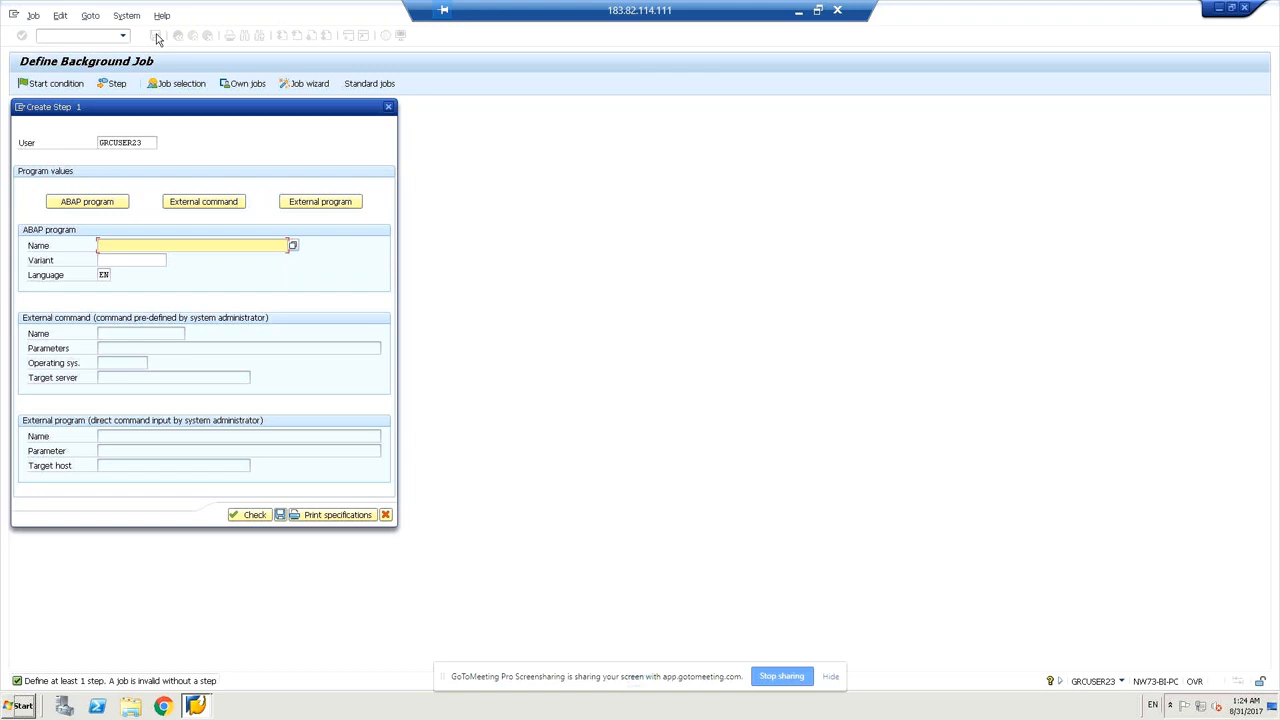
pyautogui.write('rsbtcdel')
pyautogui.click(120, 262)
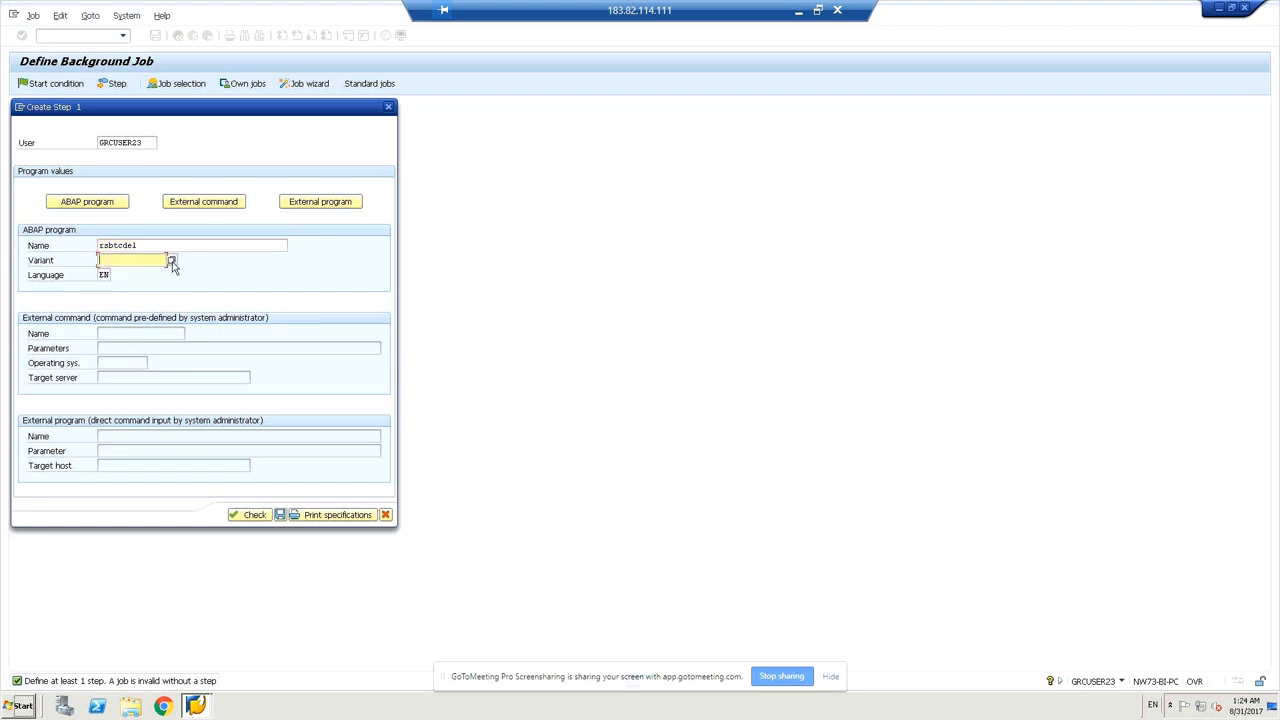
# Pick COLLECTOR instead of MAIL_JOBS as the step's variant and check the step.
pyautogui.click(171, 261)
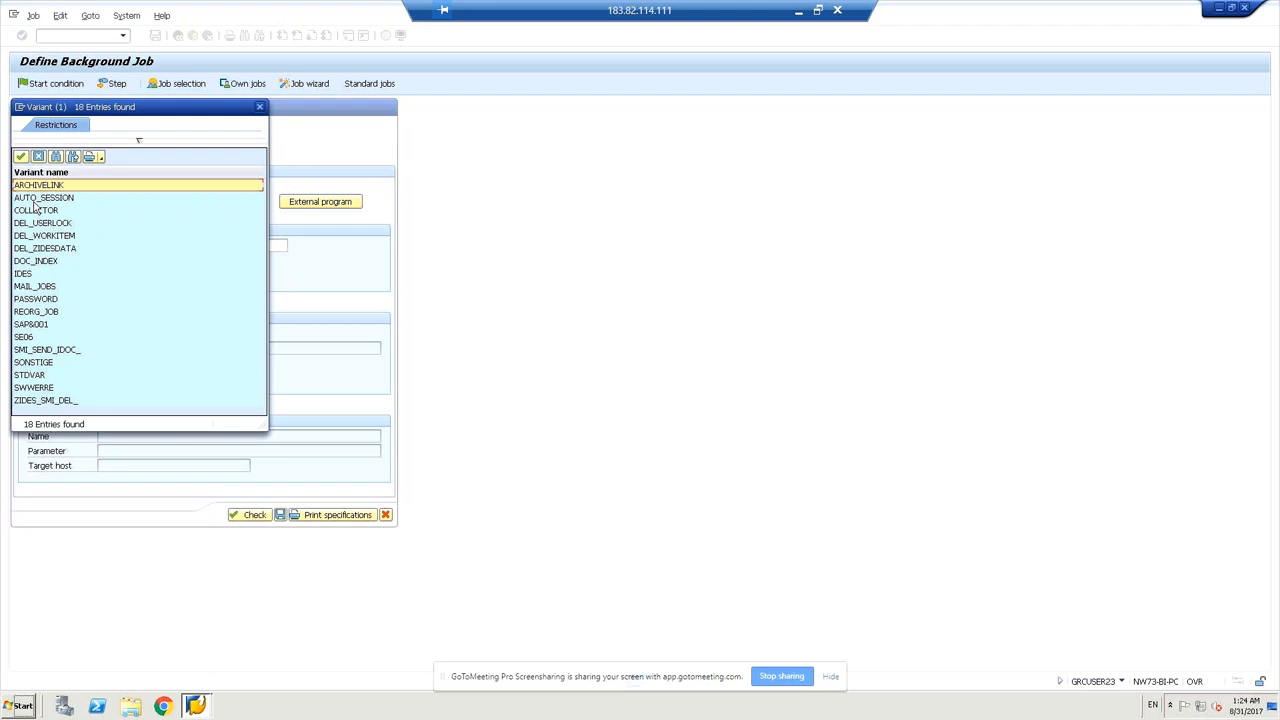
pyautogui.click(33, 287)
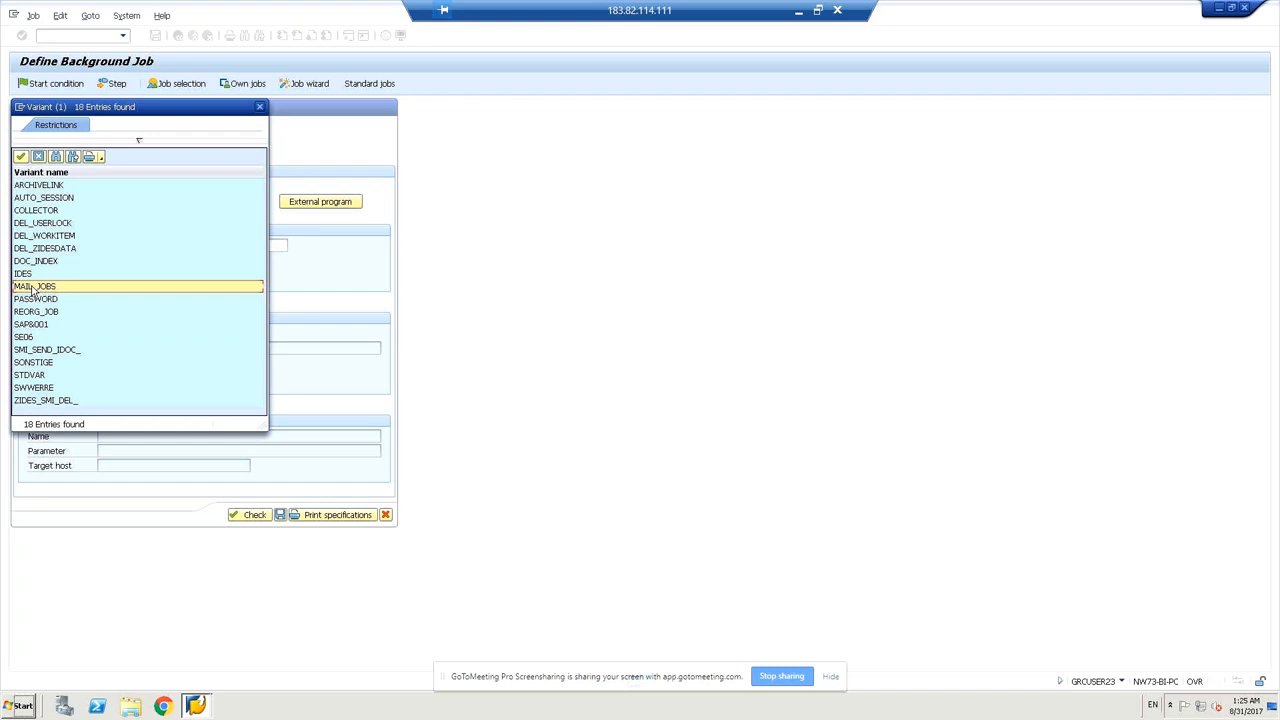
pyautogui.doubleClick(33, 288)
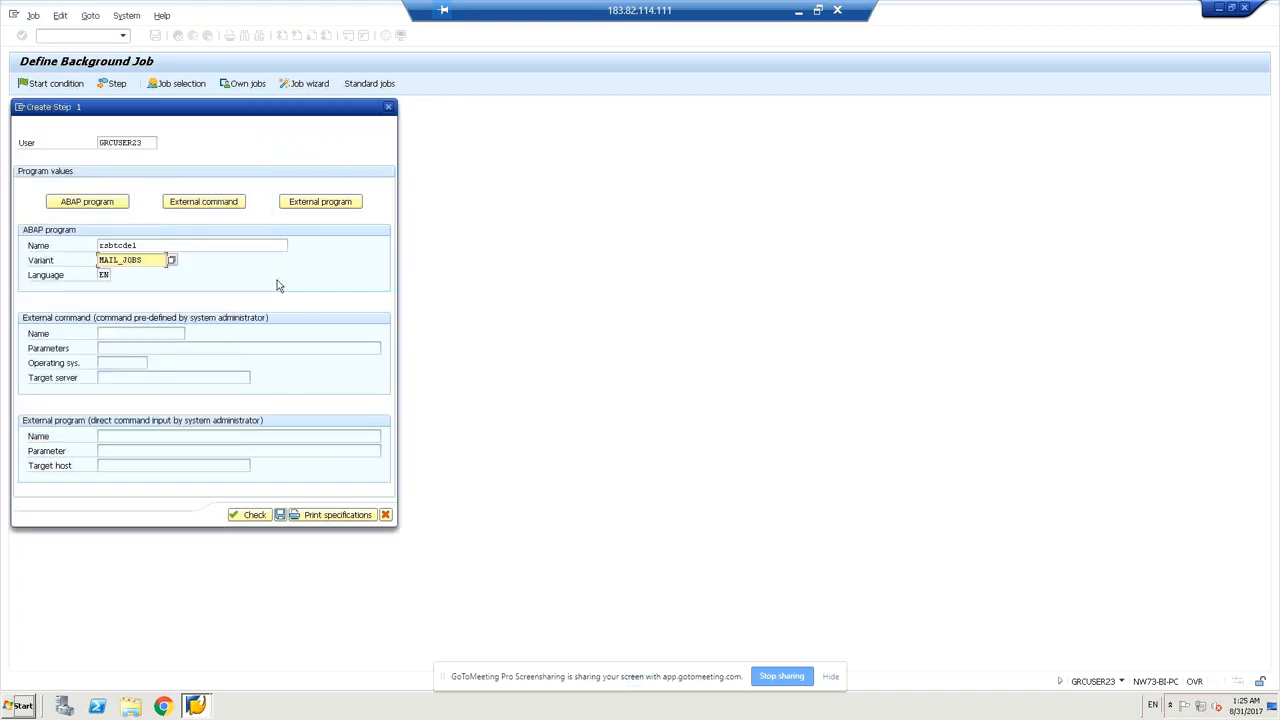
pyautogui.click(171, 261)
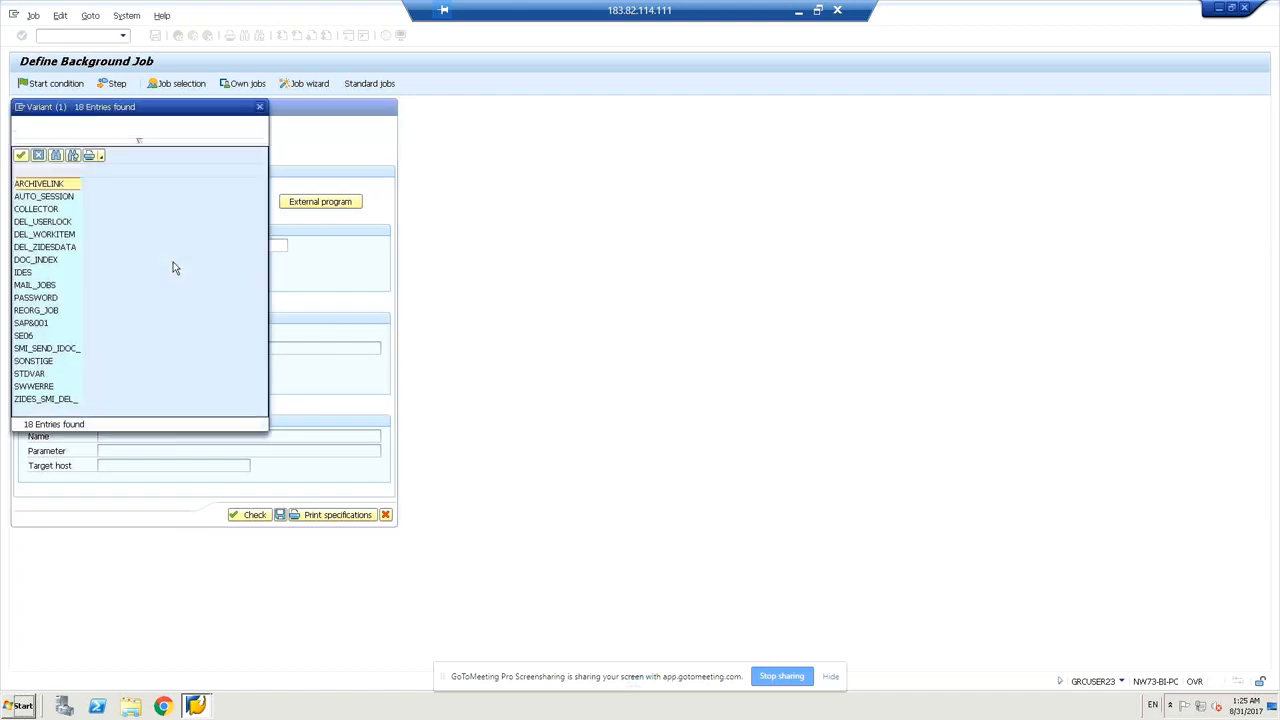
pyautogui.click(64, 198)
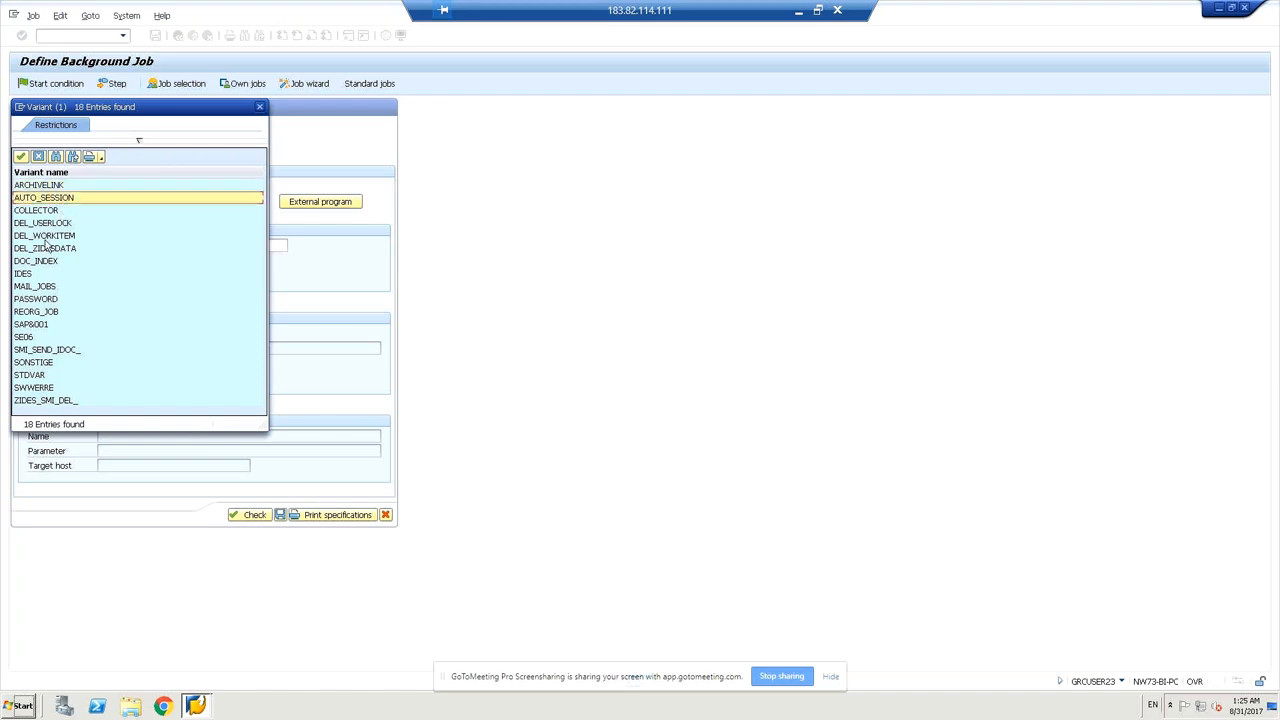
pyautogui.click(57, 213)
pyautogui.doubleClick(57, 214)
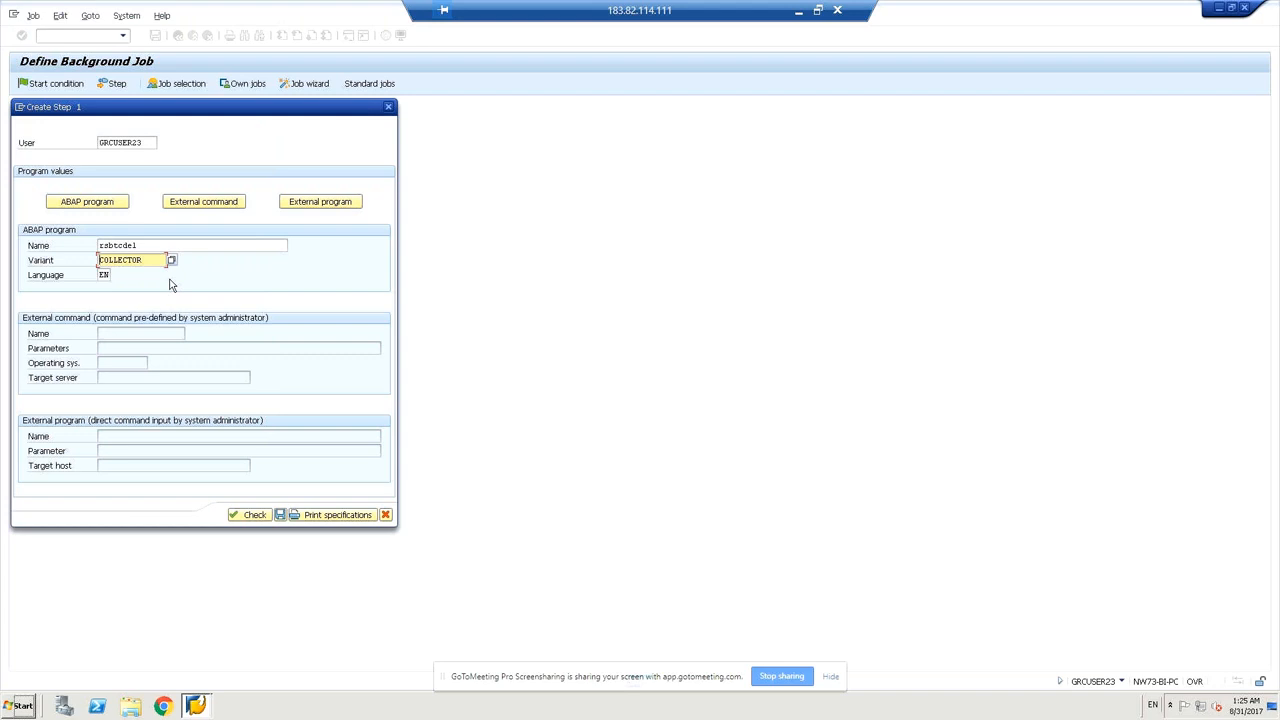
pyautogui.click(255, 515)
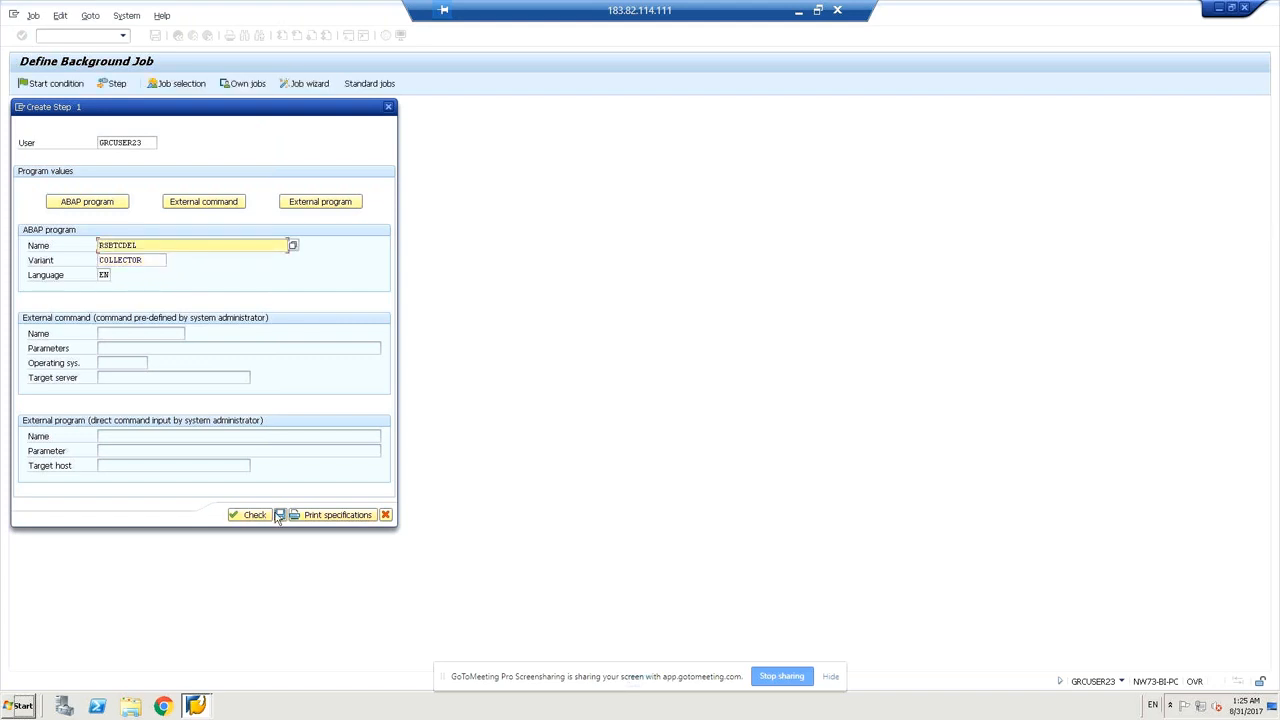
# Save the RSBTCDEL/COLLECTOR step, go back, and save job Z_MM_RSBTCDEL as Scheduled.
pyautogui.click(280, 515)
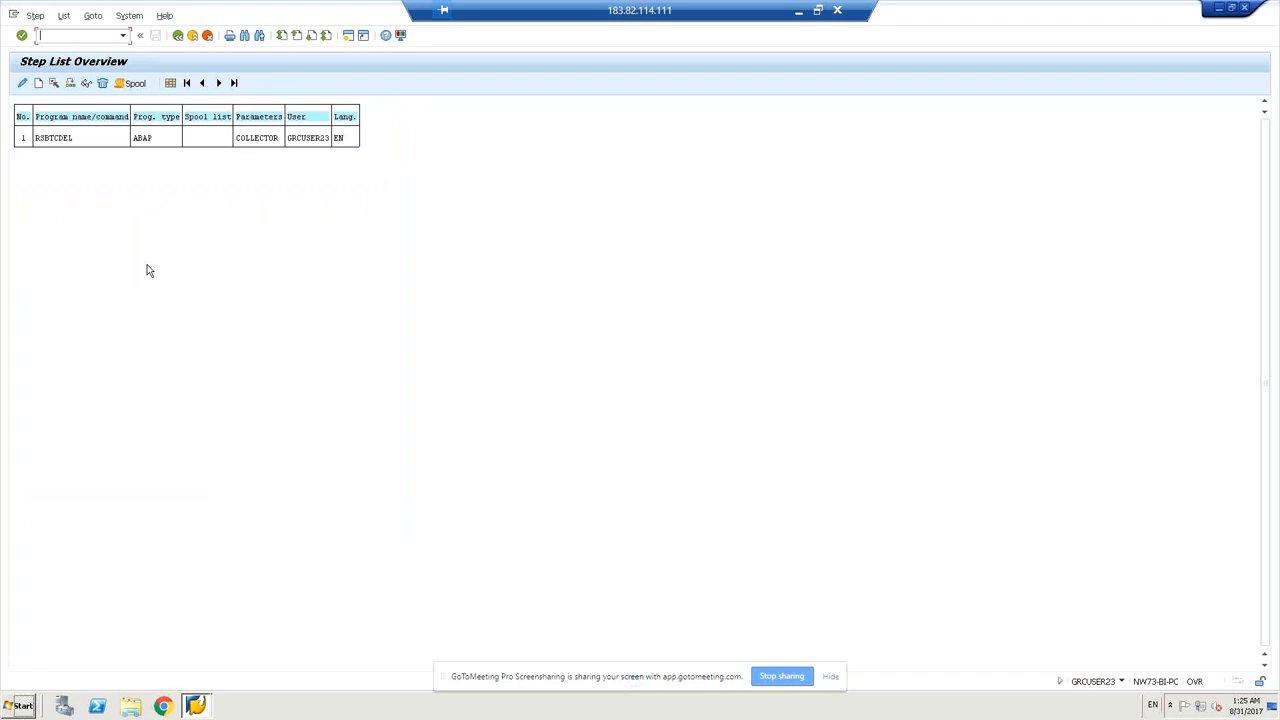
pyautogui.click(178, 37)
pyautogui.hotkey('ctrl', 's')
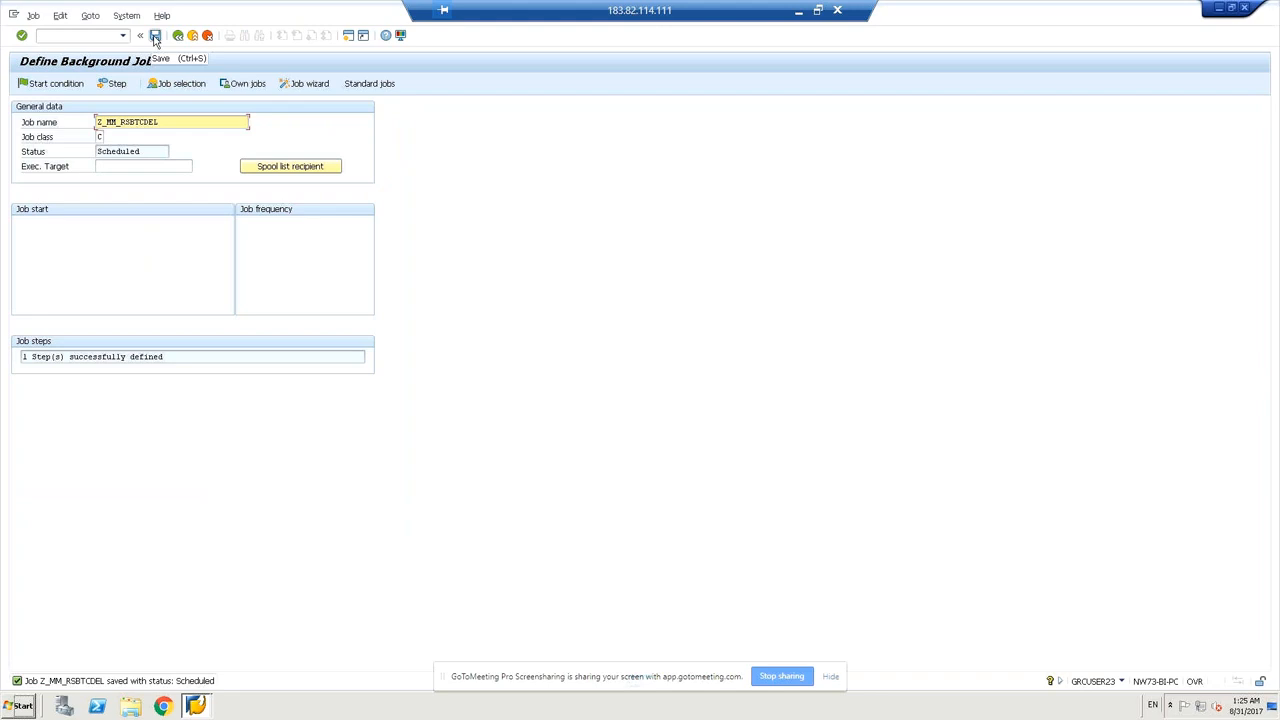
pyautogui.click(155, 37)
# Switch the job's start condition to Date/Time and bring up the start-date calendar.
pyautogui.click(48, 88)
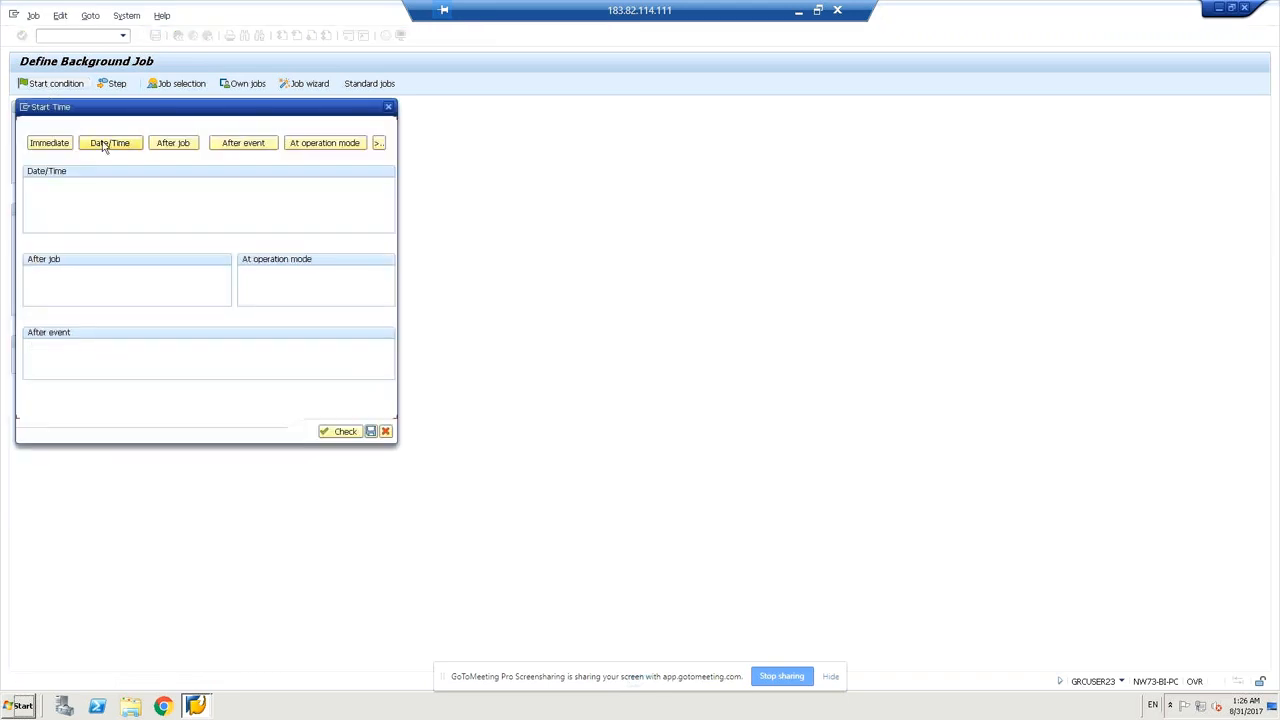
pyautogui.click(109, 143)
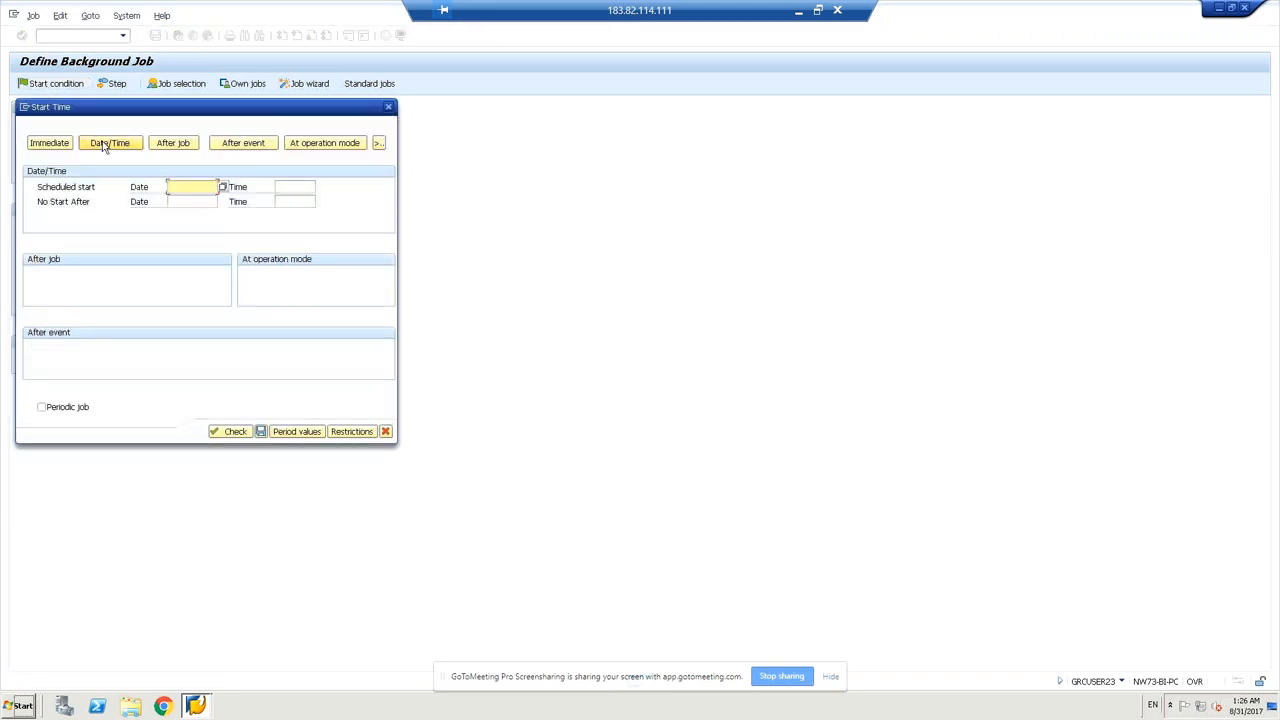
pyautogui.click(223, 187)
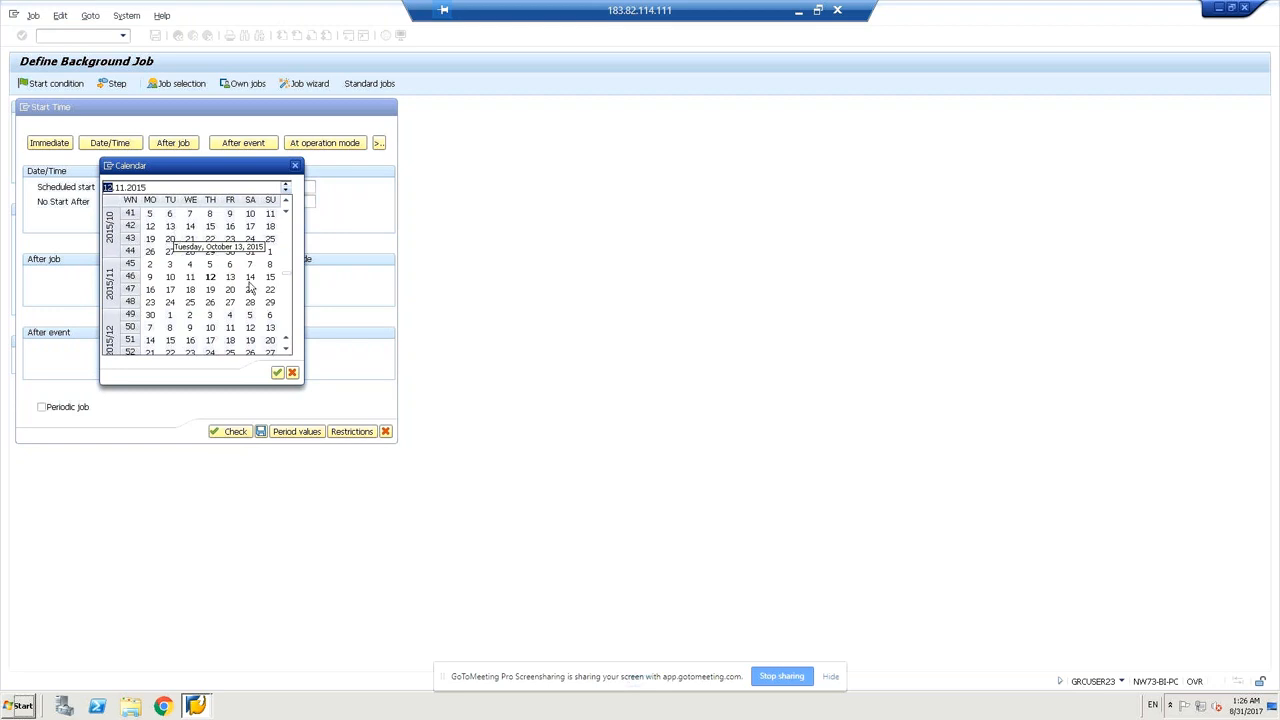
# Page through the calendar and pick 19 August 2013 as the scheduled start date.
pyautogui.click(286, 200)
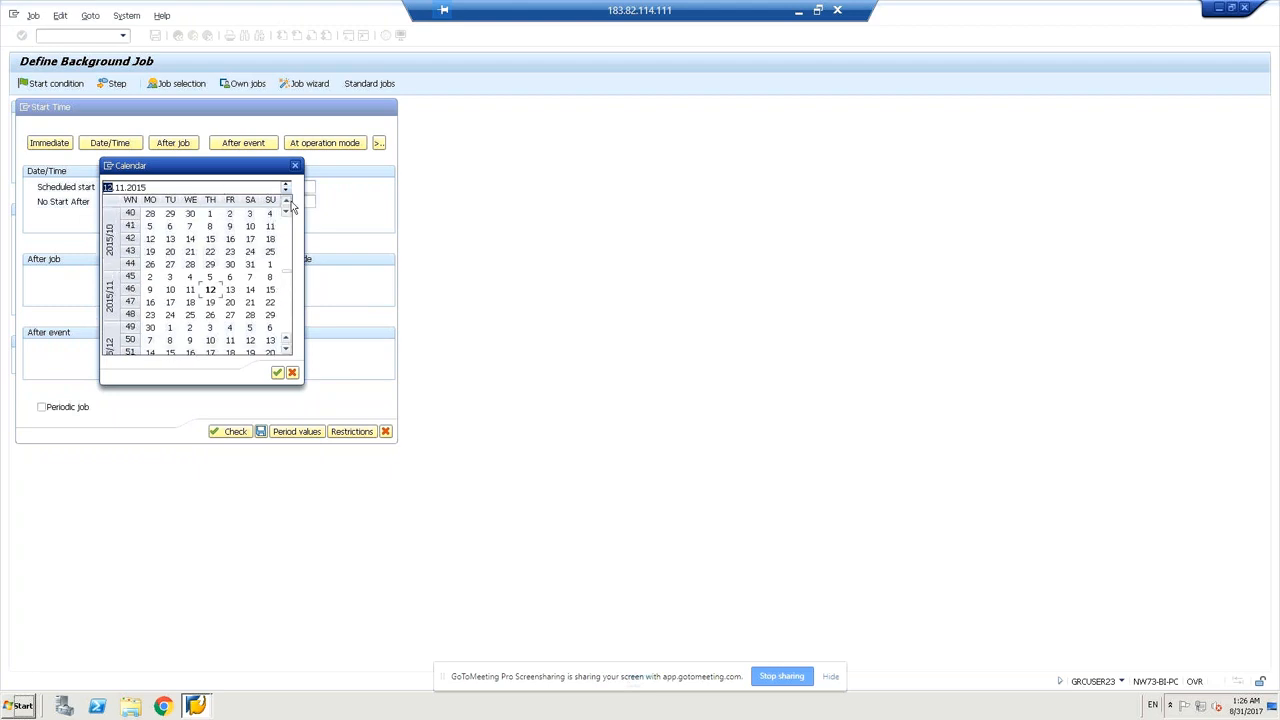
pyautogui.click(286, 200)
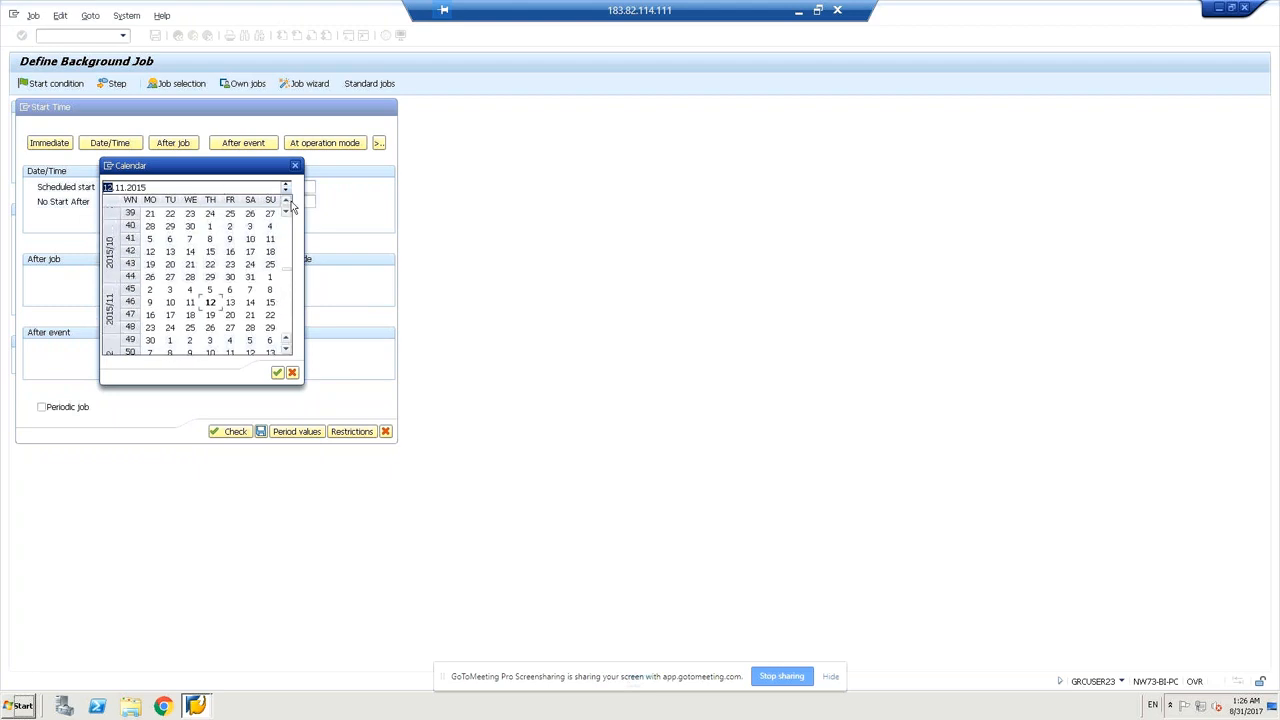
pyautogui.click(286, 200)
pyautogui.click(287, 201)
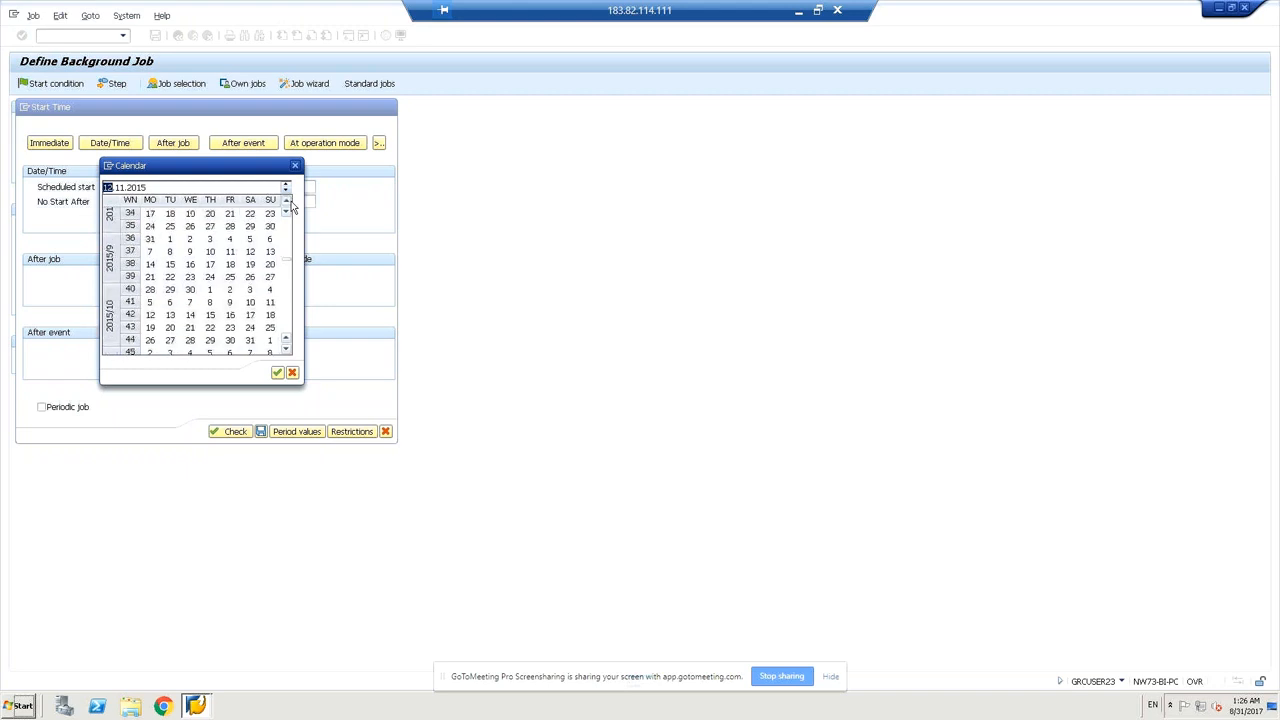
pyautogui.click(287, 201)
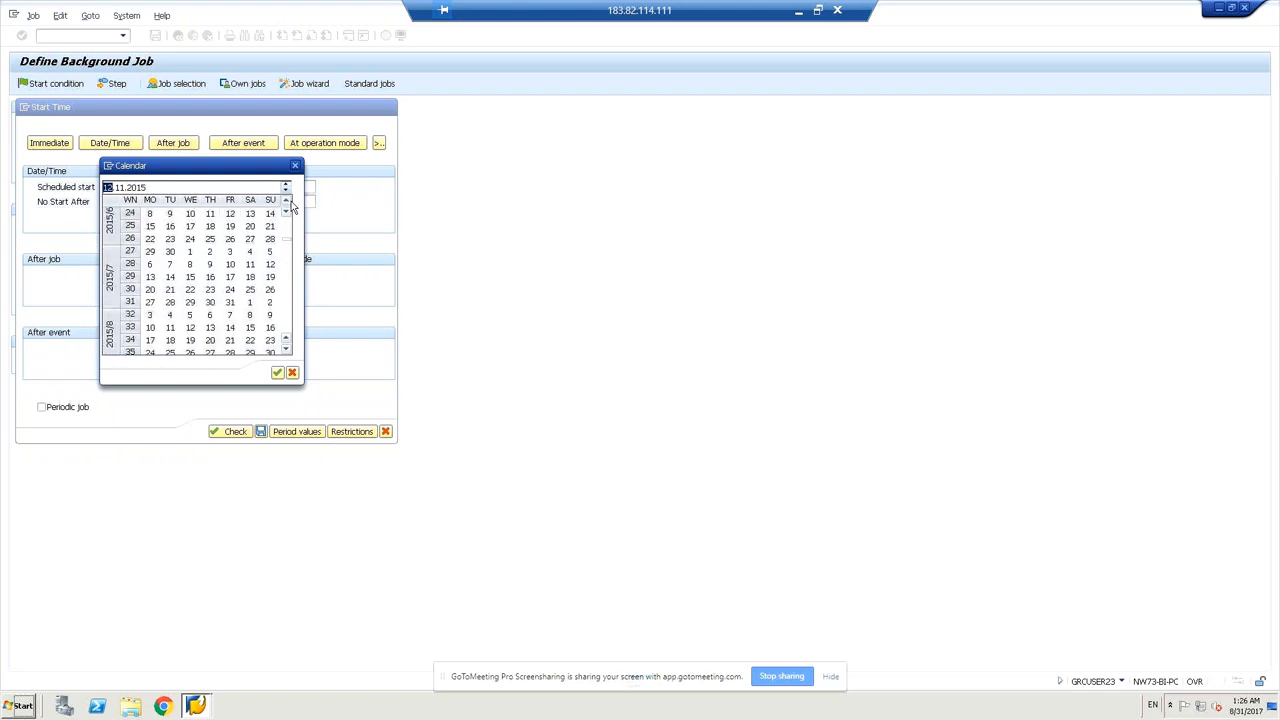
pyautogui.click(287, 201)
pyautogui.click(287, 201)
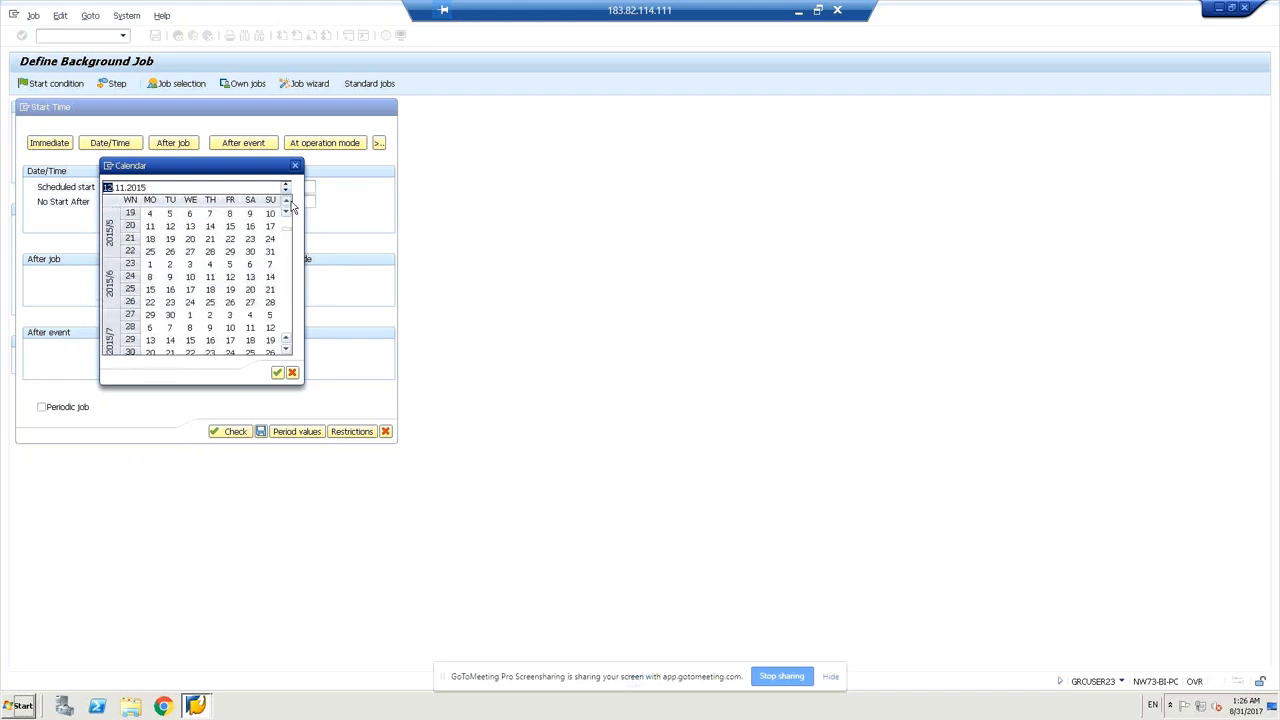
pyautogui.click(287, 202)
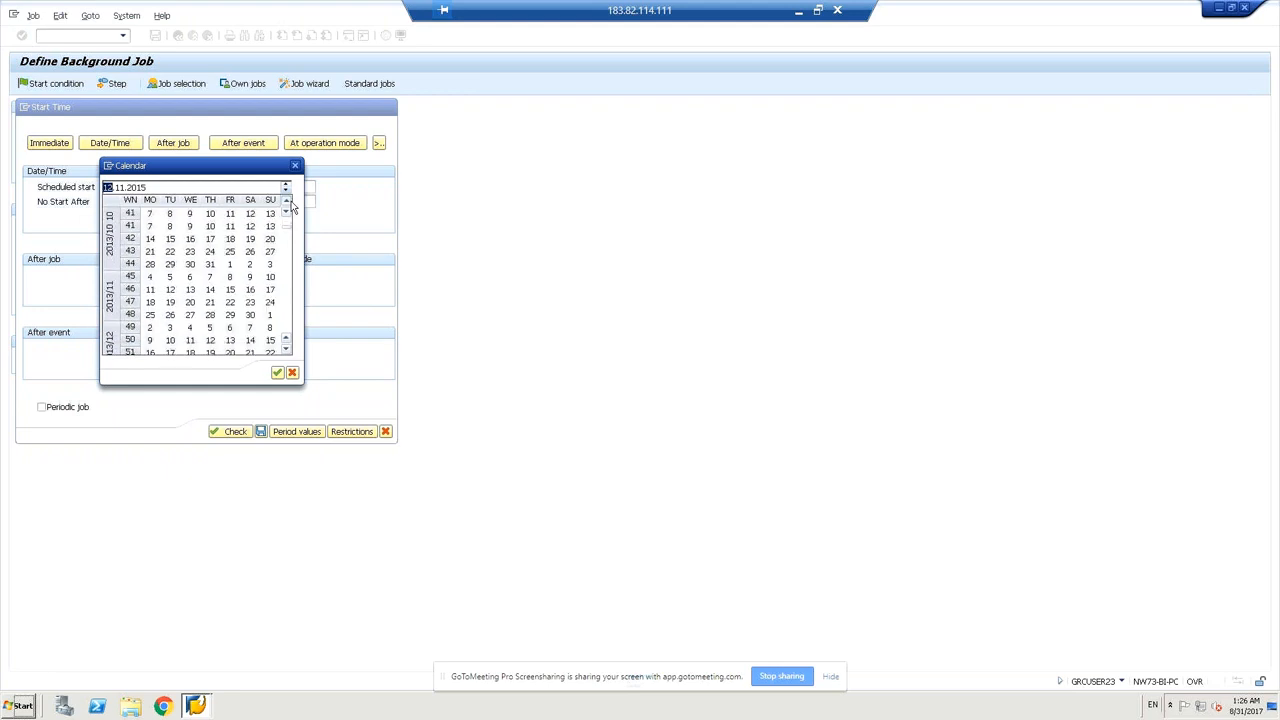
pyautogui.doubleClick(150, 215)
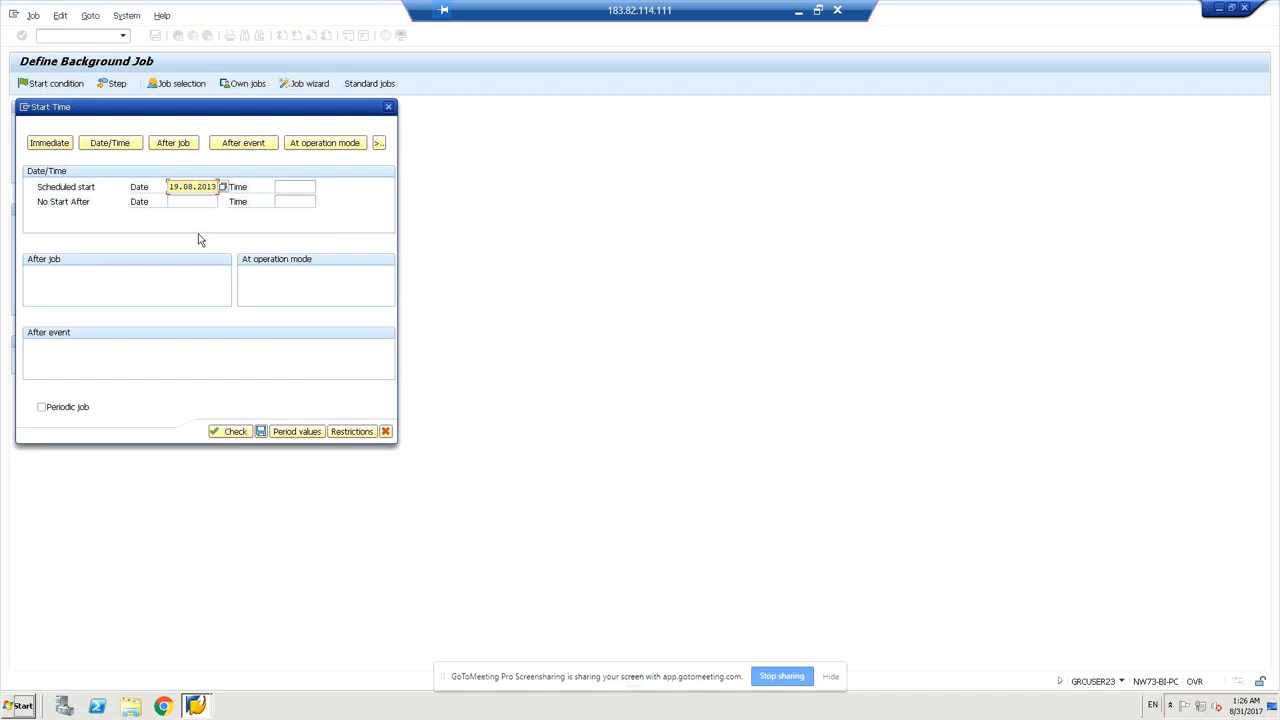
pyautogui.click(298, 188)
# Set the scheduled start time to 01:21:16 beside the 19.08.2013 start date.
pyautogui.click(321, 188)
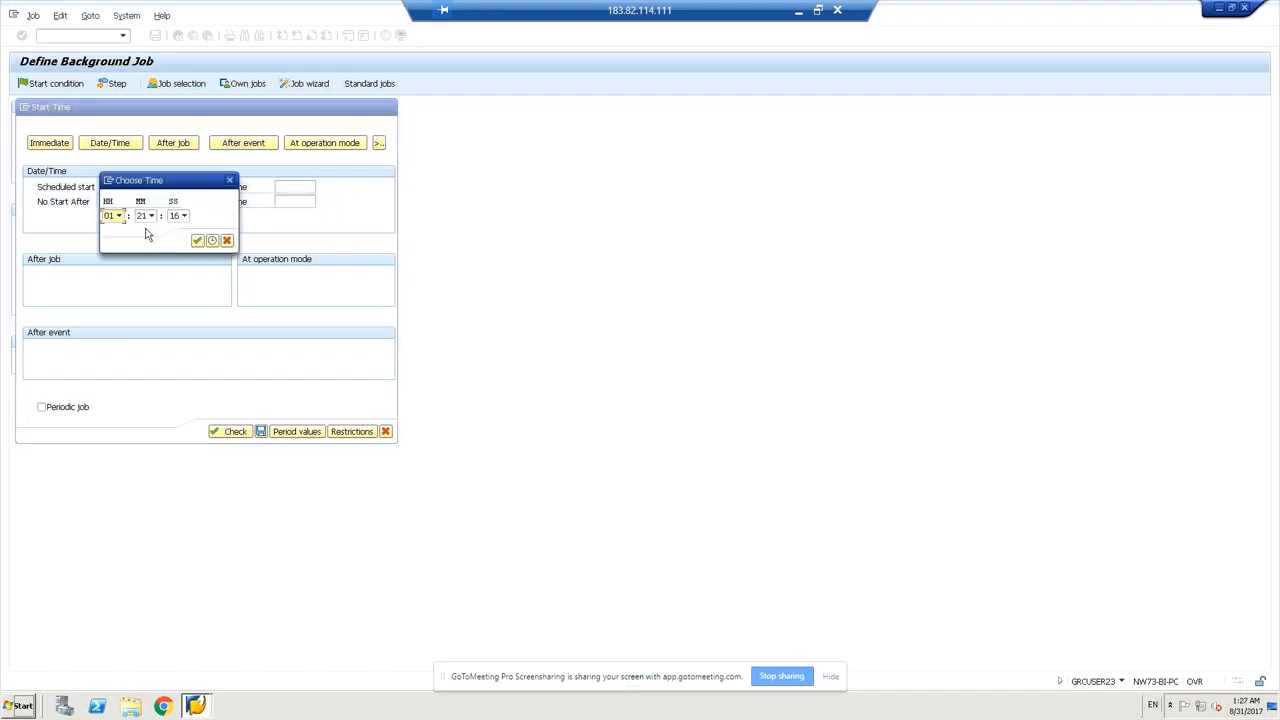
pyautogui.click(112, 215)
pyautogui.moveTo(176, 180); pyautogui.dragTo(561, 250)
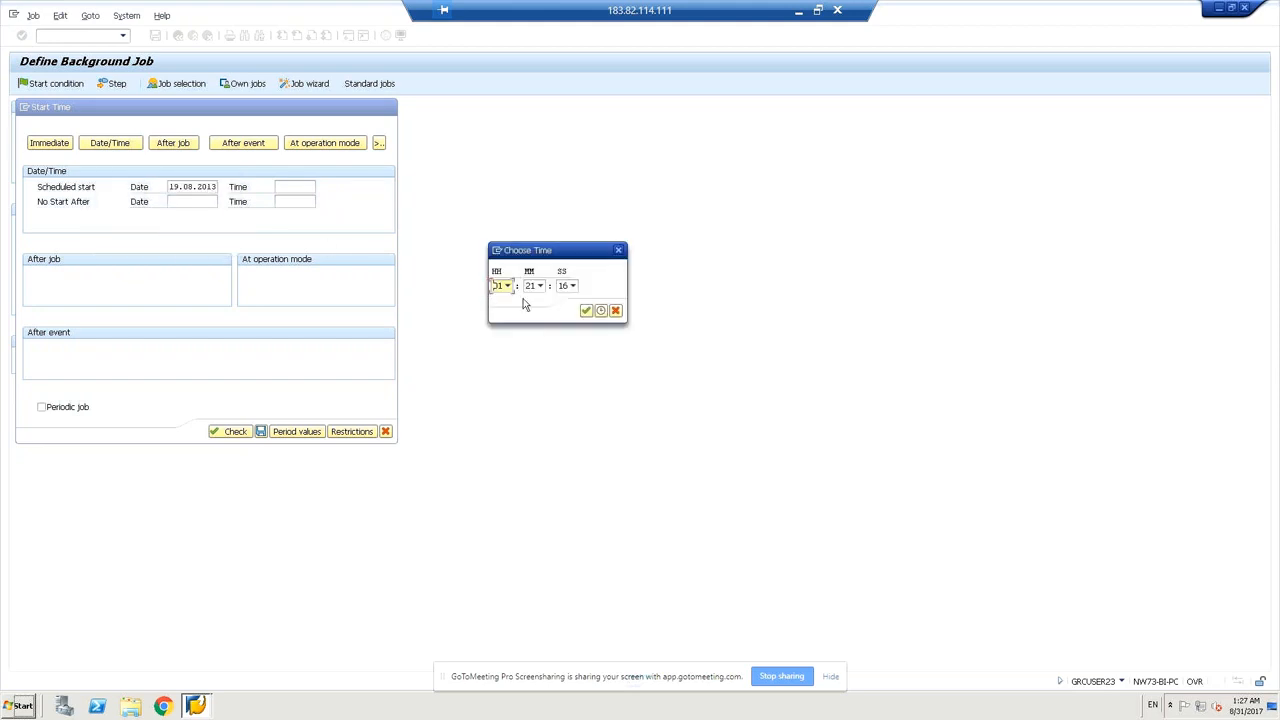
pyautogui.click(589, 311)
pyautogui.click(214, 188)
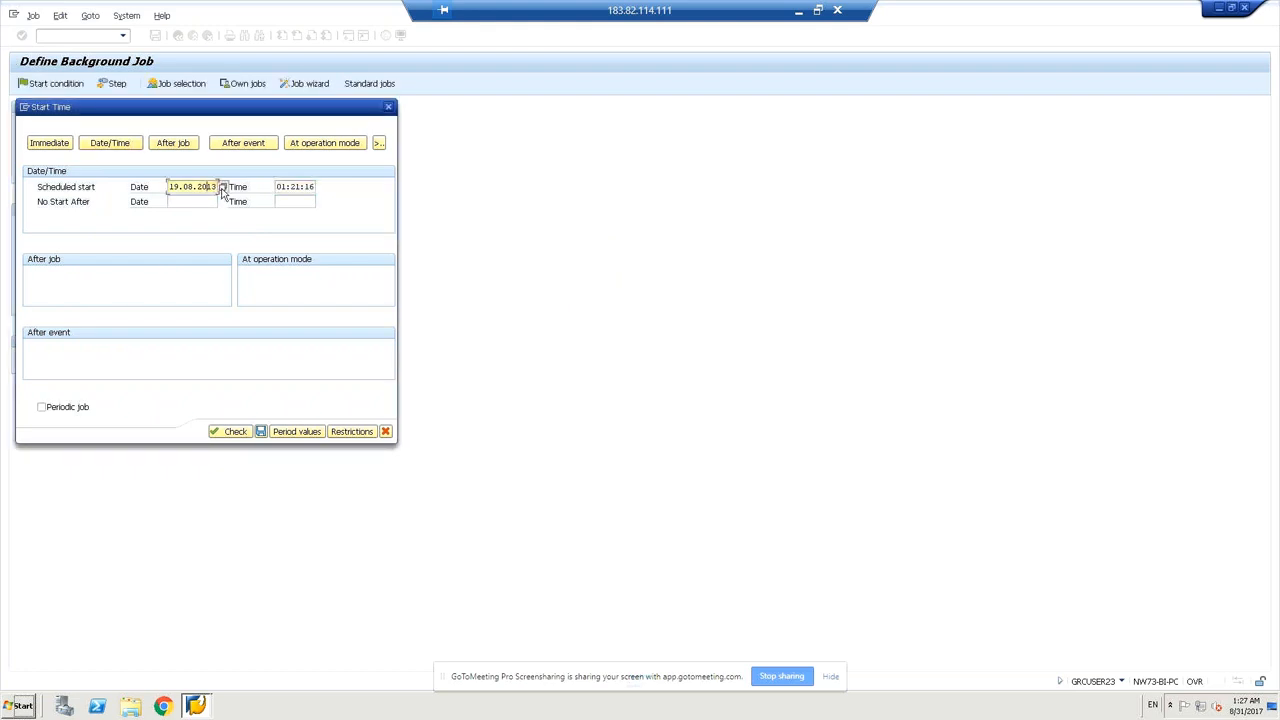
pyautogui.click(222, 189)
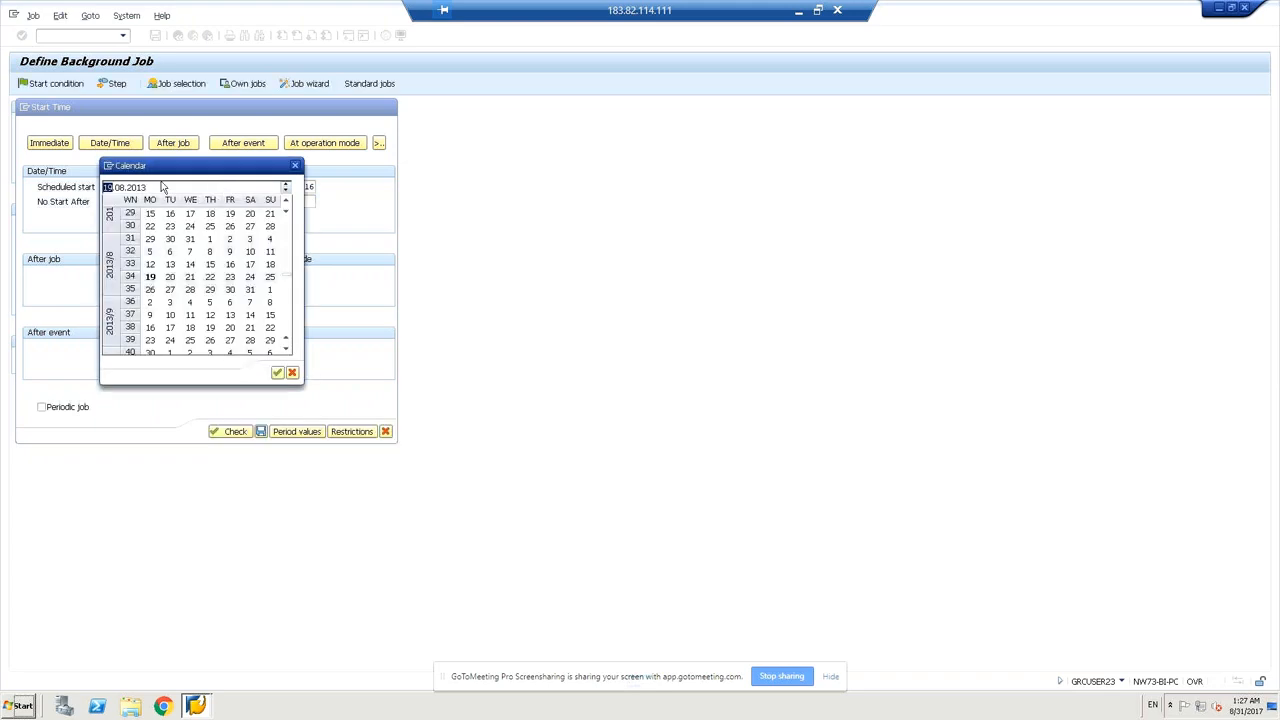
pyautogui.click(161, 188)
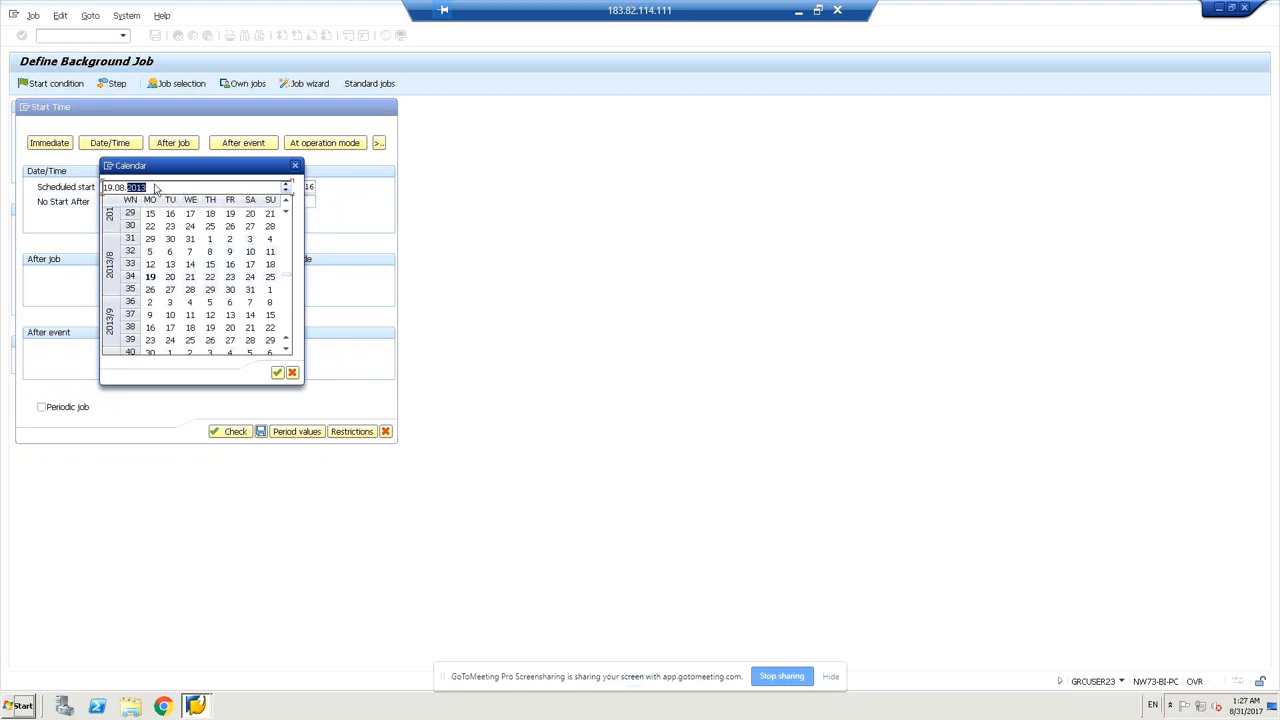
pyautogui.press('Left')
pyautogui.press('Right')
pyautogui.click(287, 184)
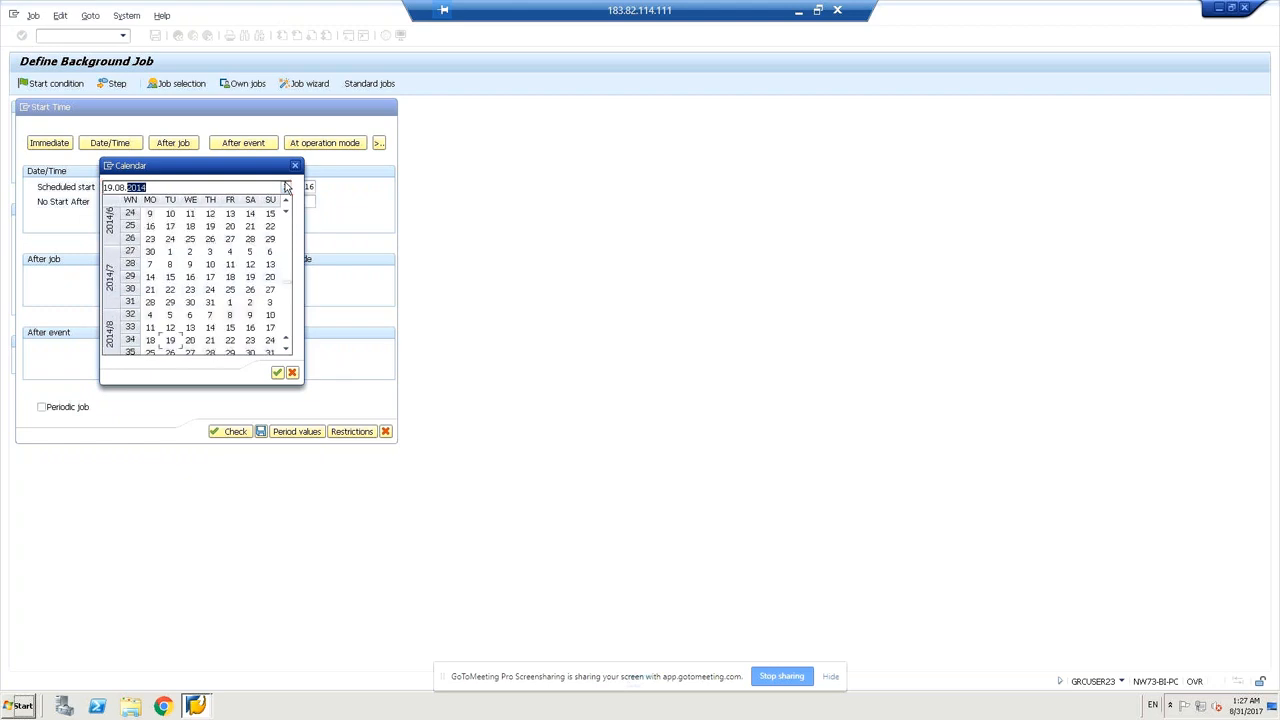
pyautogui.click(287, 184)
pyautogui.click(287, 184)
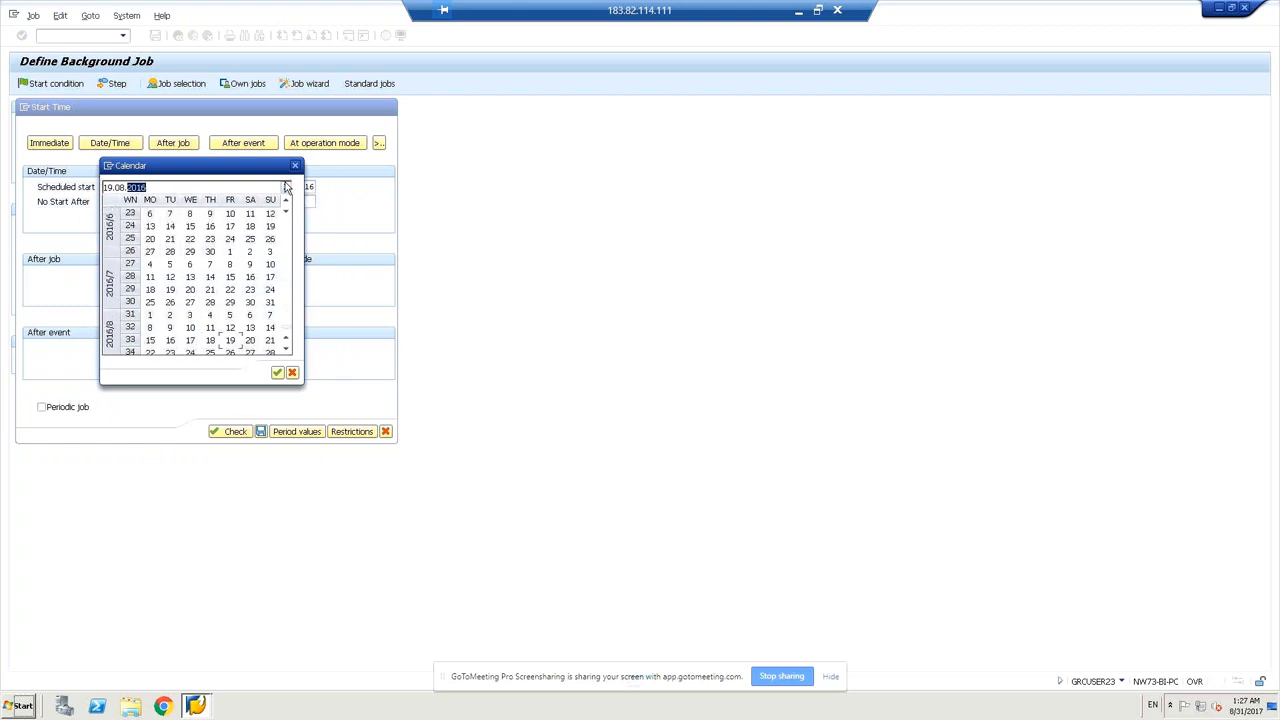
pyautogui.click(287, 184)
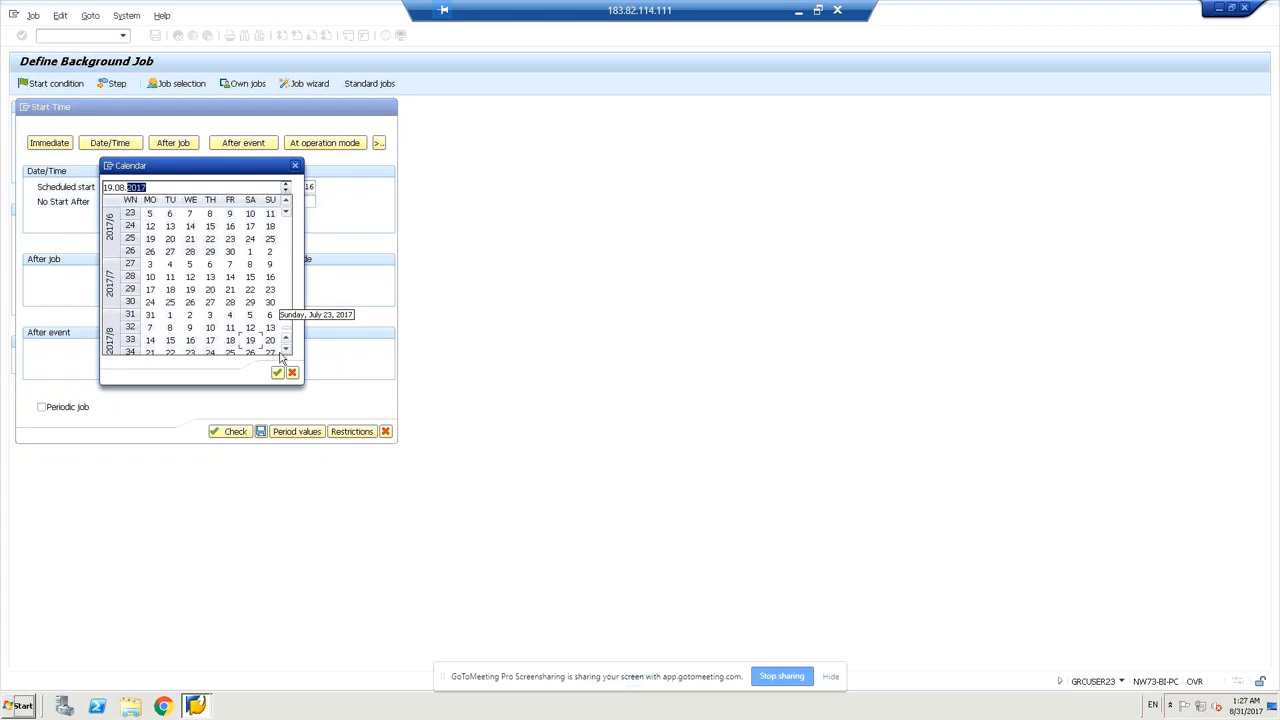
pyautogui.click(288, 193)
pyautogui.click(288, 193)
pyautogui.click(288, 193)
pyautogui.click(288, 193)
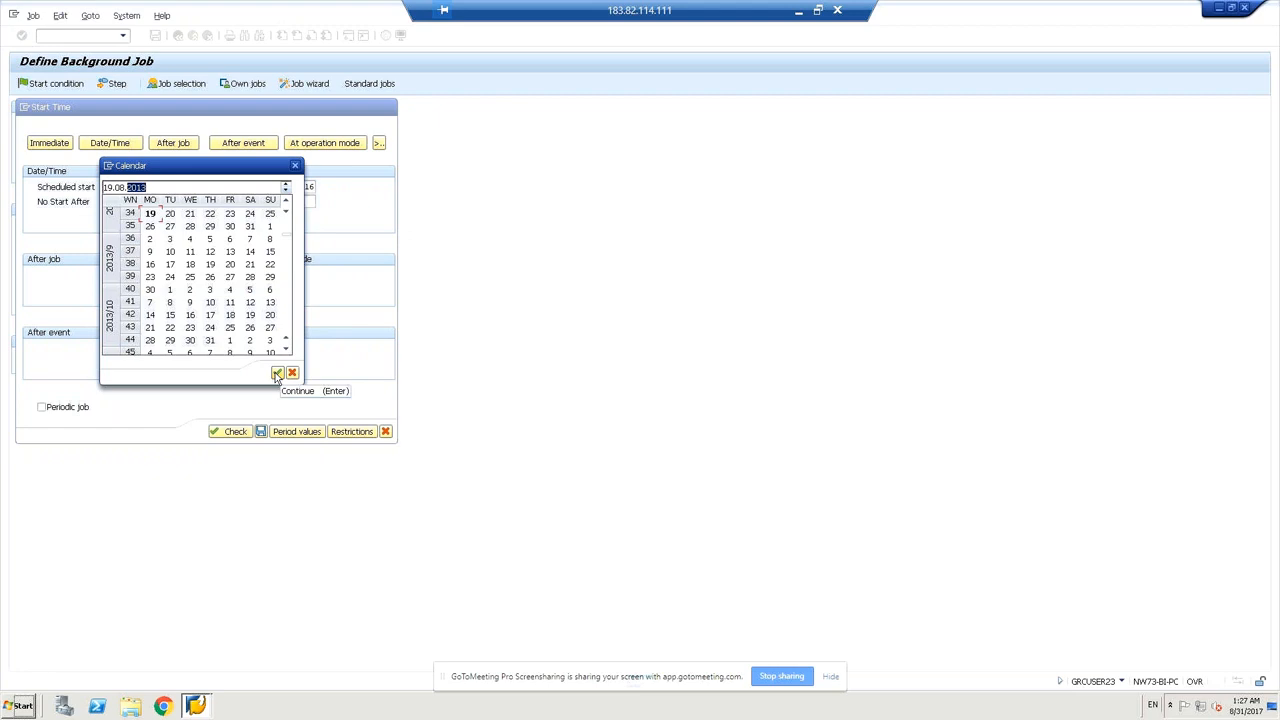
pyautogui.click(277, 373)
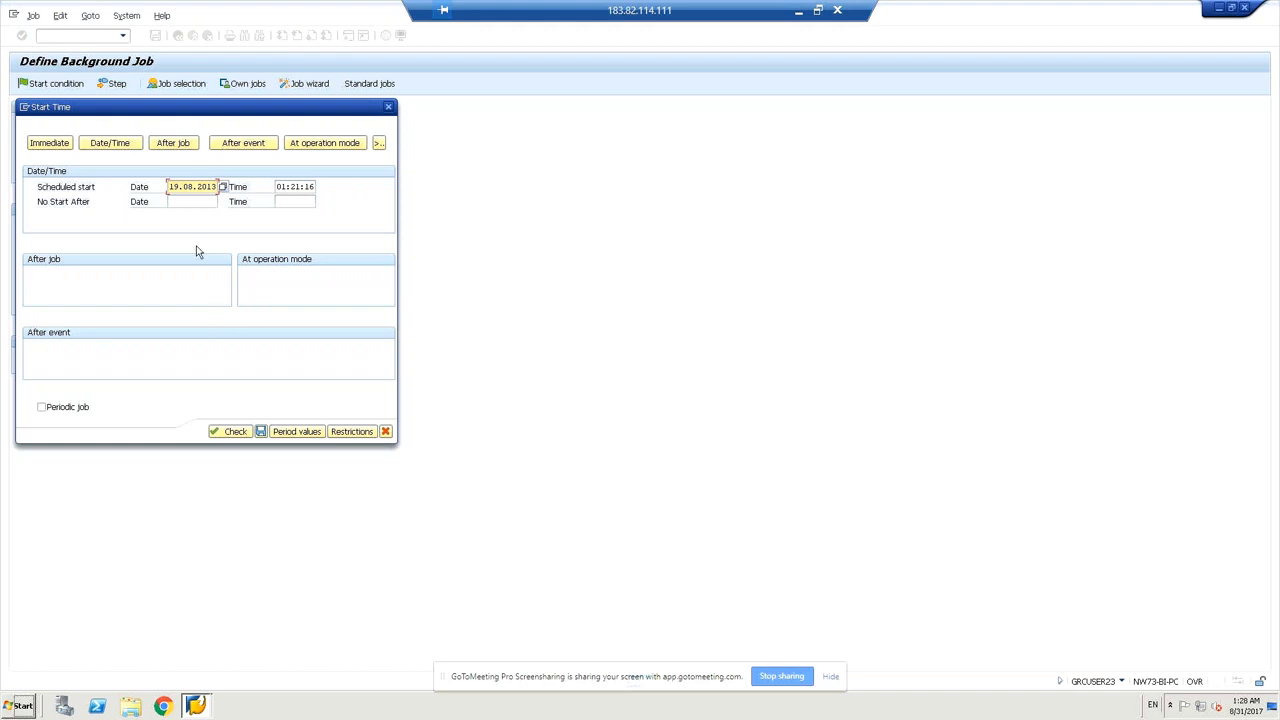
# Pick 21.10.2013 from the calendar as the No Start After date.
pyautogui.click(176, 201)
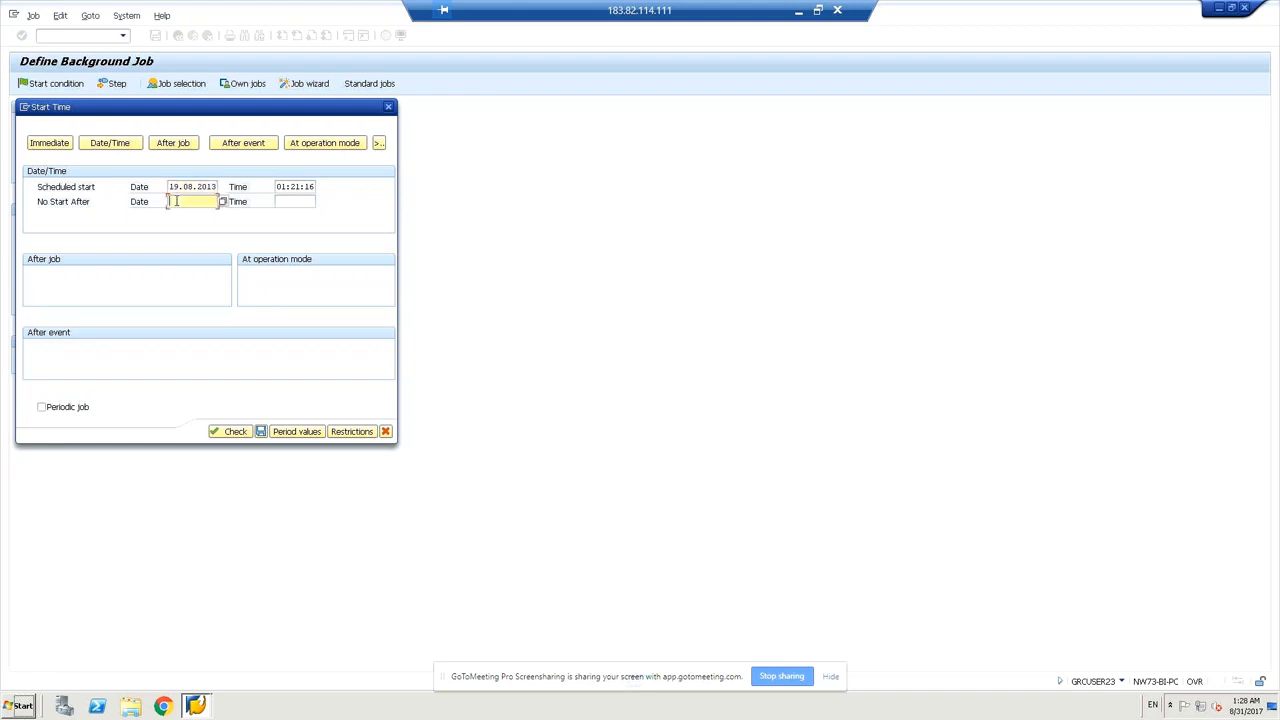
pyautogui.click(226, 203)
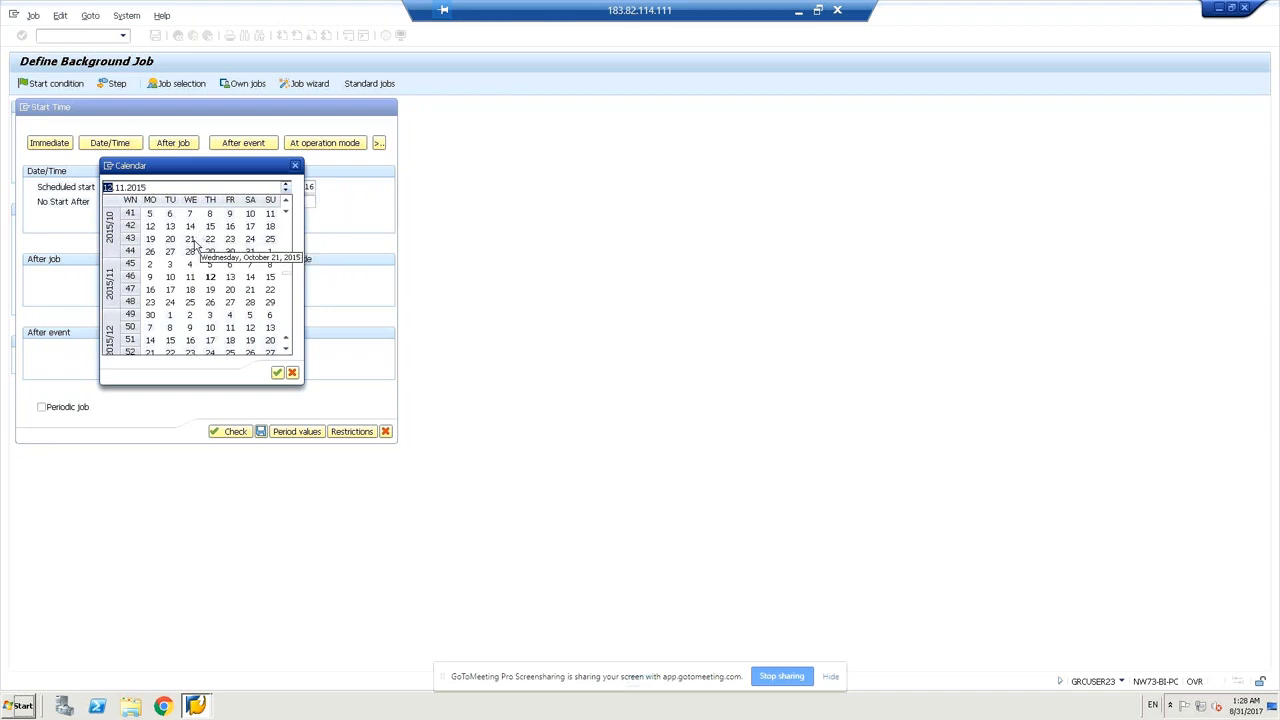
pyautogui.doubleClick(192, 240)
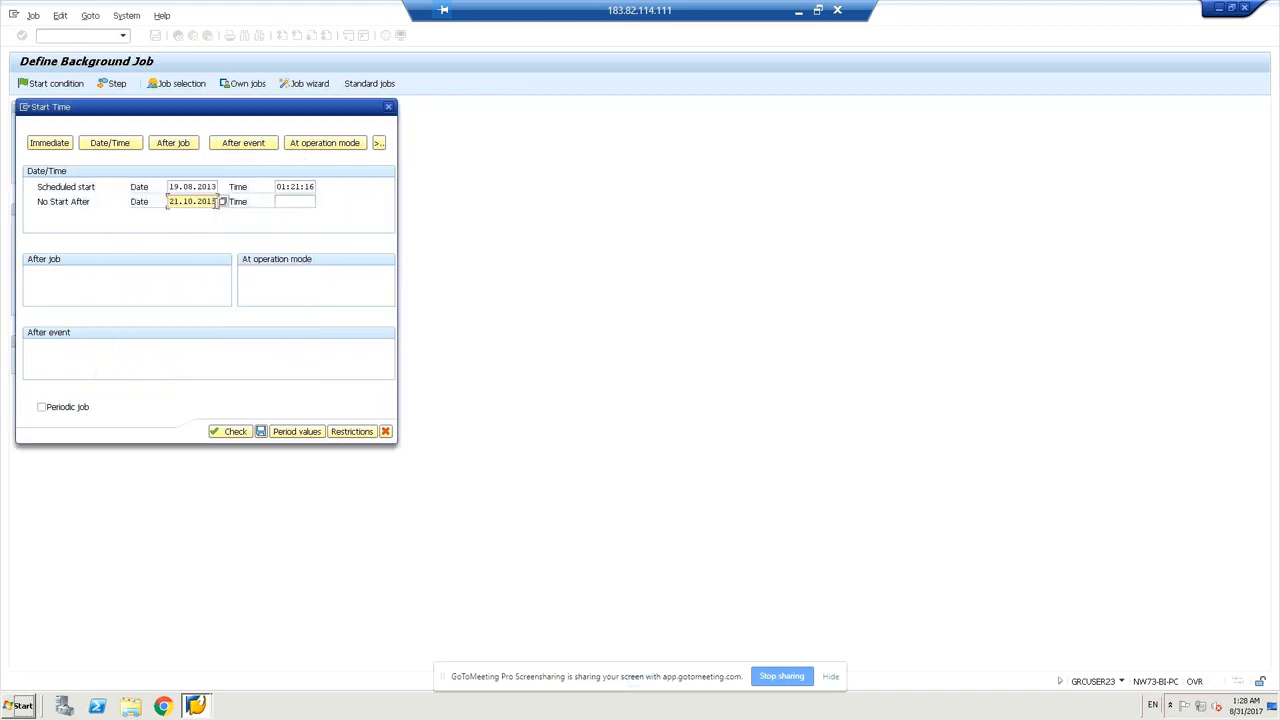
pyautogui.click(222, 203)
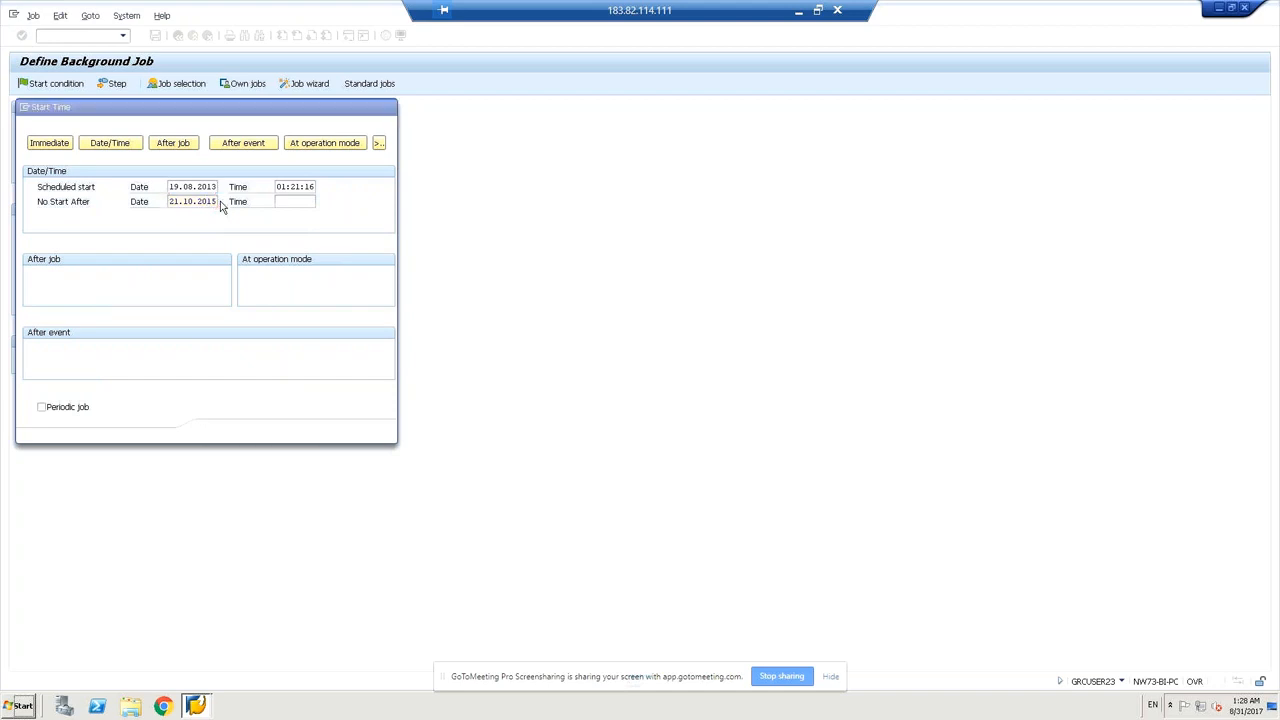
pyautogui.doubleClick(137, 188)
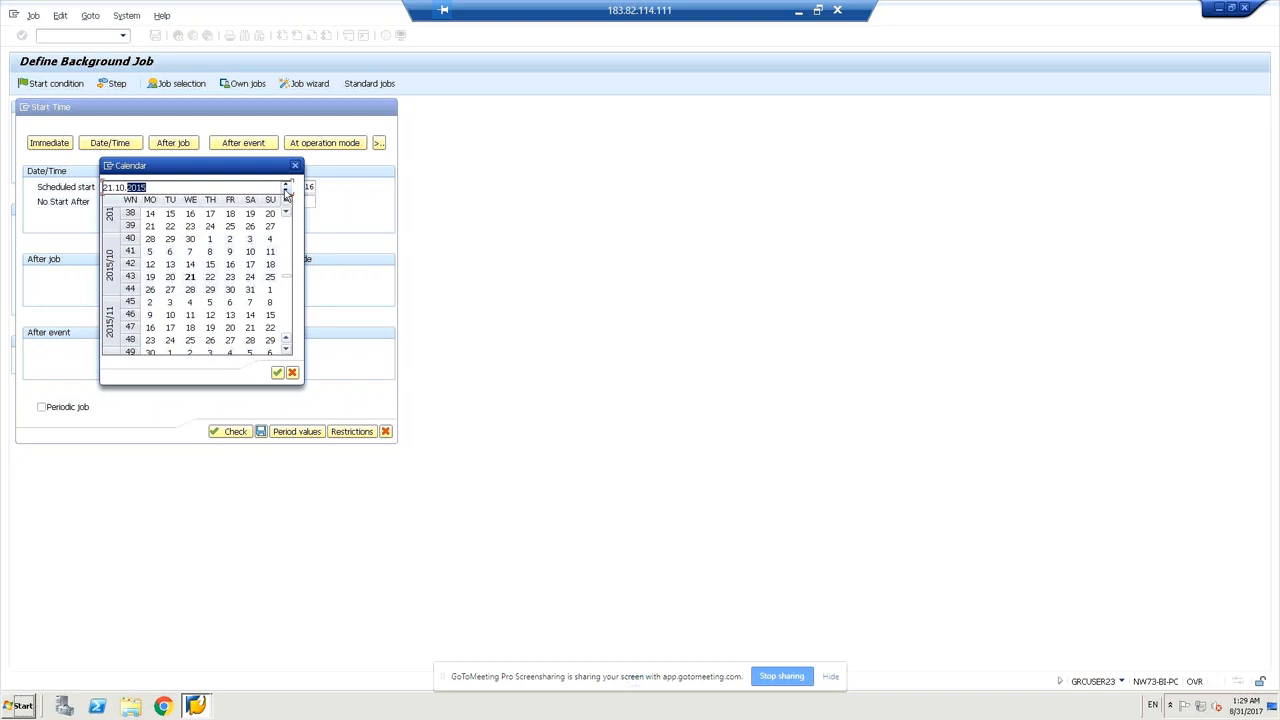
pyautogui.click(287, 188)
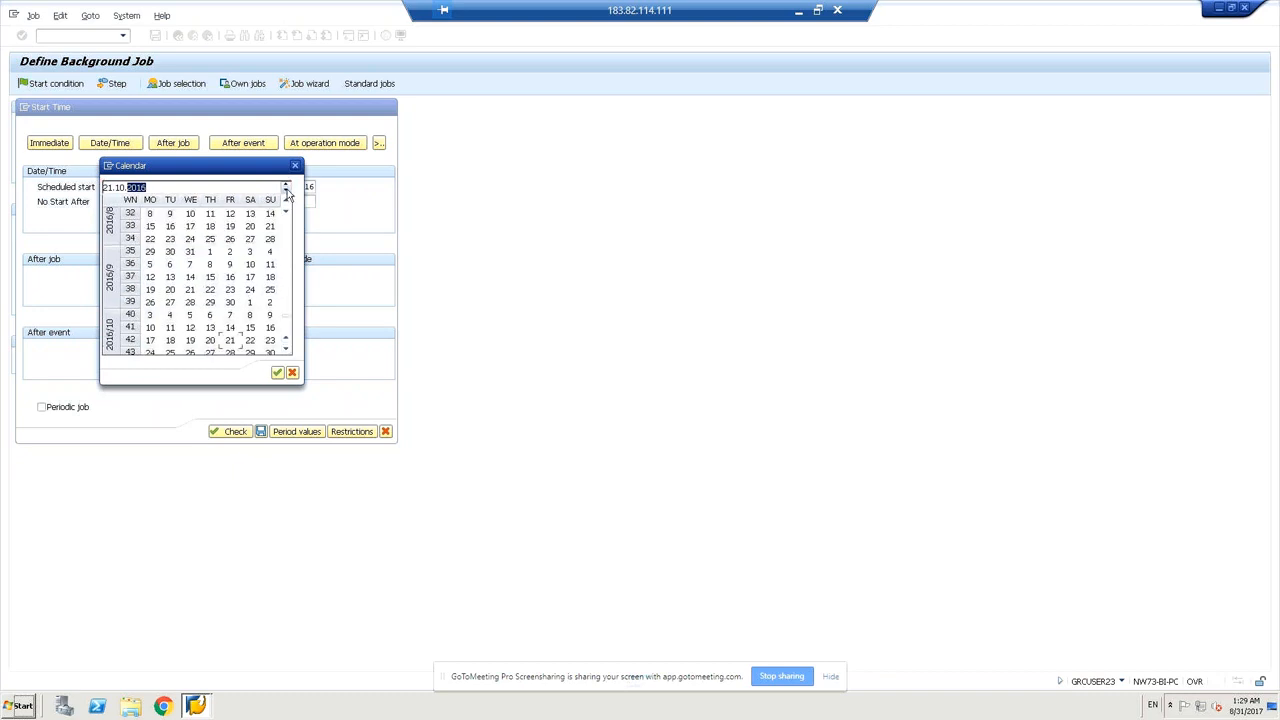
pyautogui.click(287, 193)
pyautogui.click(287, 193)
pyautogui.click(287, 193)
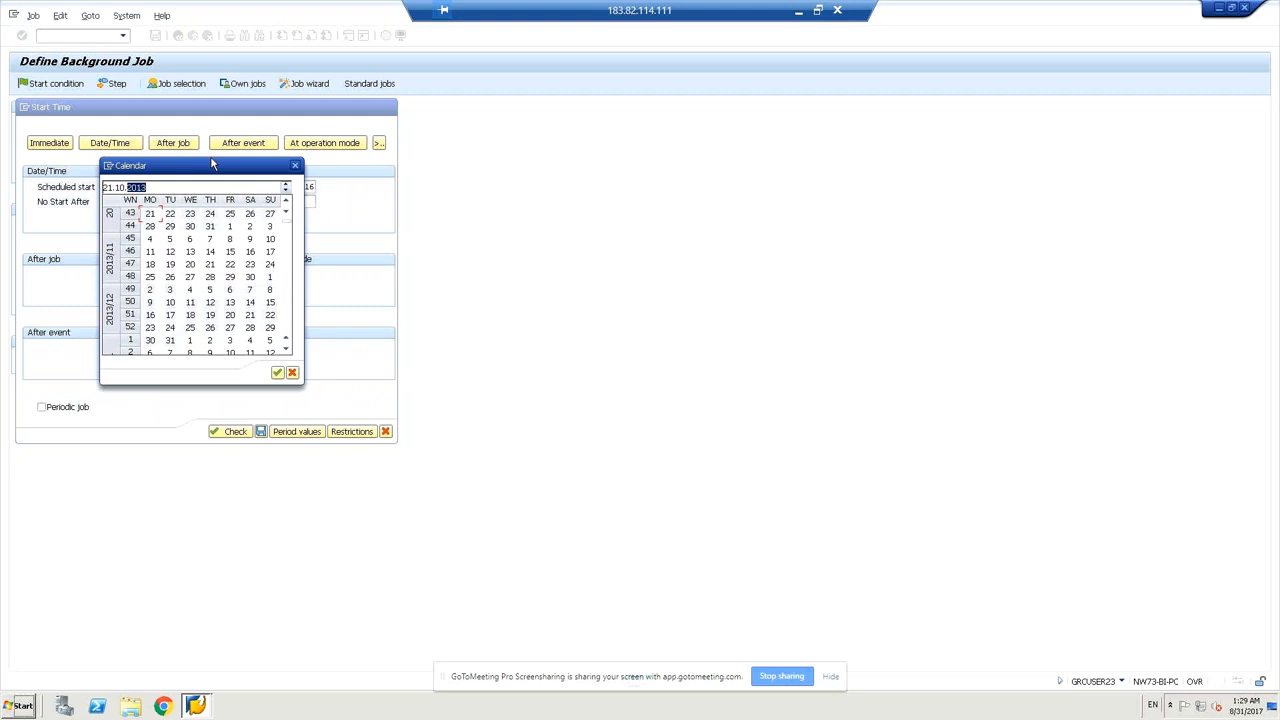
pyautogui.moveTo(211, 163); pyautogui.dragTo(499, 236)
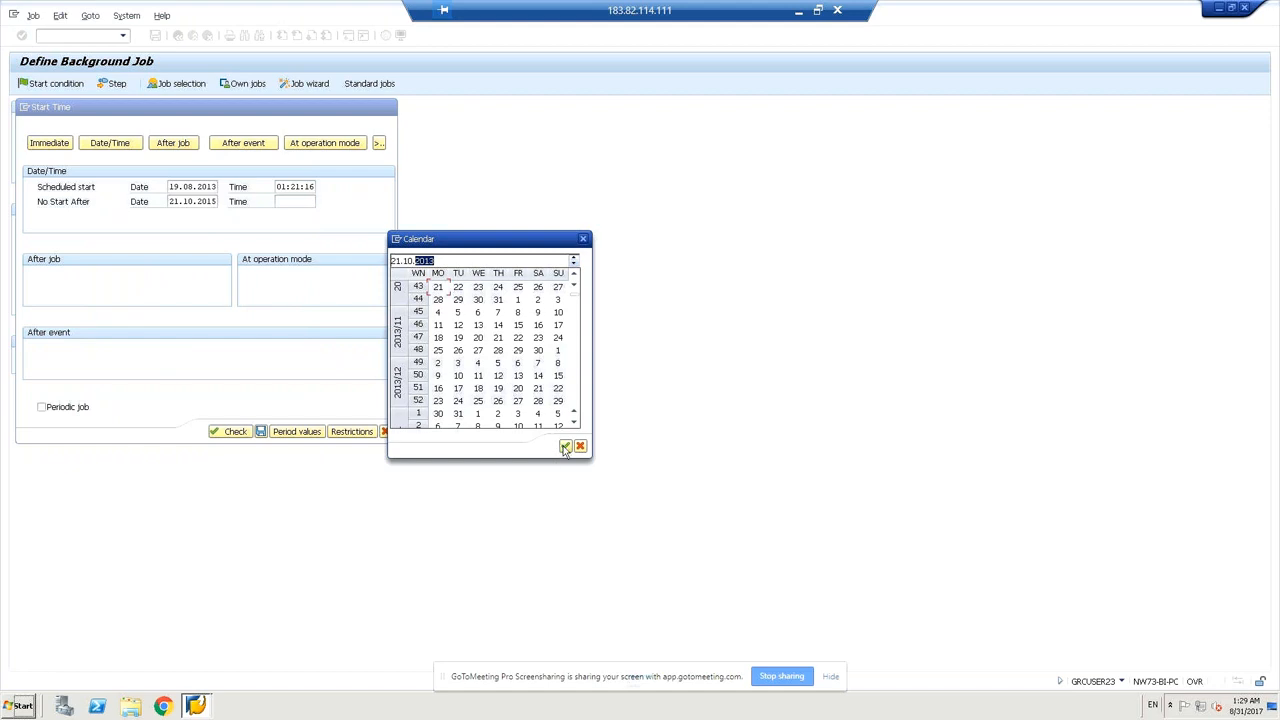
pyautogui.click(565, 447)
# Set the No Start After time to 01:23:45.
pyautogui.click(289, 202)
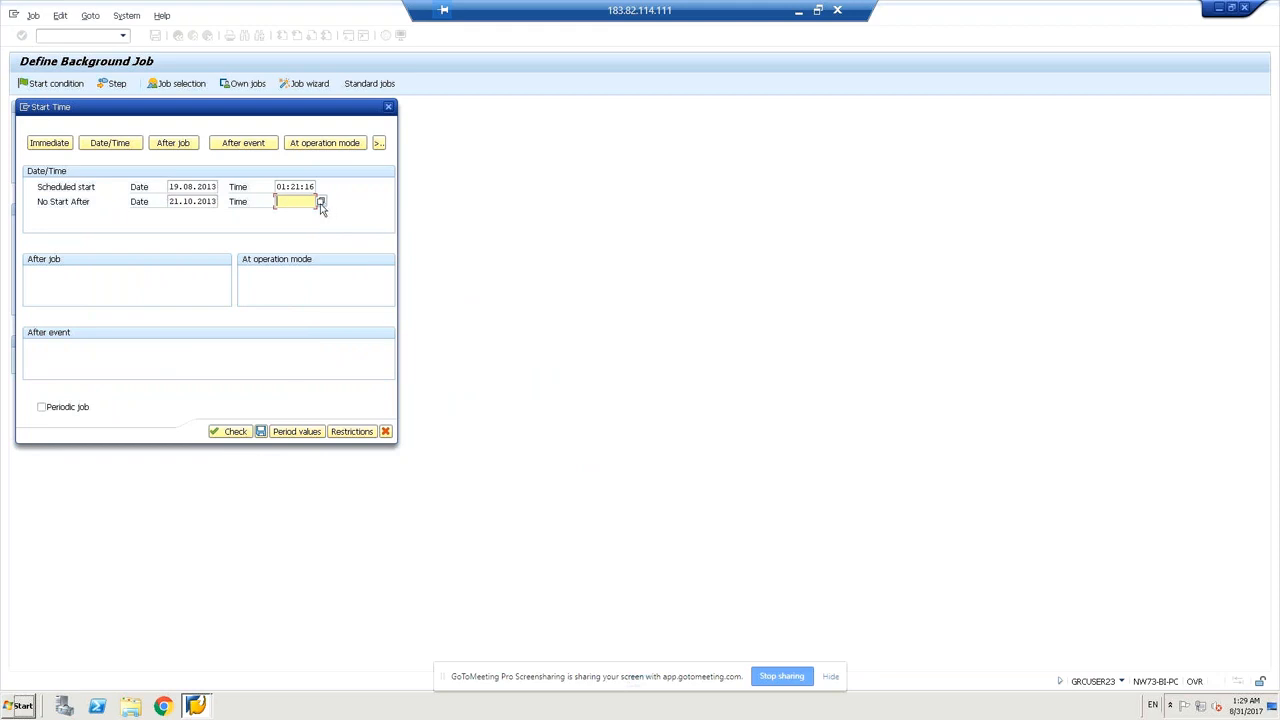
pyautogui.click(321, 204)
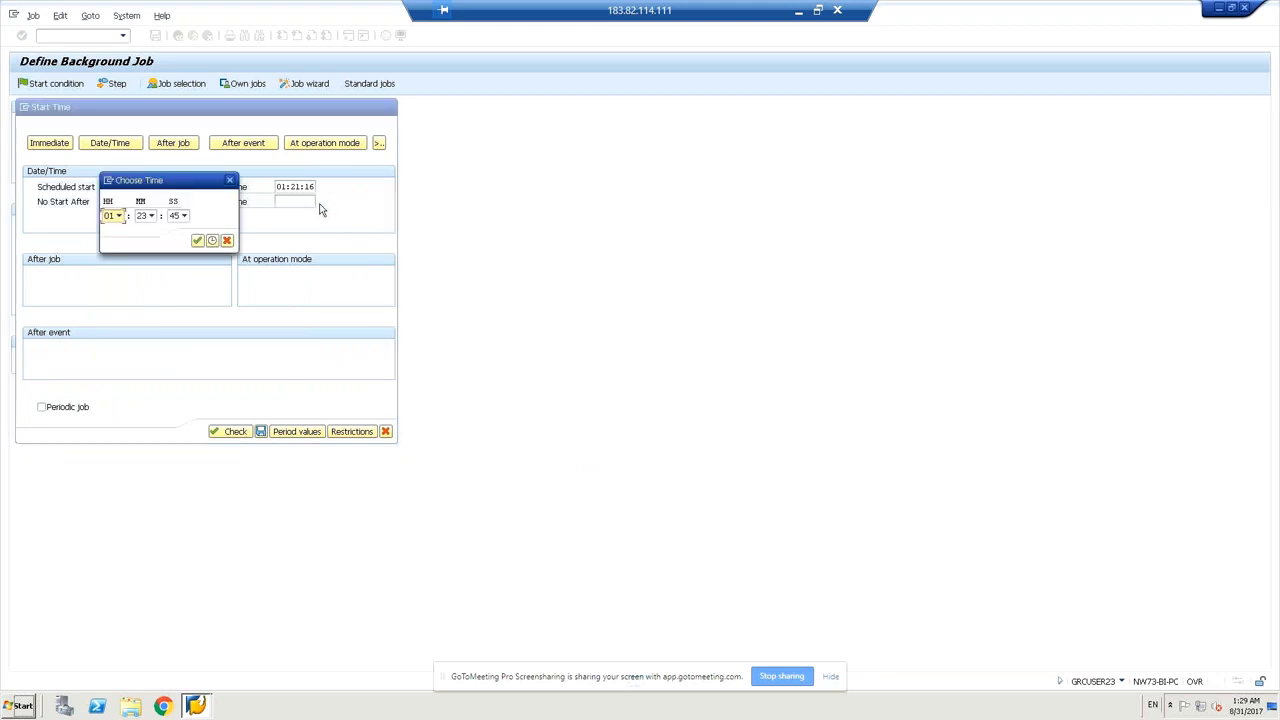
pyautogui.click(197, 241)
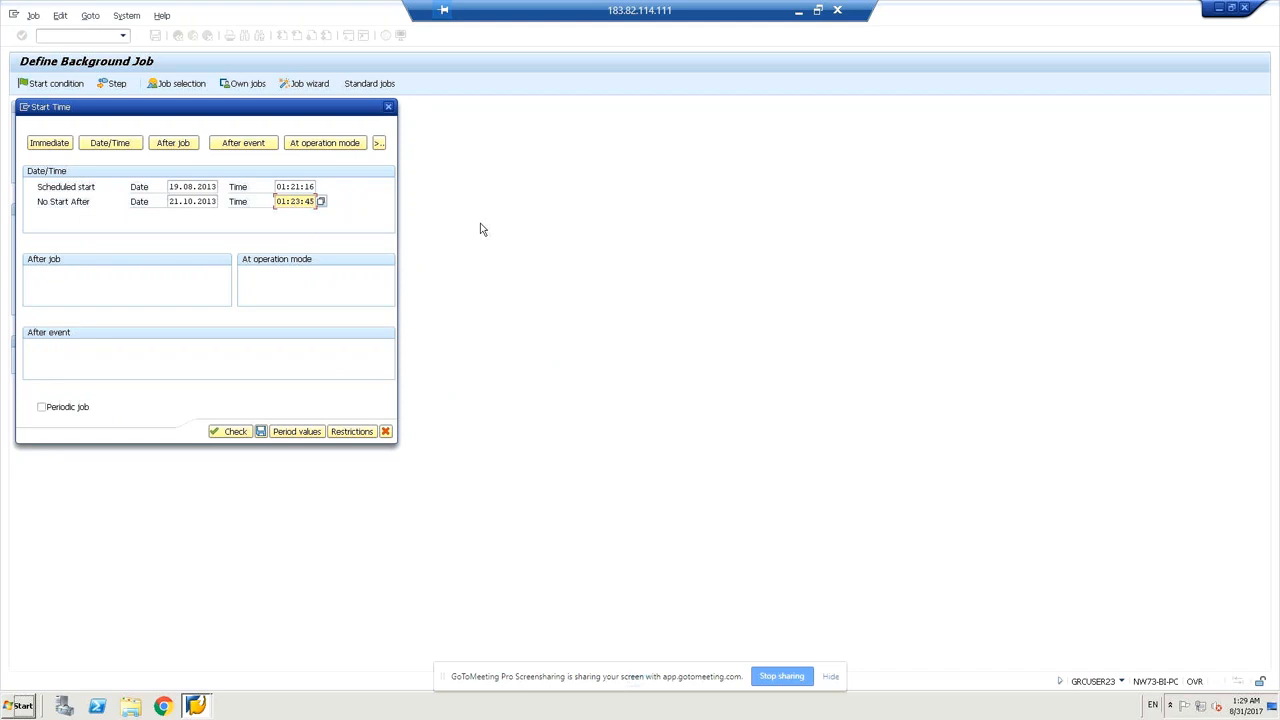
# Check the start conditions, dismiss the past-date error, and move the scheduled start to 19.08.2014.
pyautogui.click(234, 433)
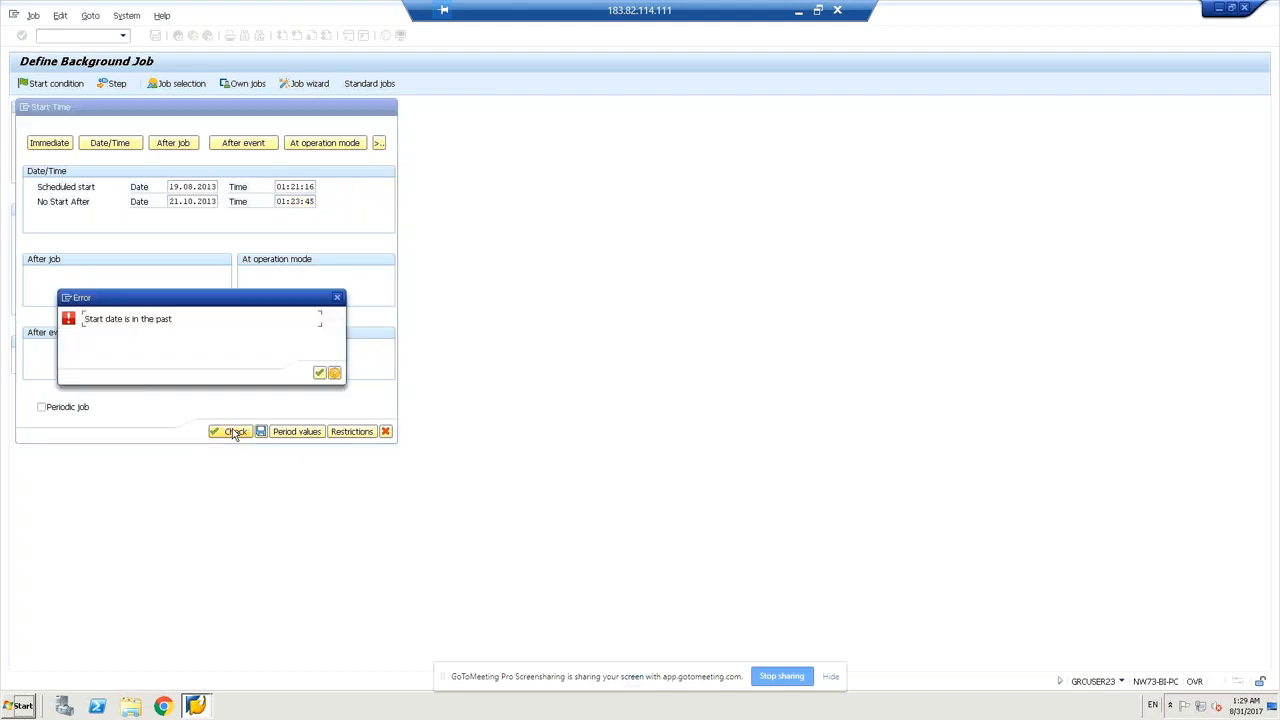
pyautogui.click(319, 375)
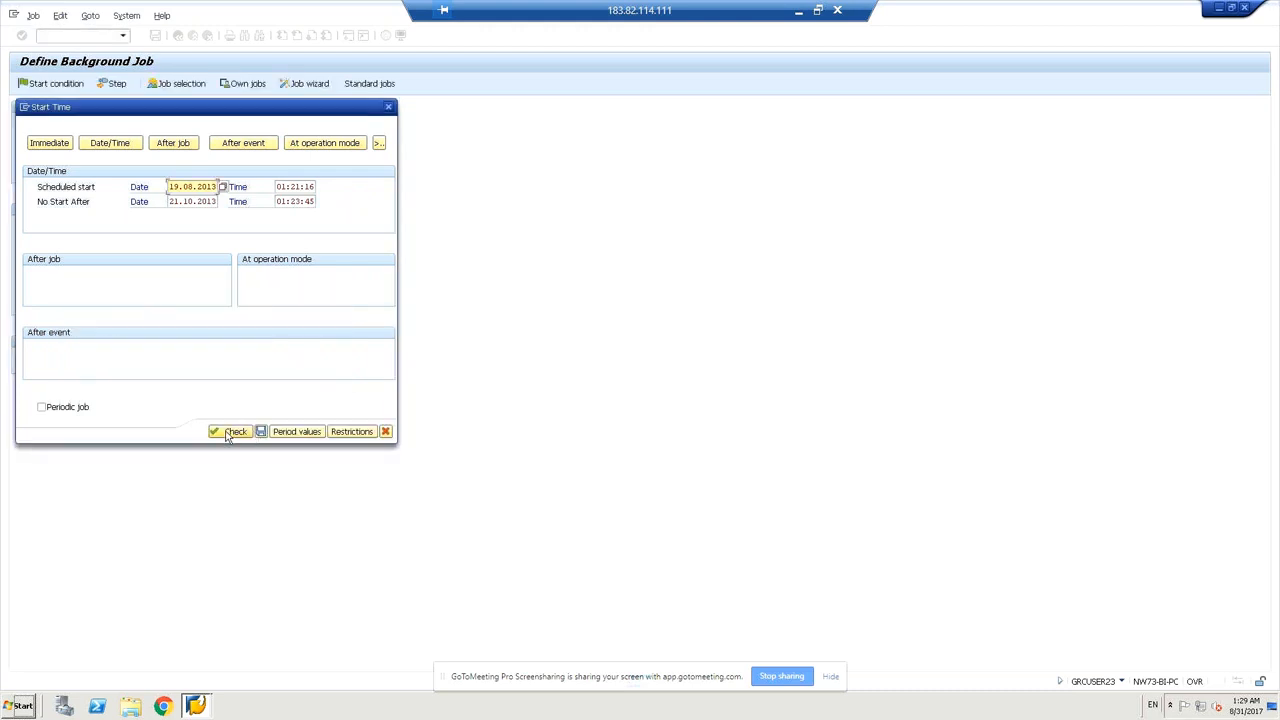
pyautogui.click(228, 432)
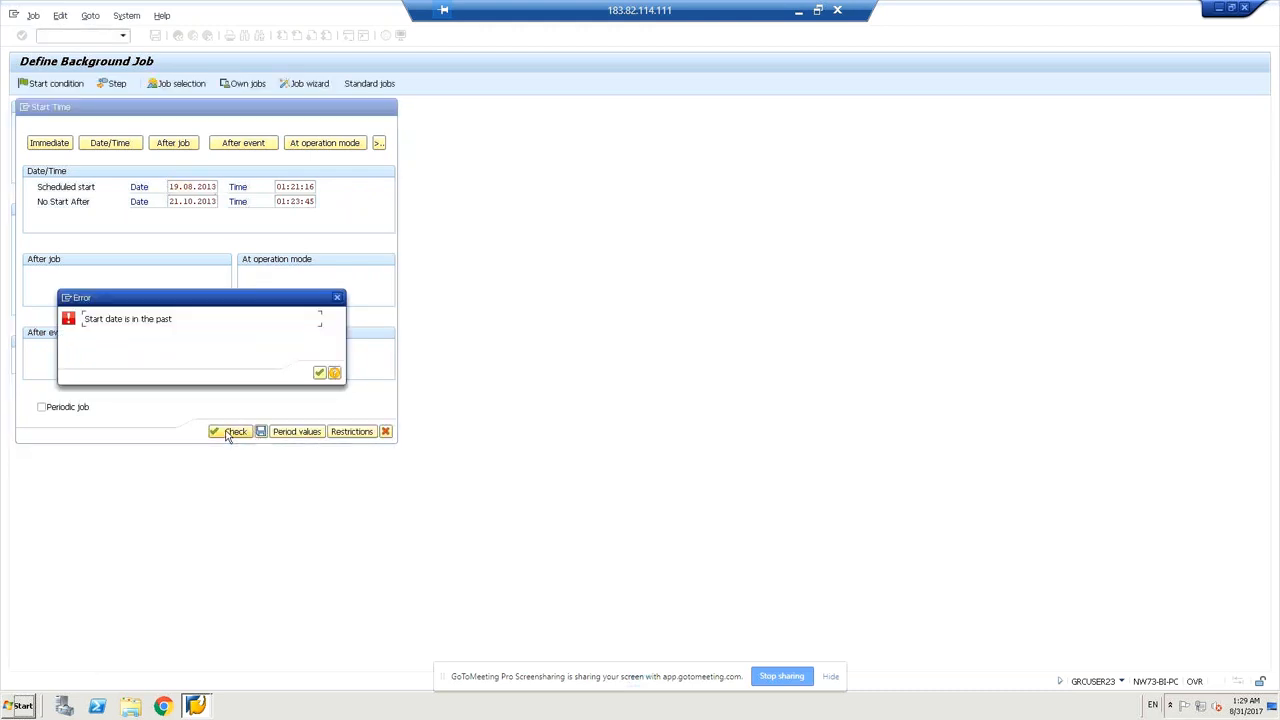
pyautogui.click(318, 374)
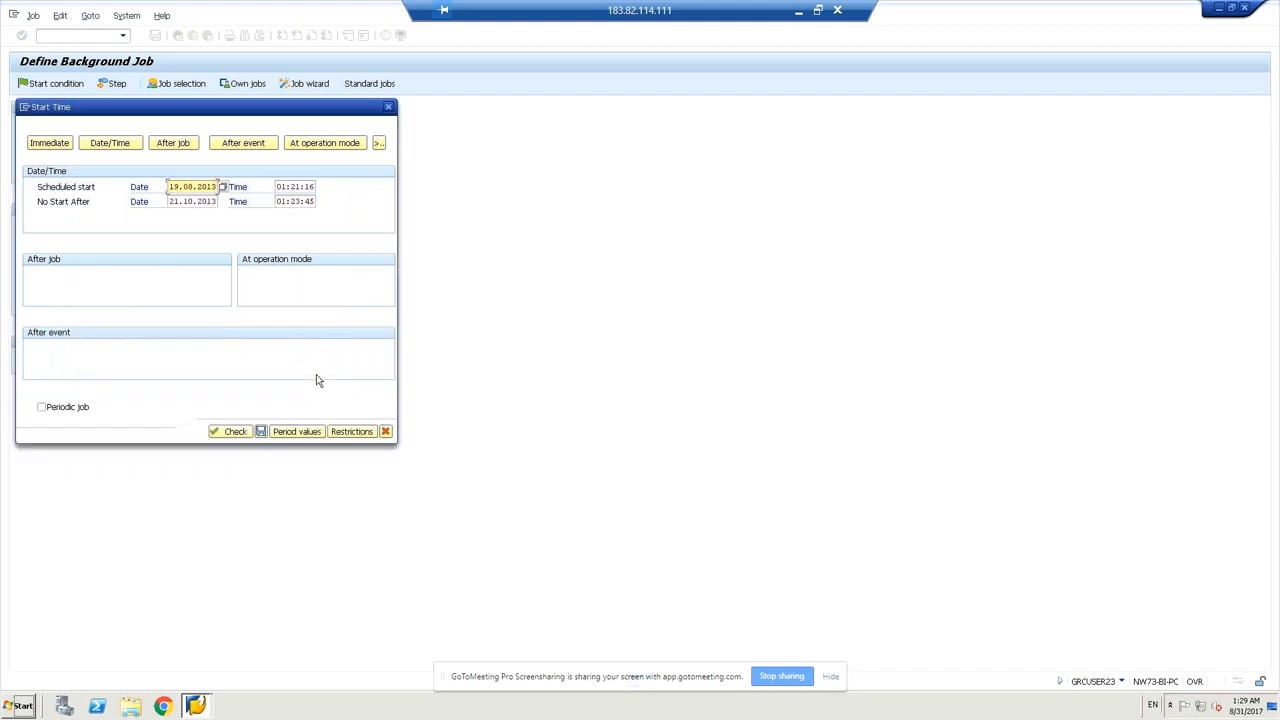
pyautogui.click(222, 188)
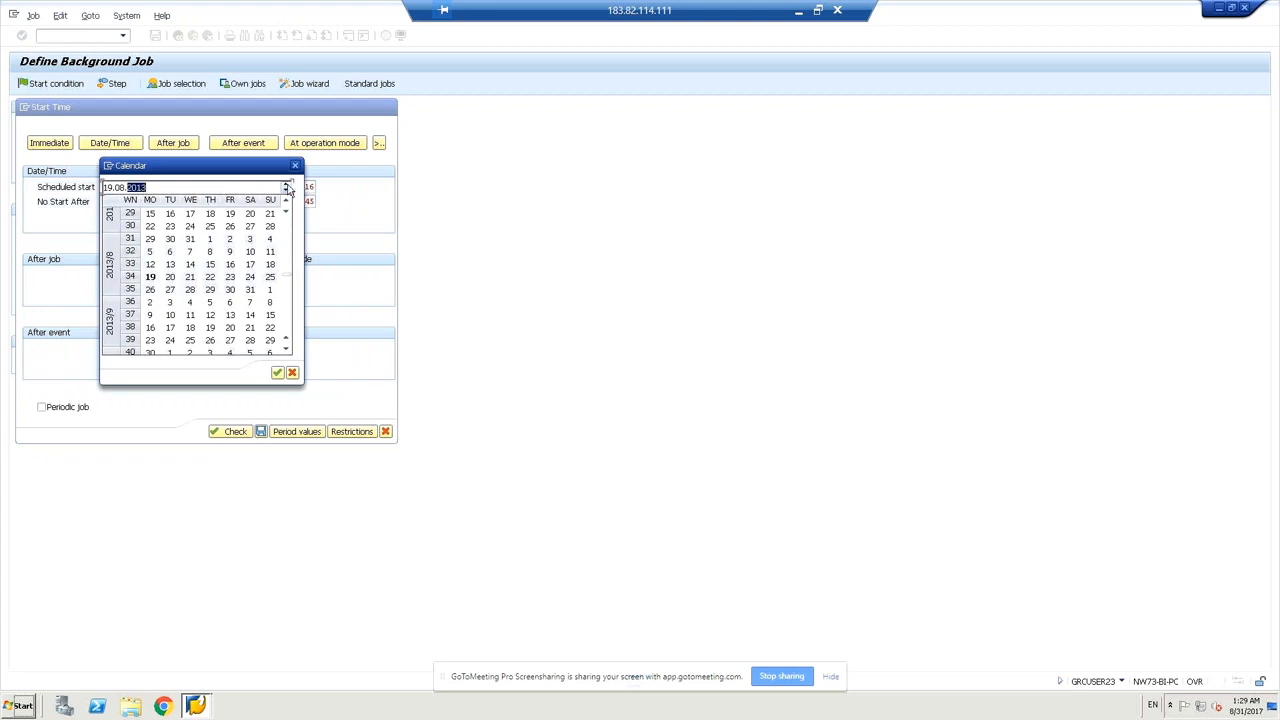
pyautogui.click(287, 186)
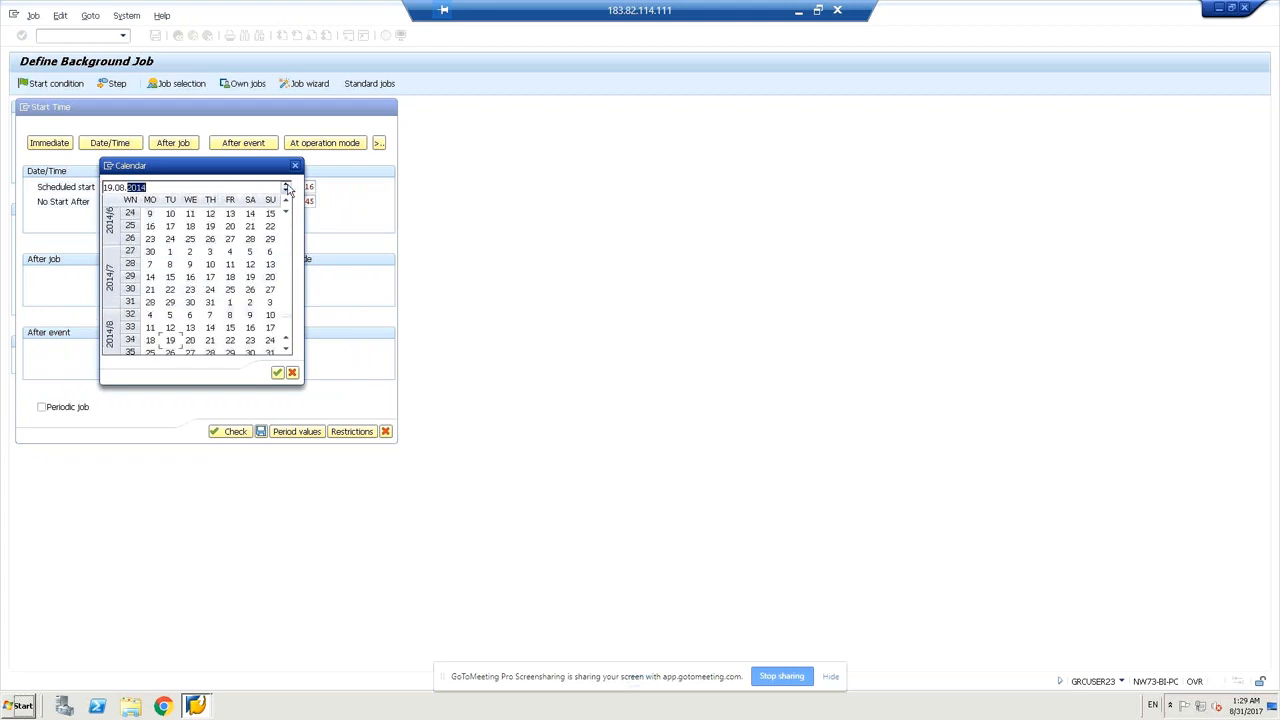
pyautogui.click(277, 373)
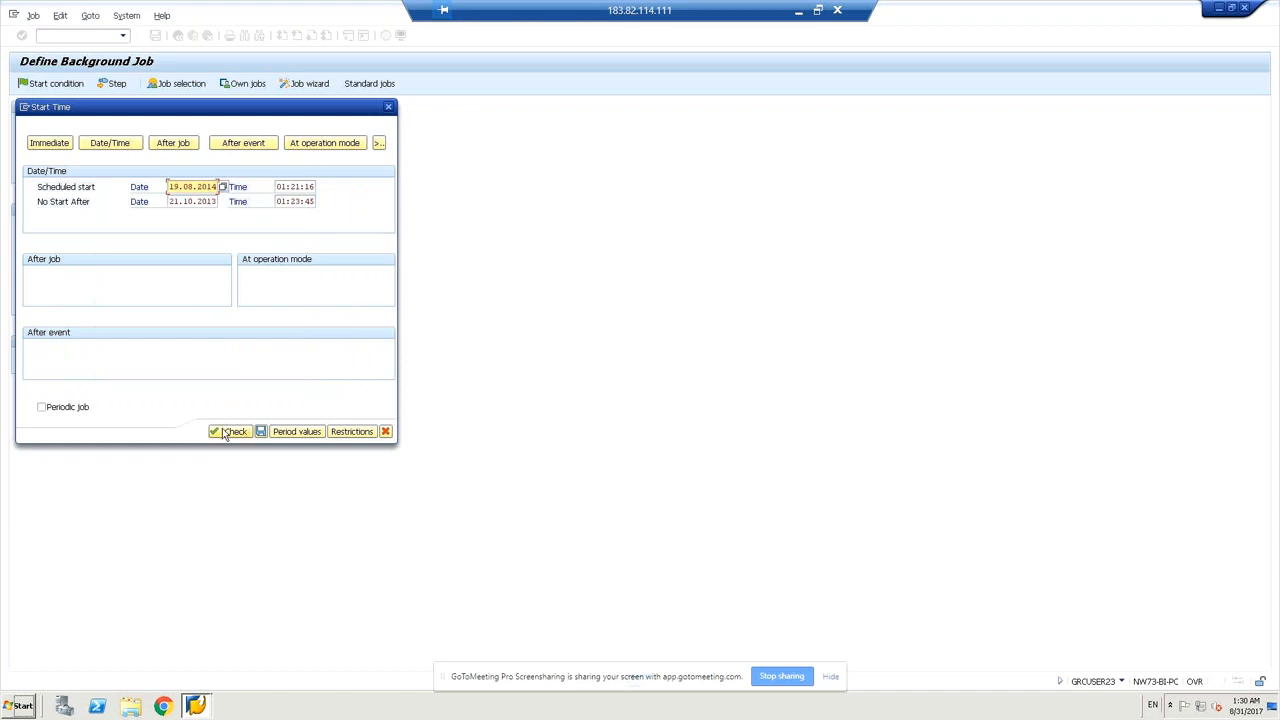
# Move the scheduled start to 19.08.2015 and change the No Start After year to 2015.
pyautogui.click(229, 431)
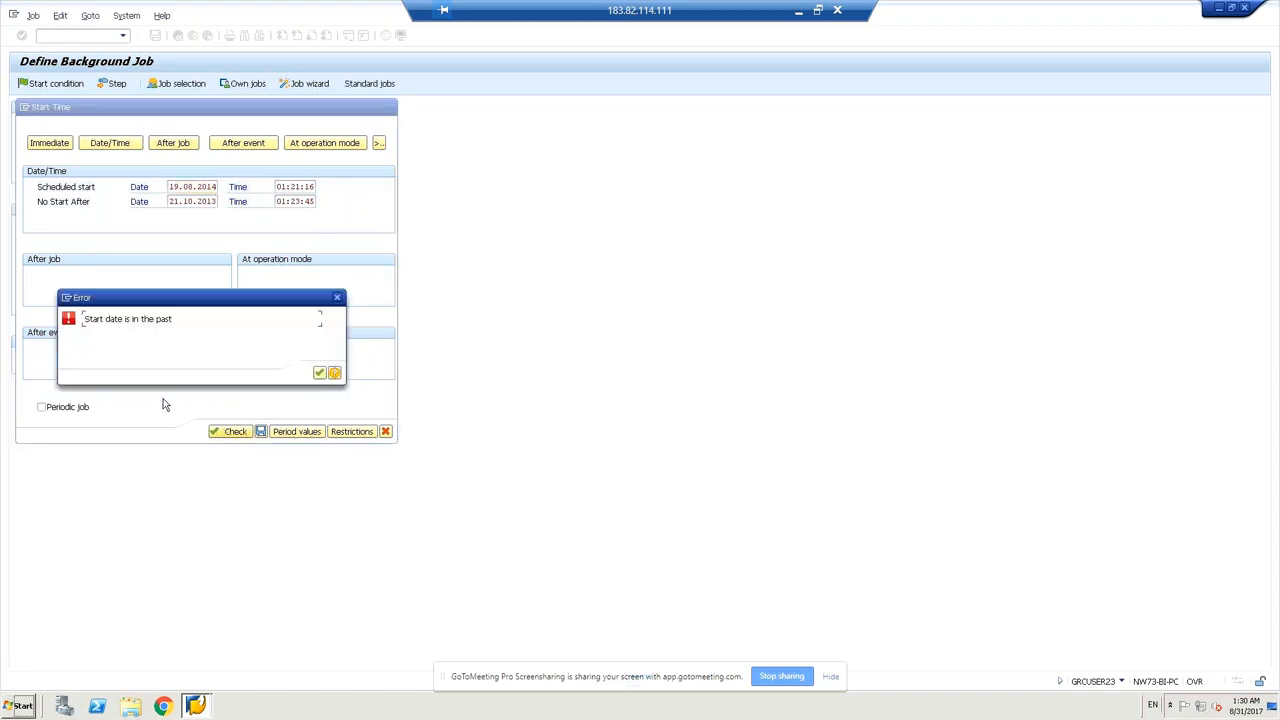
pyautogui.click(318, 373)
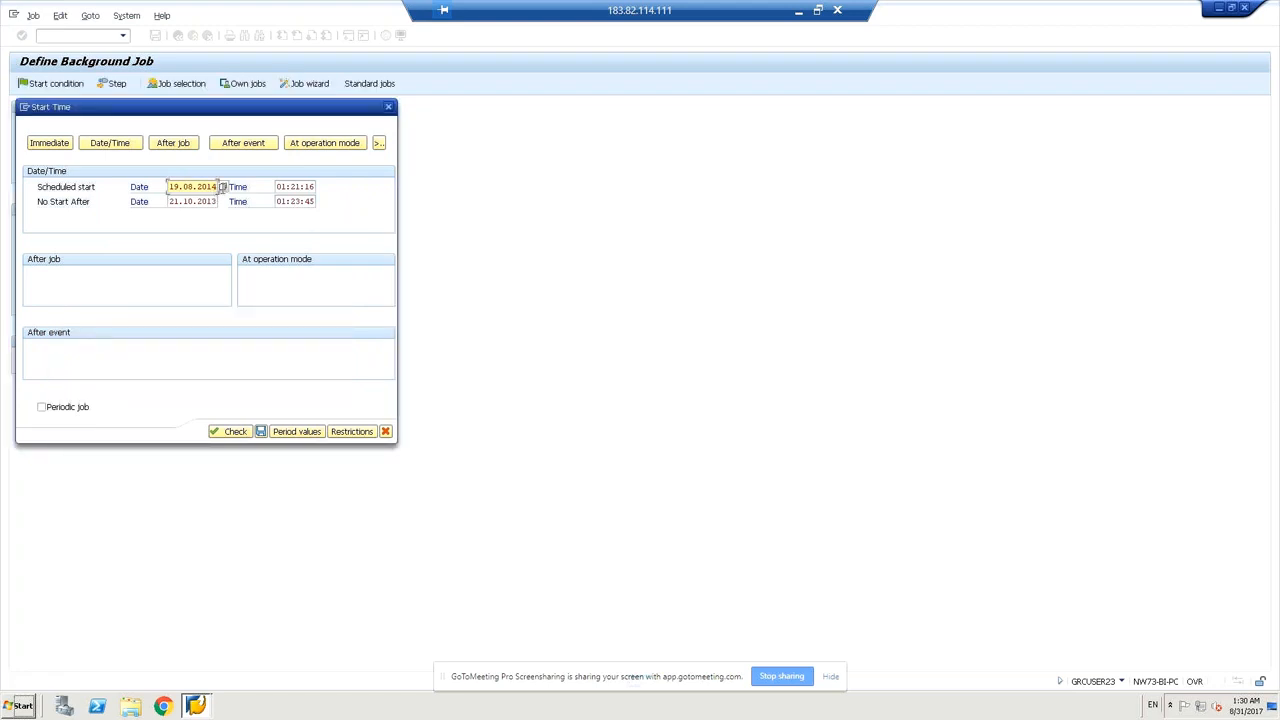
pyautogui.click(222, 190)
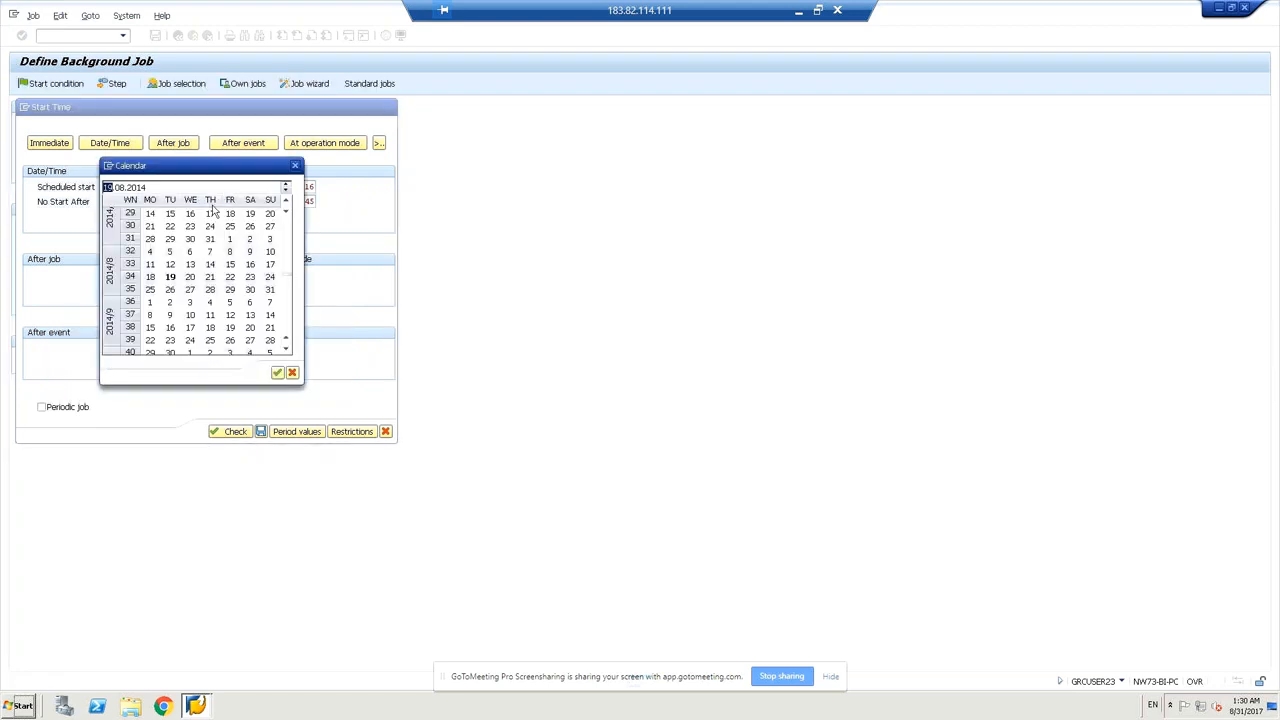
pyautogui.click(137, 189)
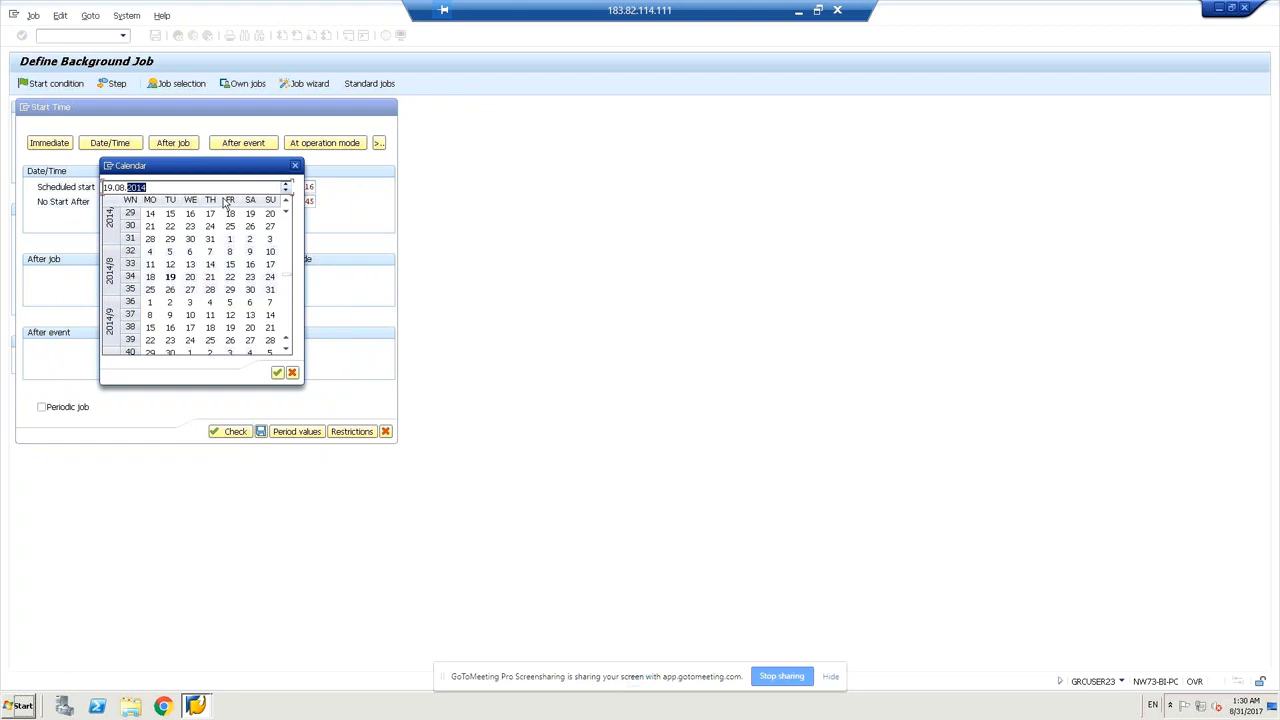
pyautogui.click(285, 184)
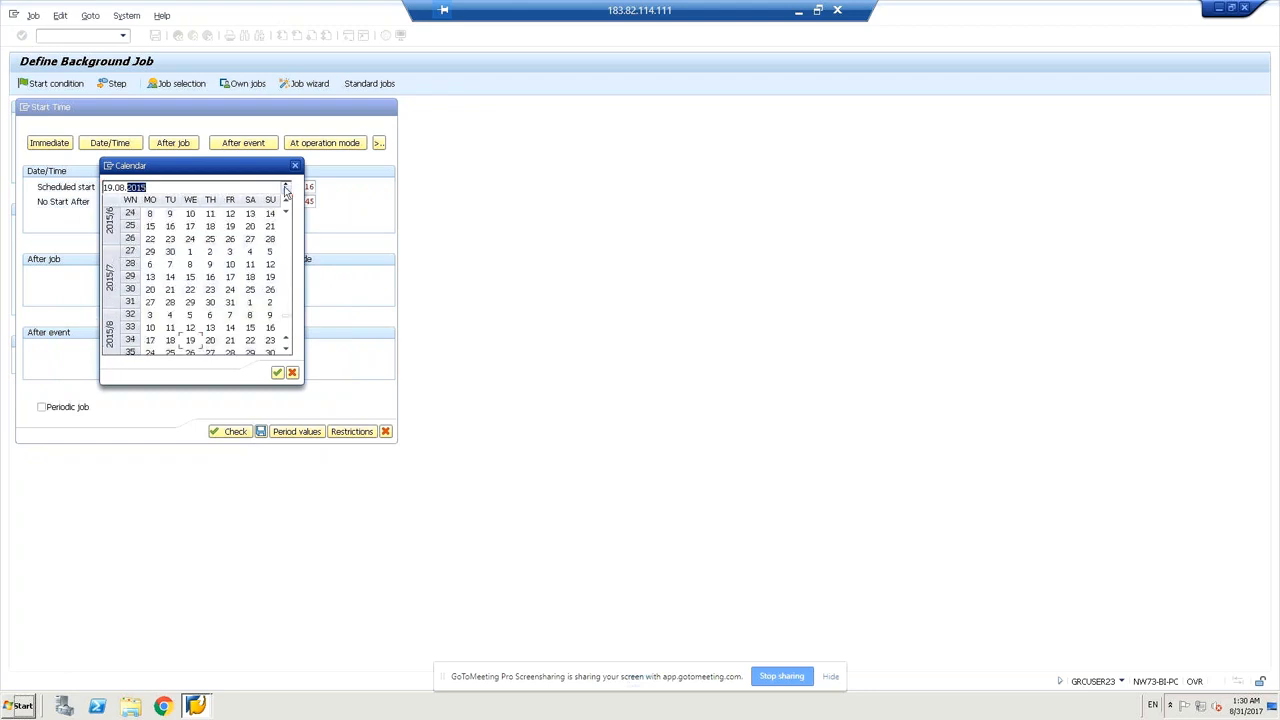
pyautogui.click(277, 373)
pyautogui.press('Left')
pyautogui.press('Left')
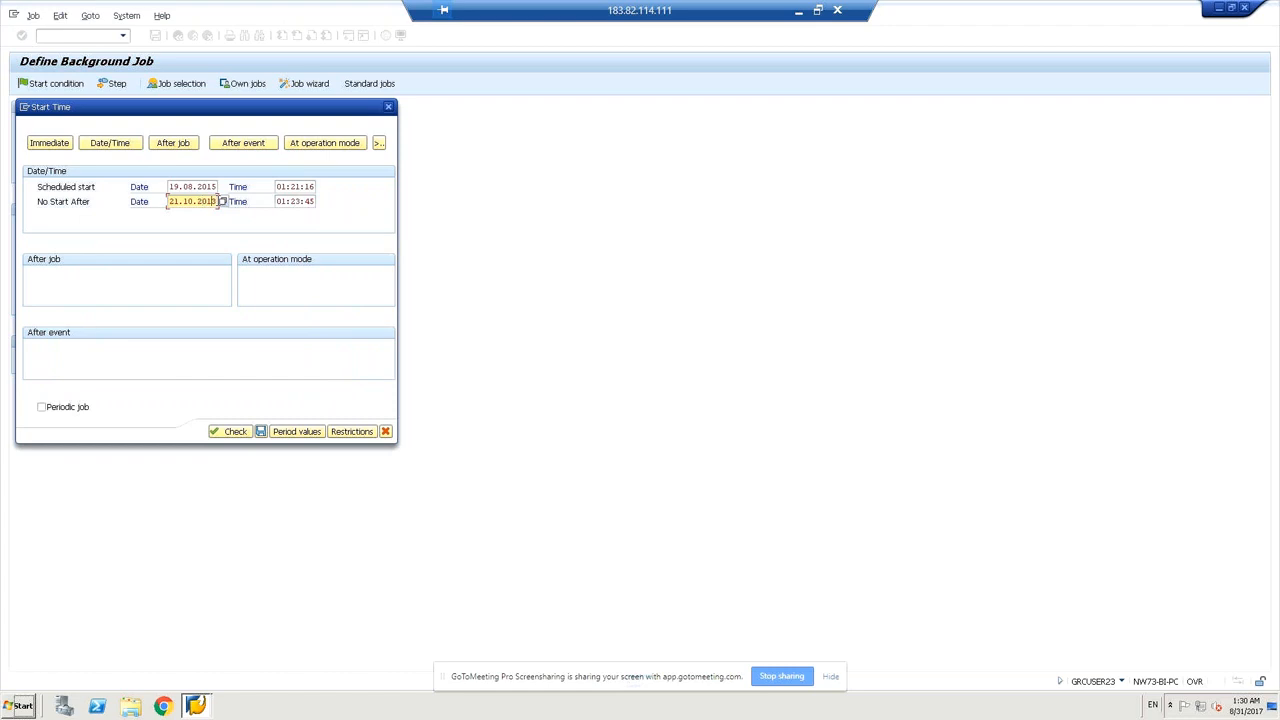
pyautogui.press('BackSpace')
pyautogui.write('5')
# Change both the scheduled start and No Start After years to 2016.
pyautogui.click(234, 432)
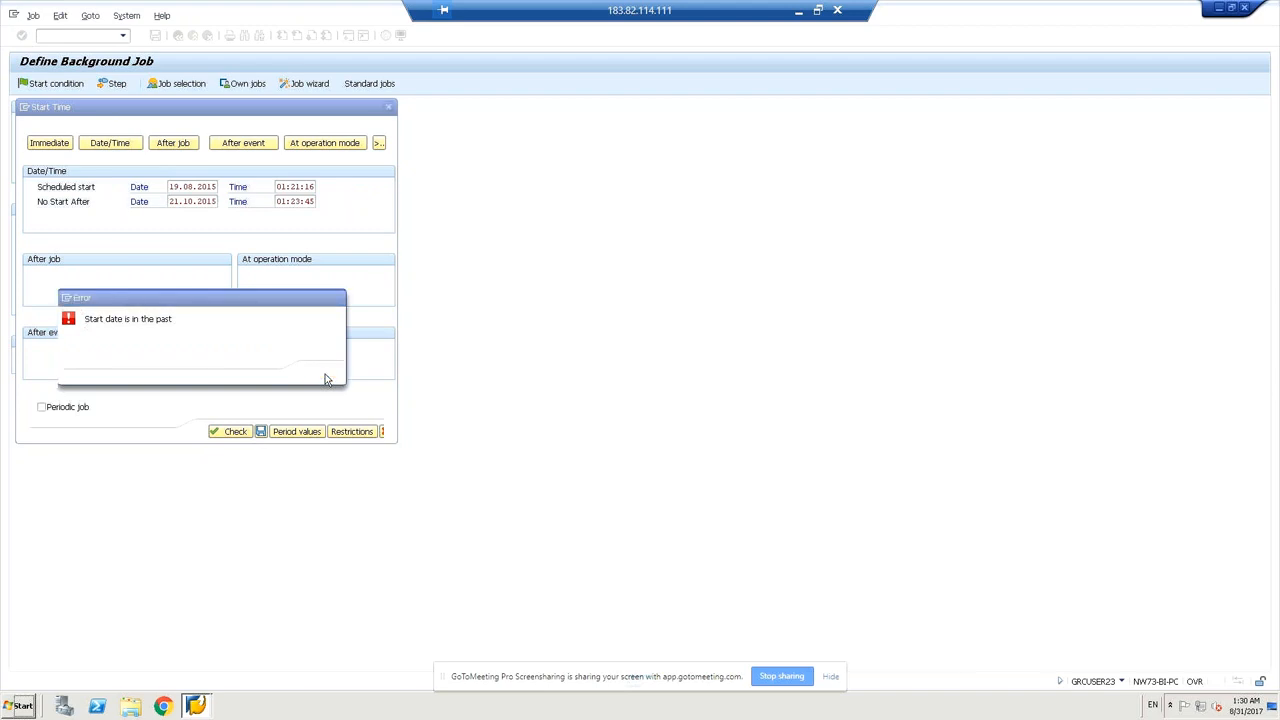
pyautogui.click(320, 373)
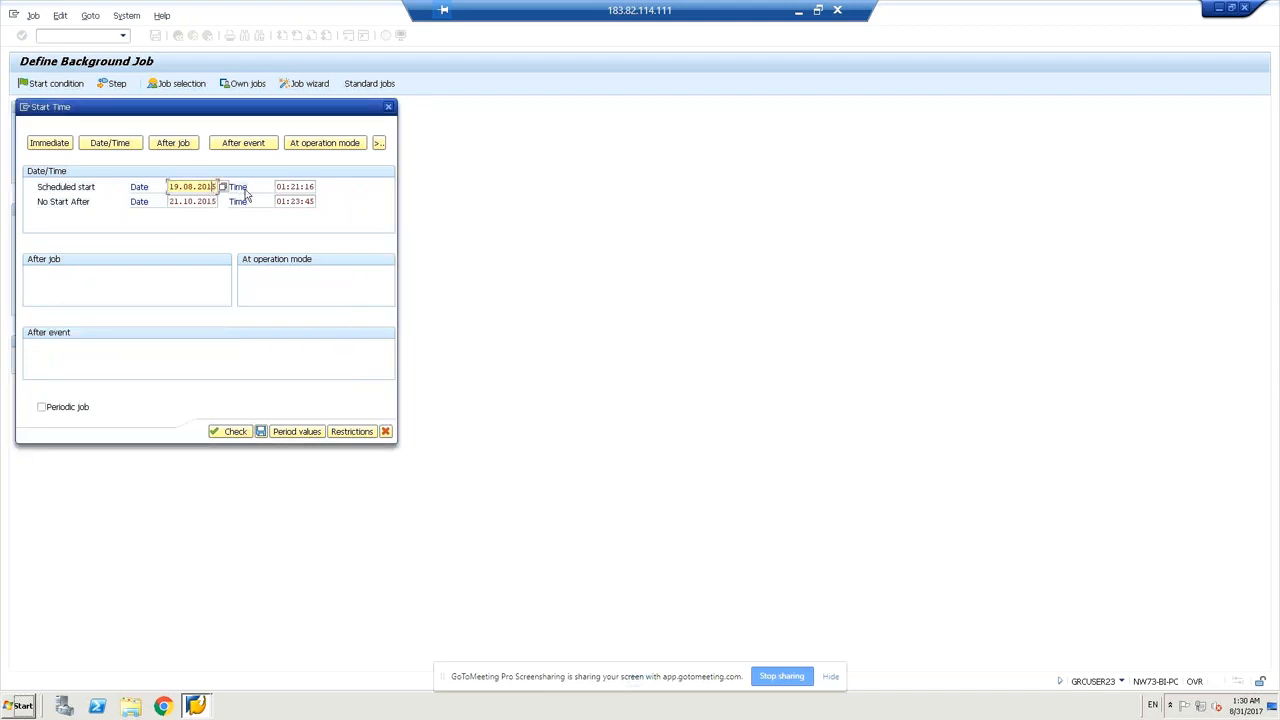
pyautogui.press('Down')
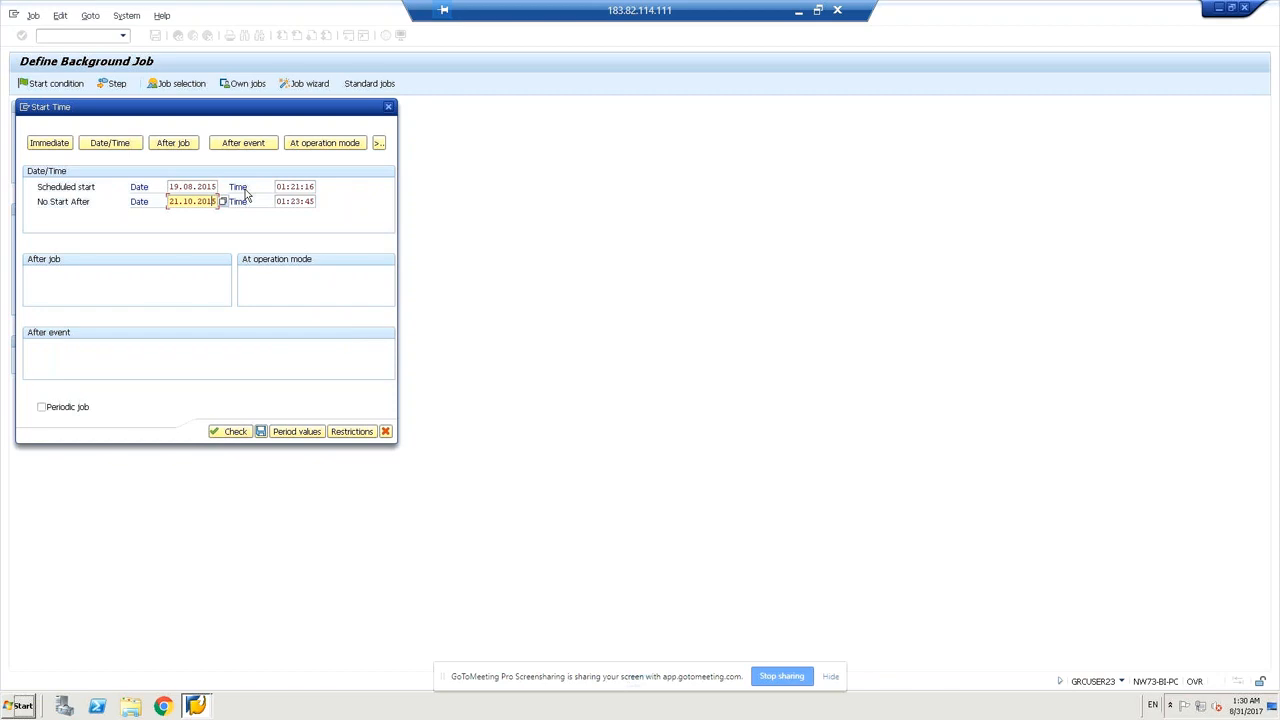
pyautogui.press('Up')
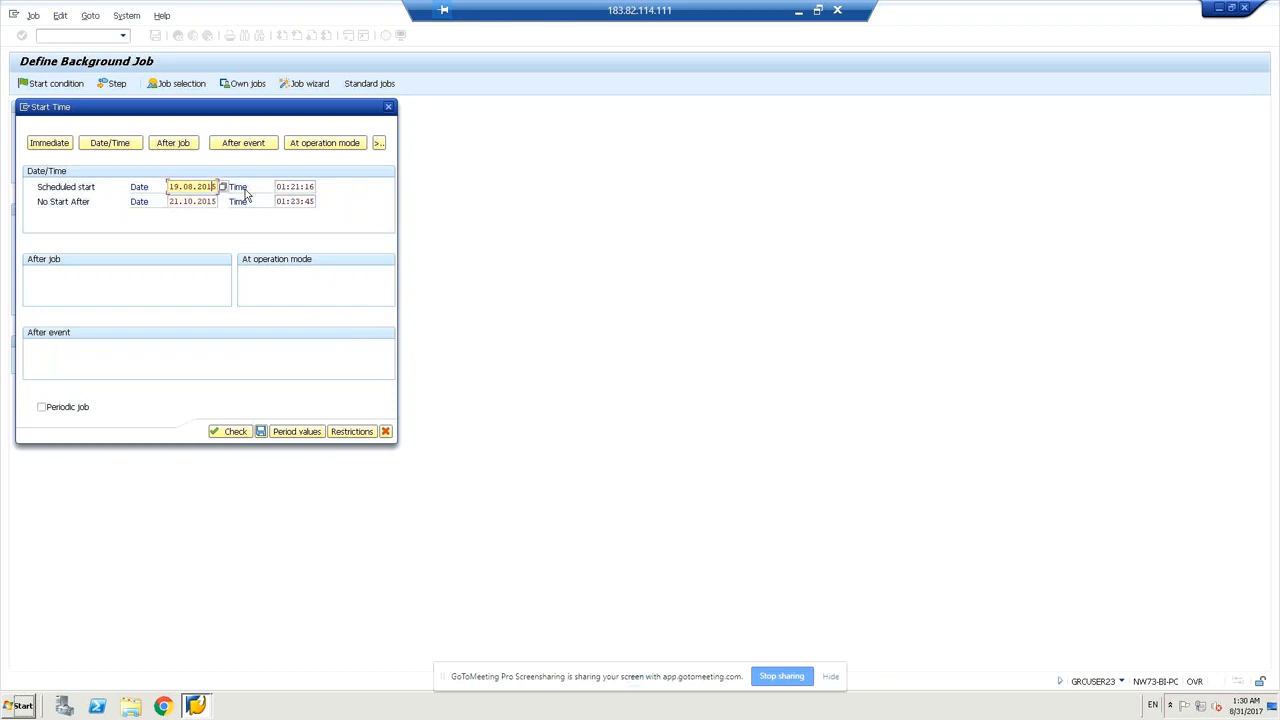
pyautogui.press('BackSpace')
pyautogui.write('8')
pyautogui.click(215, 201)
pyautogui.press('BackSpace')
pyautogui.write('8')
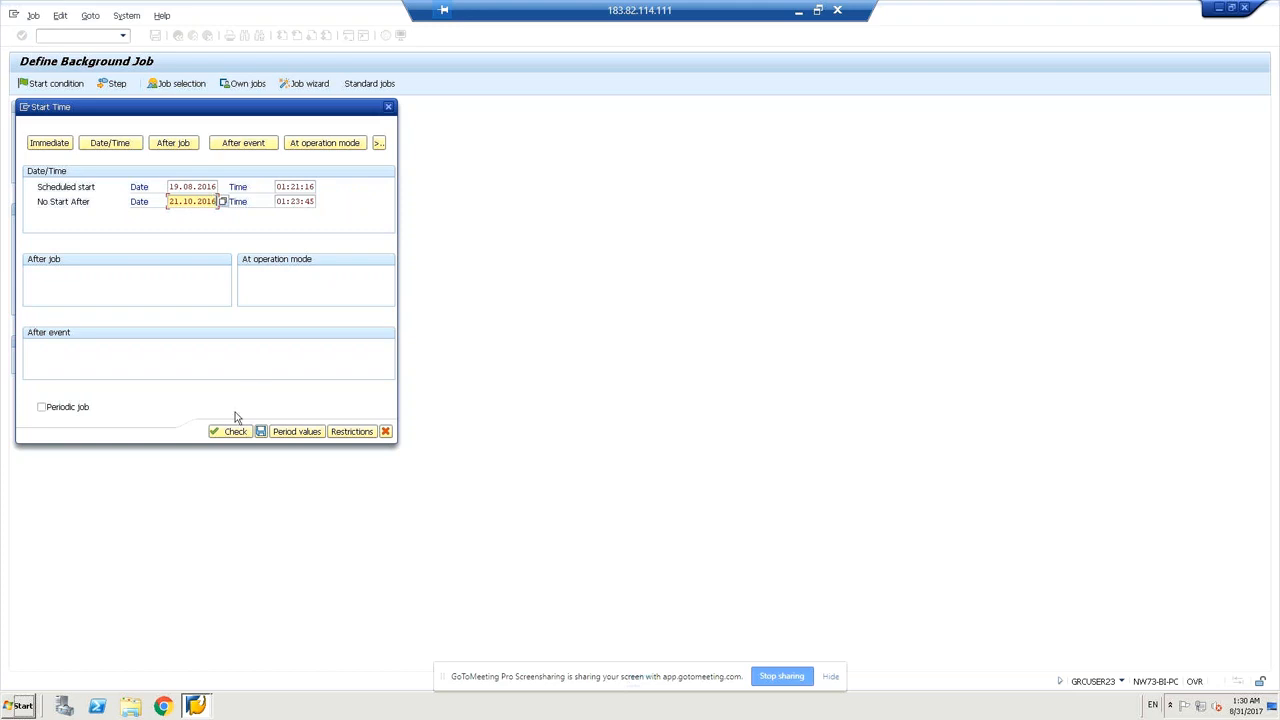
# Validate the corrected 2016 dates and save the start condition.
pyautogui.click(235, 432)
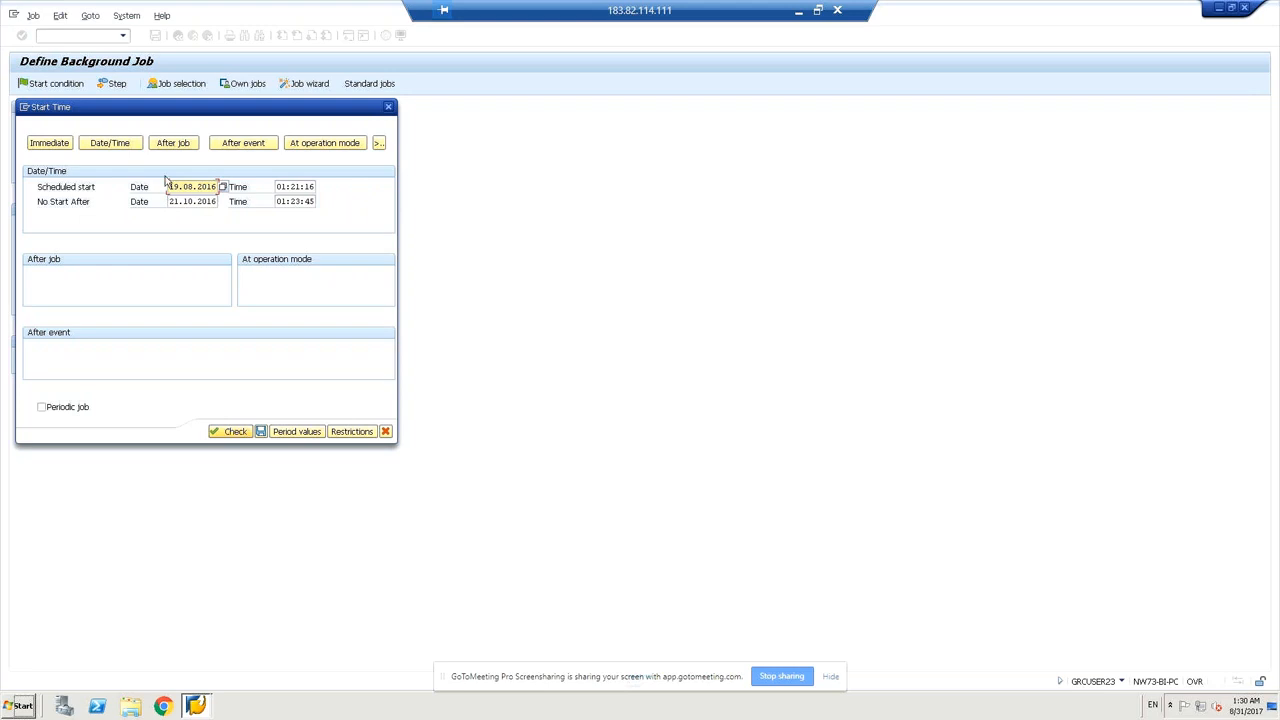
pyautogui.click(183, 203)
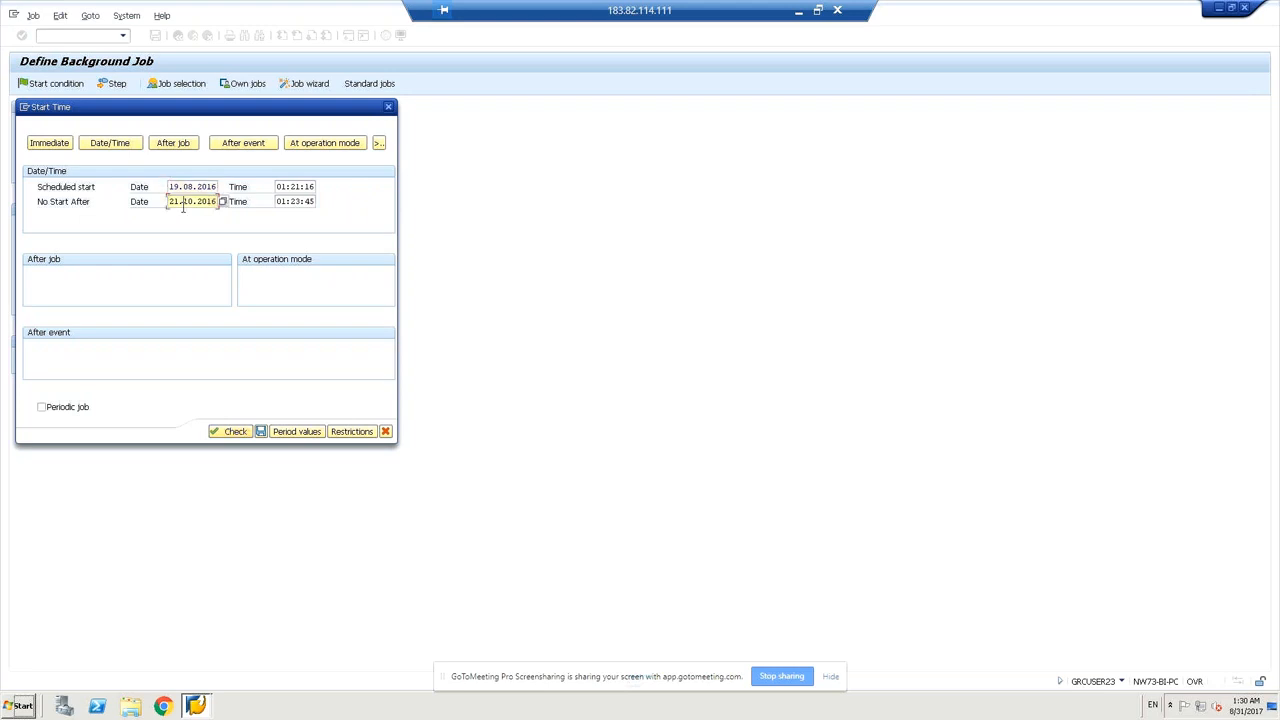
pyautogui.click(234, 432)
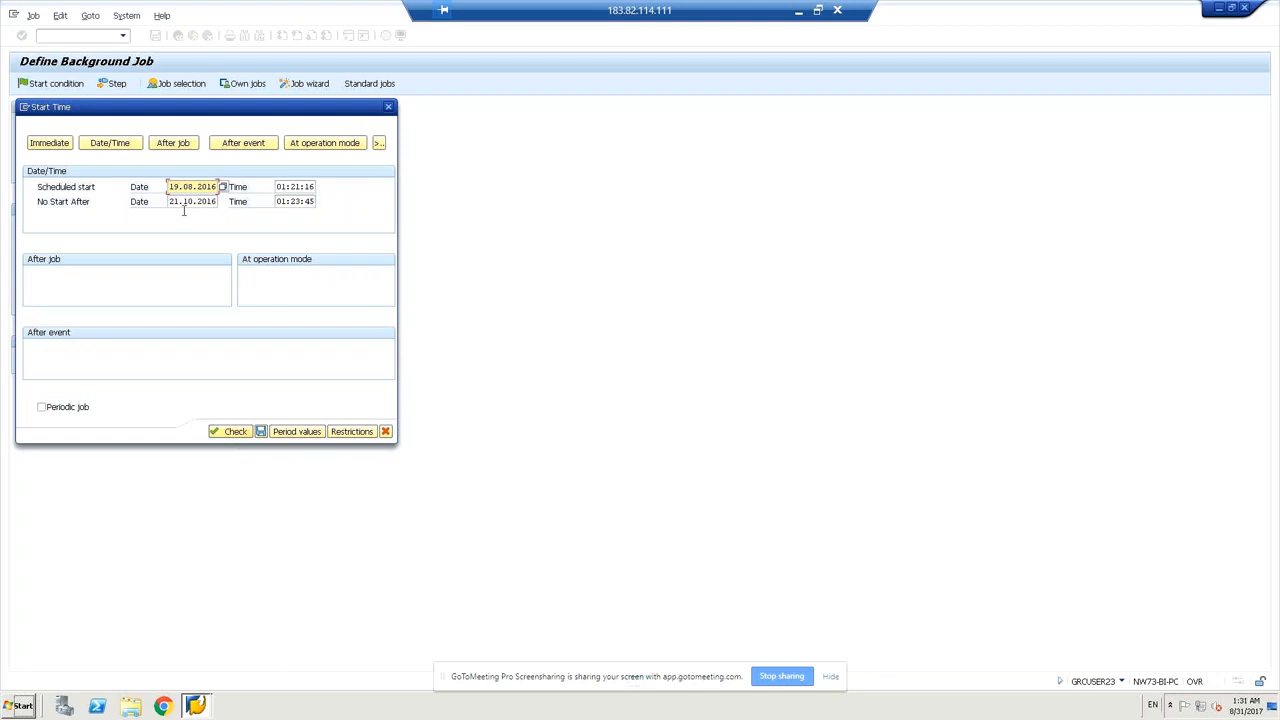
pyautogui.click(262, 431)
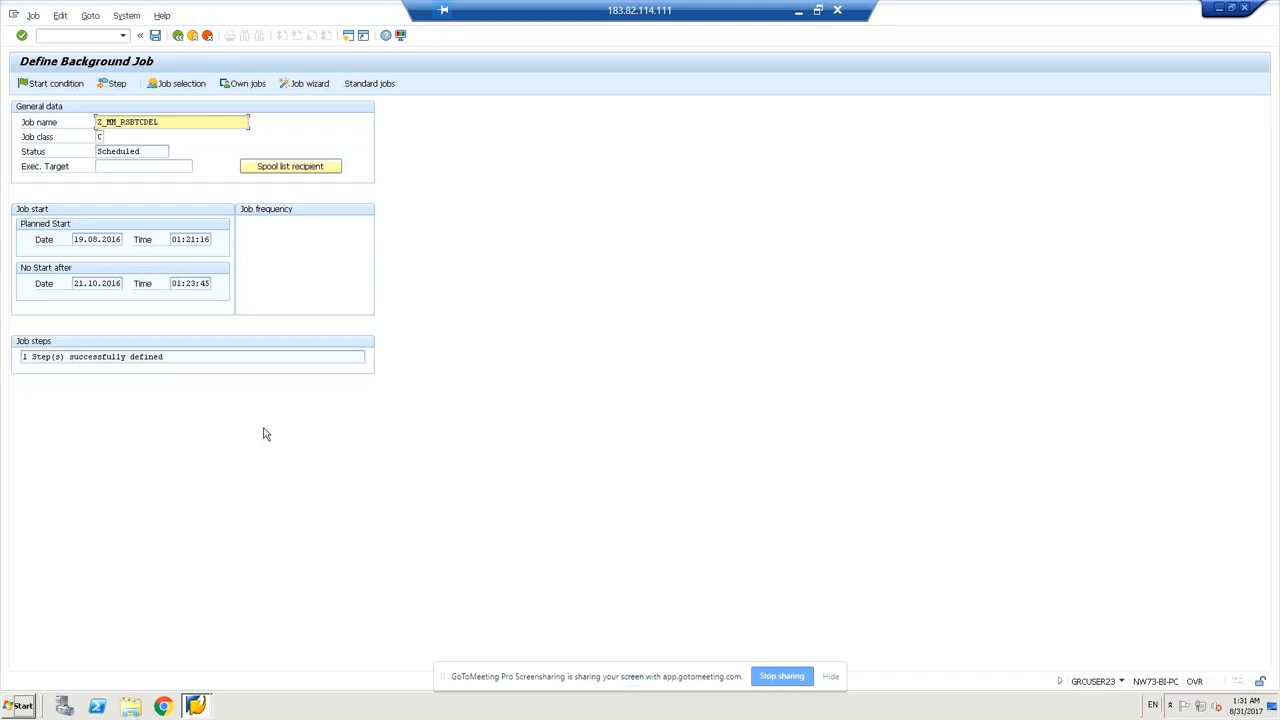
# Go to job selection with transaction /nsm37.
pyautogui.click(82, 36)
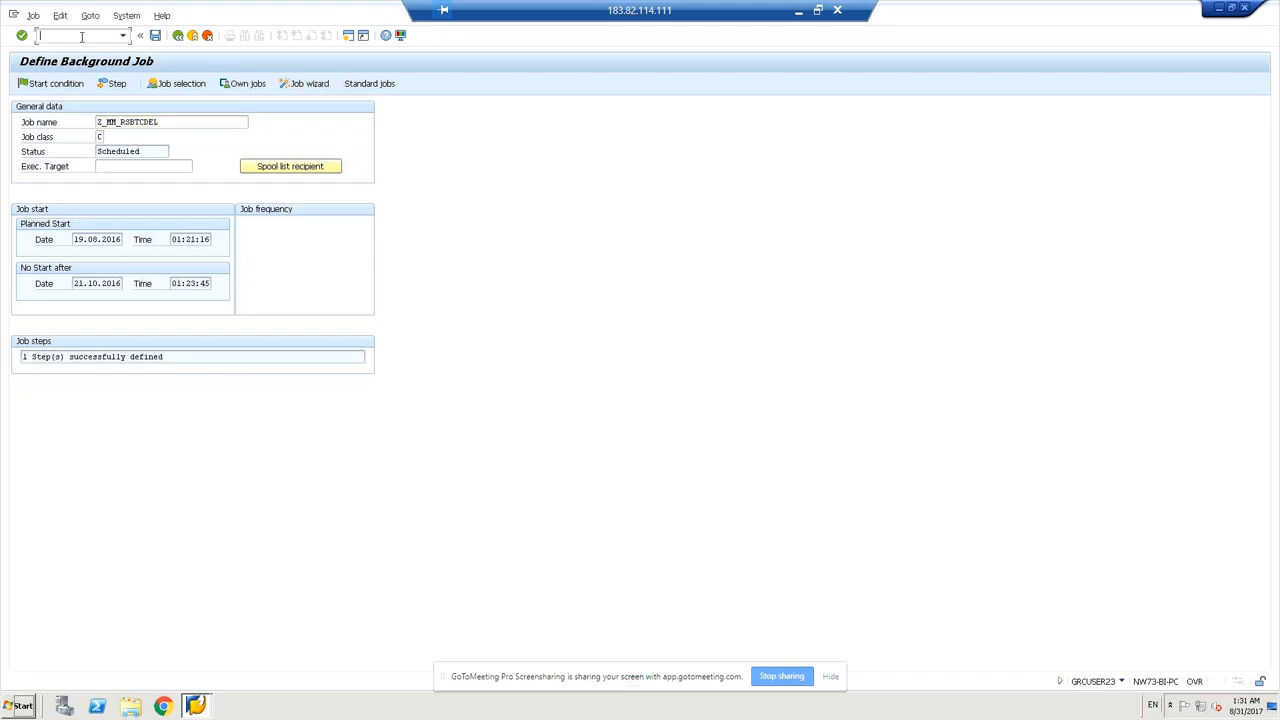
pyautogui.write('/')
pyautogui.moveTo(161, 121); pyautogui.dragTo(95, 123)
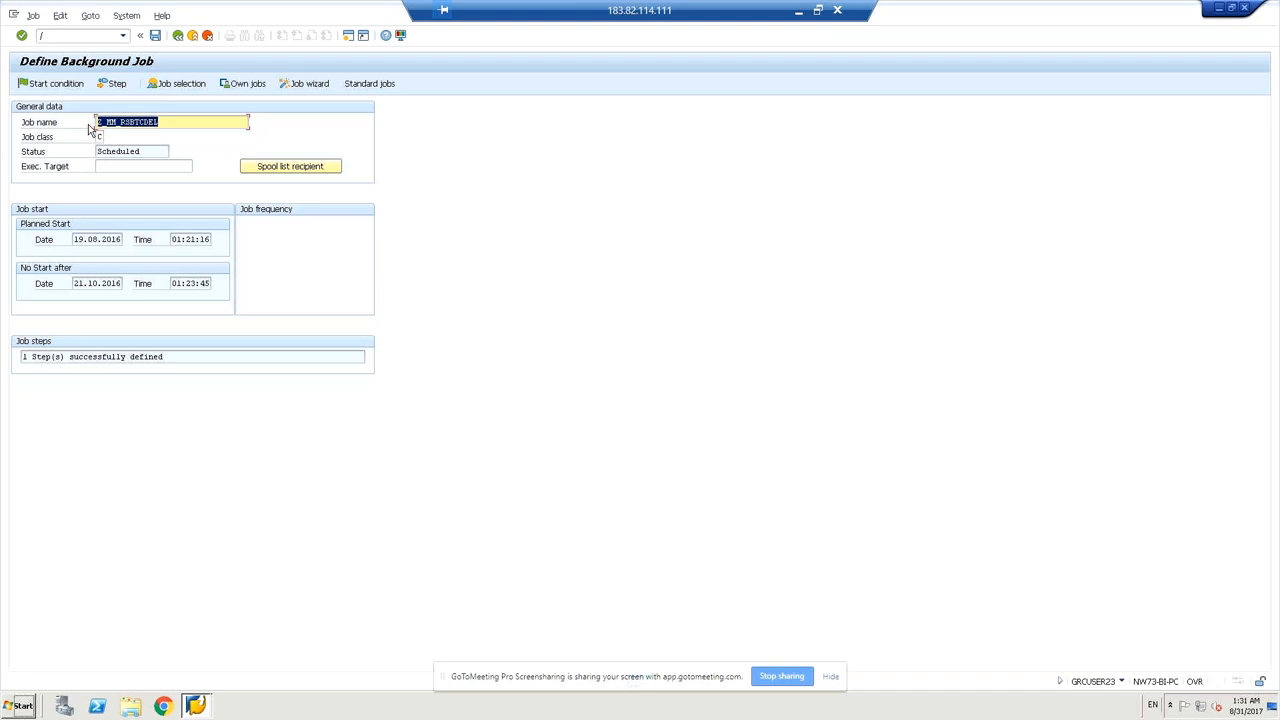
pyautogui.click(86, 35)
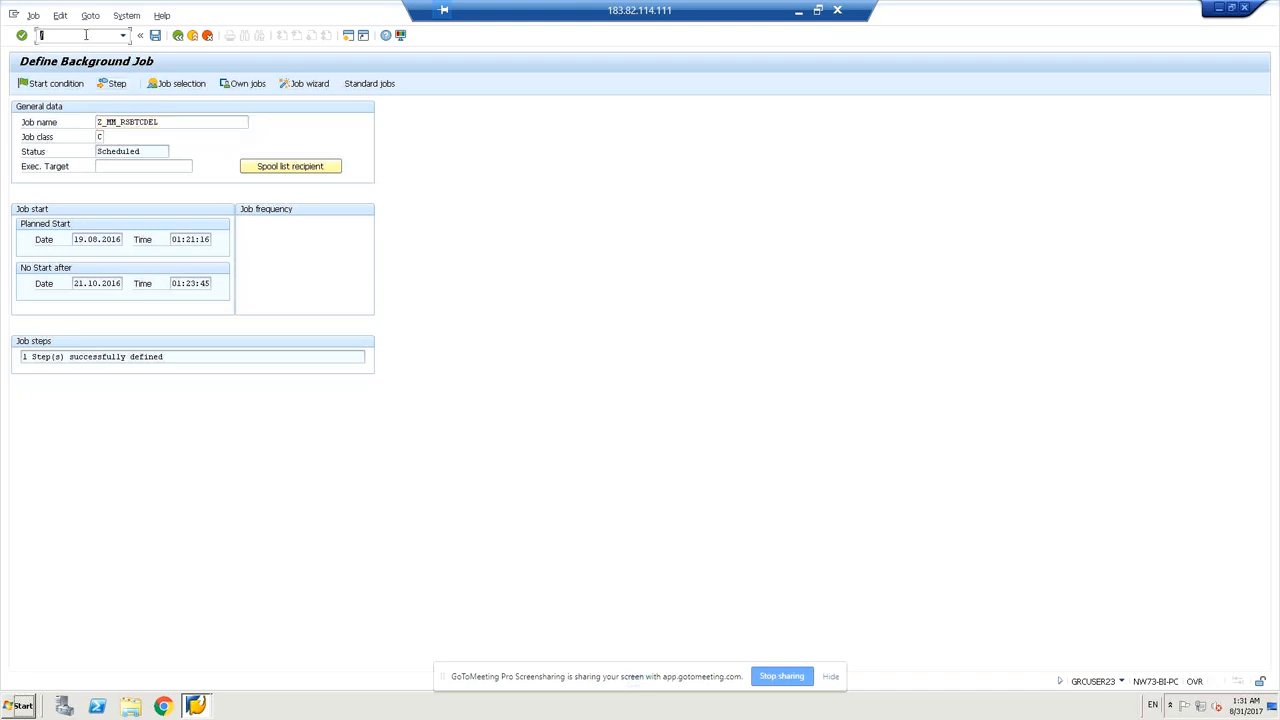
pyautogui.write('n')
pyautogui.press('BackSpace')
pyautogui.write('/nsm37')
pyautogui.press('Return')
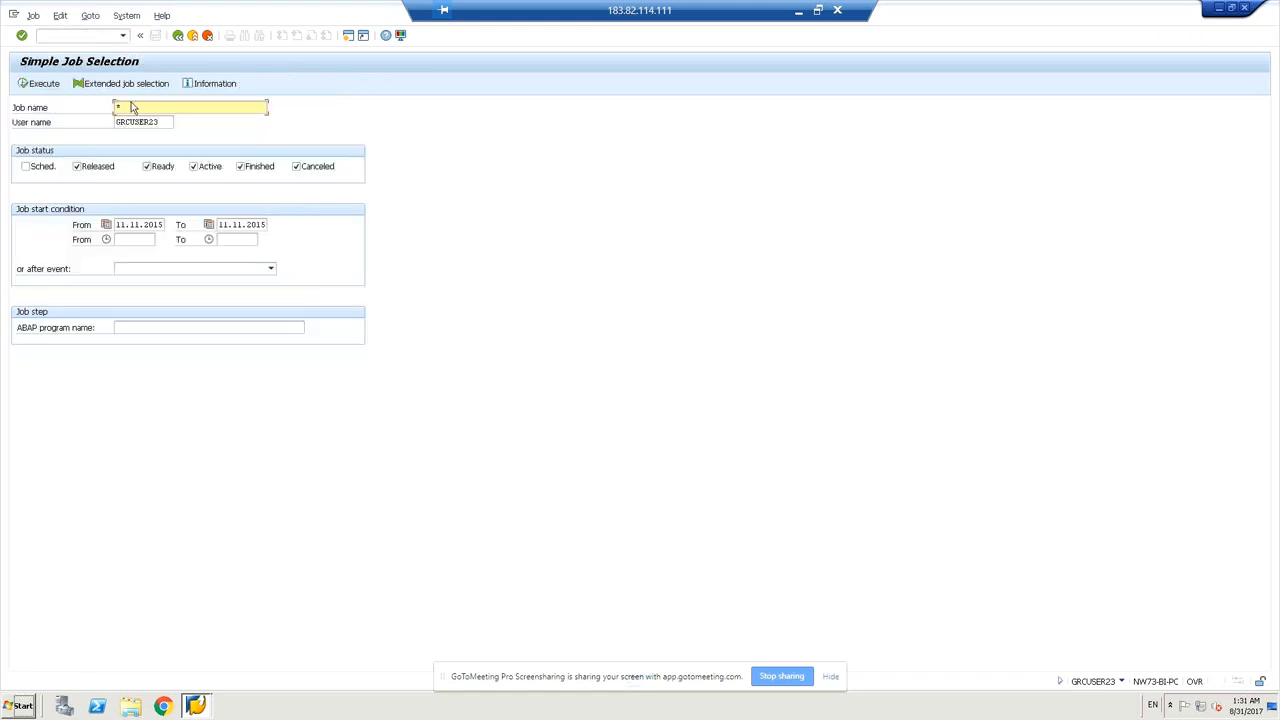
# Search for job Z_MM_RSBTCDEL with the Sched. status included.
pyautogui.click(133, 107)
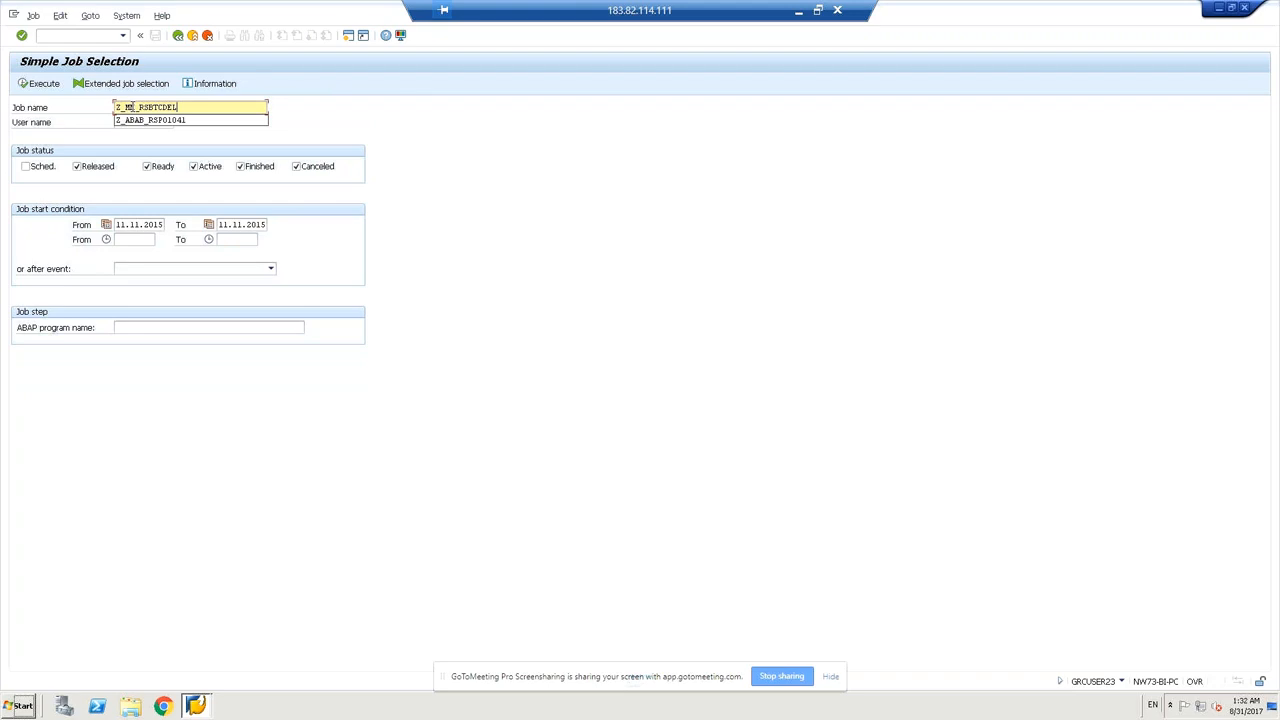
pyautogui.click(508, 177)
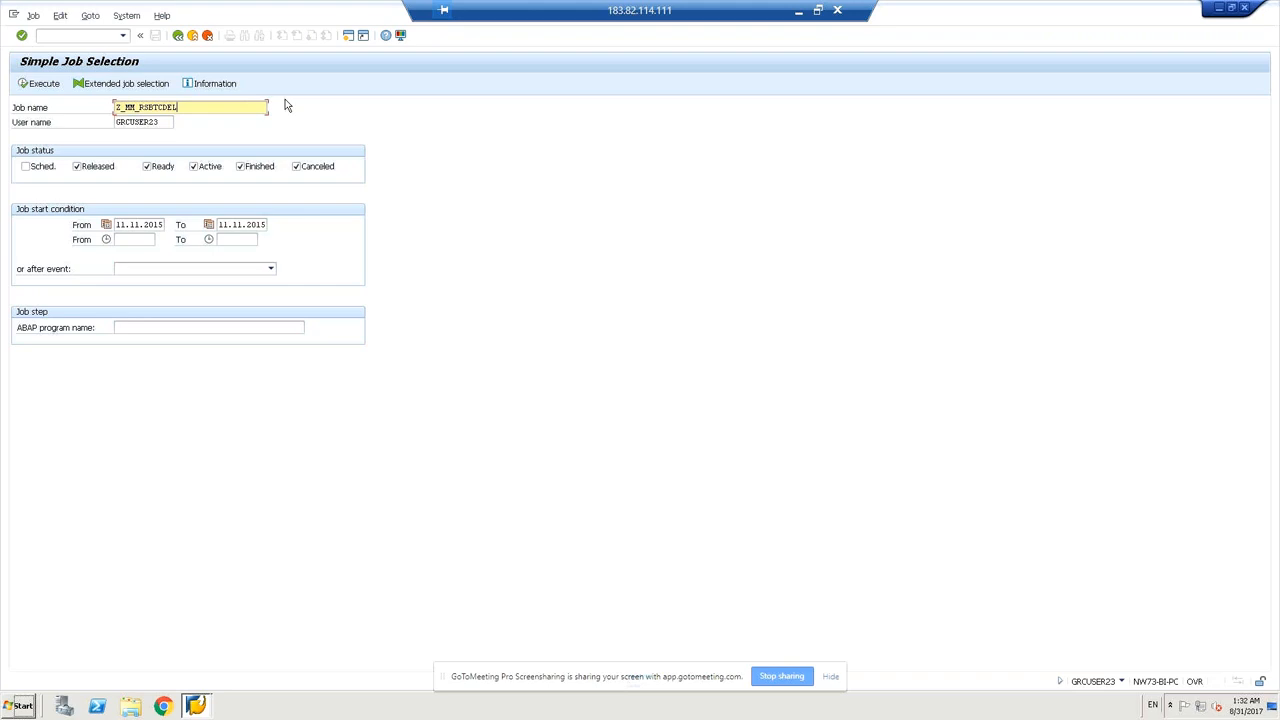
pyautogui.click(27, 170)
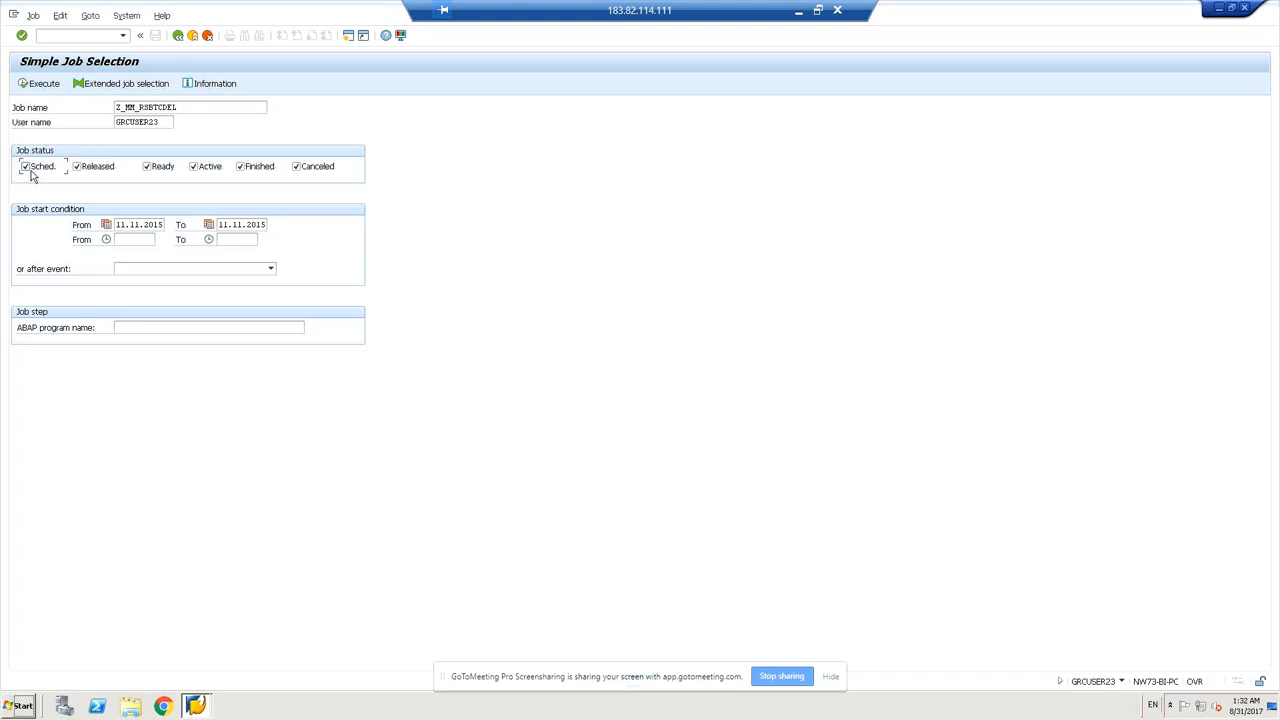
# List the two scheduled Z_MM_RSBTCDEL jobs, then go to job definition with /nsm36.
pyautogui.click(43, 85)
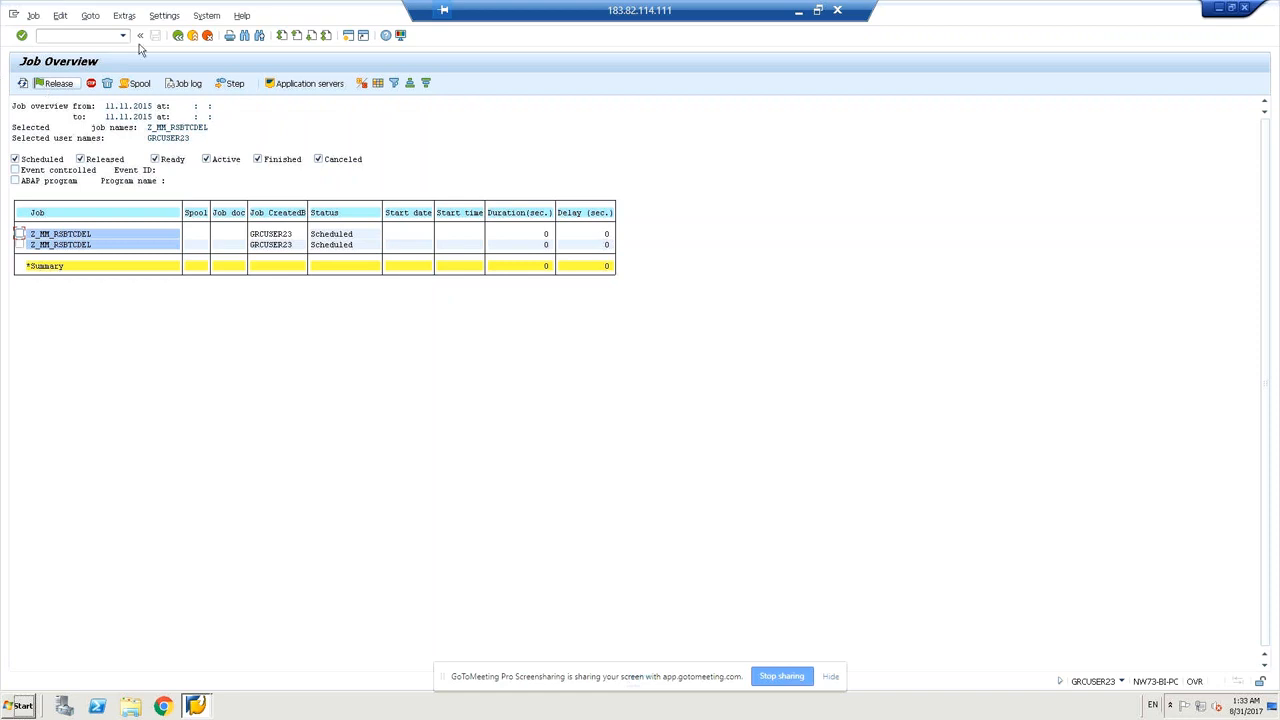
pyautogui.click(62, 35)
pyautogui.write('/nsm36')
pyautogui.press('Return')
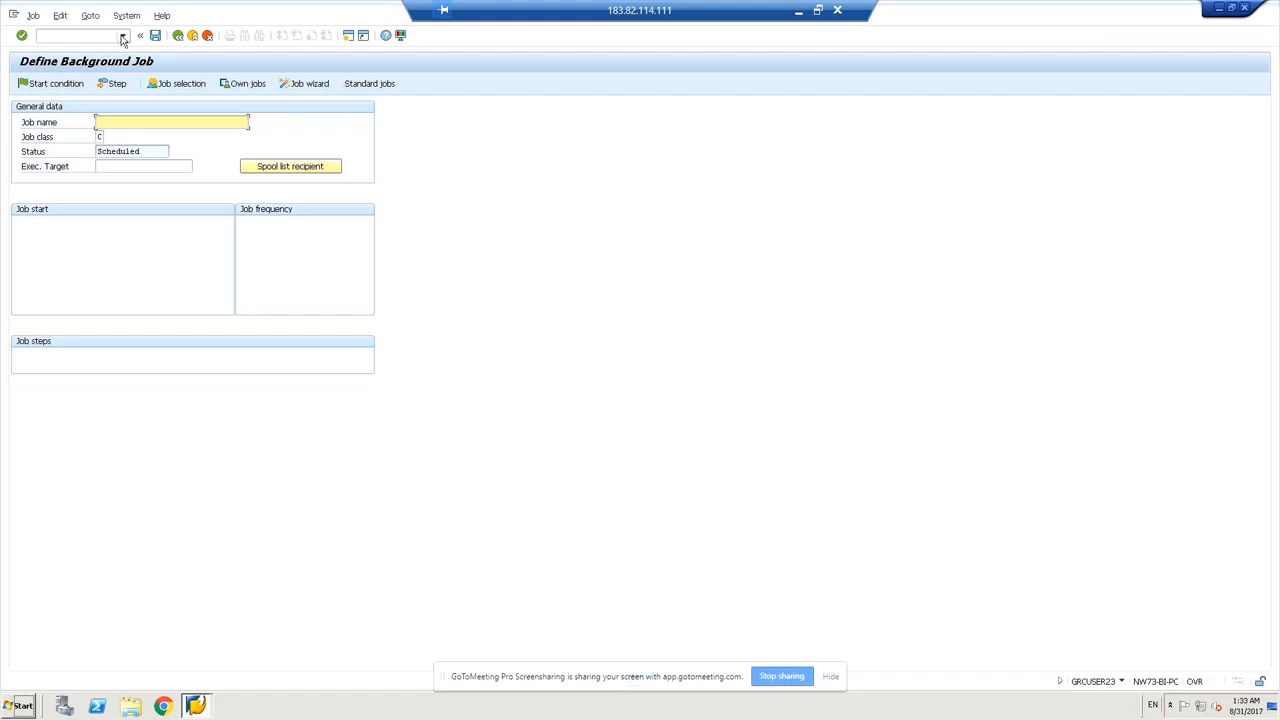
# Set the start condition to After job with Start status-dependent ticked.
pyautogui.click(61, 91)
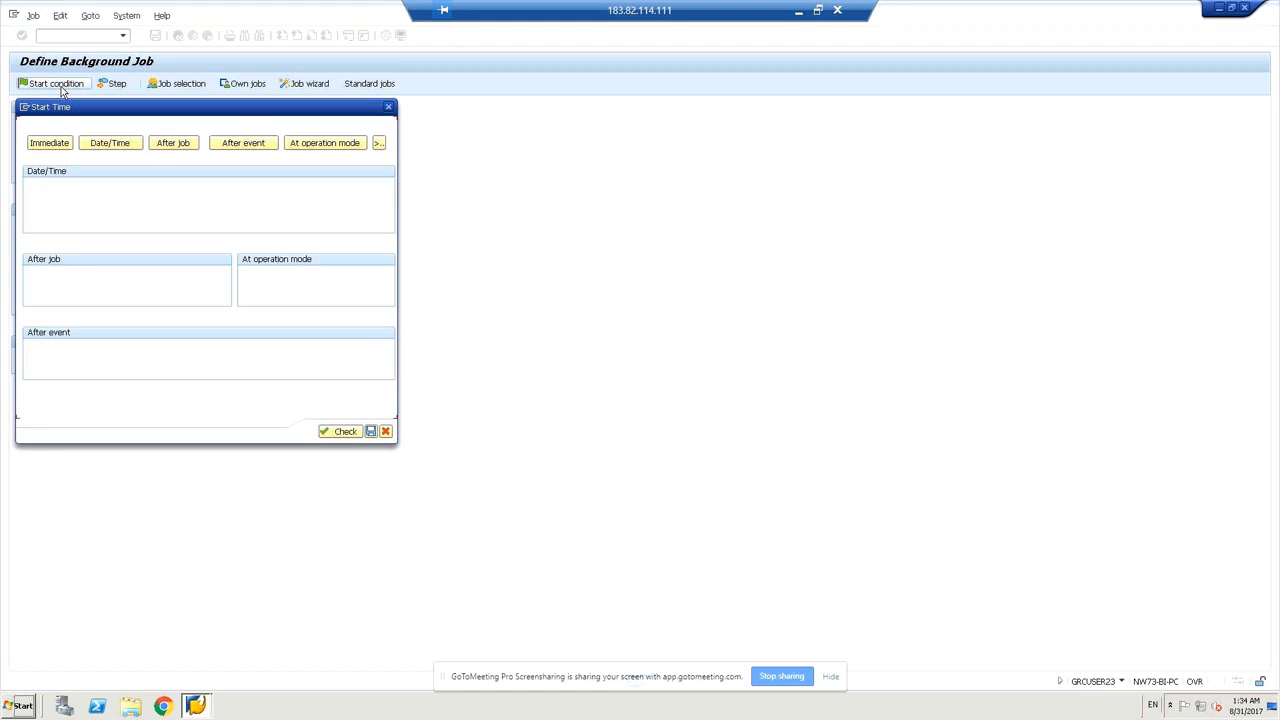
pyautogui.click(174, 145)
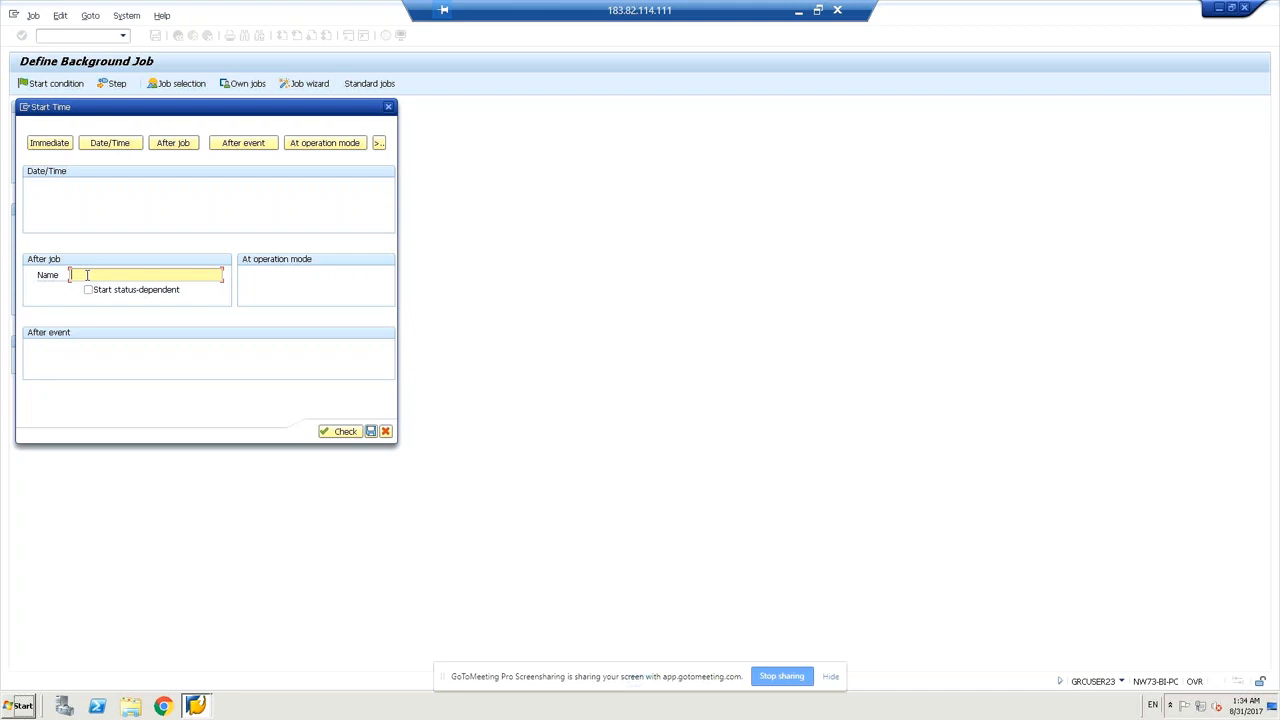
pyautogui.click(88, 290)
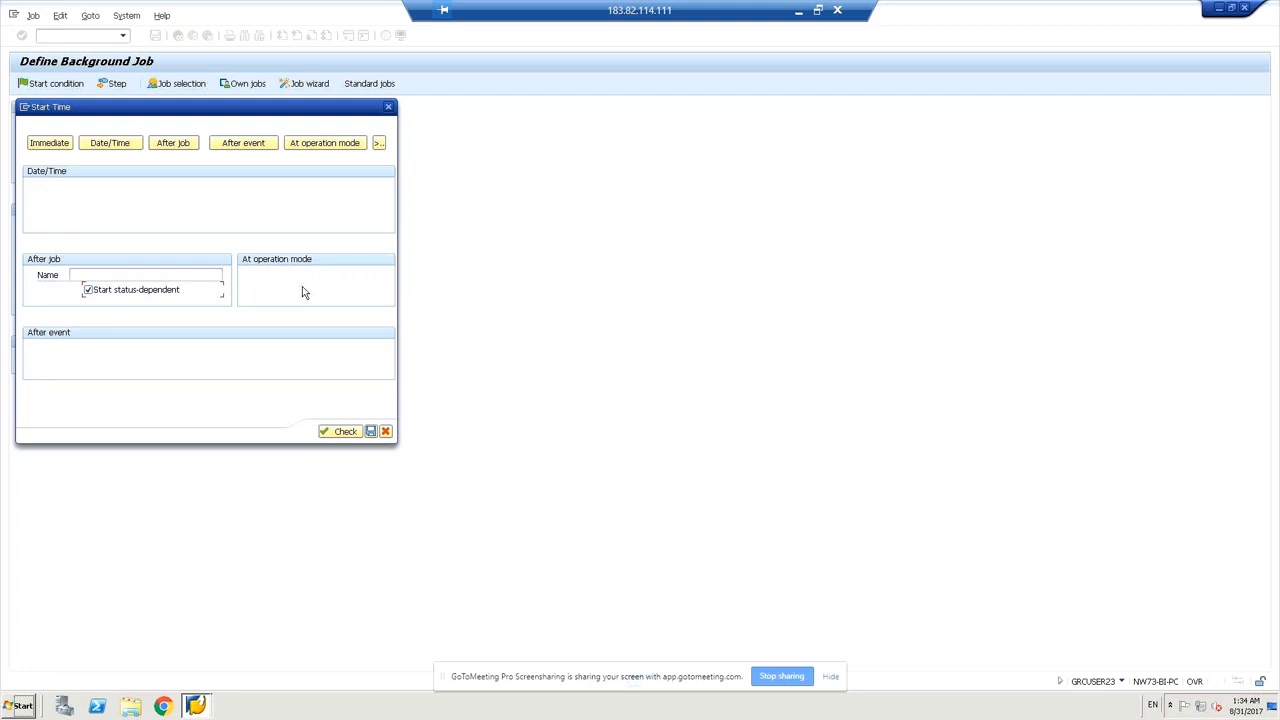
pyautogui.click(146, 274)
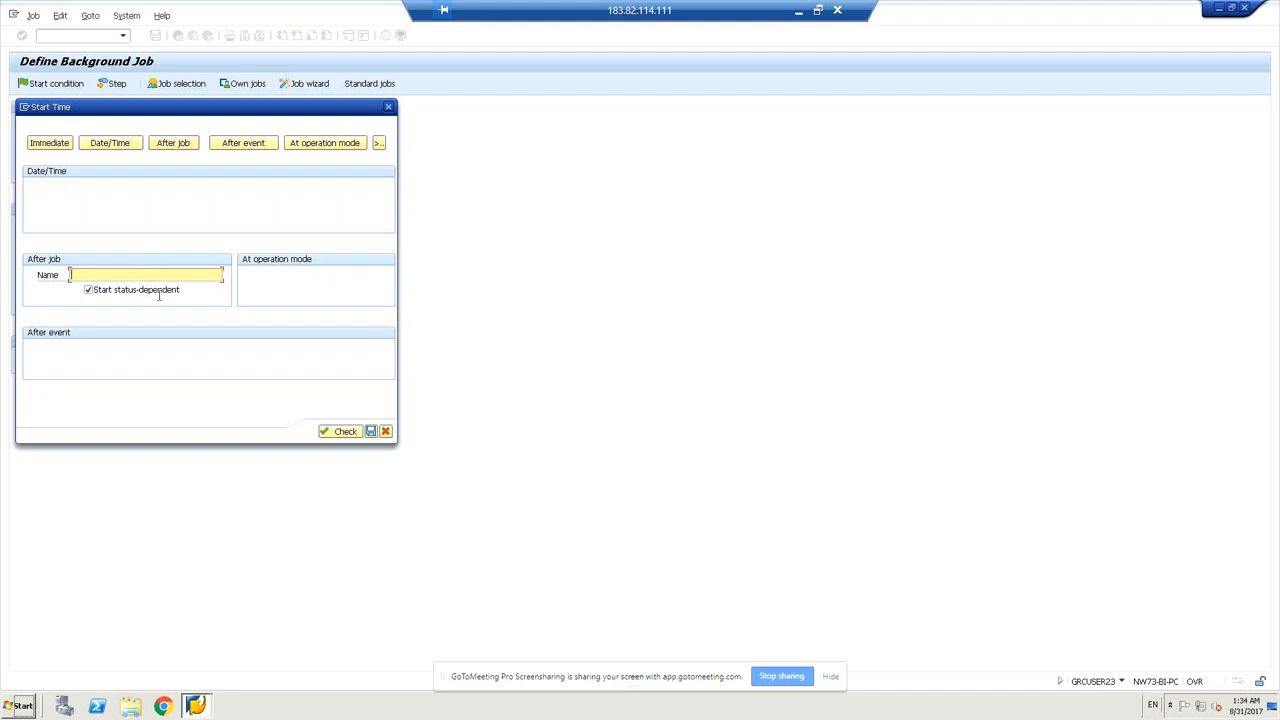
# Choose the Workday/time start option and bring up the 34 factory calendars.
pyautogui.click(380, 146)
pyautogui.click(356, 432)
pyautogui.click(378, 145)
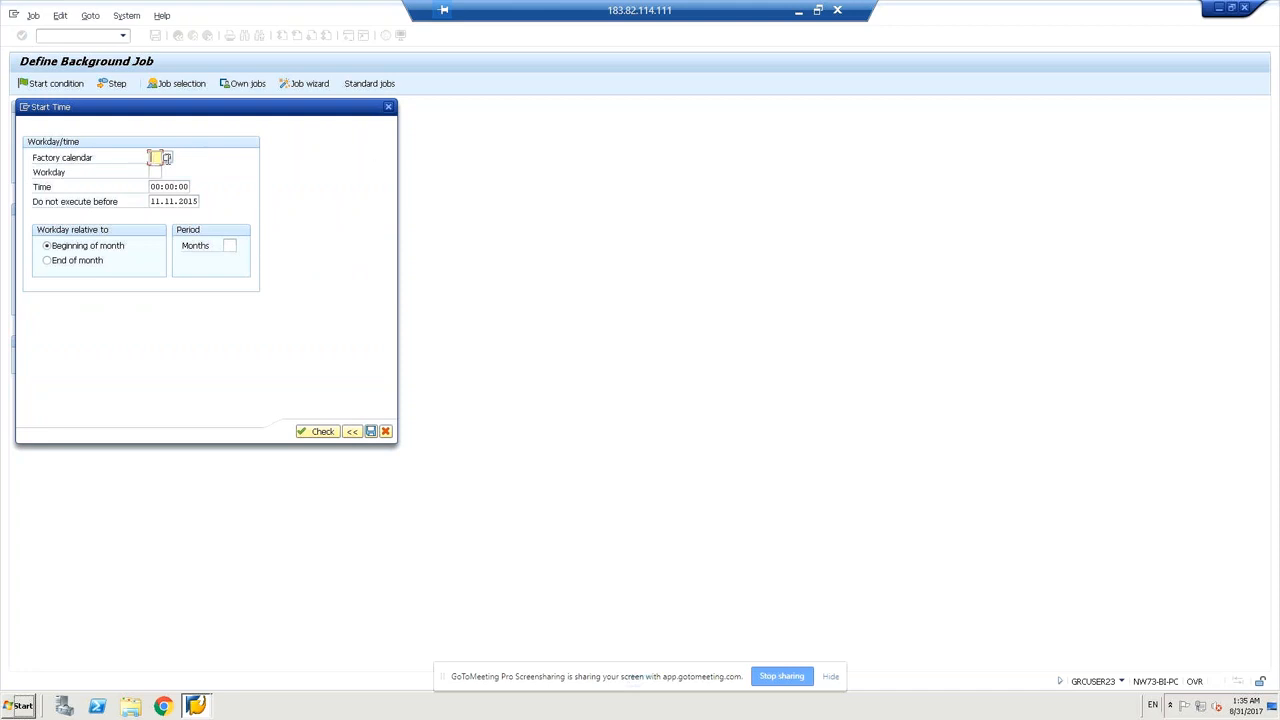
pyautogui.click(168, 159)
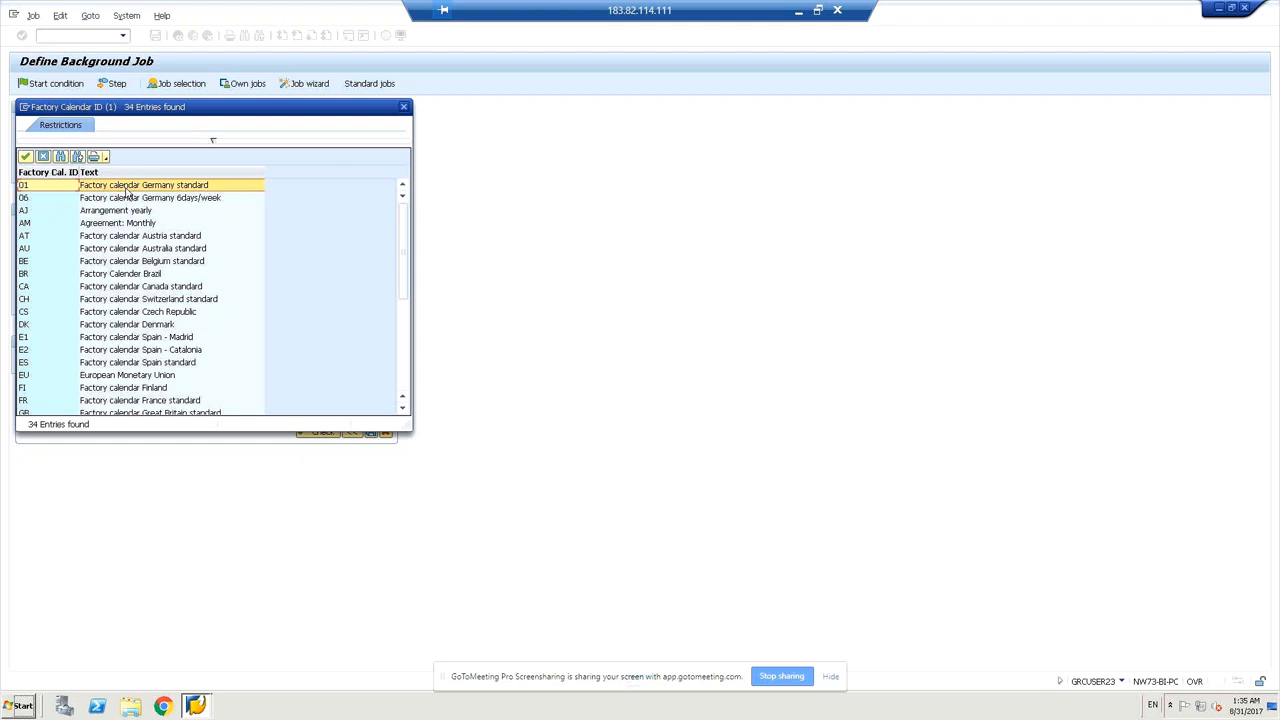
# Use factory calendar 01 (Germany standard) with workday 01, check, and save the start condition.
pyautogui.click(128, 188)
pyautogui.doubleClick(128, 188)
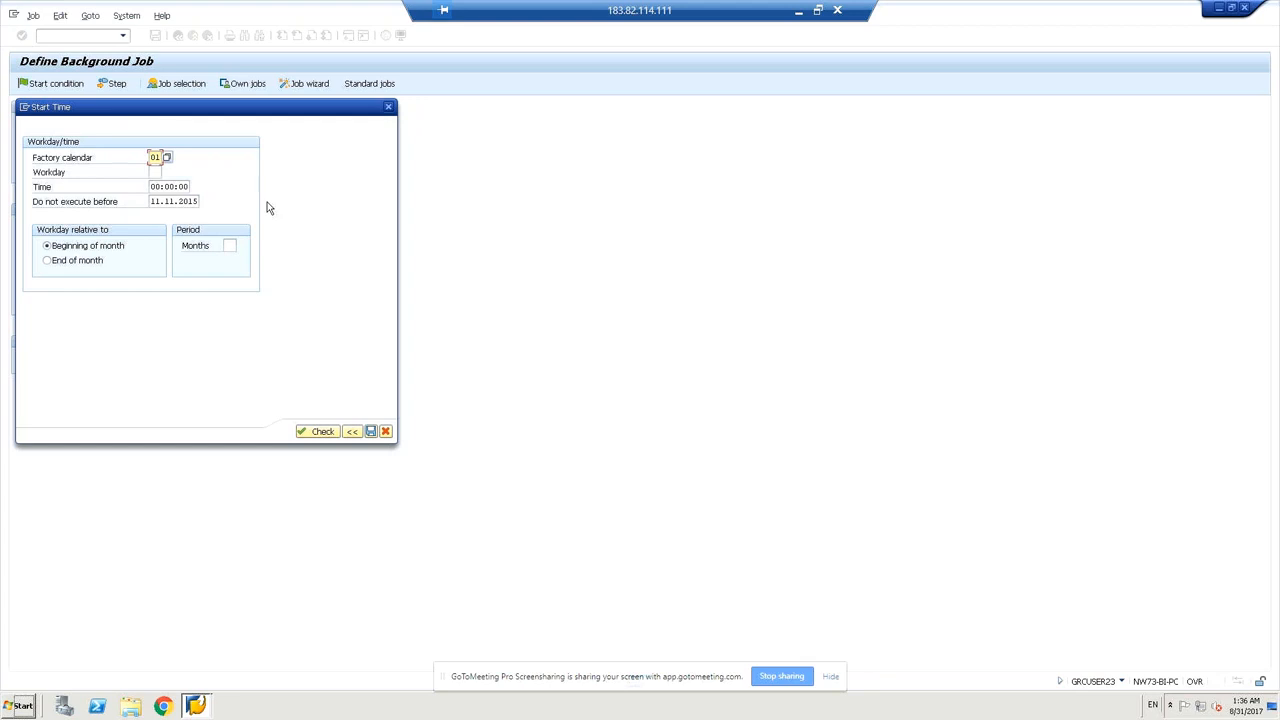
pyautogui.click(156, 171)
pyautogui.write('1')
pyautogui.press('BackSpace')
pyautogui.write('01')
pyautogui.click(322, 432)
pyautogui.click(370, 432)
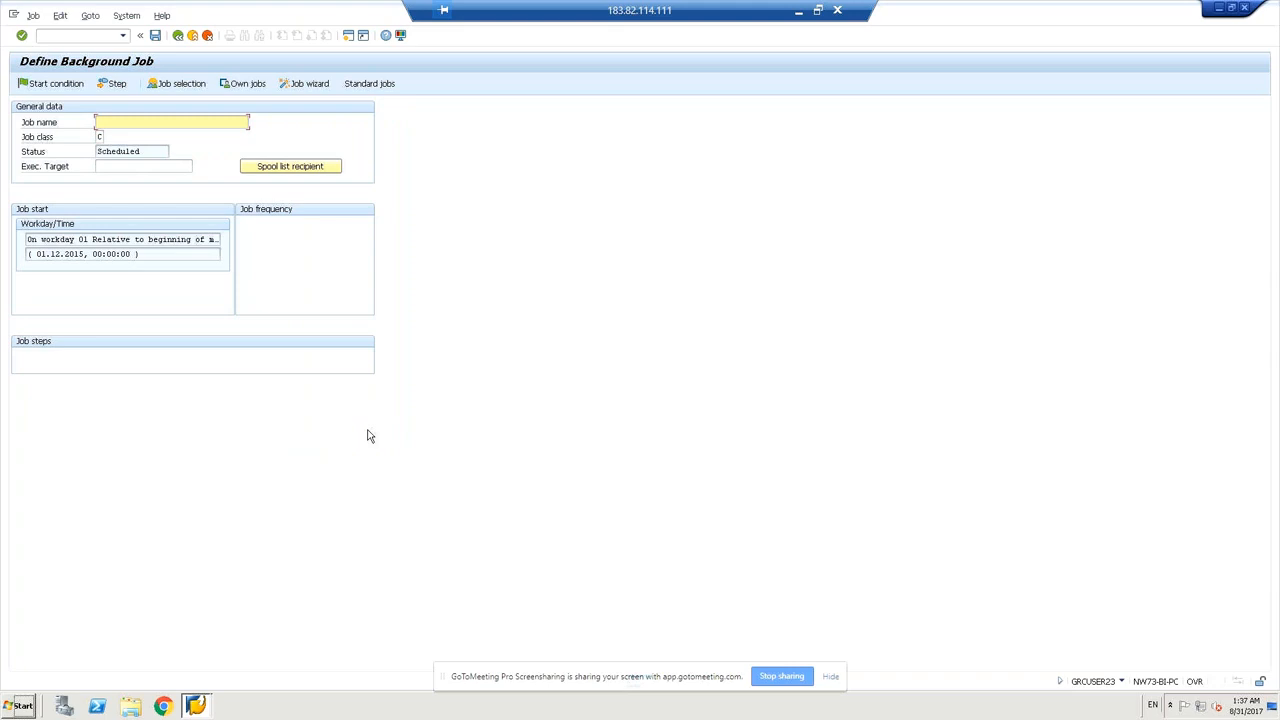
# Name the job Z_MM_RSBTCDEL2 and move on to Create Step 1.
pyautogui.click(155, 37)
pyautogui.write('z')
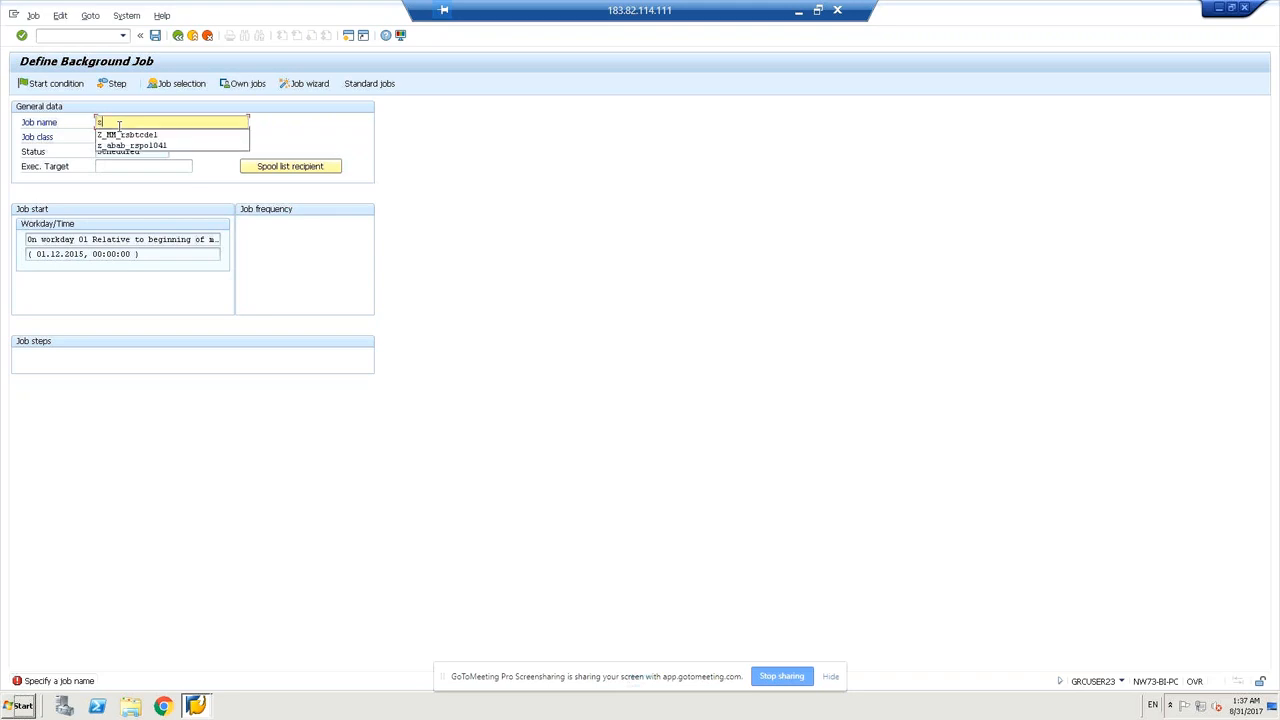
pyautogui.write('_')
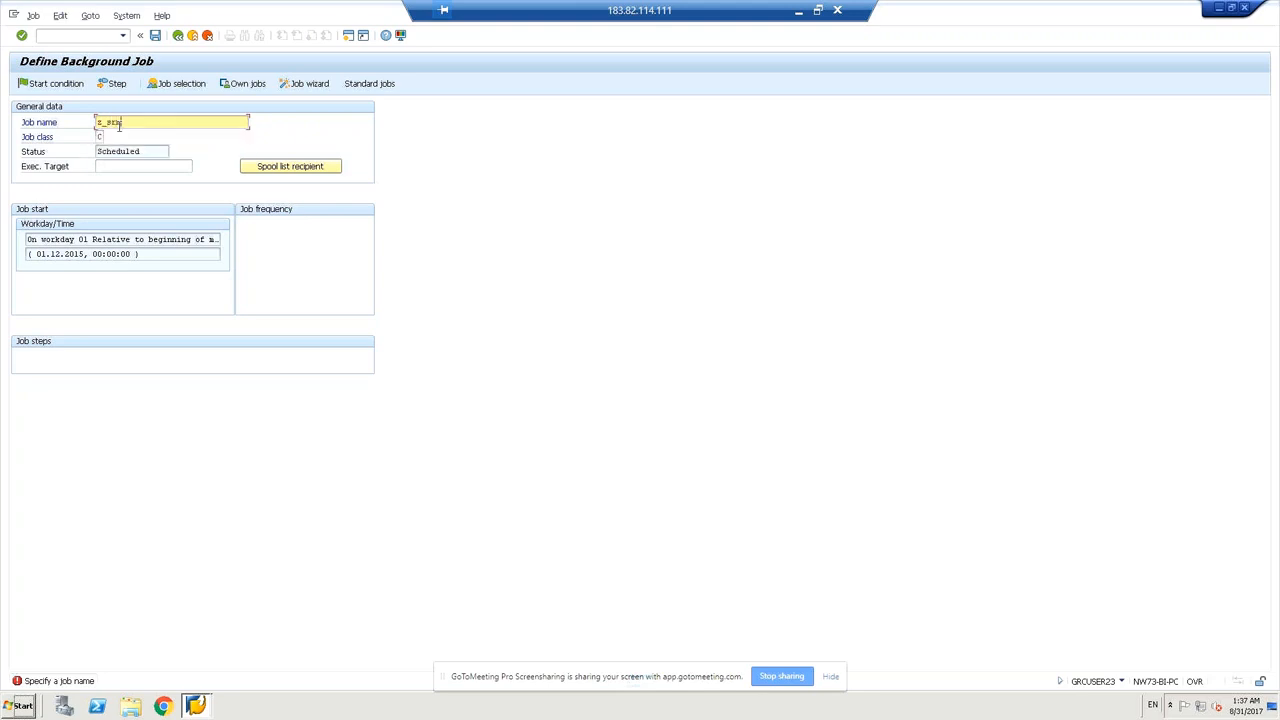
pyautogui.write('MM')
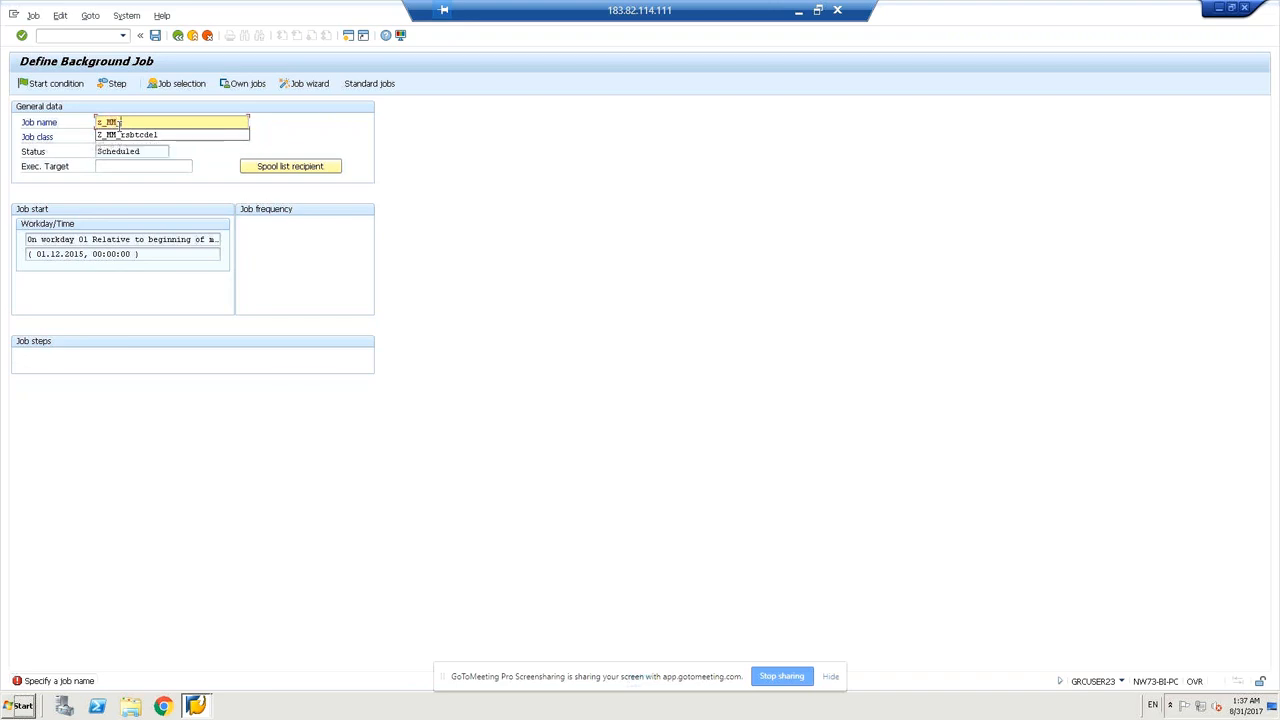
pyautogui.write('_RSBTCDEL2')
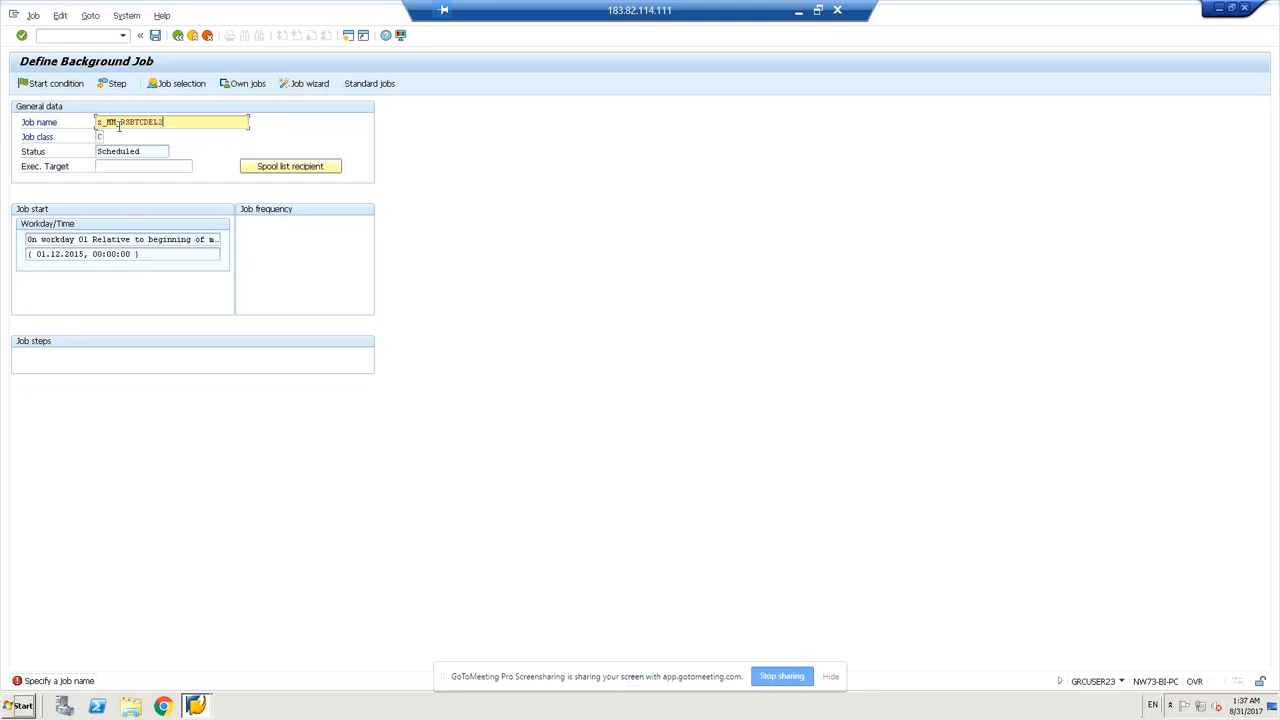
pyautogui.press('Return')
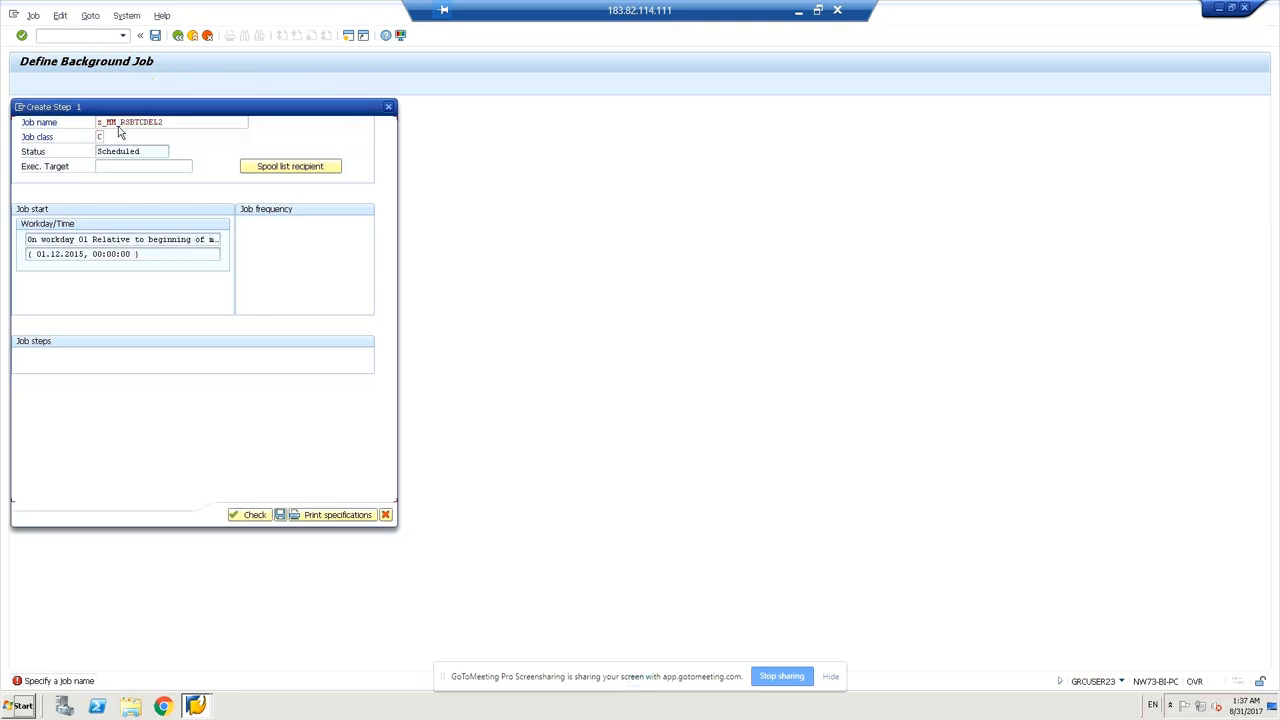
# Define step 1 as ABAP program RSBTCDEL2 with variant SAP&001, check it, and save.
pyautogui.click(262, 516)
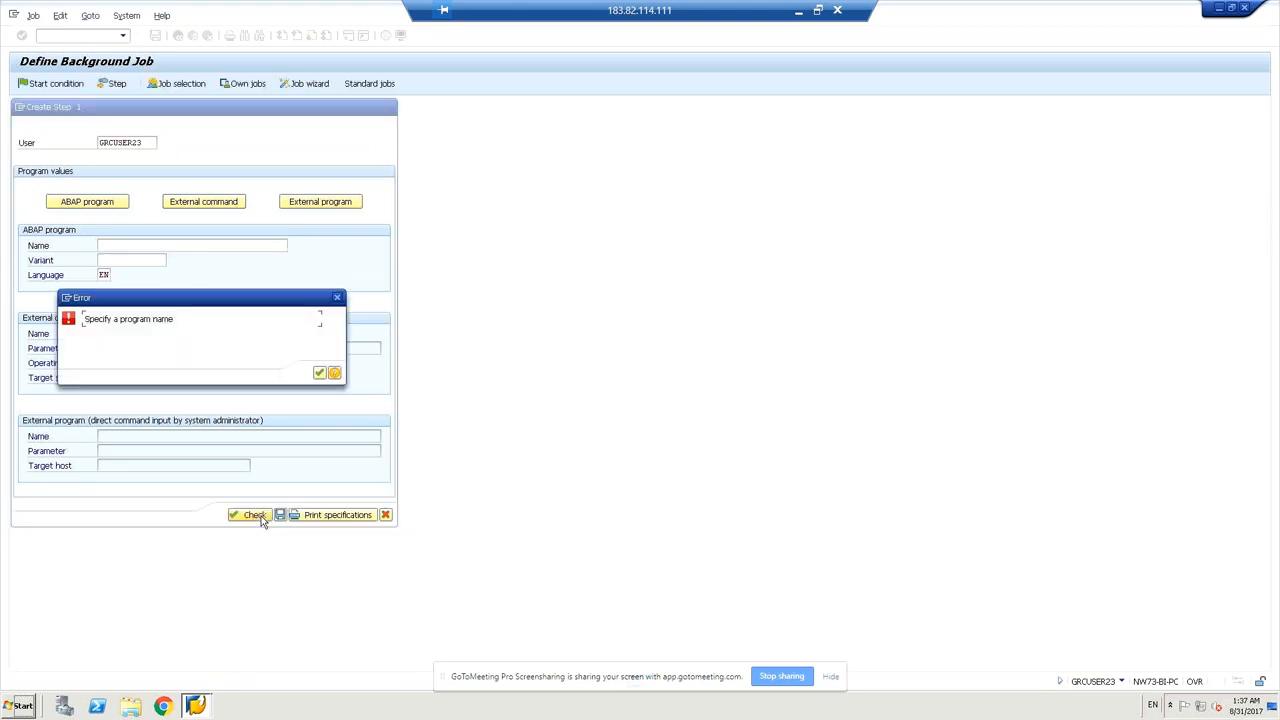
pyautogui.click(319, 372)
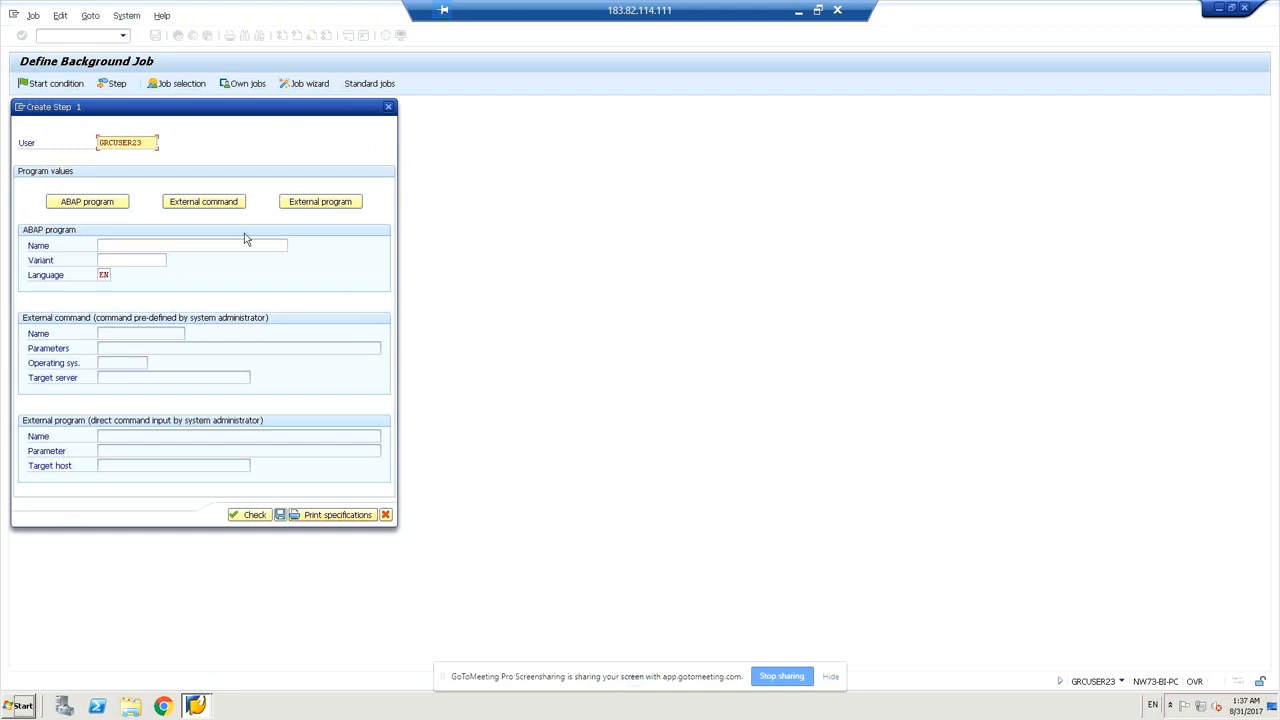
pyautogui.click(202, 245)
pyautogui.write('rsbt')
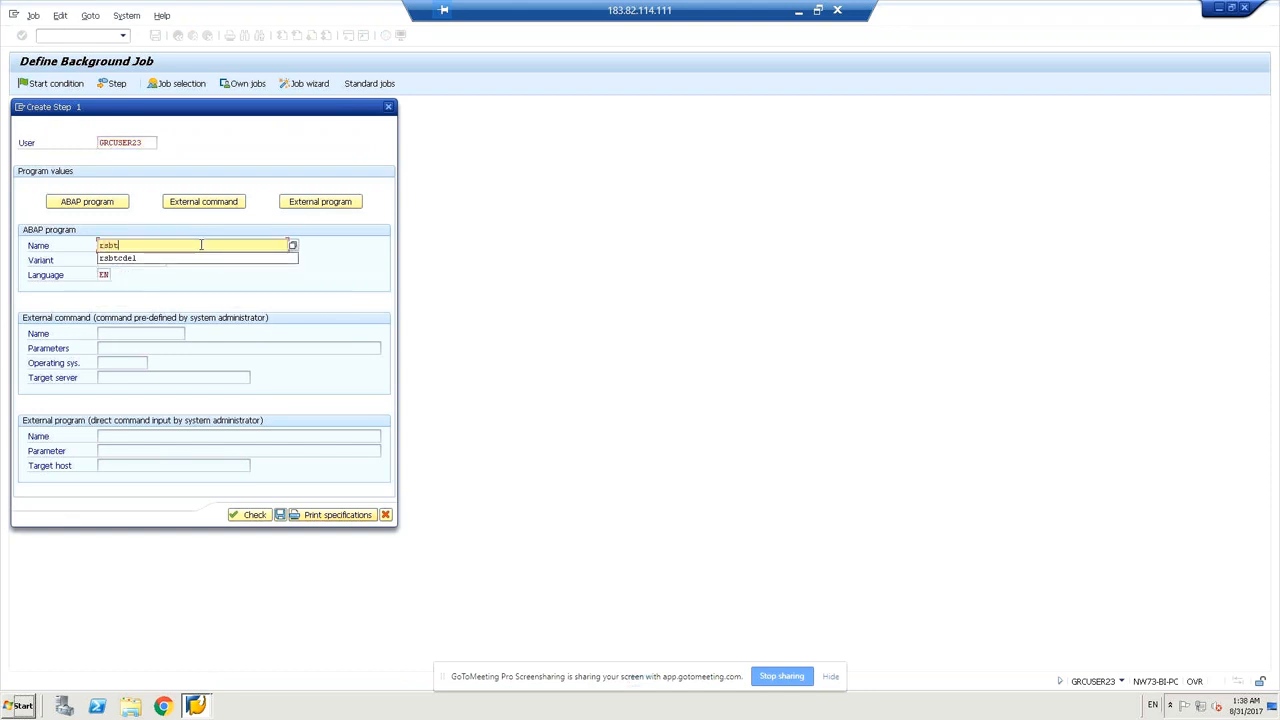
pyautogui.press('BackSpace')
pyautogui.press('BackSpace')
pyautogui.write('rsbtcdel2')
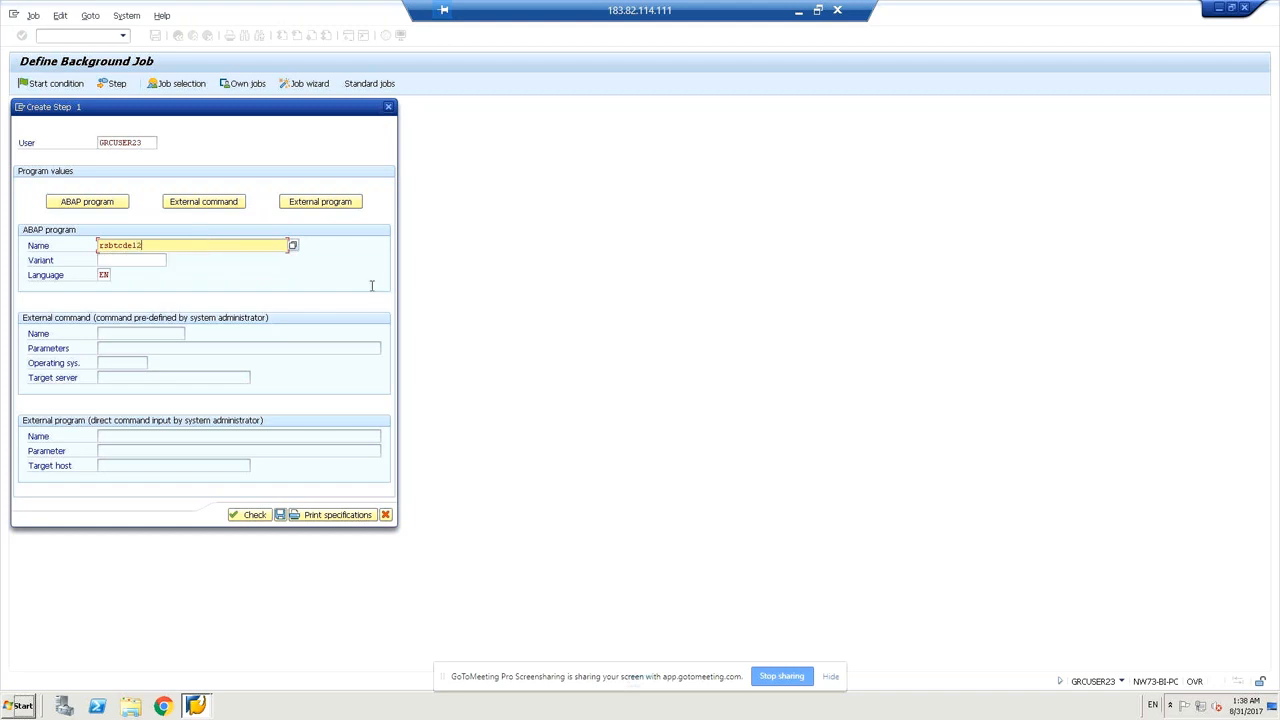
pyautogui.click(104, 260)
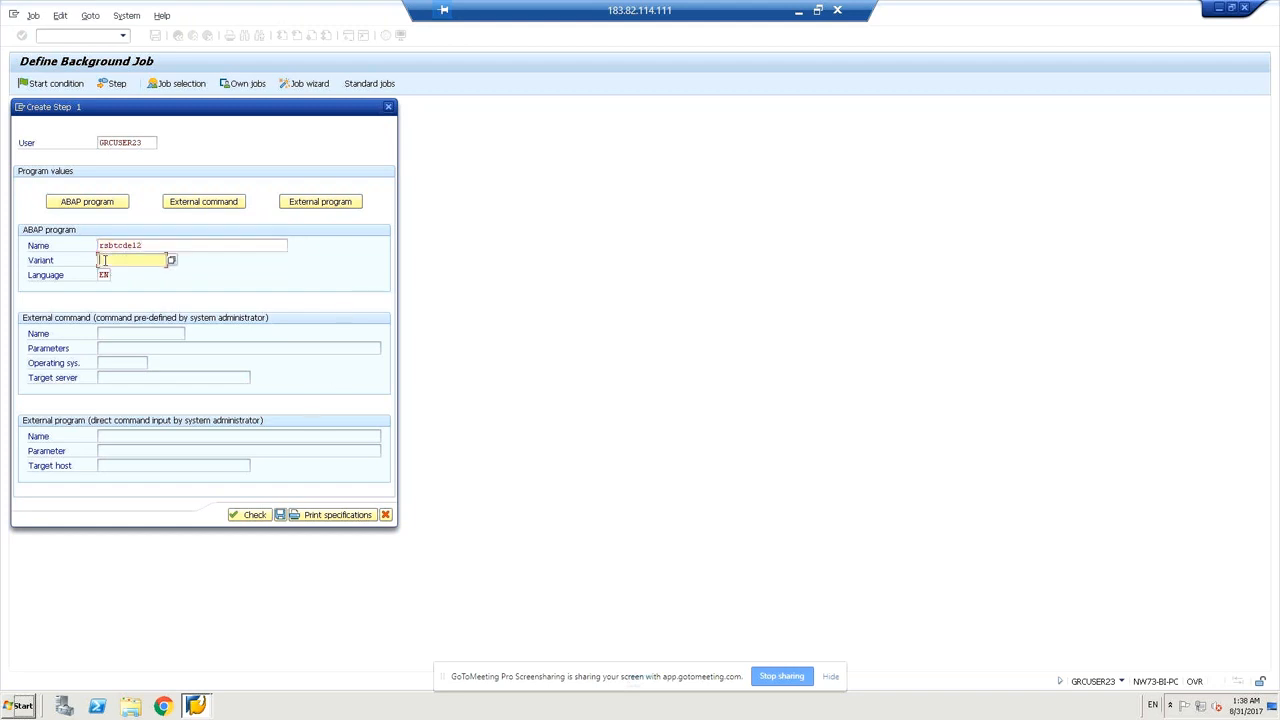
pyautogui.click(172, 262)
pyautogui.doubleClick(40, 186)
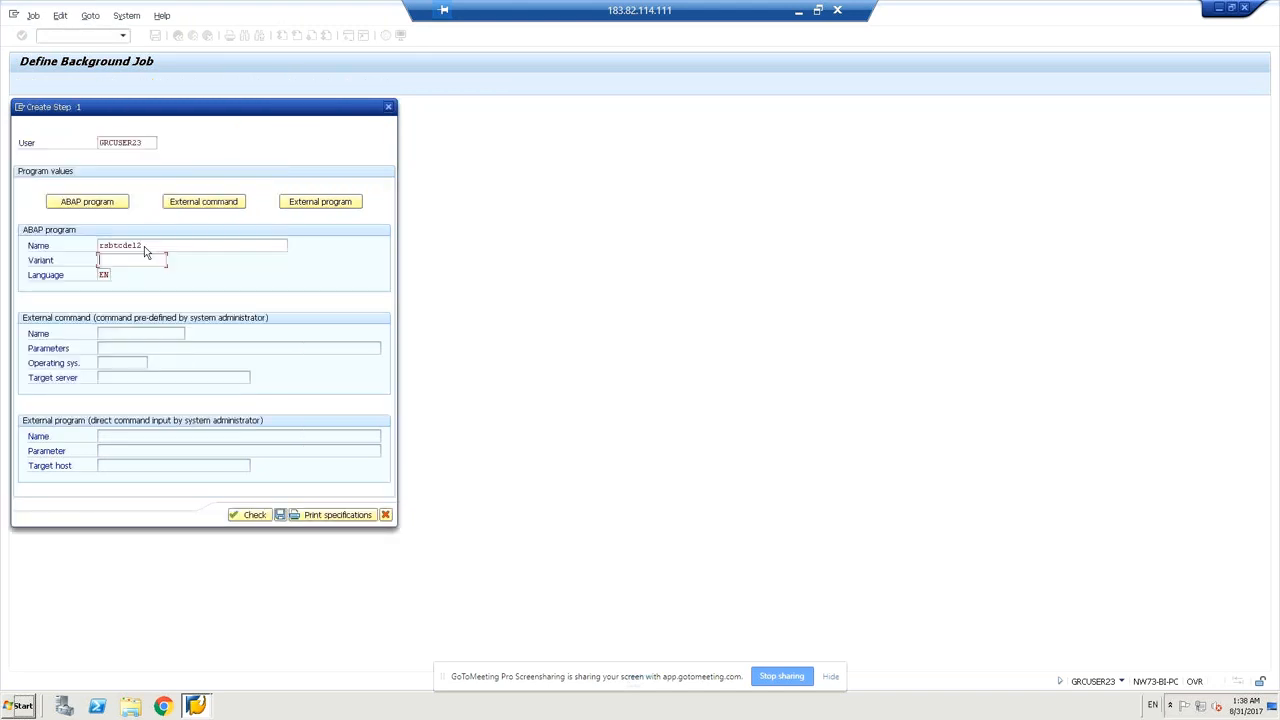
pyautogui.click(257, 515)
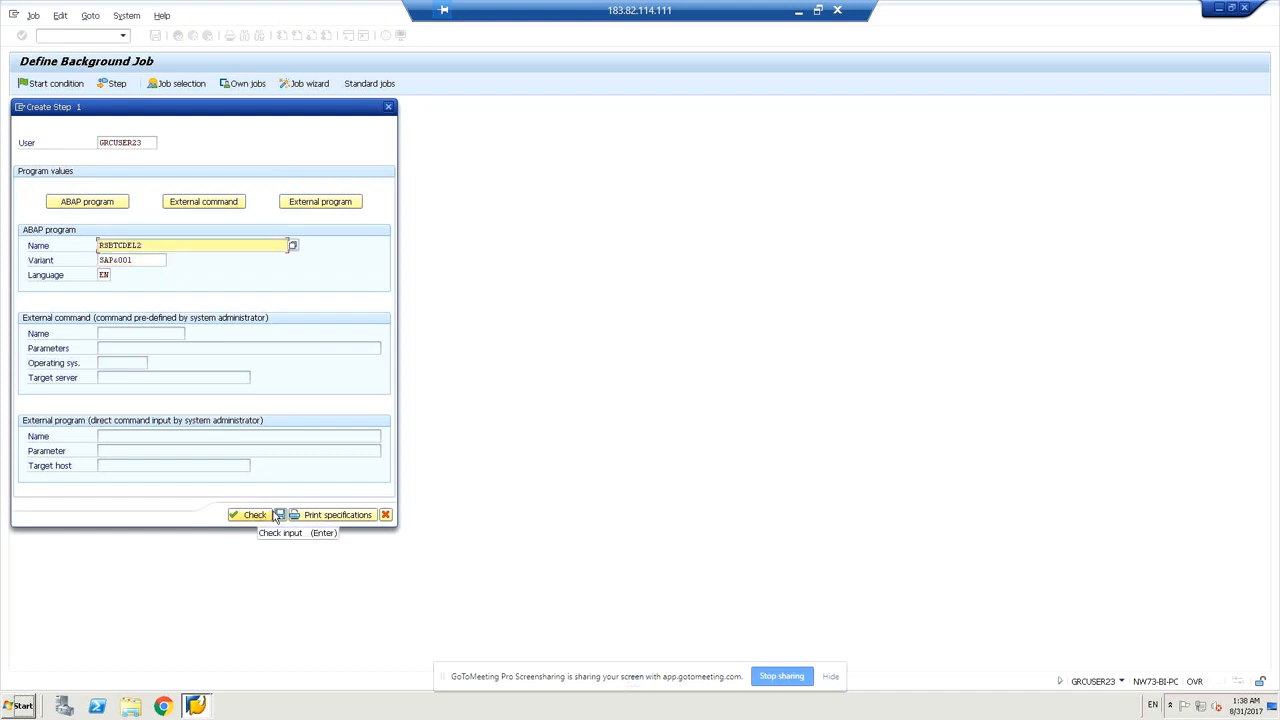
pyautogui.click(281, 515)
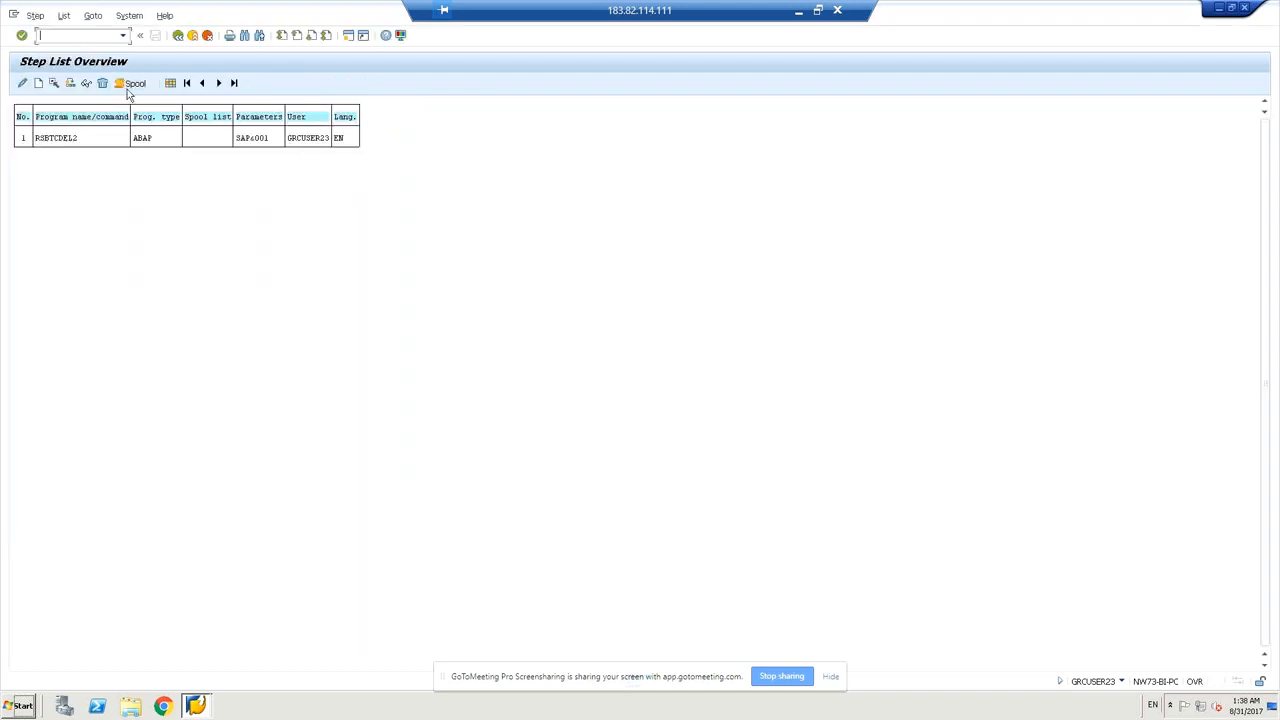
# Return to Define Background Job and save Z_MM_RSBTCDEL2 as Released.
pyautogui.click(178, 37)
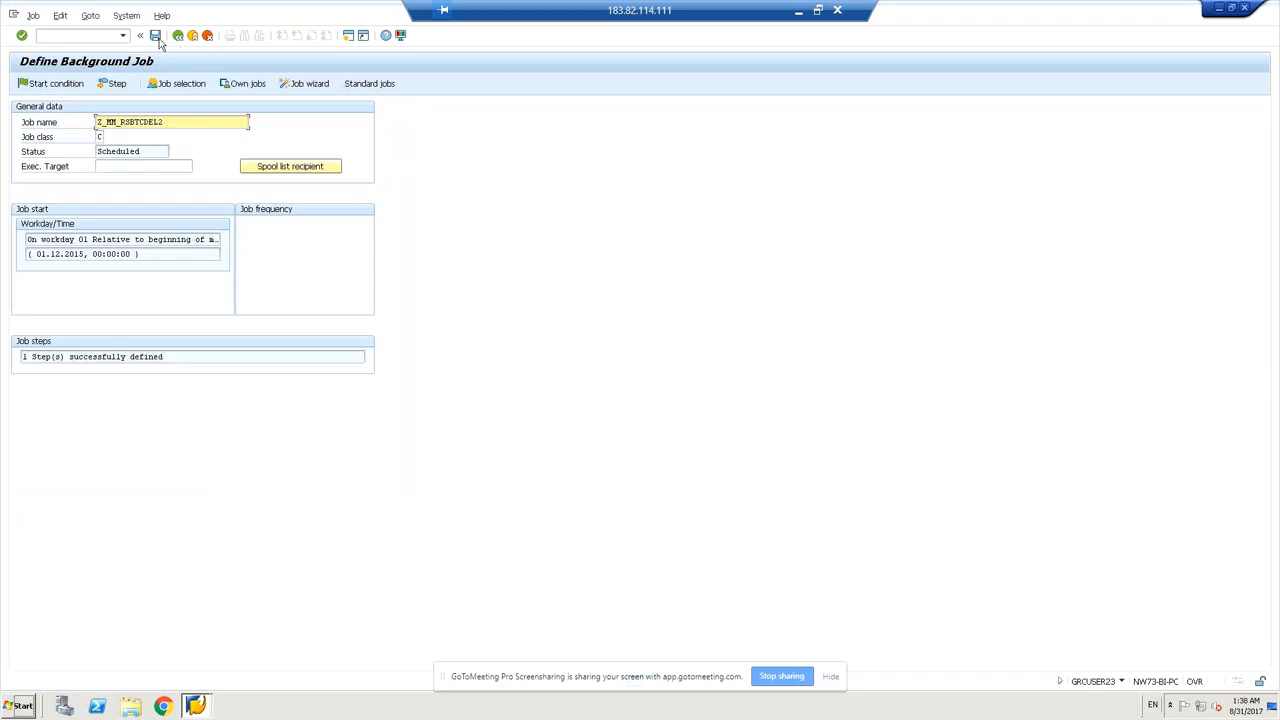
pyautogui.click(156, 36)
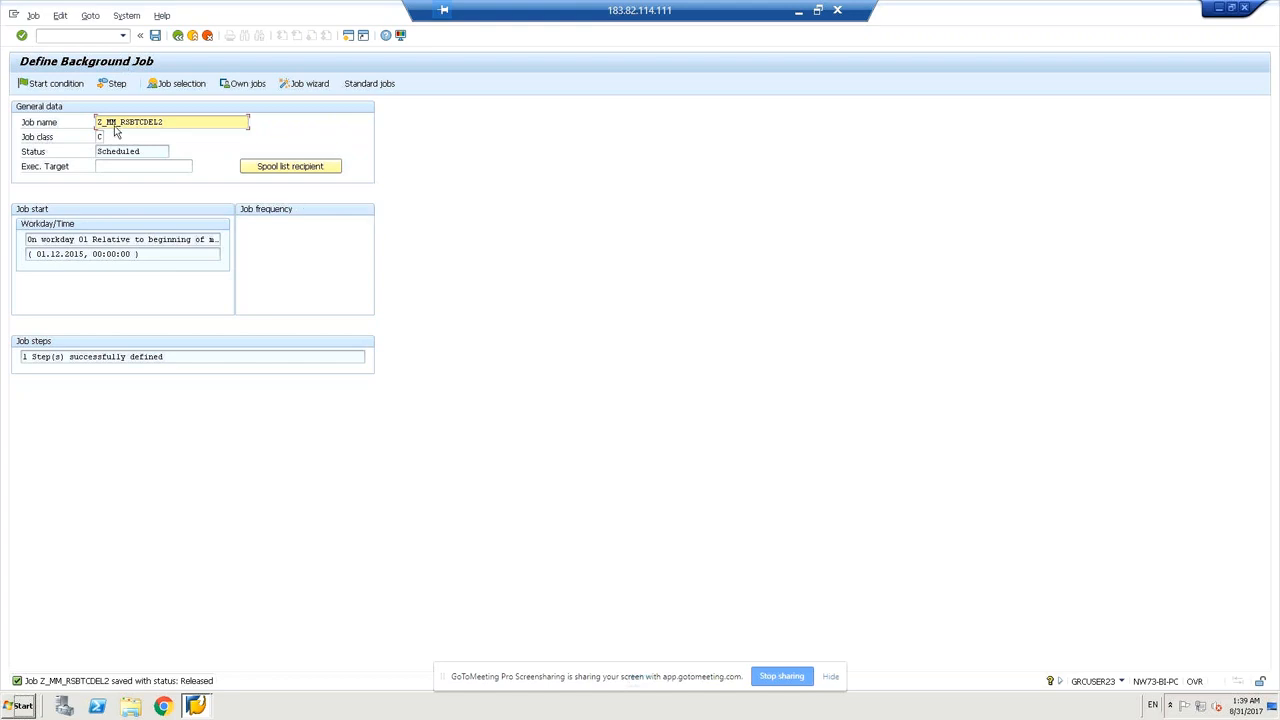
pyautogui.click(52, 85)
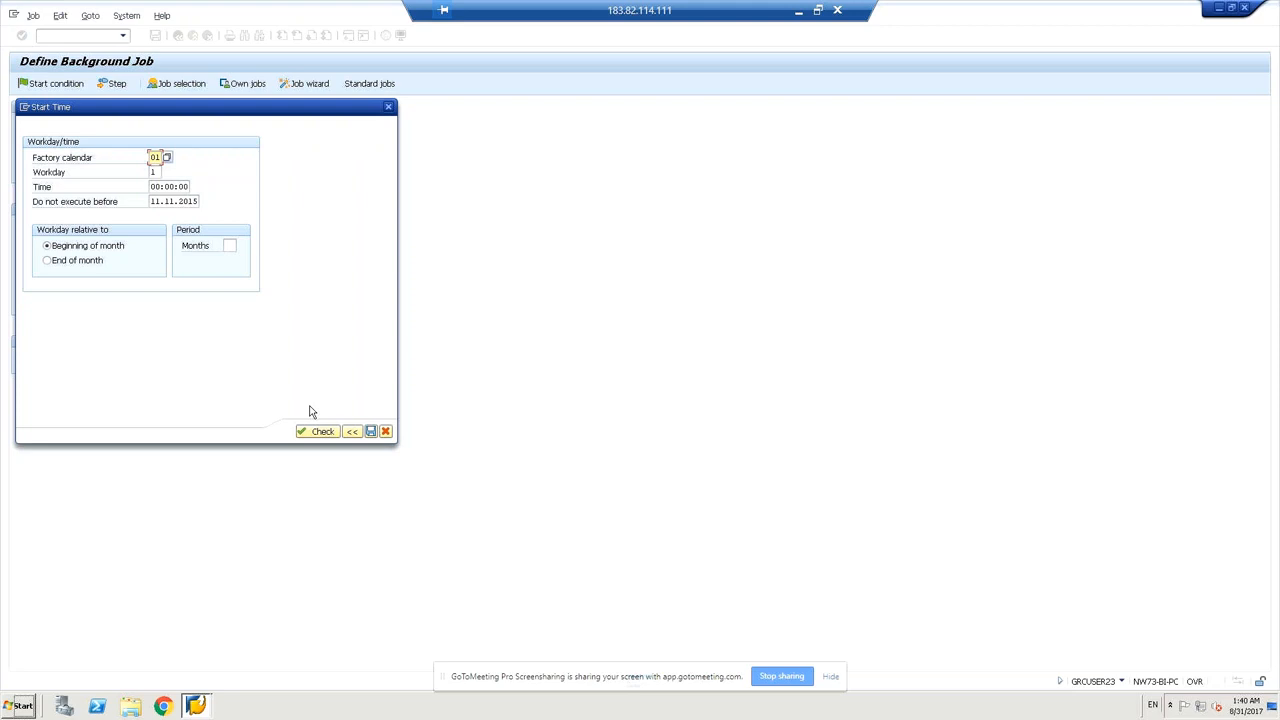
pyautogui.click(388, 108)
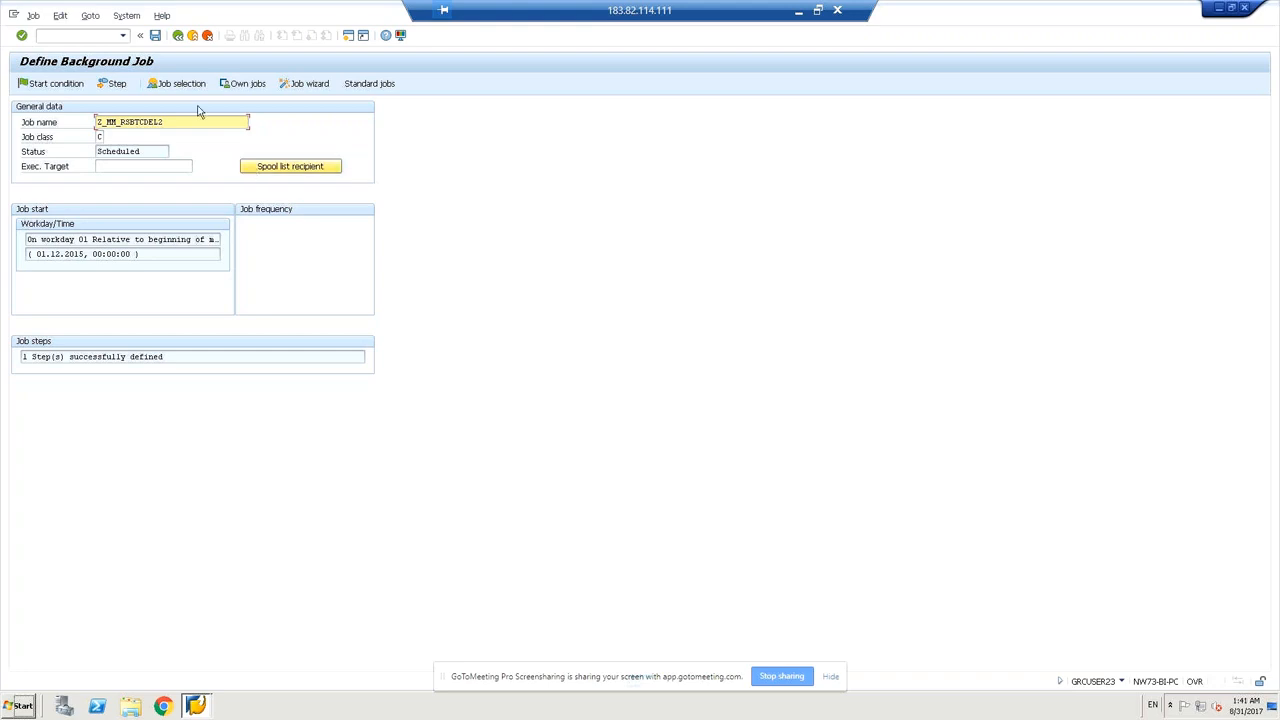
pyautogui.click(121, 90)
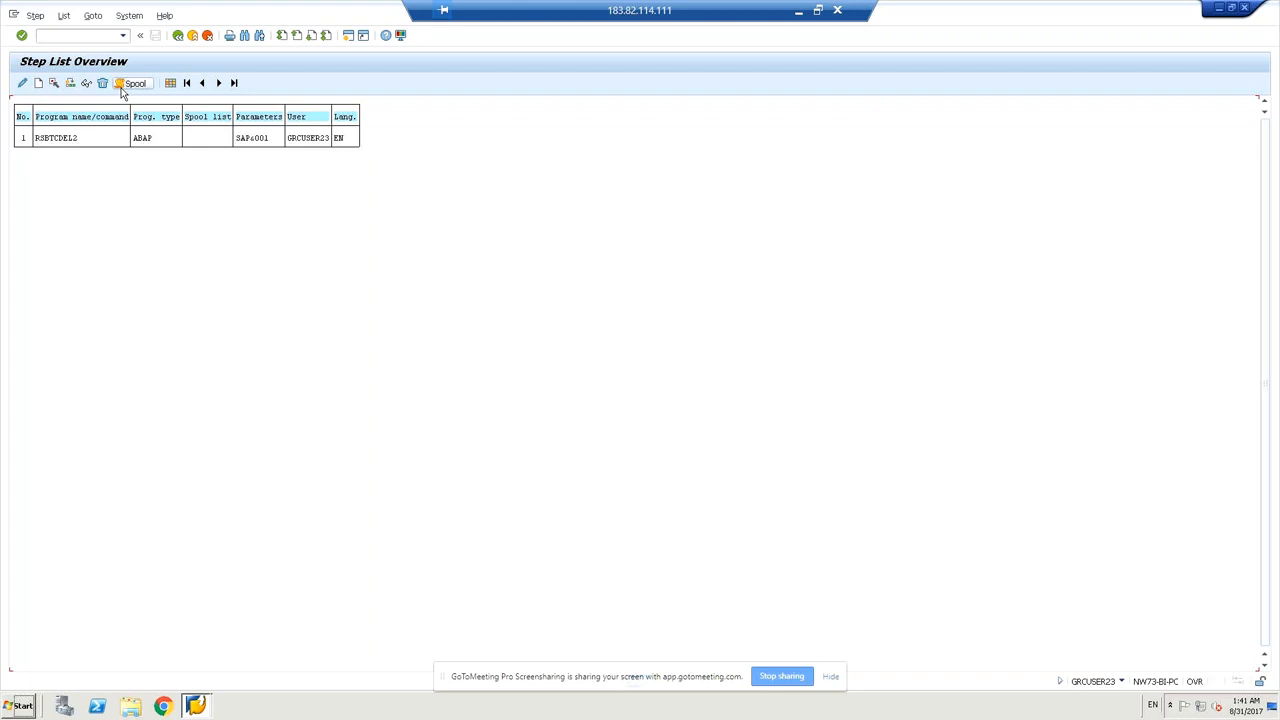
pyautogui.click(178, 36)
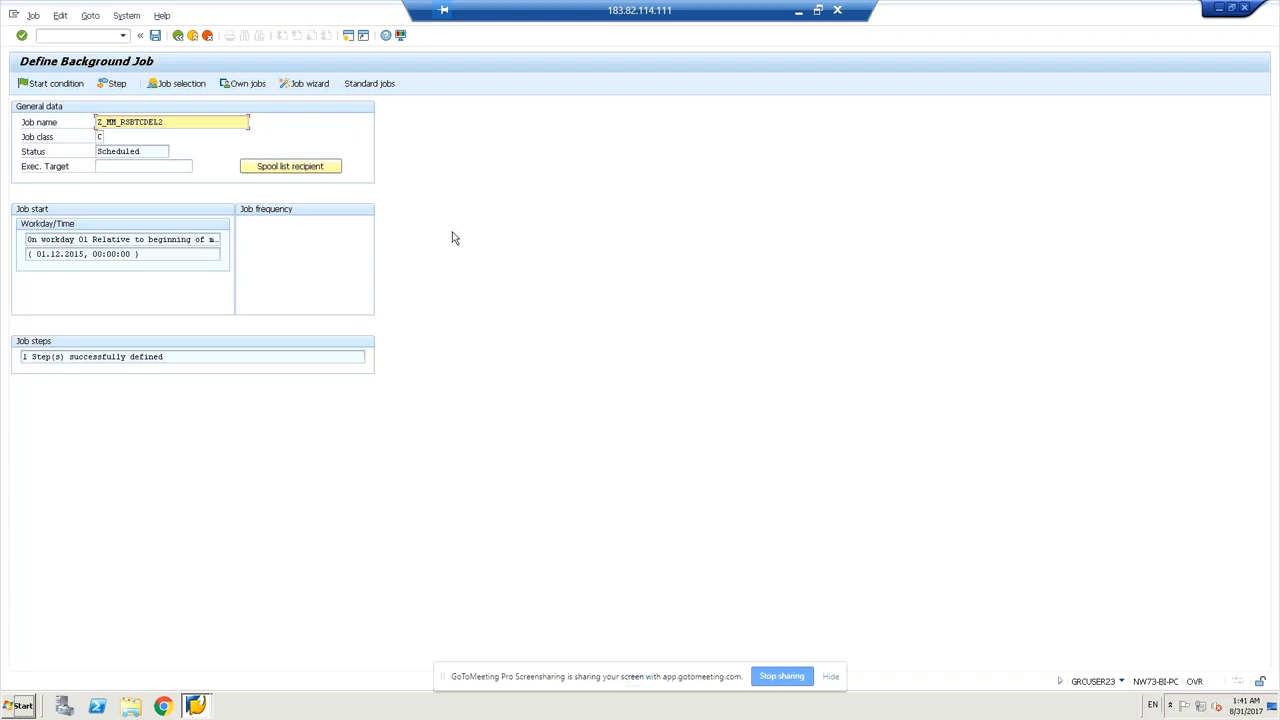
# Open the overview of all jobs, then return to the Z_MM_RSBTCDEL2 job definition.
pyautogui.click(175, 86)
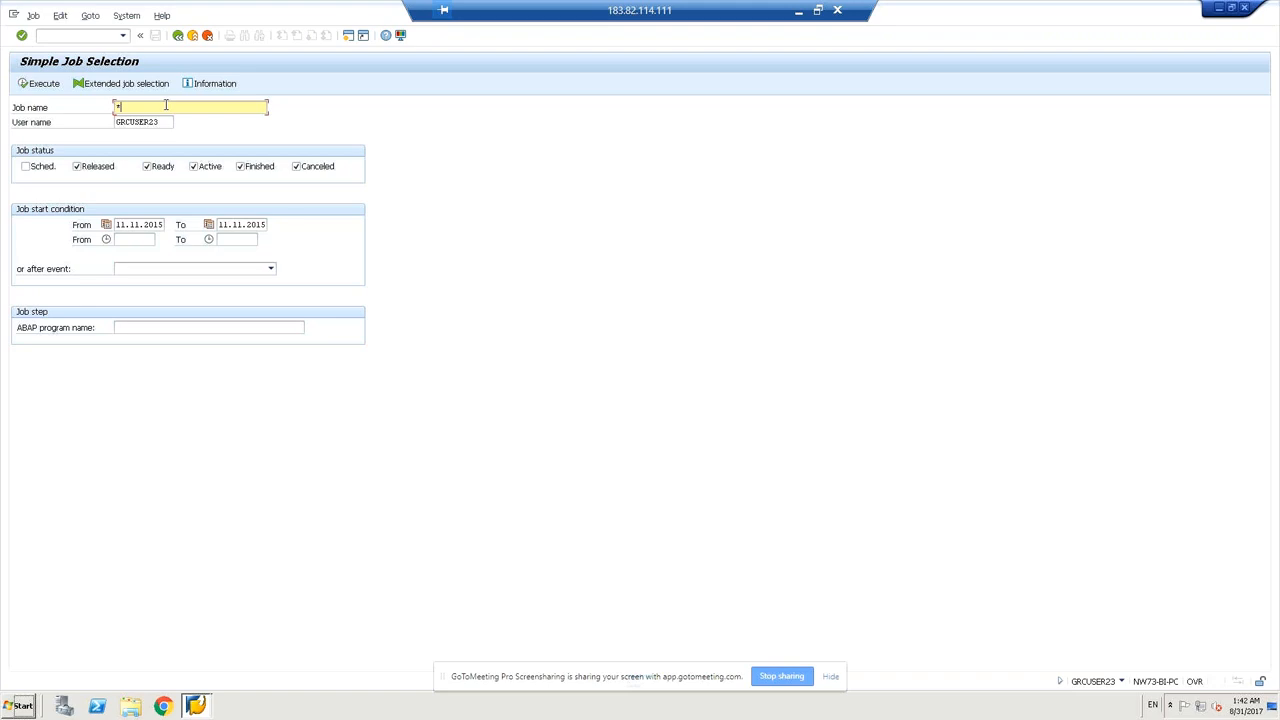
pyautogui.click(178, 37)
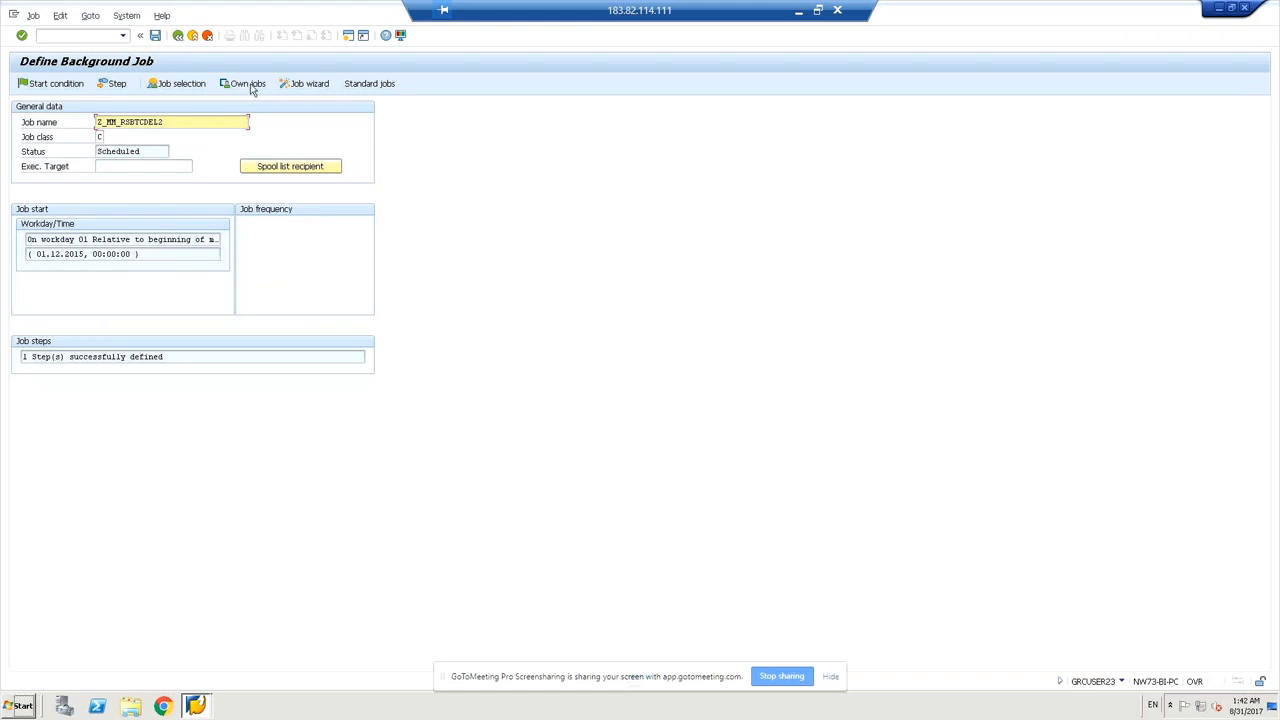
# View the list of your own jobs, then go back to the Z_MM_RSBTCDEL2 definition screen.
pyautogui.click(249, 84)
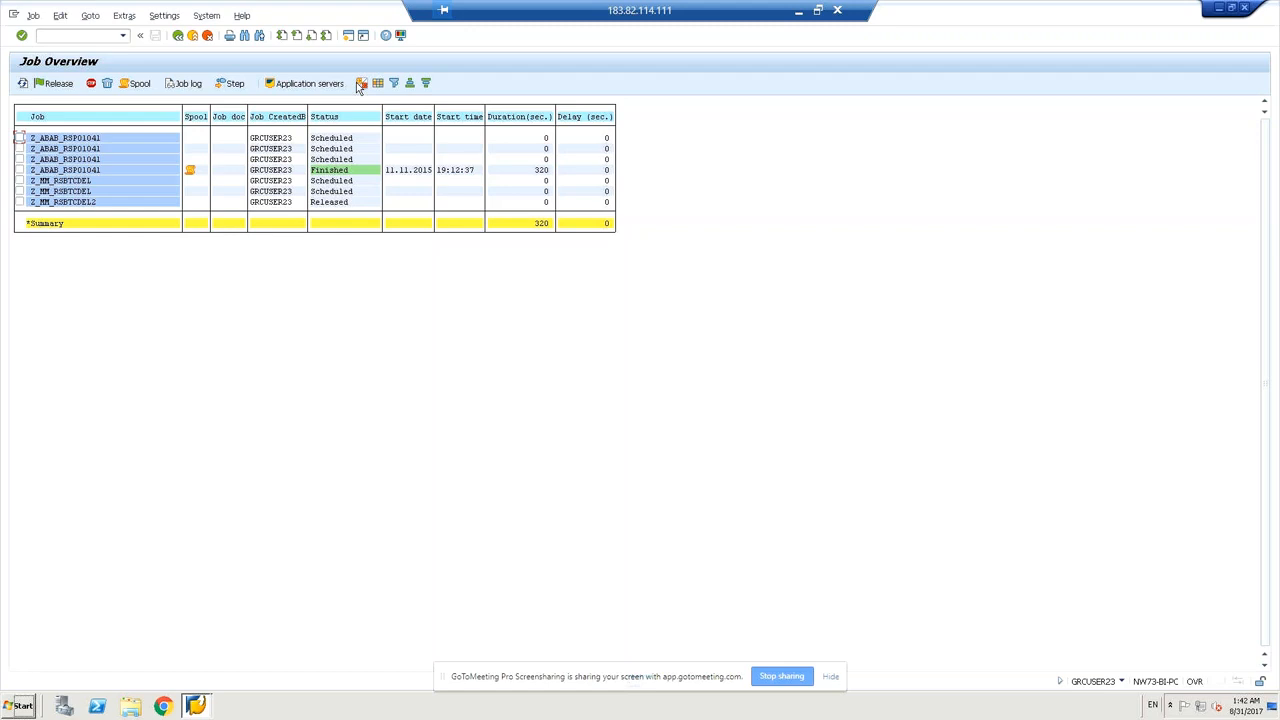
pyautogui.click(176, 37)
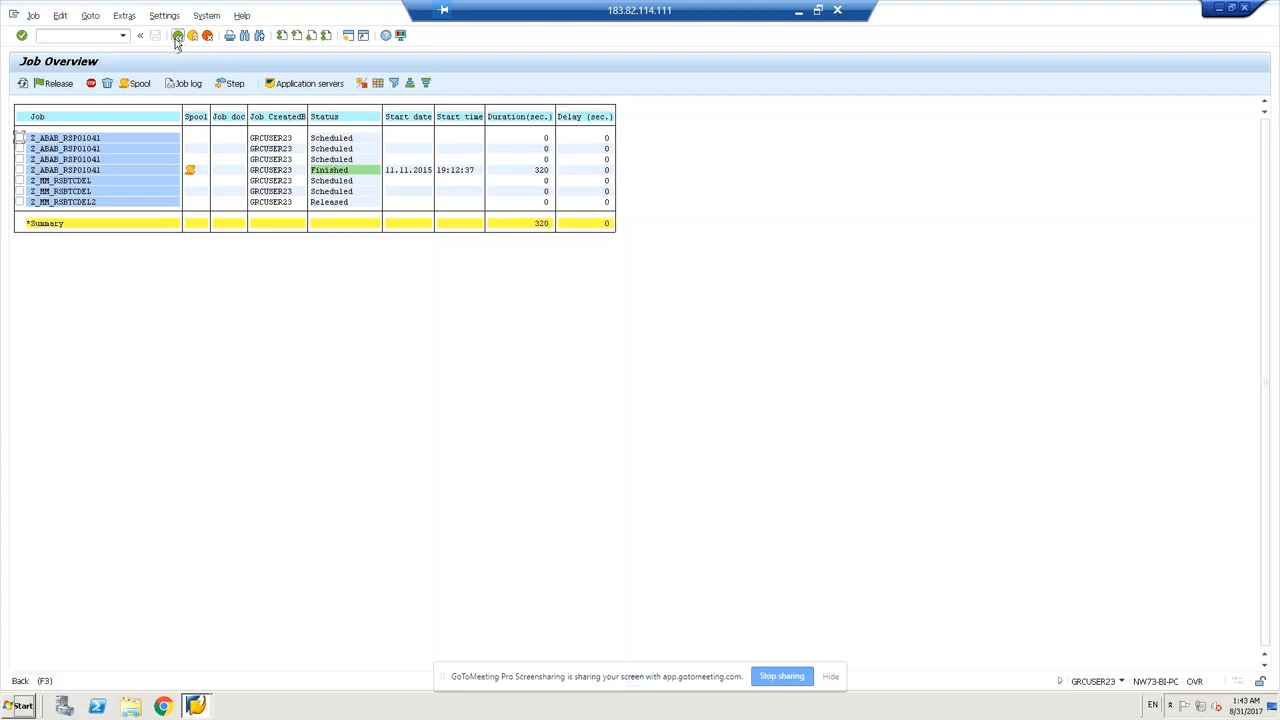
pyautogui.click(177, 37)
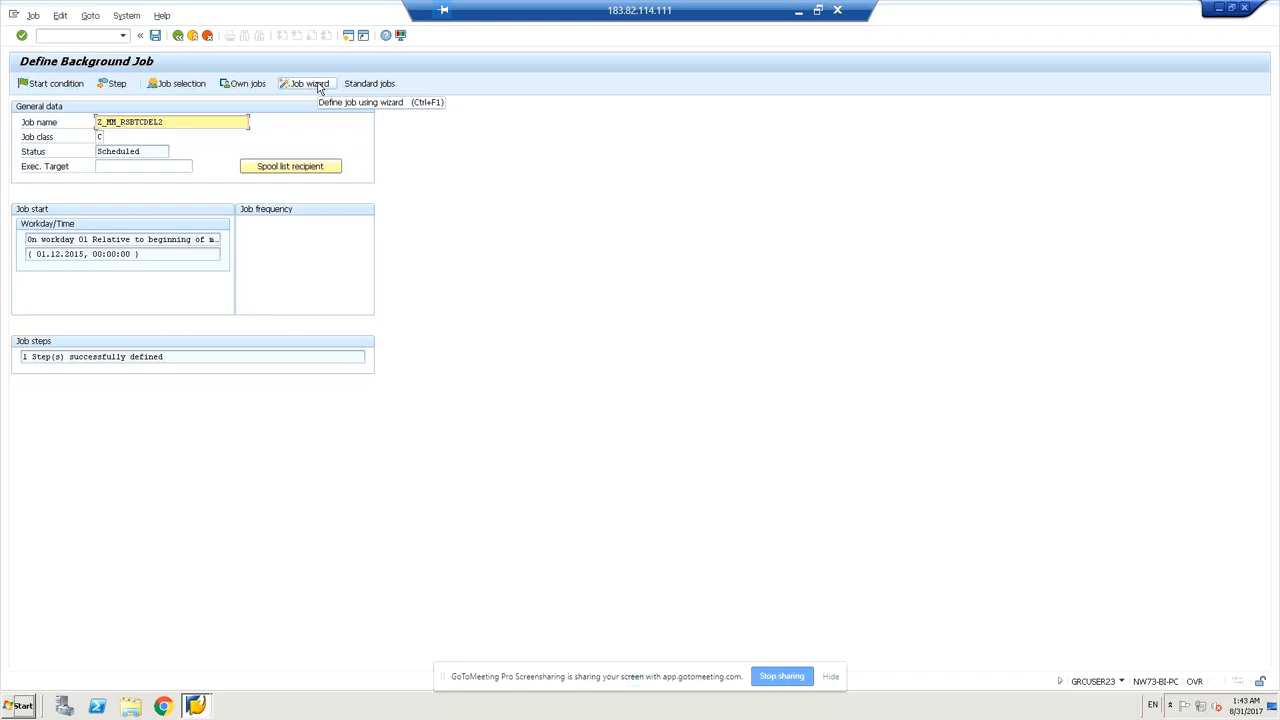
# Launch the job wizard, pass its introduction, and clear a partly typed job name.
pyautogui.click(319, 87)
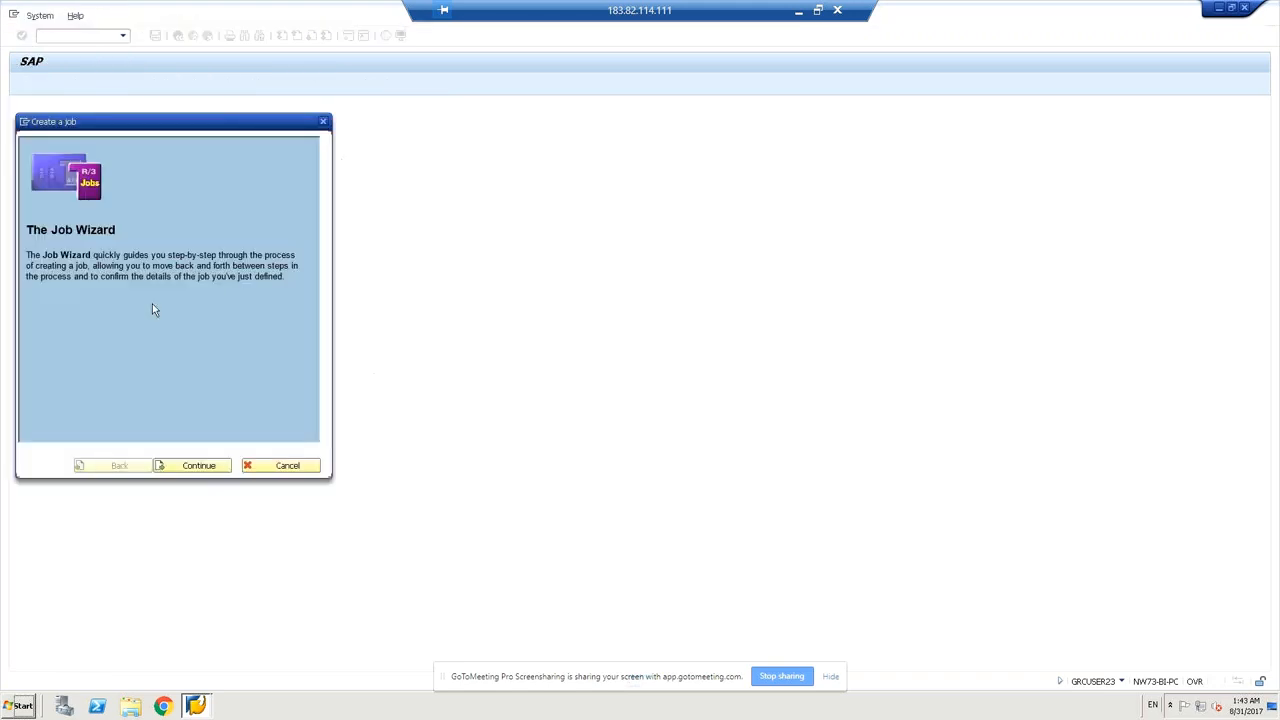
pyautogui.click(206, 468)
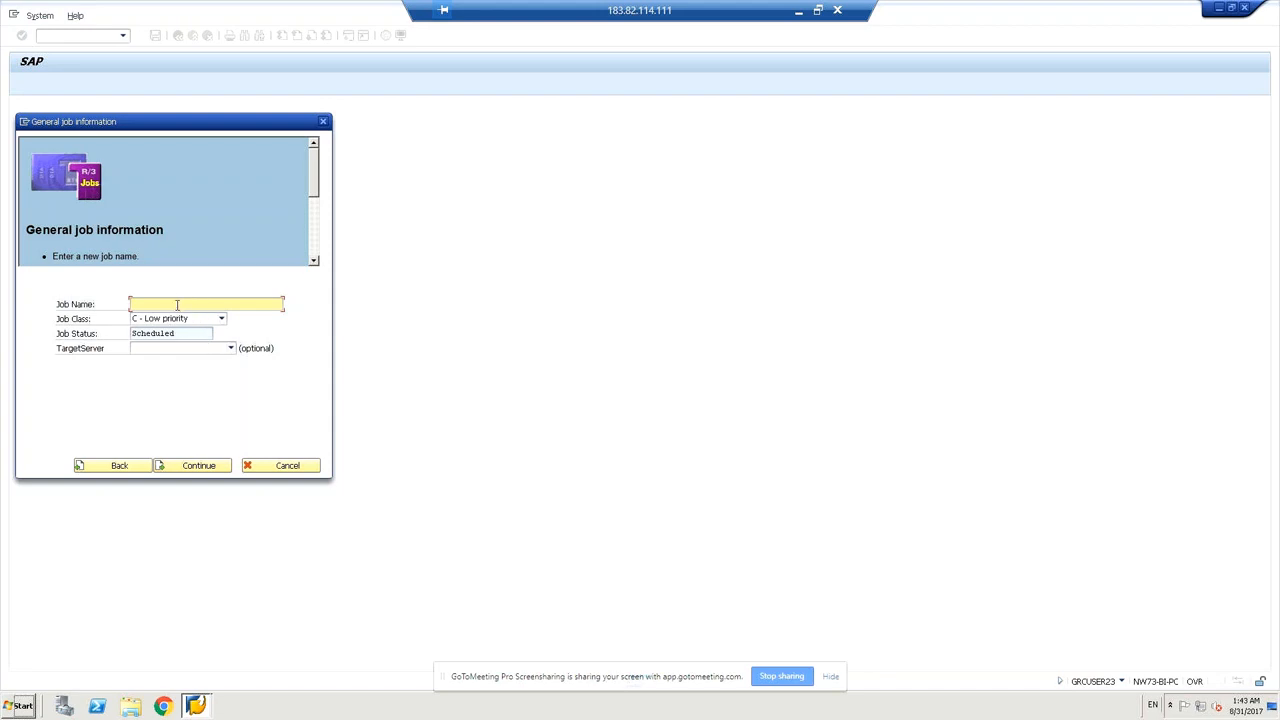
pyautogui.write('z')
pyautogui.write('rs')
pyautogui.press('BackSpace')
pyautogui.press('BackSpace')
pyautogui.press('BackSpace')
pyautogui.press('BackSpace')
pyautogui.press('BackSpace')
pyautogui.press('Tab')
pyautogui.click(176, 305)
# Read the General job information help text, then return to the Job Name field.
pyautogui.click(307, 209)
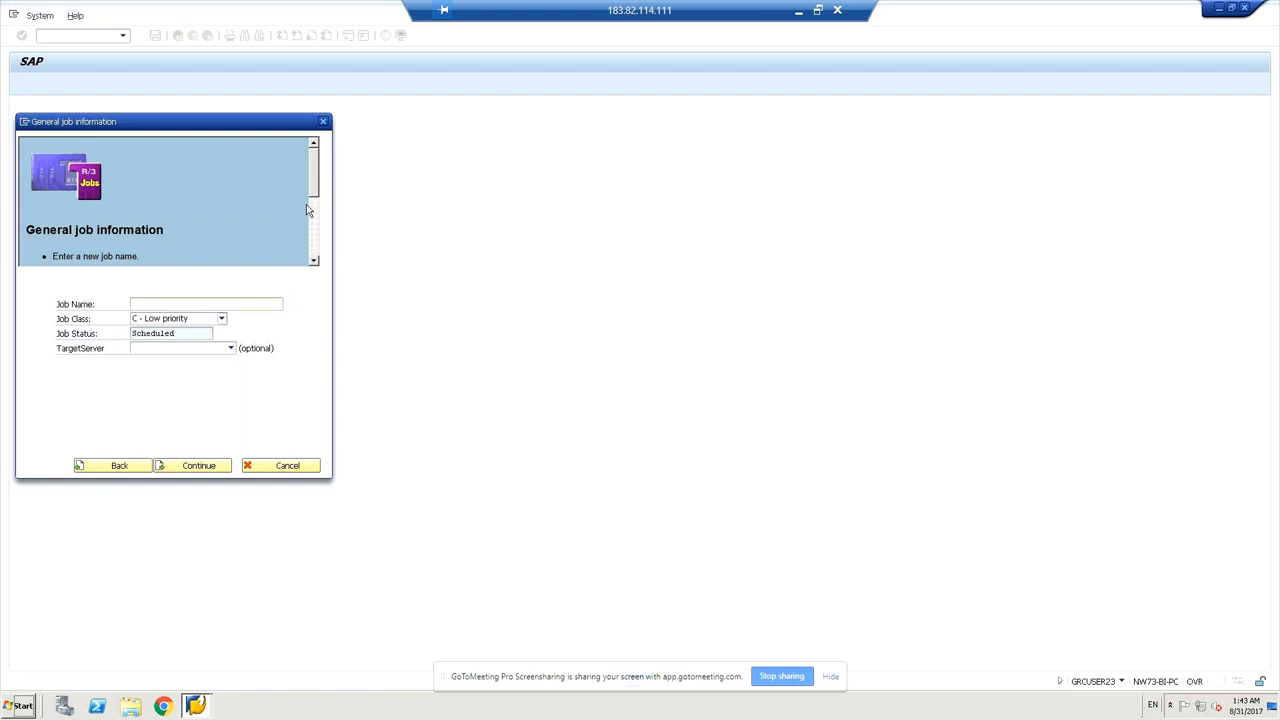
pyautogui.scroll(-2, 306, 208)
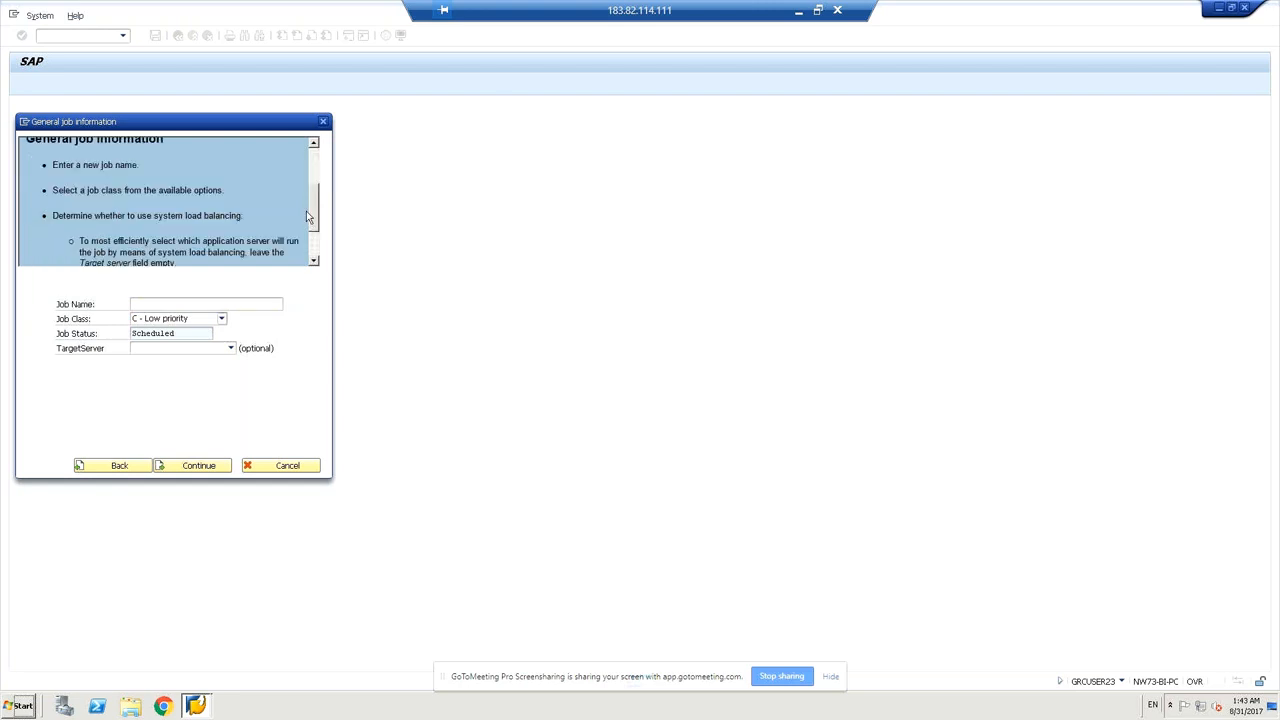
pyautogui.scroll(-2, 306, 220)
pyautogui.moveTo(306, 240)
pyautogui.mouseDown()
pyautogui.moveTo(315, 187)
pyautogui.moveTo(307, 250)
pyautogui.mouseUp()
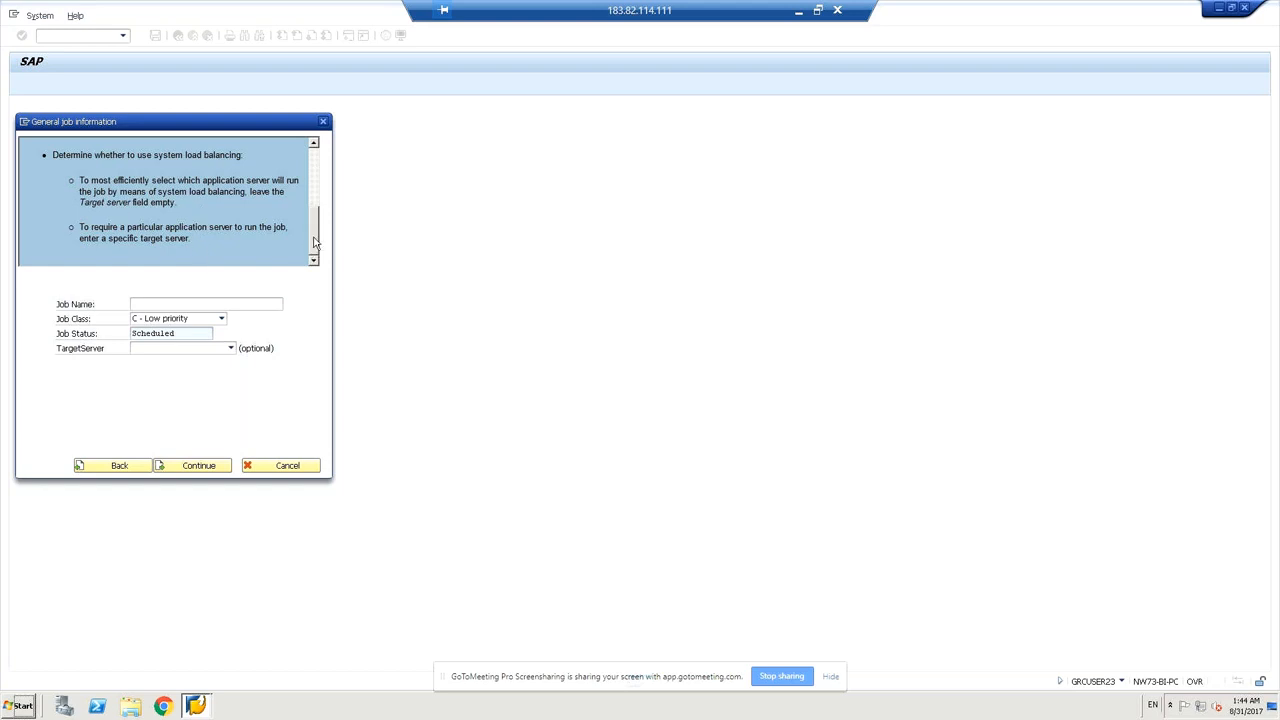
pyautogui.moveTo(314, 232)
pyautogui.mouseDown()
pyautogui.moveTo(320, 196)
pyautogui.moveTo(320, 245)
pyautogui.mouseUp()
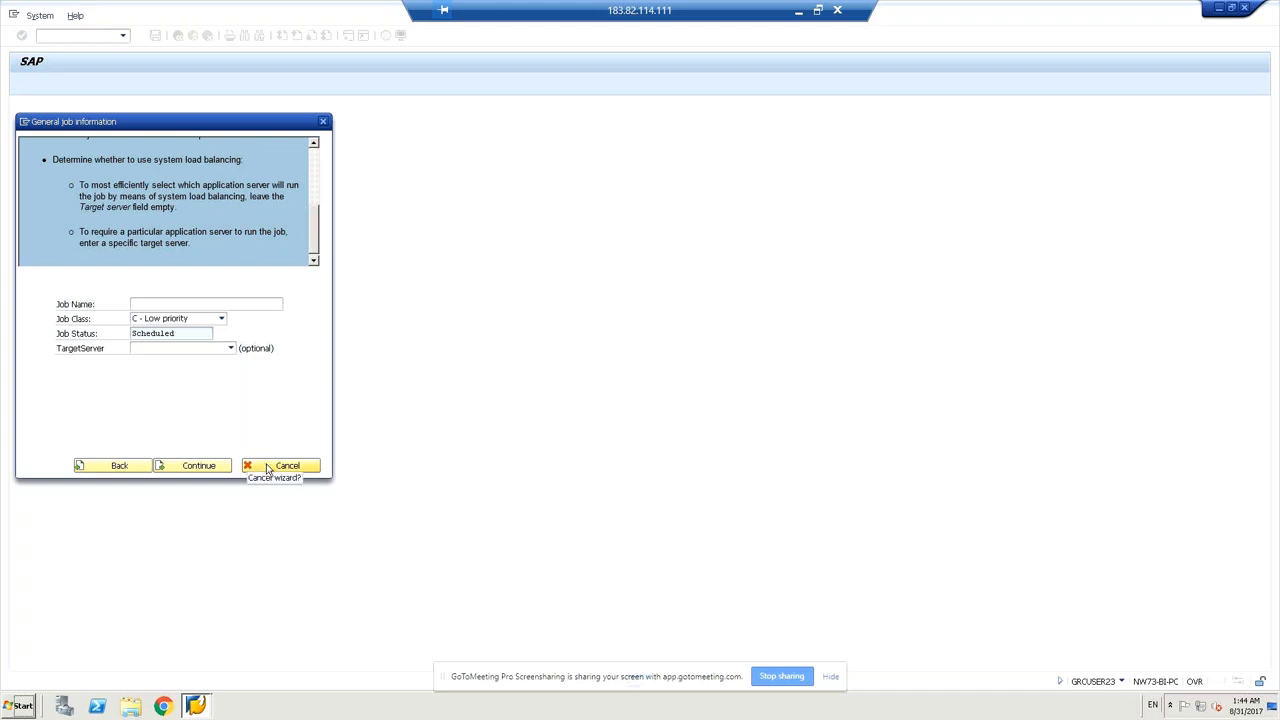
pyautogui.click(233, 304)
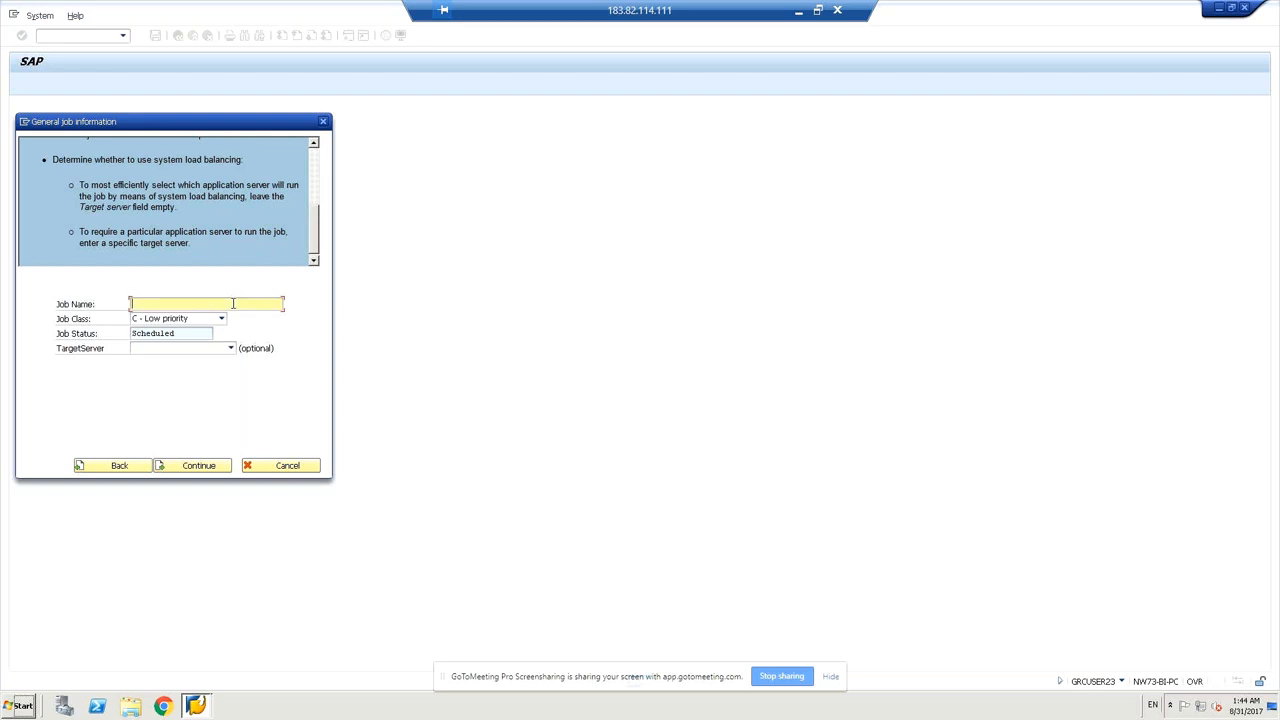
# Name the job Z_hr_rsbtcdel by editing the pasted Z_MM_RSBTCDEL.
pyautogui.write('Z_MM_RSBTCDEL')
pyautogui.press('Left')
pyautogui.press('BackSpace')
pyautogui.press('BackSpace')
pyautogui.write('_hr_')
pyautogui.click(207, 304)
pyautogui.press('BackSpace')
pyautogui.press('BackSpace')
pyautogui.press('BackSpace')
pyautogui.press('BackSpace')
pyautogui.press('BackSpace')
pyautogui.press('BackSpace')
pyautogui.write('rsbtcdel')
# Set the target server to NW73-BI-PC_EC5_00 and confirm the general job information.
pyautogui.click(231, 348)
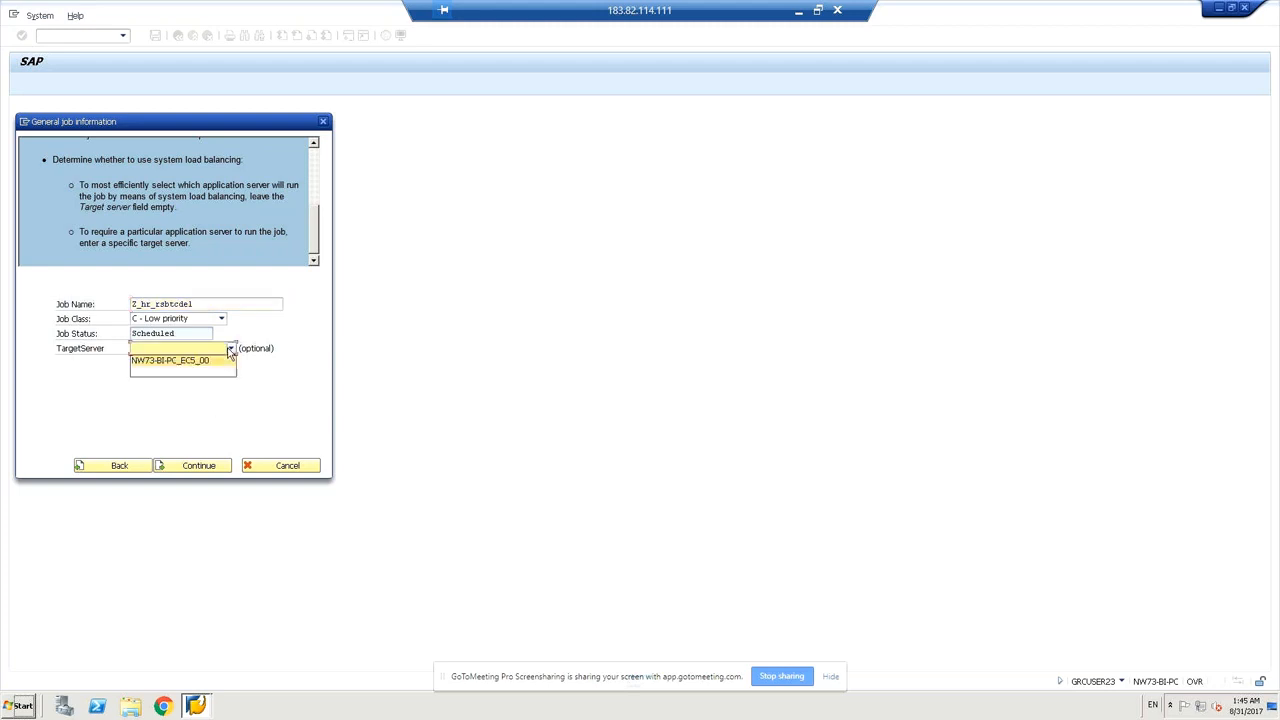
pyautogui.click(206, 362)
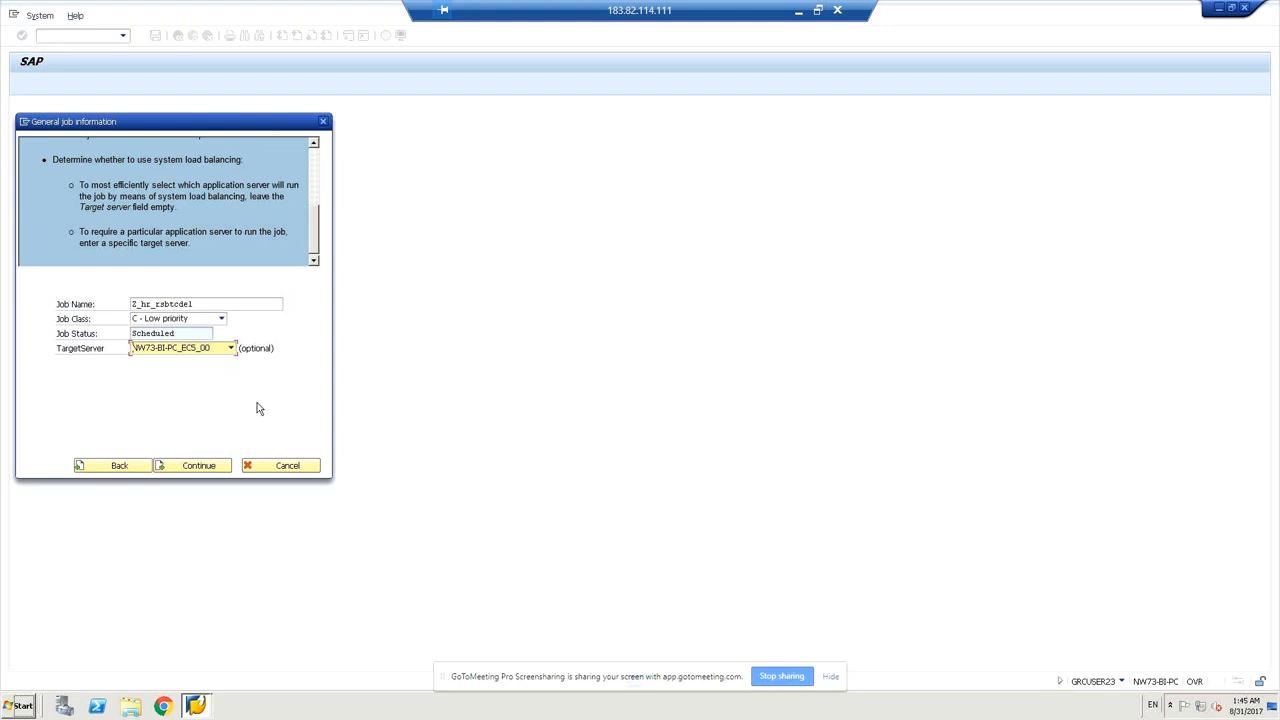
pyautogui.click(219, 471)
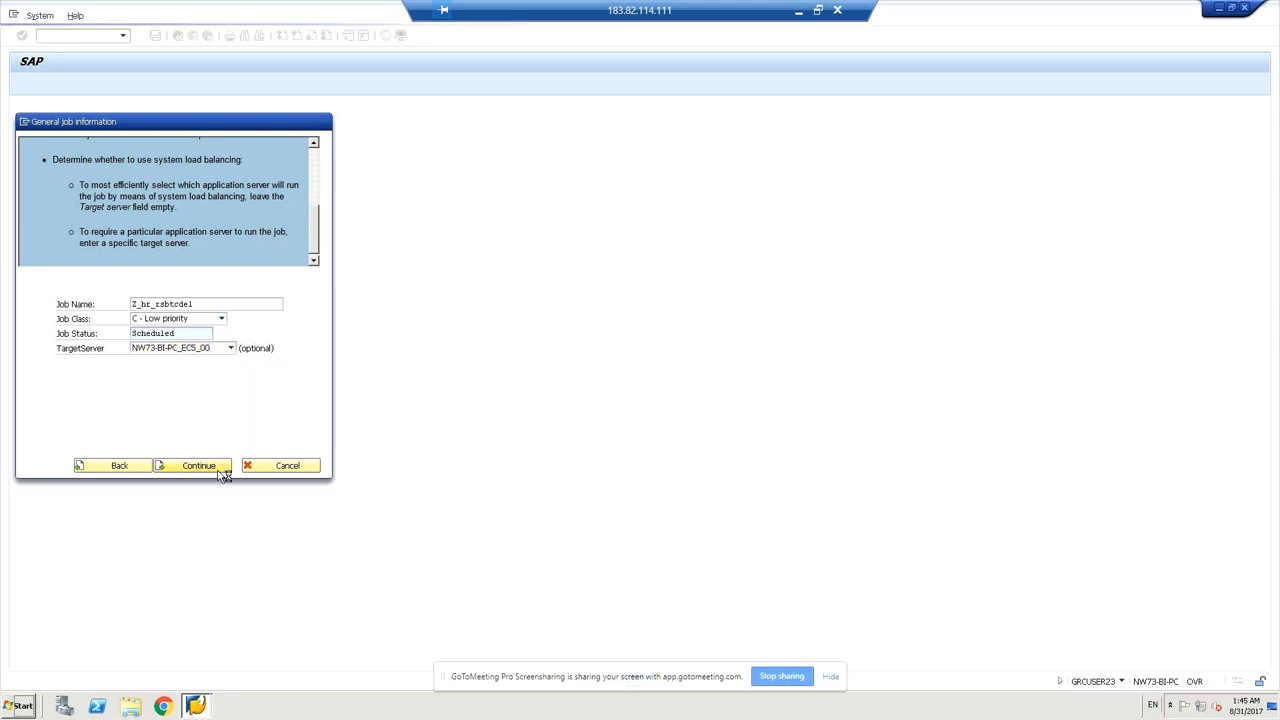
# Proceed past the Job step page with 'ABAP program step' kept selected.
pyautogui.click(219, 470)
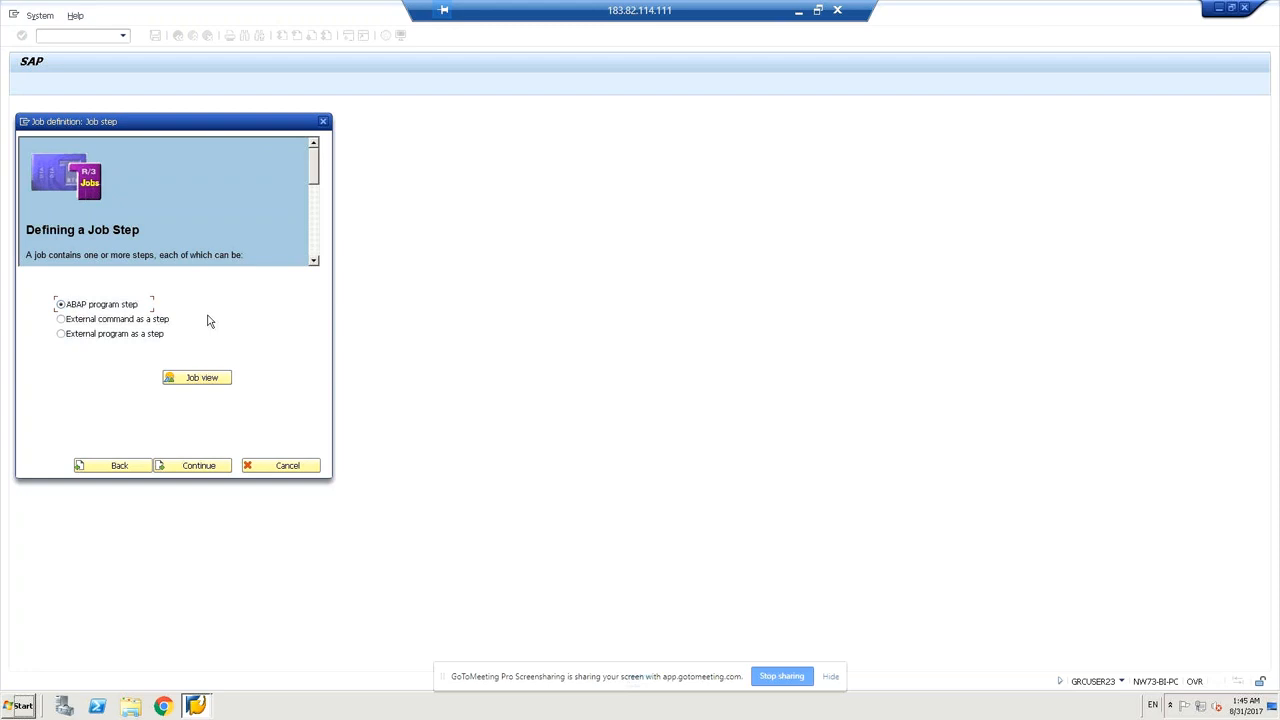
pyautogui.click(186, 468)
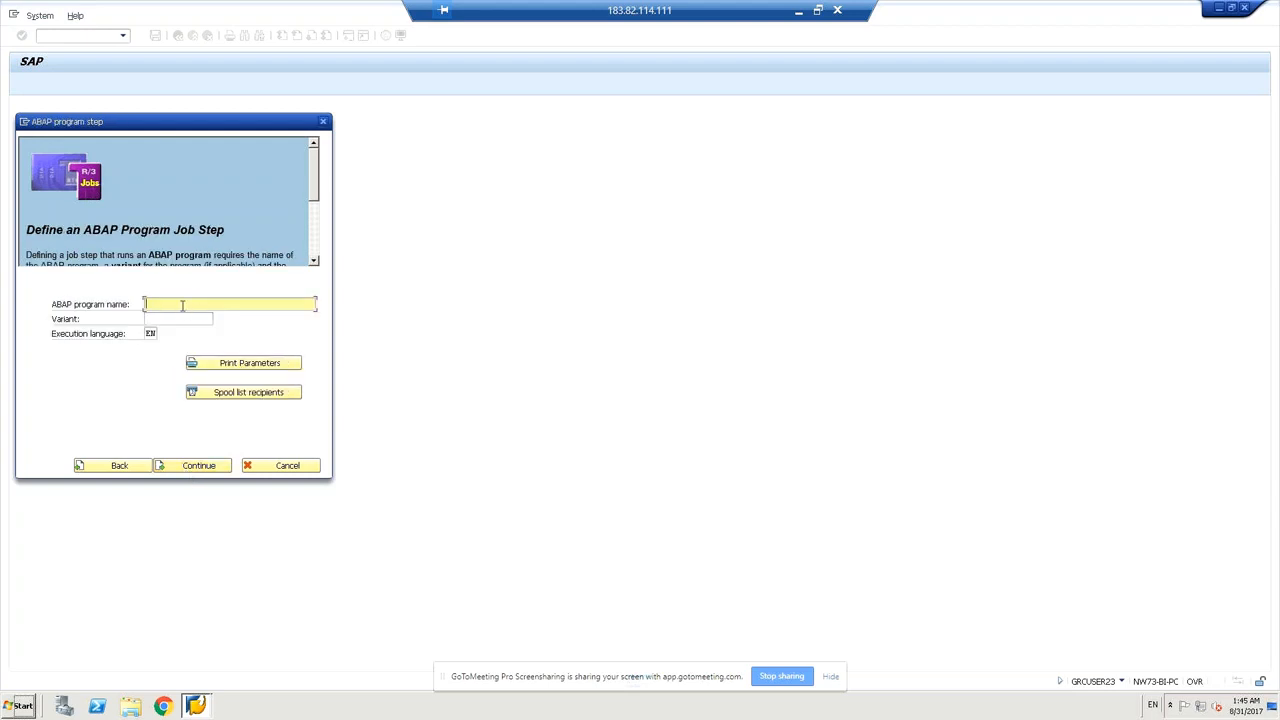
# Define the step as program rsbtcdel2 with variant SAP&001 and continue to Multi-step Jobs.
pyautogui.write('rsbtcdel2')
pyautogui.click(161, 319)
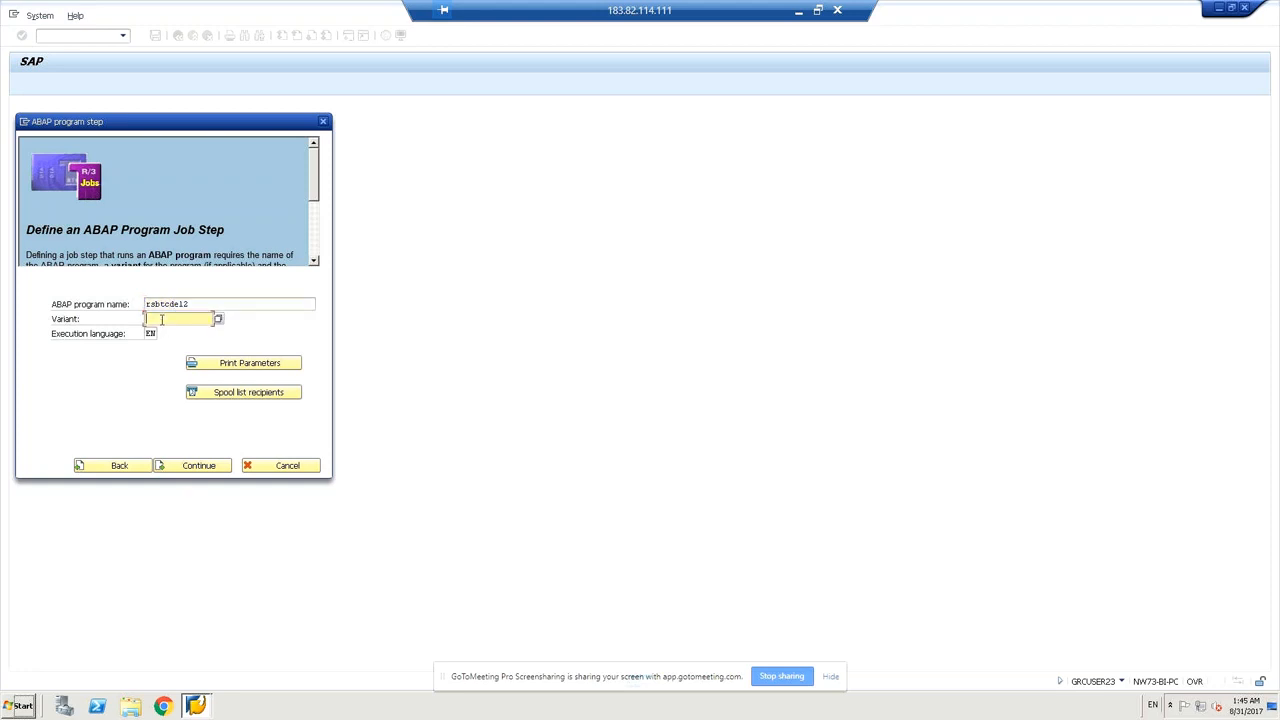
pyautogui.click(220, 320)
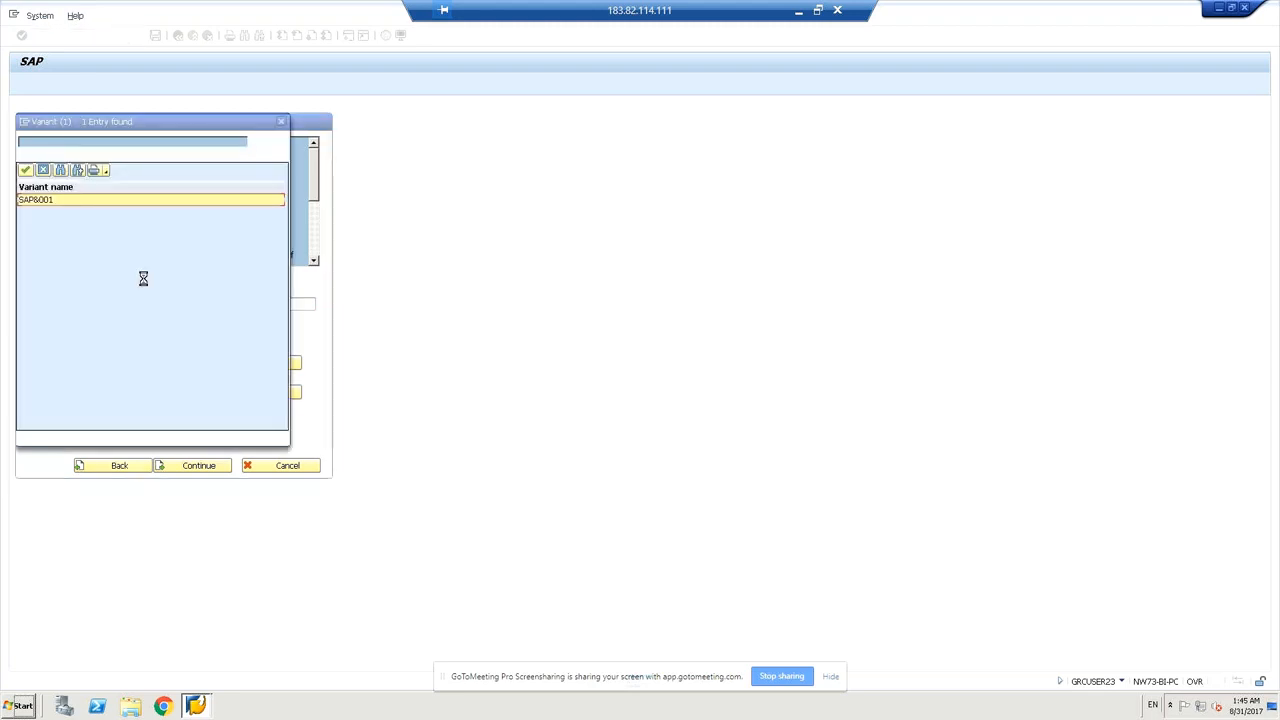
pyautogui.click(208, 466)
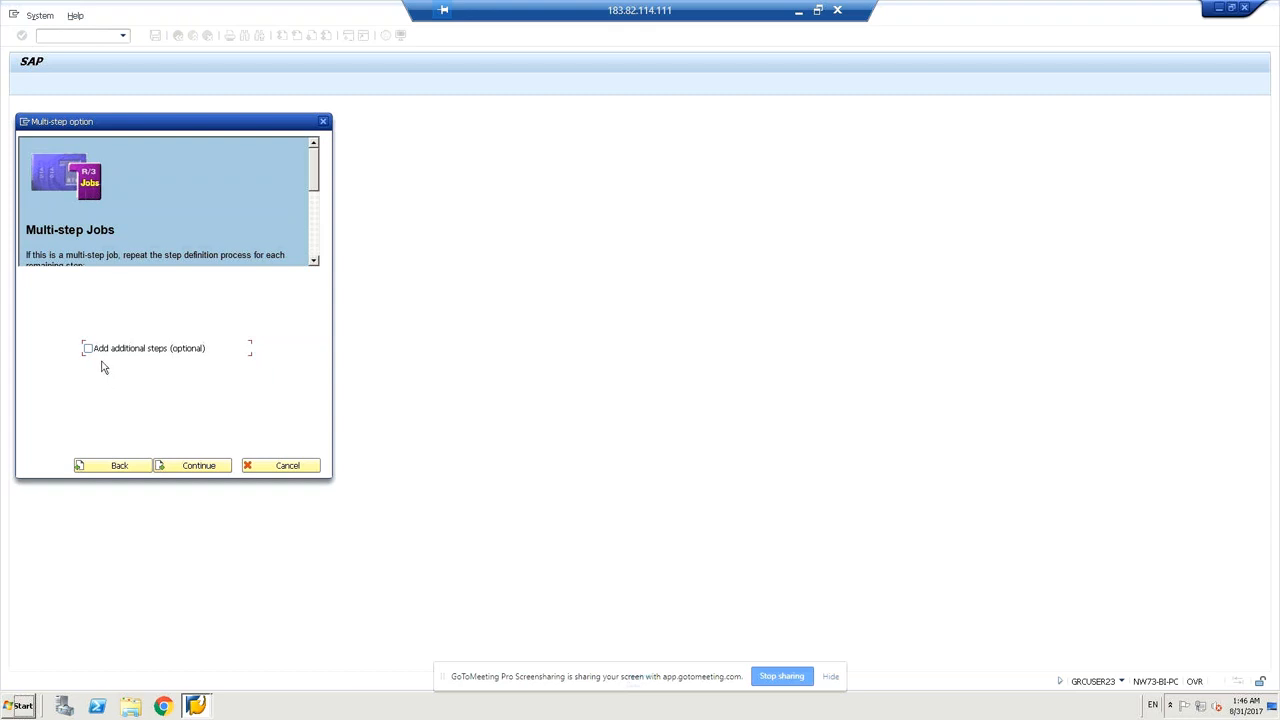
# Continue without additional steps and read the Start conditions help text.
pyautogui.click(190, 468)
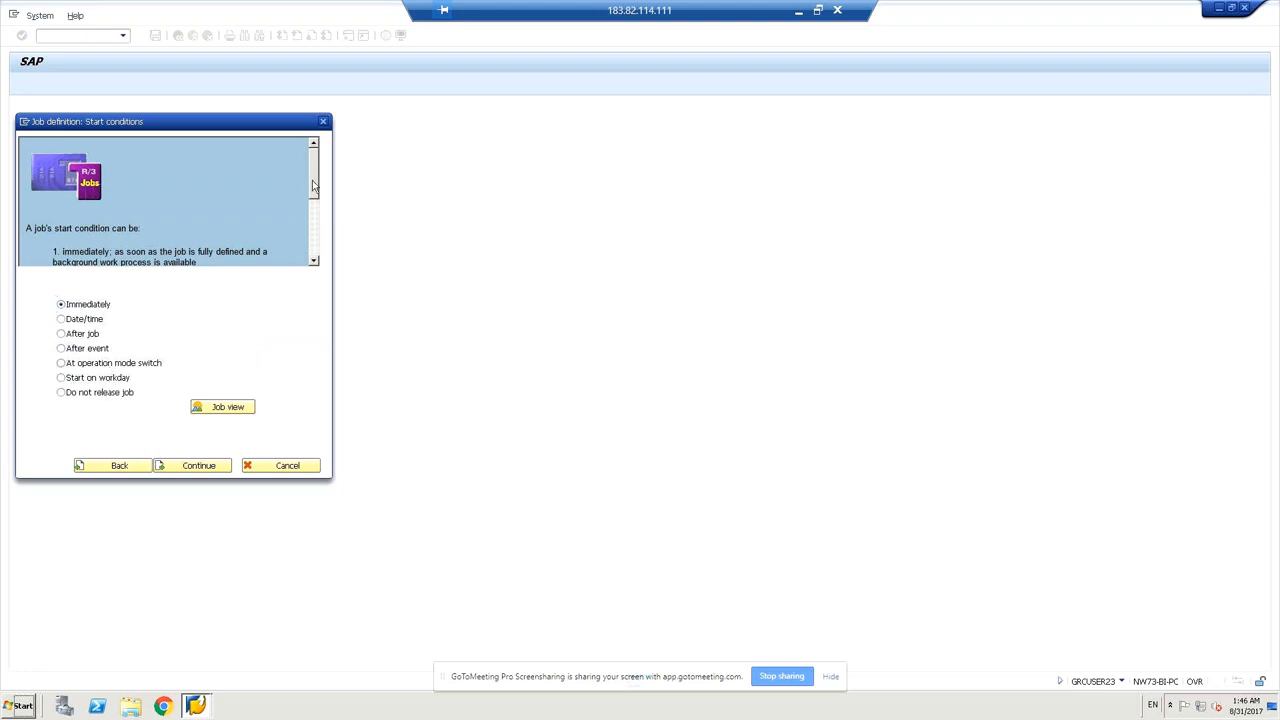
pyautogui.moveTo(312, 182); pyautogui.dragTo(316, 204)
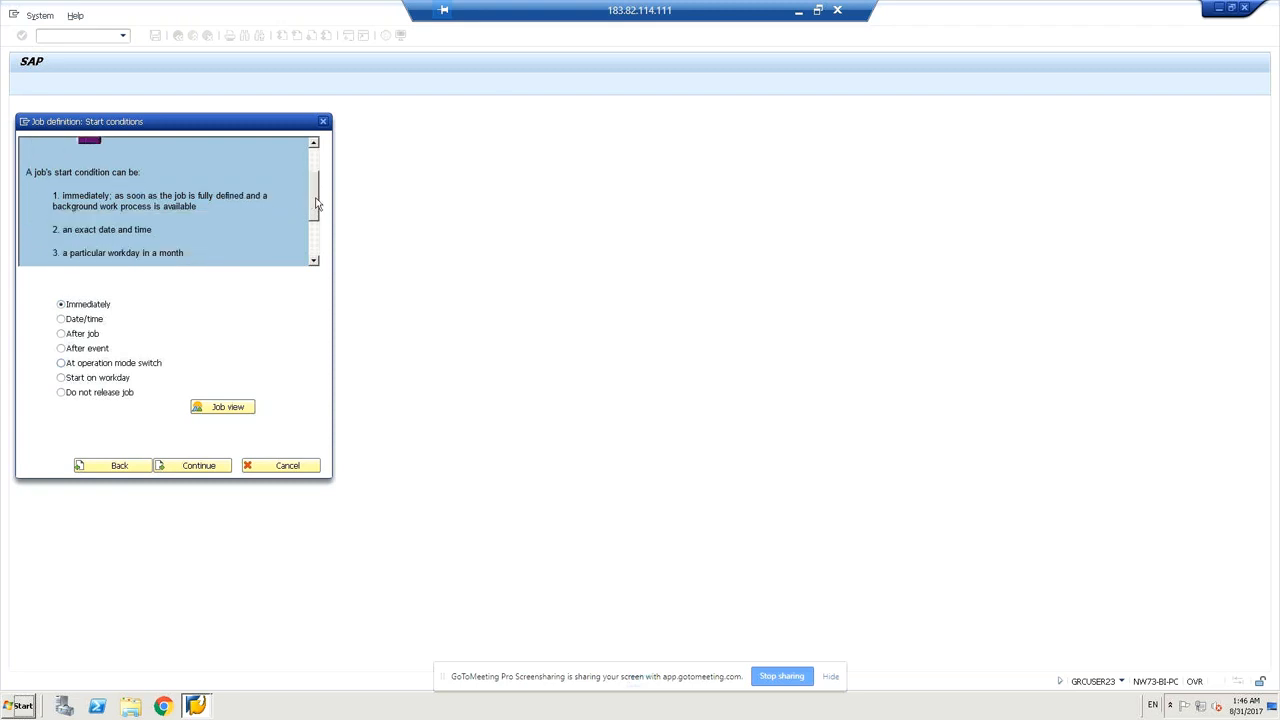
pyautogui.moveTo(318, 207); pyautogui.dragTo(315, 212)
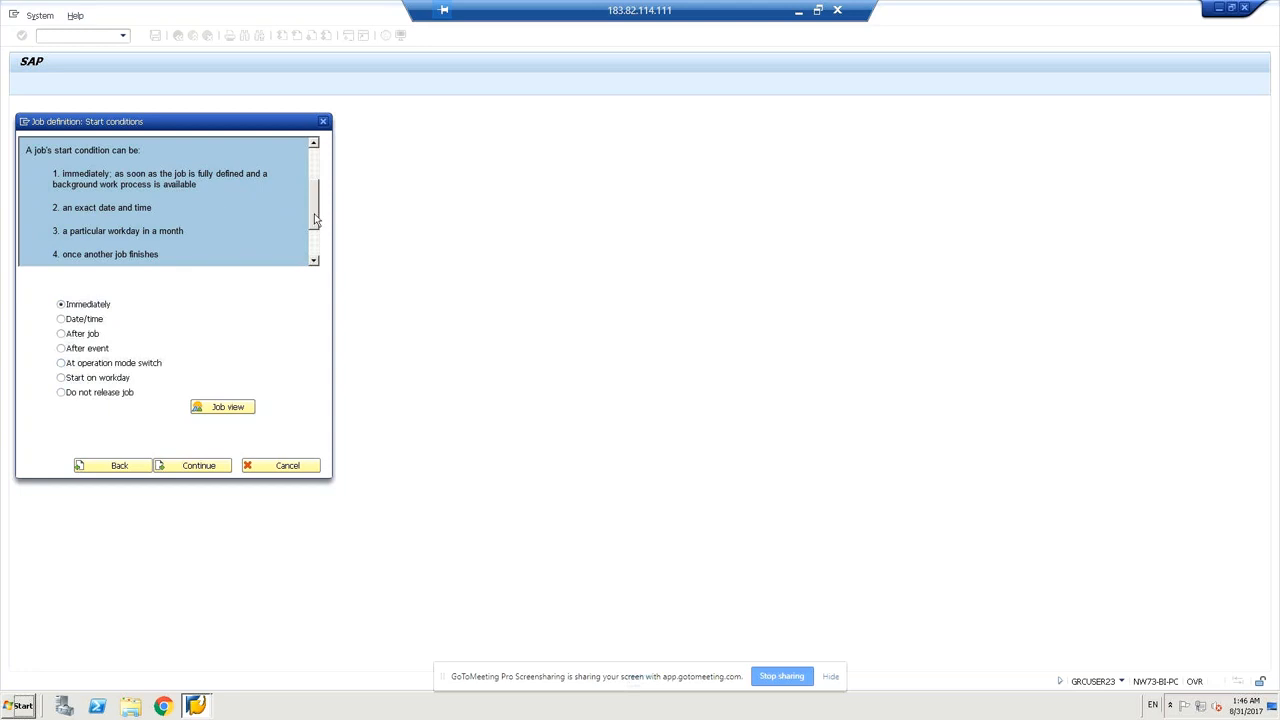
pyautogui.moveTo(314, 220); pyautogui.dragTo(314, 227)
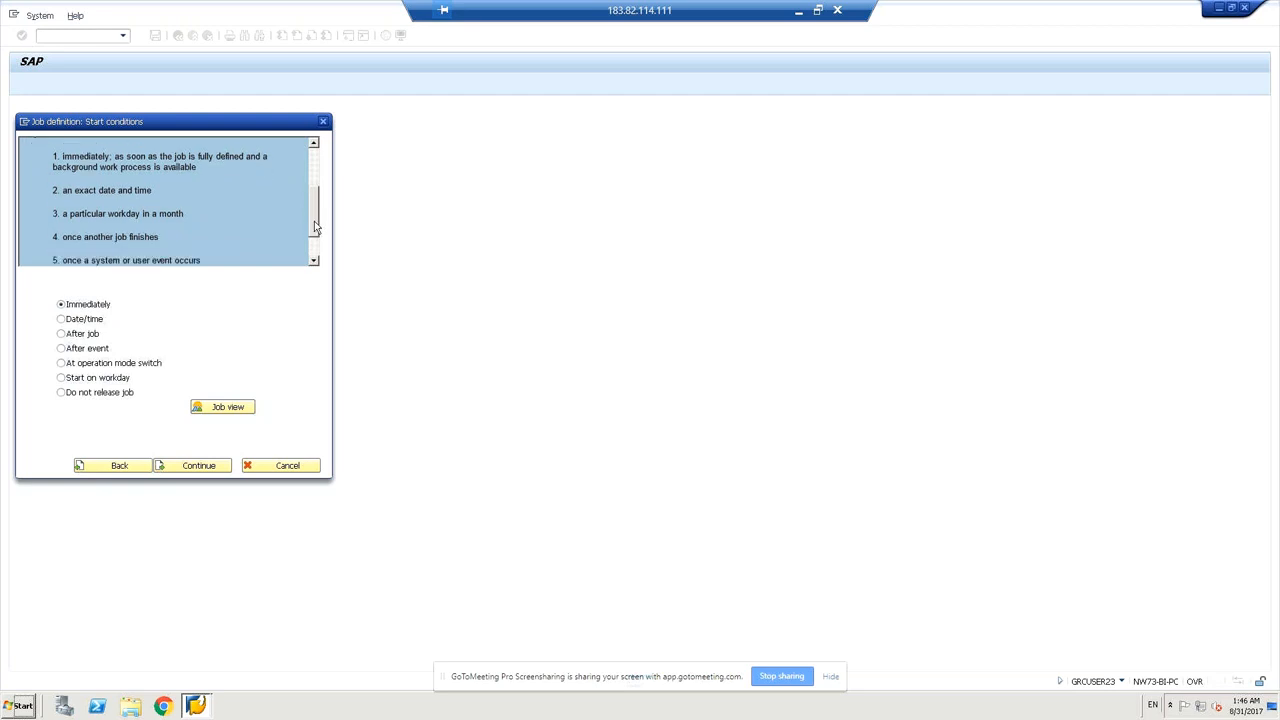
pyautogui.moveTo(314, 230); pyautogui.dragTo(314, 240)
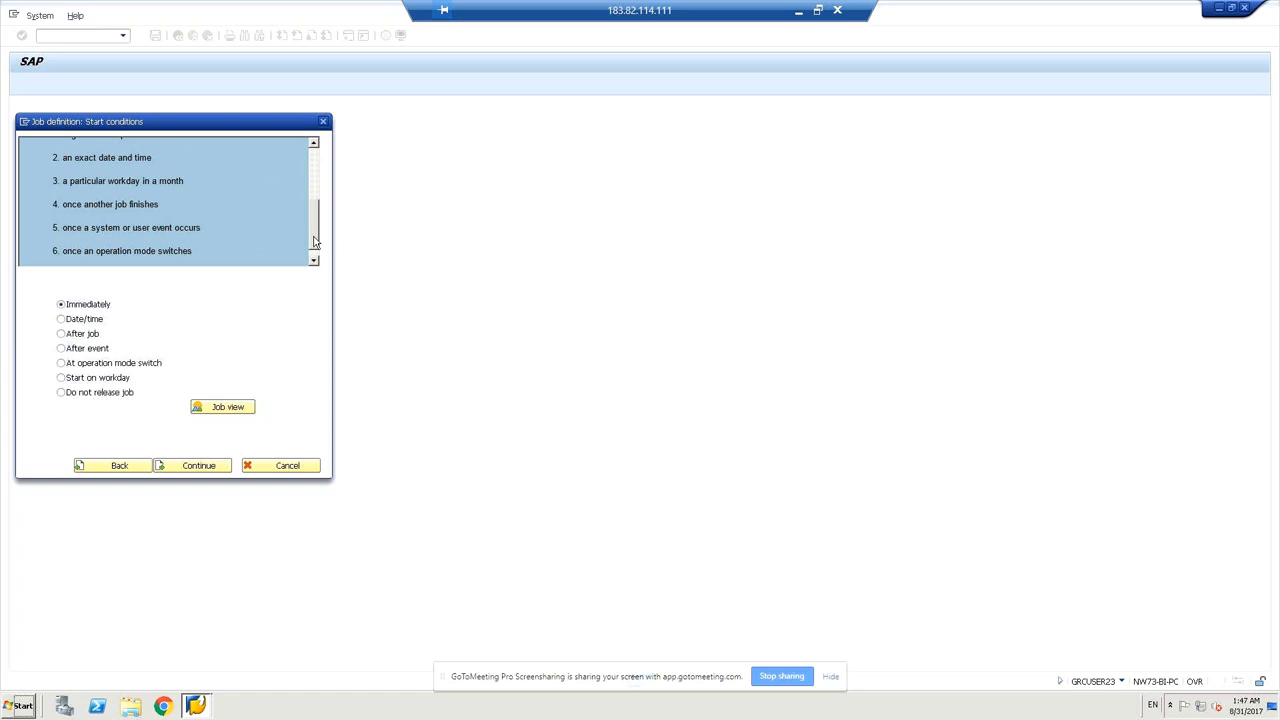
pyautogui.scroll(-1, 313, 241)
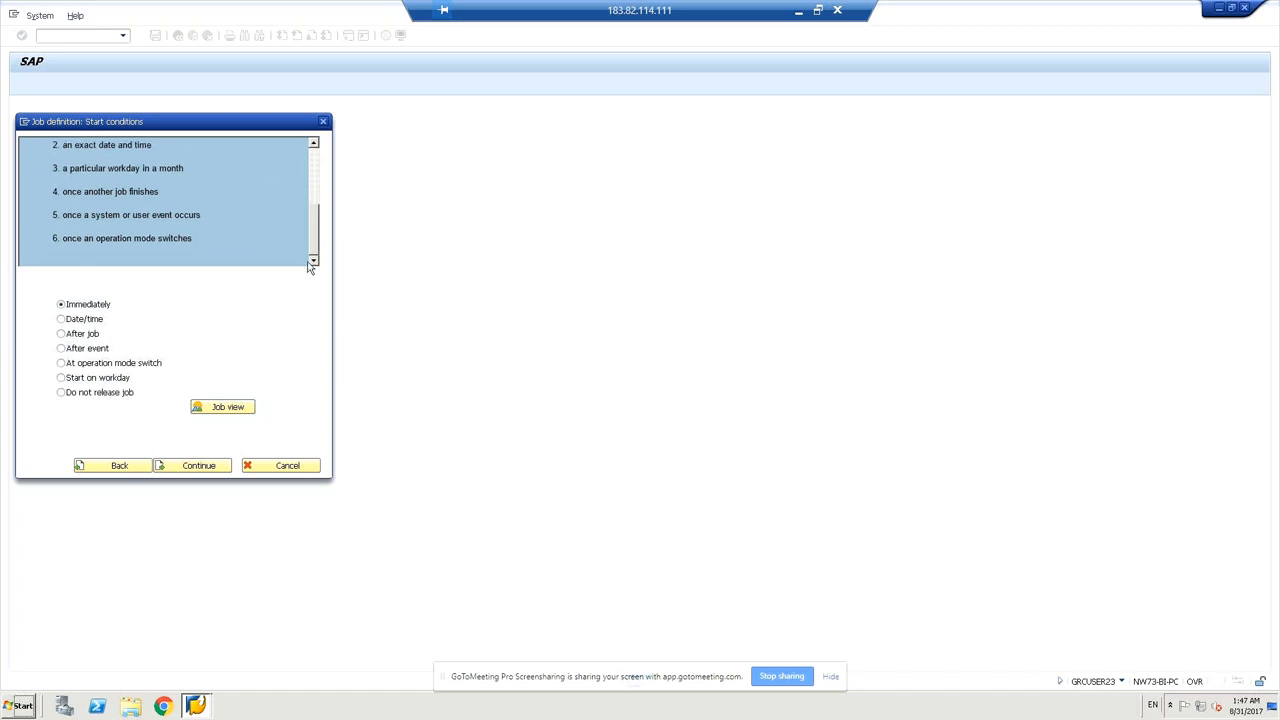
pyautogui.click(205, 467)
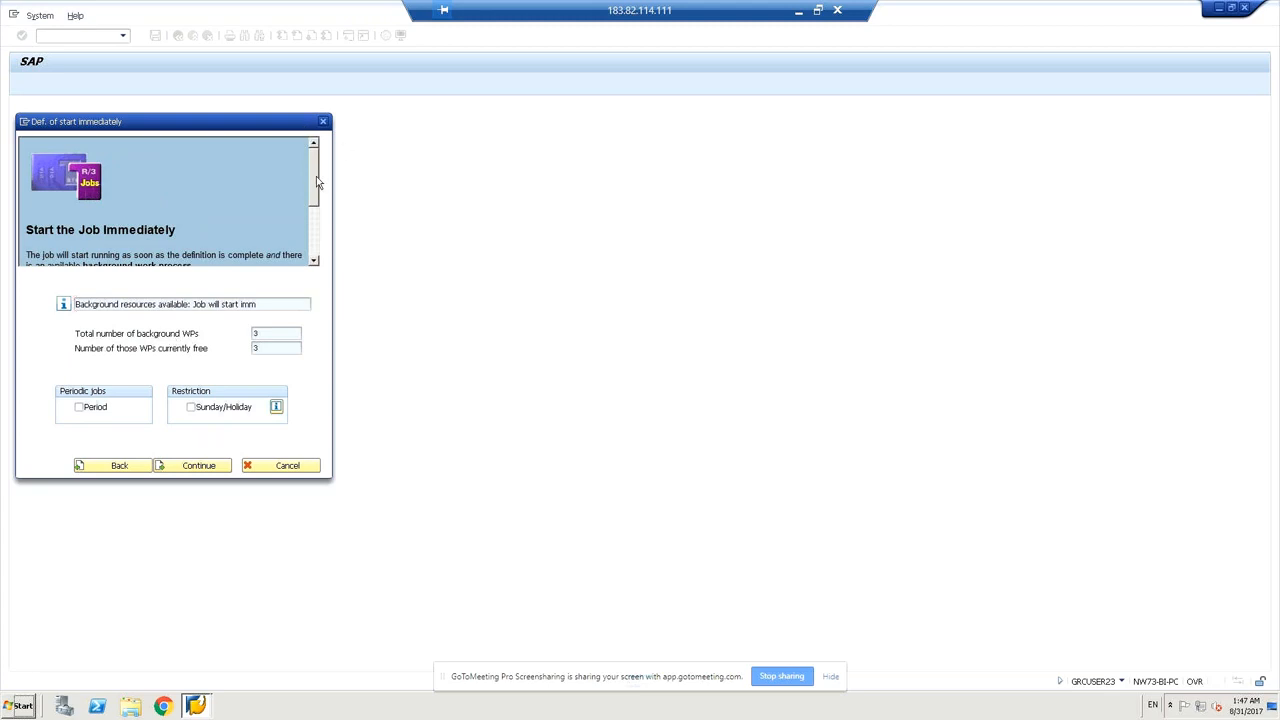
pyautogui.moveTo(316, 182)
pyautogui.mouseDown()
pyautogui.moveTo(314, 245)
pyautogui.moveTo(320, 191)
pyautogui.mouseUp()
pyautogui.scroll(-2, 313, 210)
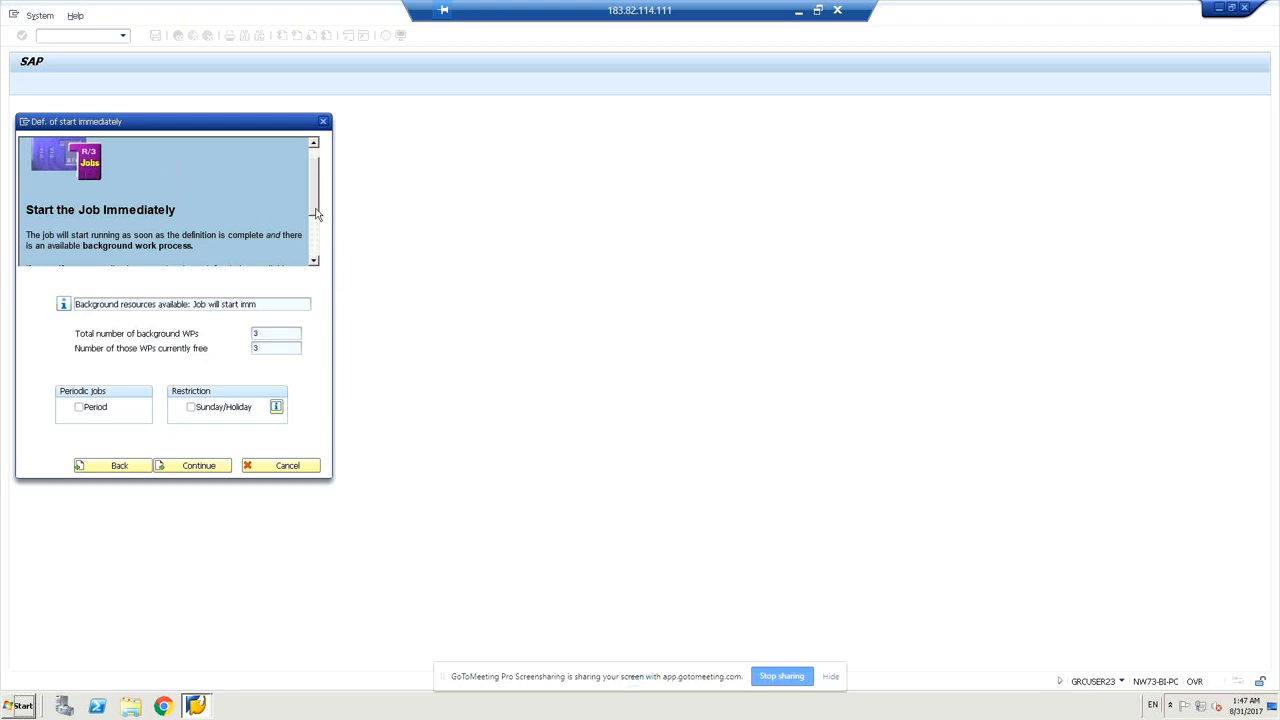
pyautogui.moveTo(316, 214); pyautogui.dragTo(314, 226)
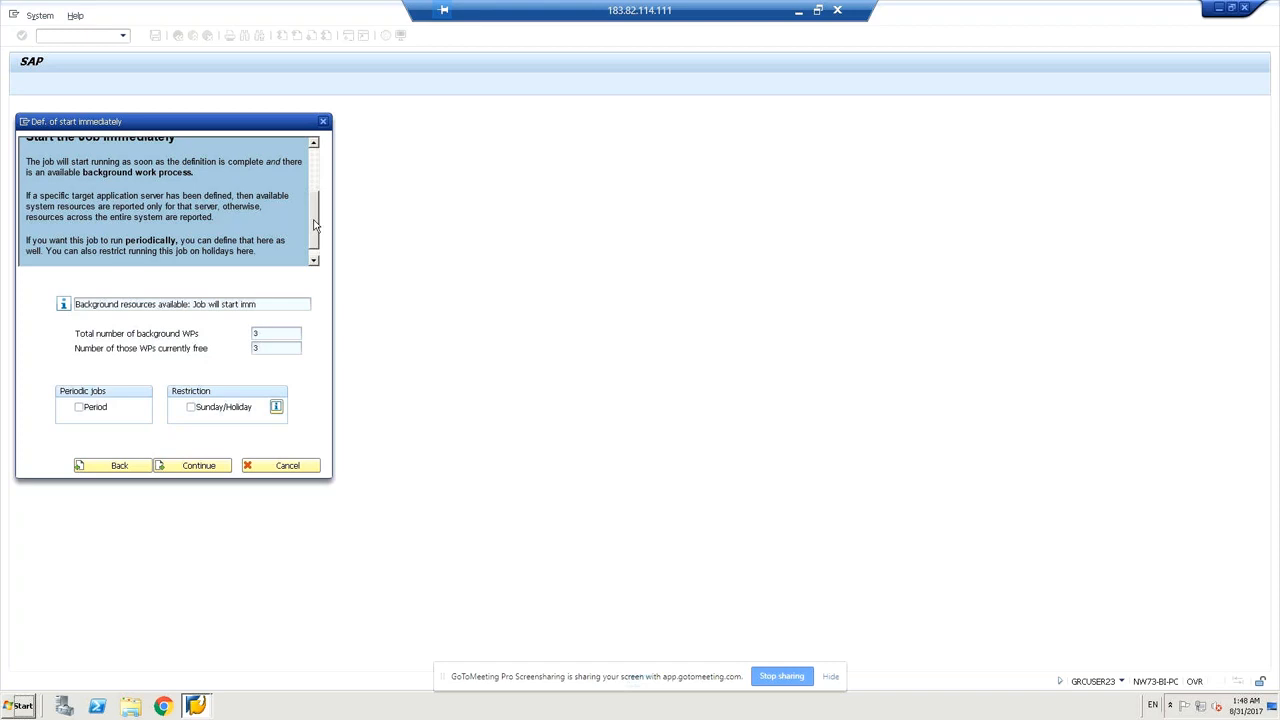
# Accept the immediate start, review the job summary, and complete job Z_HR_RSBTCDEL as Released.
pyautogui.click(193, 466)
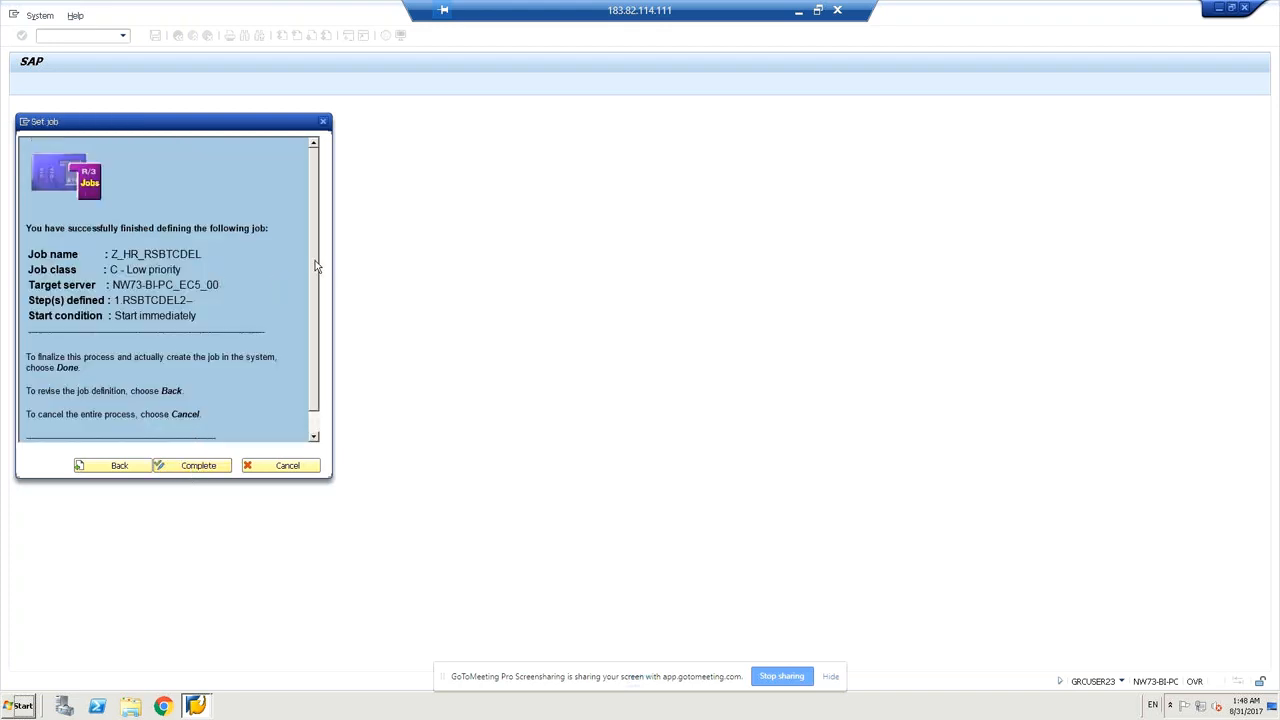
pyautogui.moveTo(315, 261); pyautogui.dragTo(307, 320)
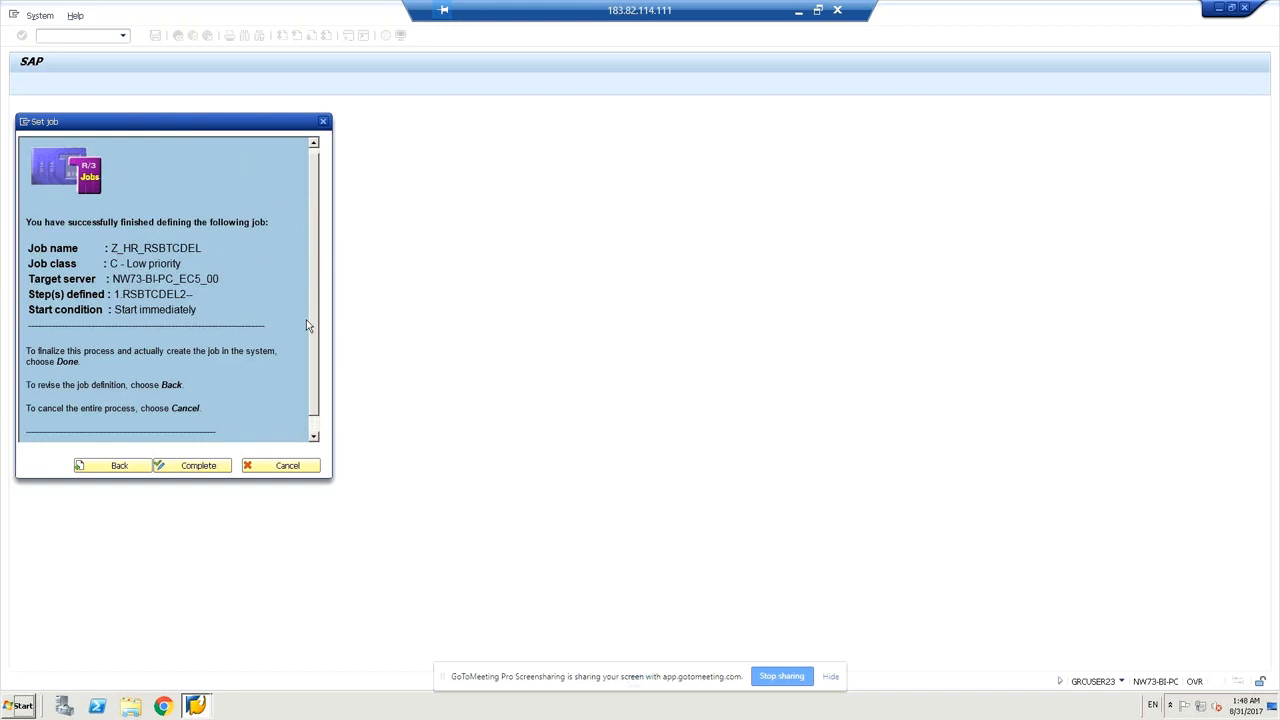
pyautogui.scroll(-1, 307, 325)
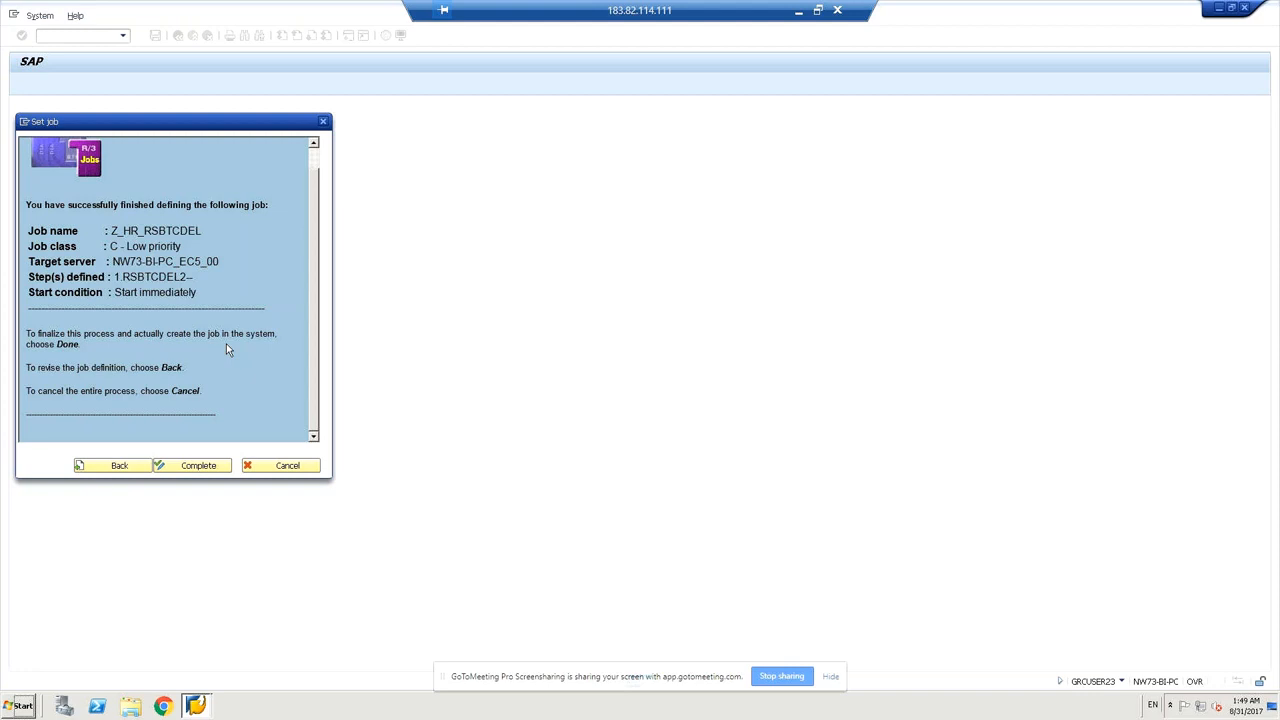
pyautogui.click(199, 470)
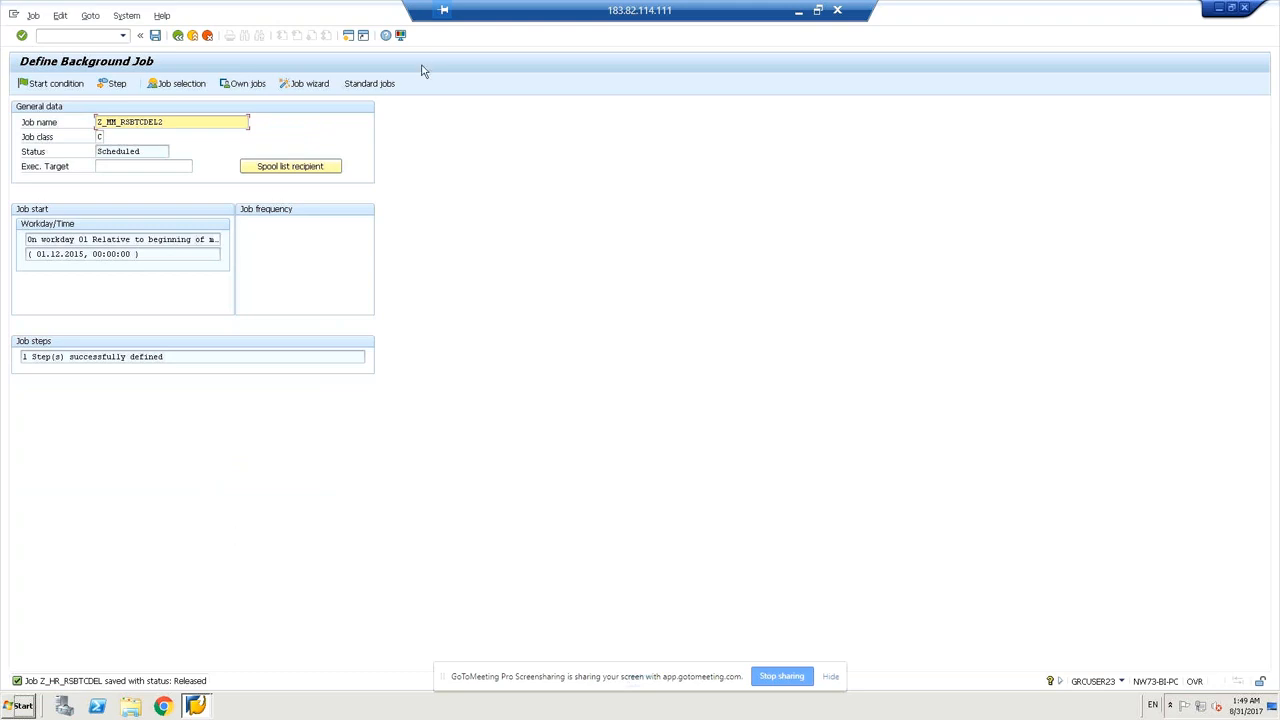
pyautogui.click(370, 85)
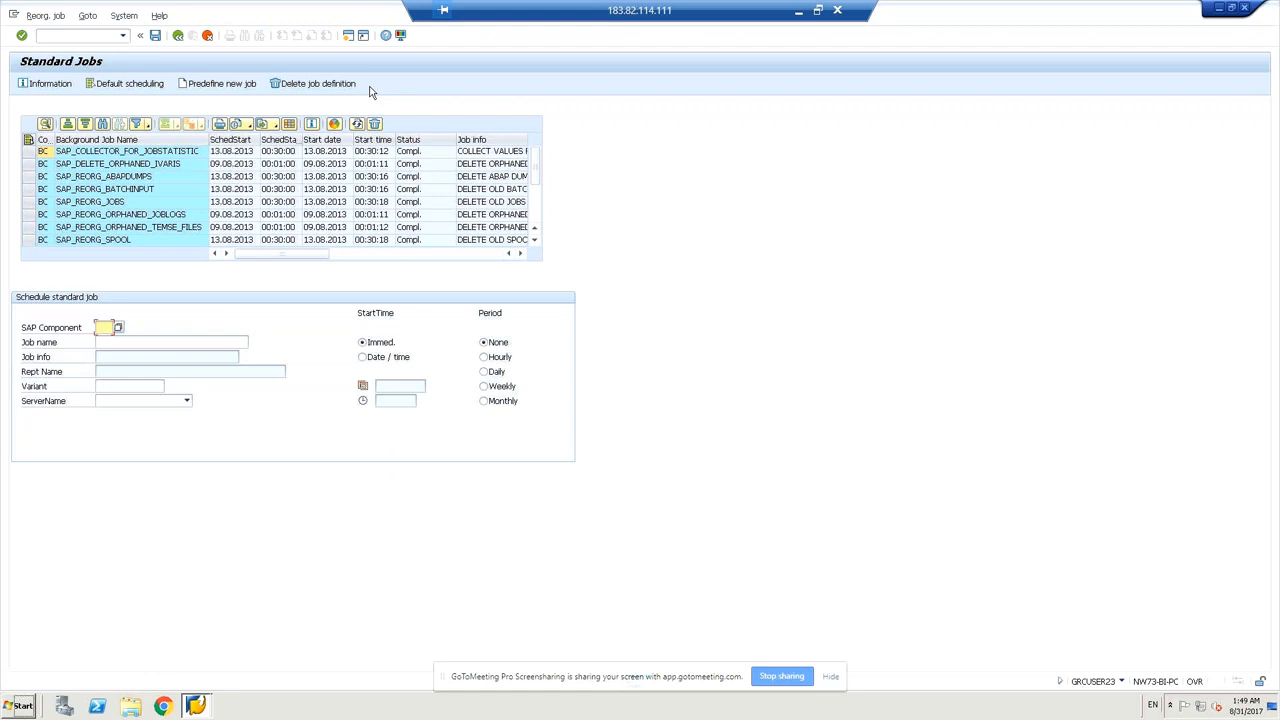
pyautogui.click(179, 37)
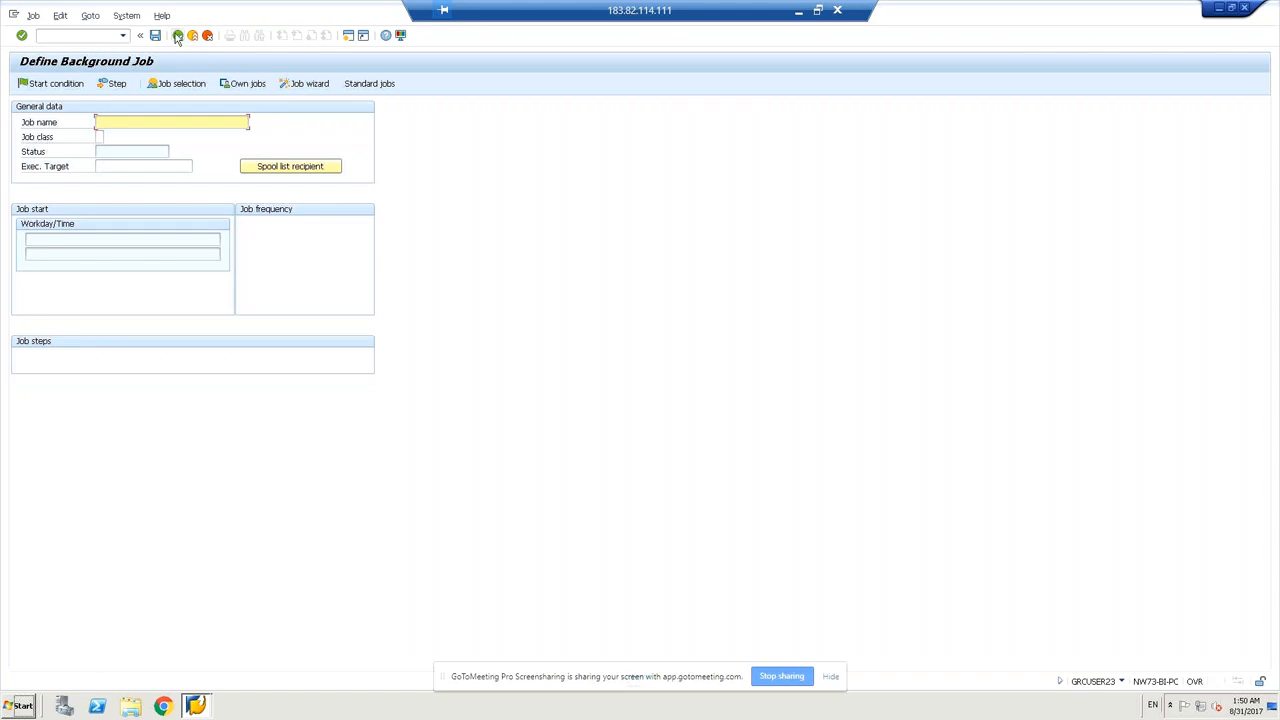
# Return to SAP Easy Access and run transaction sm36wiz to start the job wizard.
pyautogui.click(177, 37)
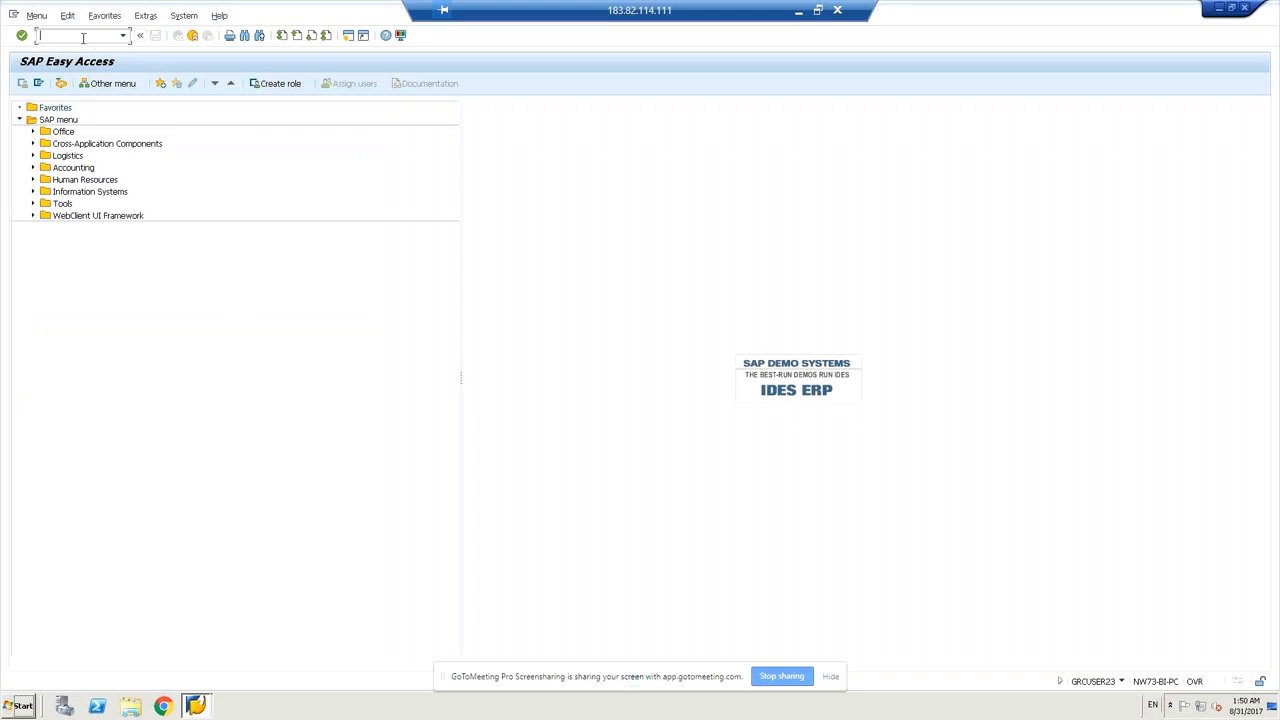
pyautogui.write('sm36b')
pyautogui.press('BackSpace')
pyautogui.write('wiz')
pyautogui.press('Return')
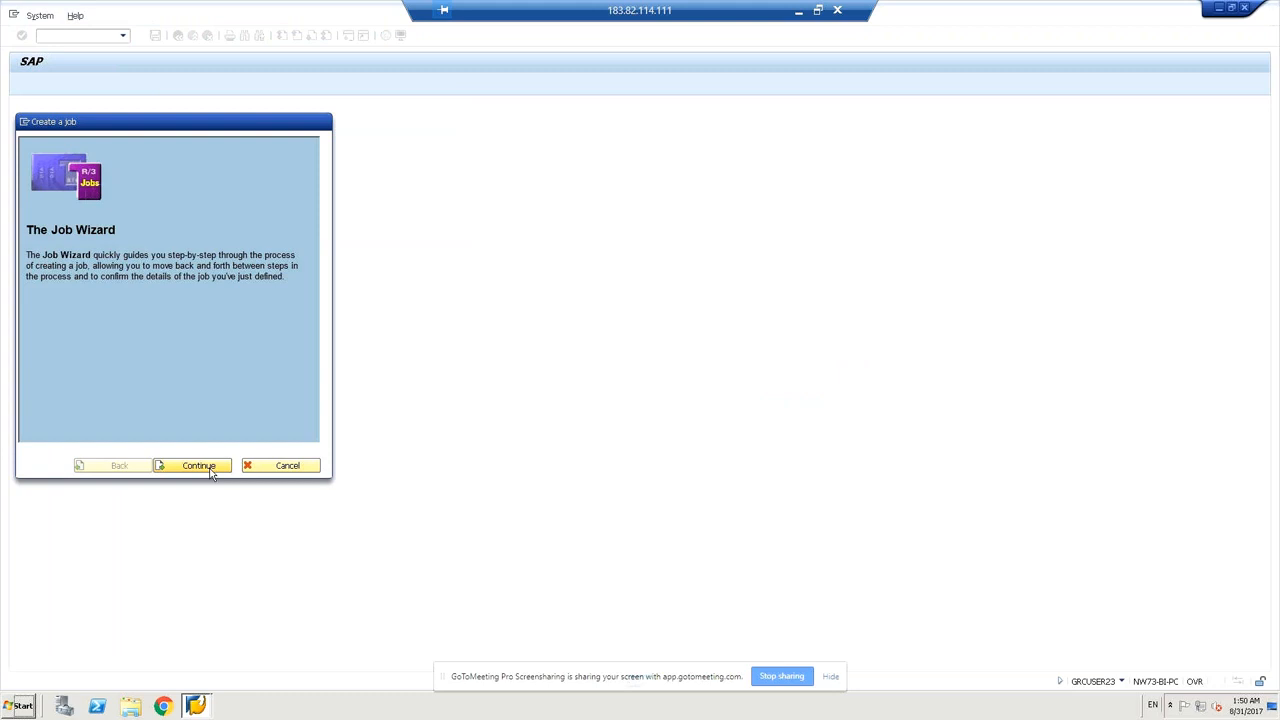
# Cancel the job wizard, declining the first exit prompt, then confirm exiting without saving.
pyautogui.click(200, 466)
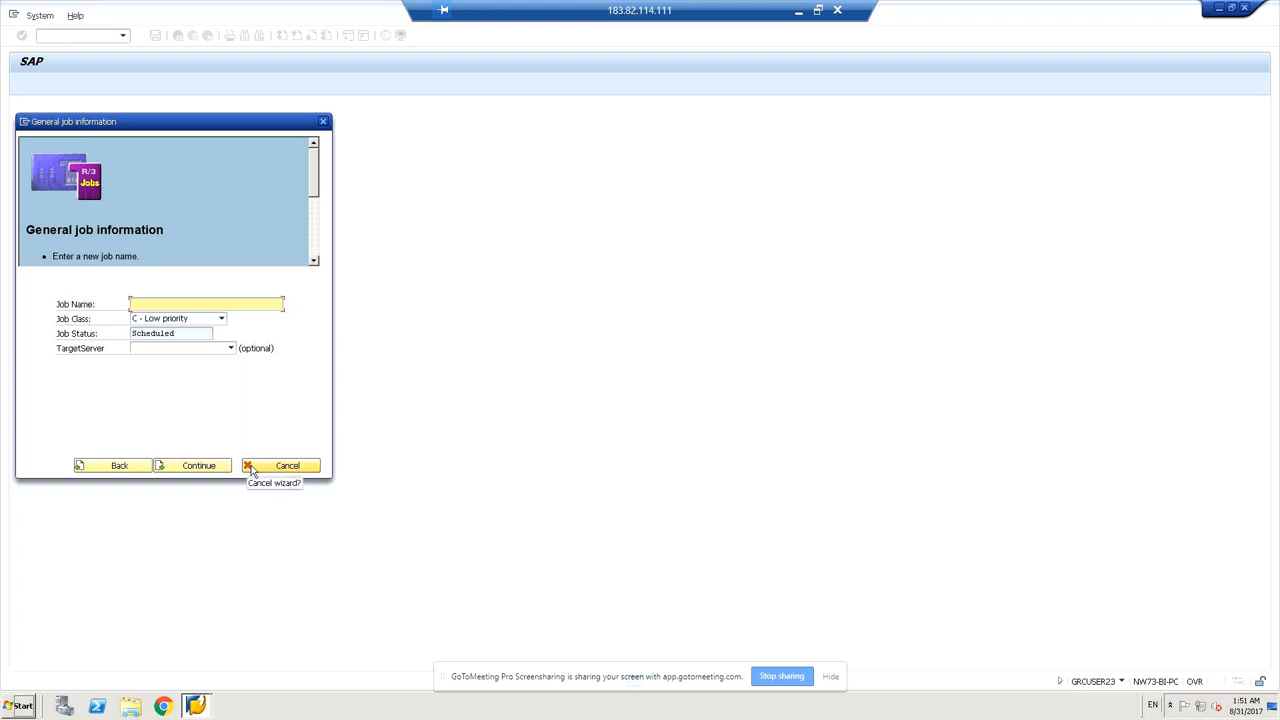
pyautogui.click(252, 470)
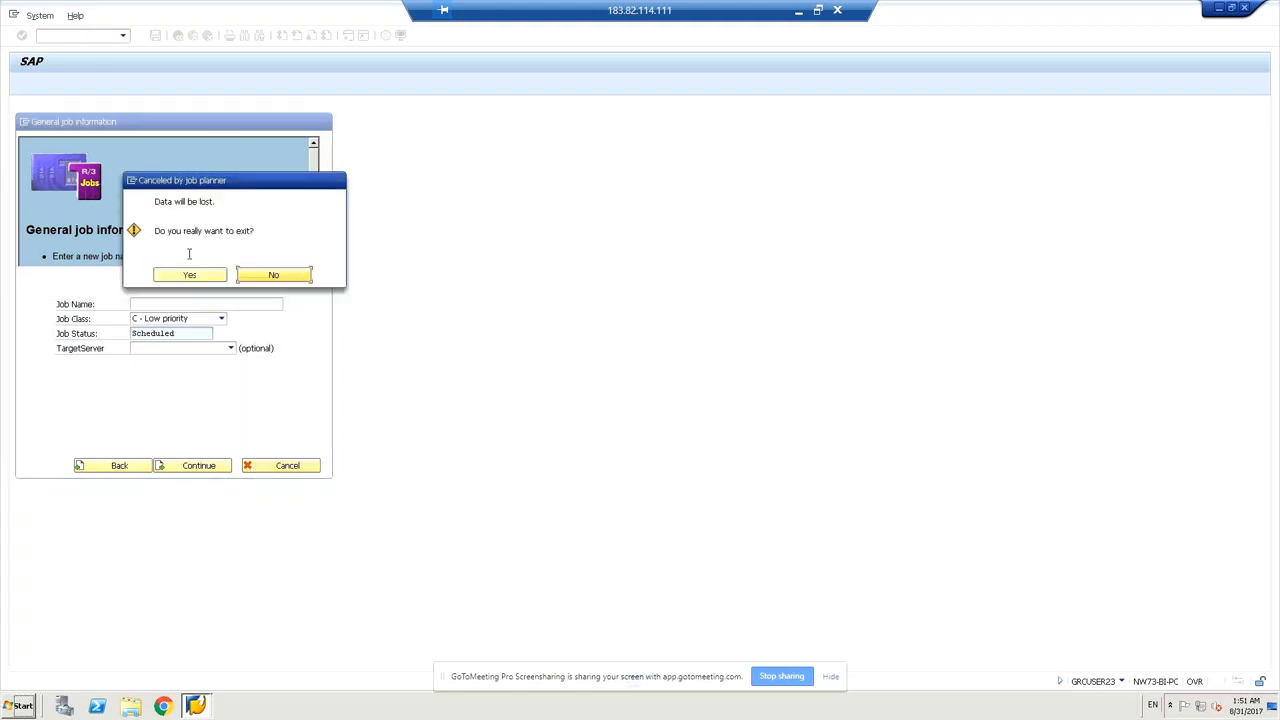
pyautogui.click(257, 277)
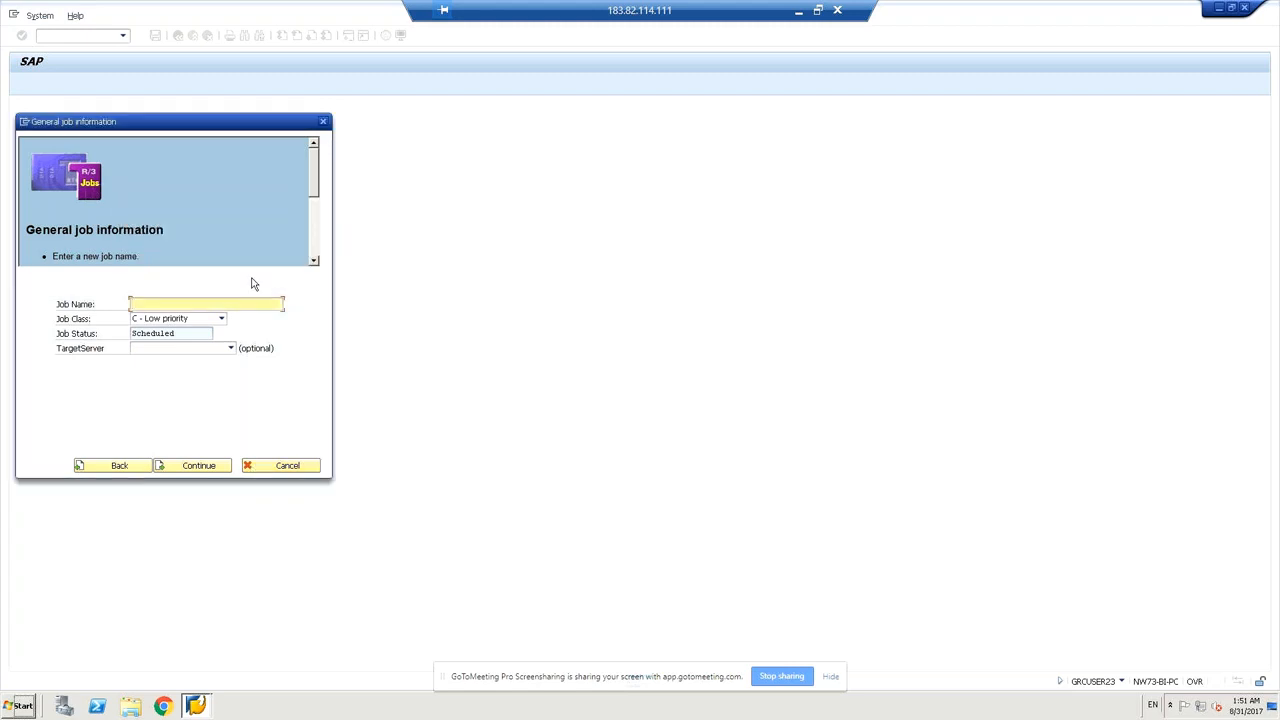
pyautogui.click(257, 468)
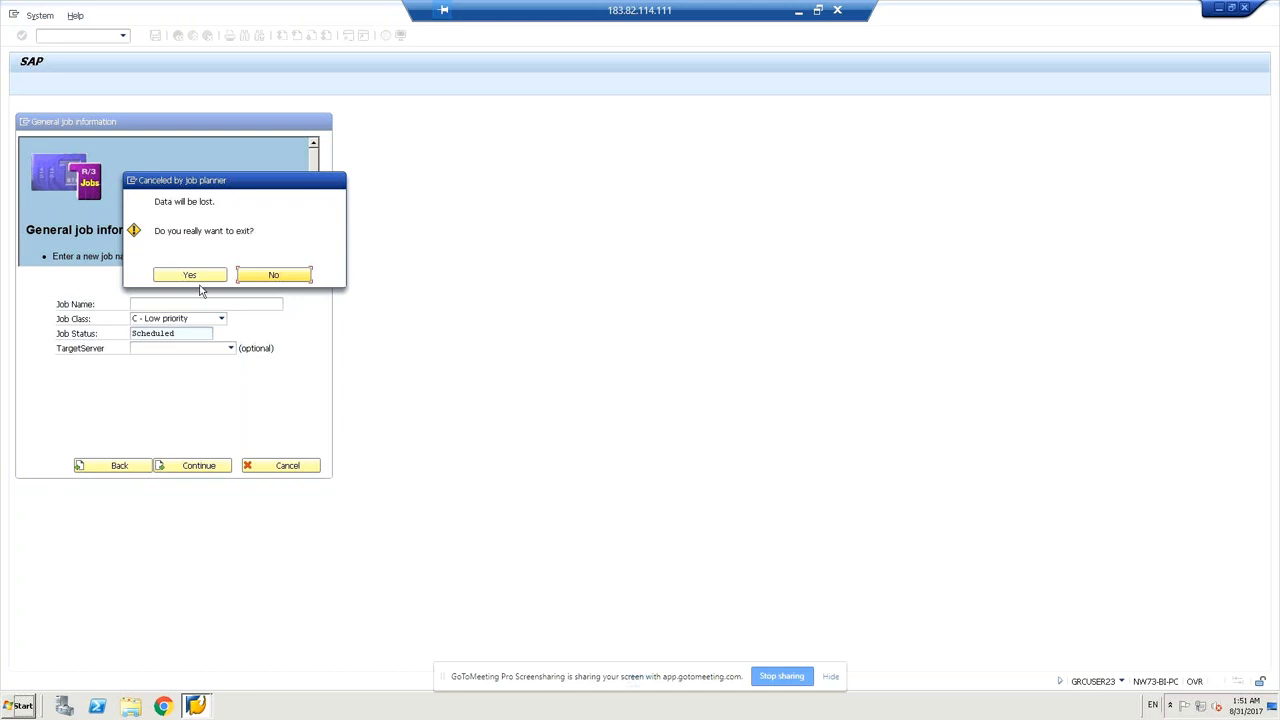
pyautogui.click(195, 278)
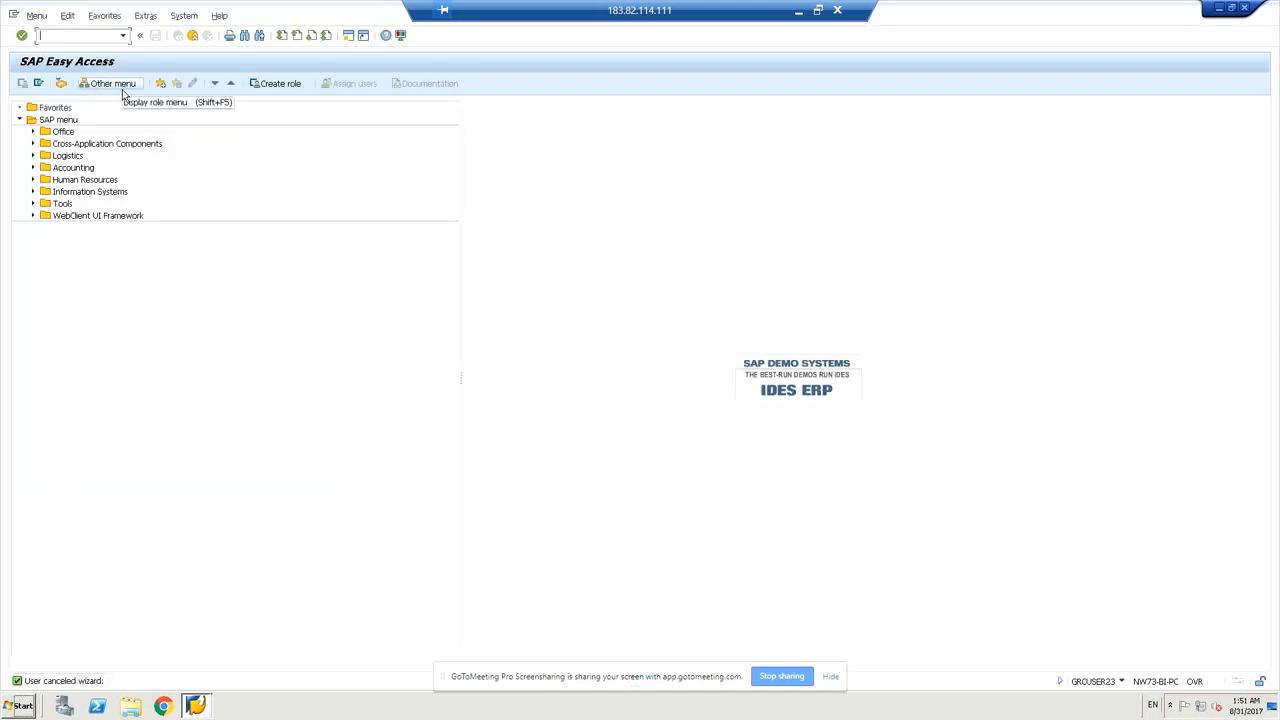
# Run transaction sm36 and switch to its Standard Jobs list.
pyautogui.write('sm')
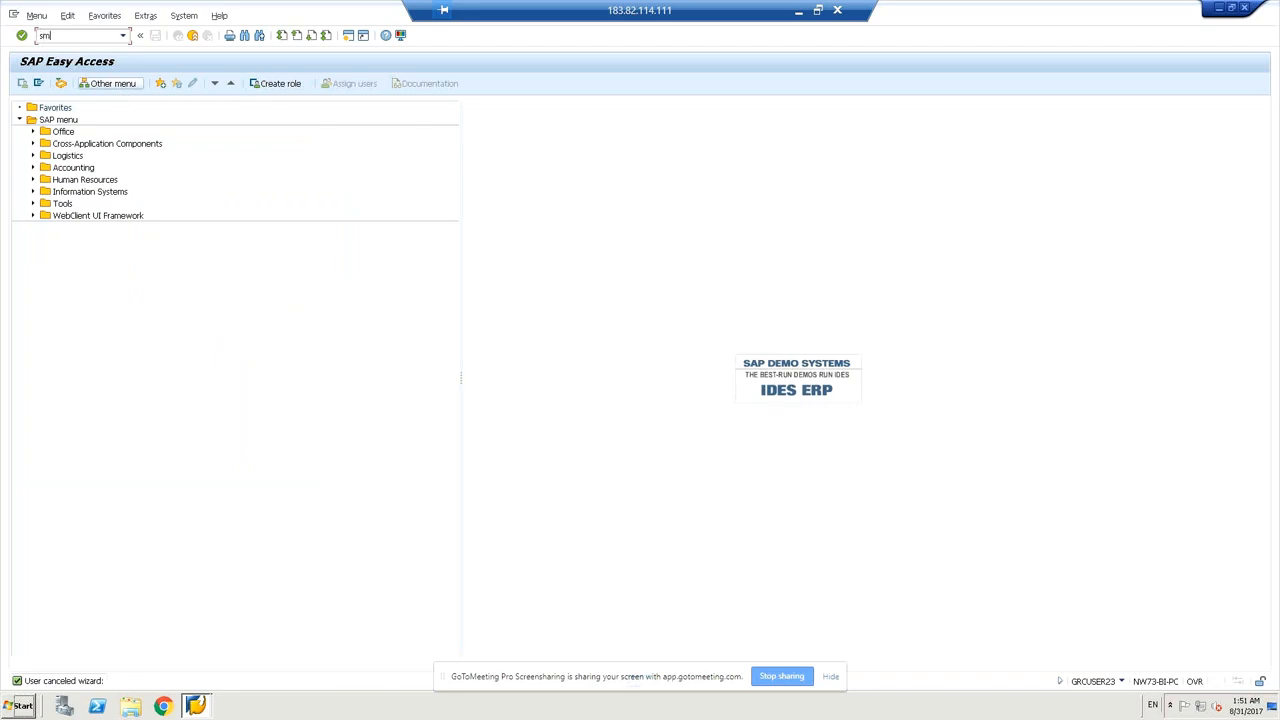
pyautogui.write('36')
pyautogui.press('Return')
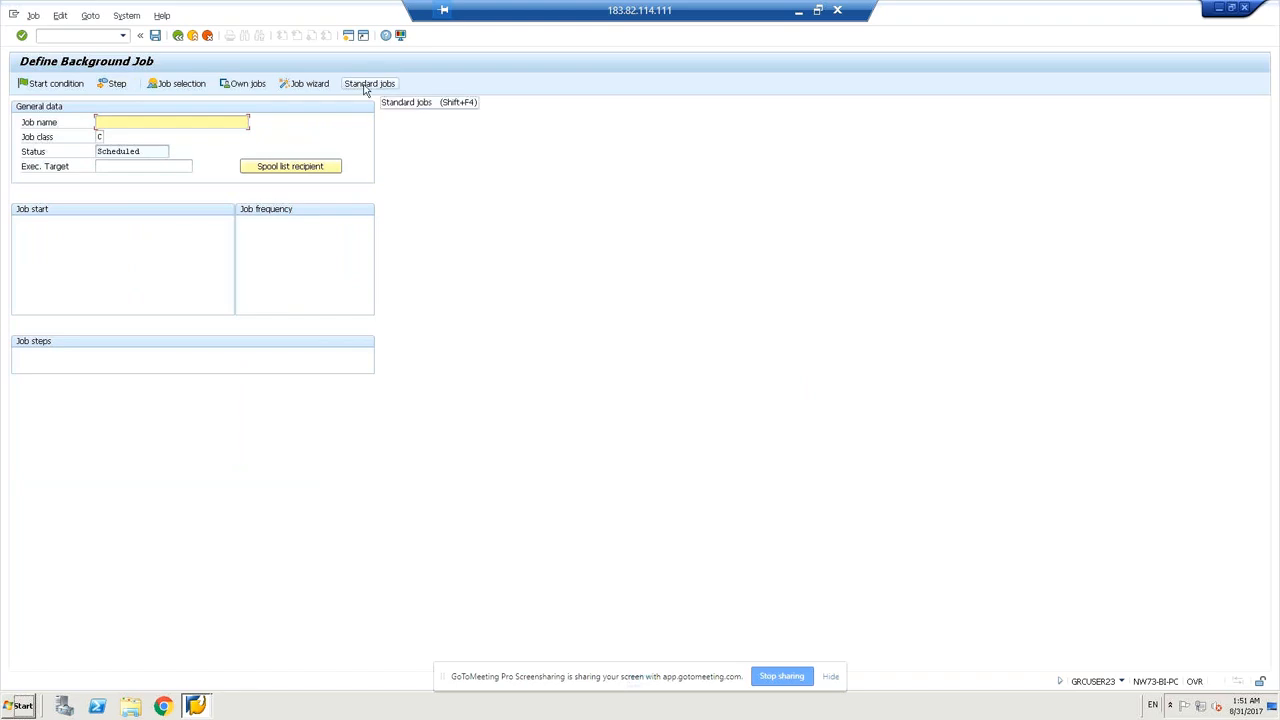
pyautogui.click(367, 86)
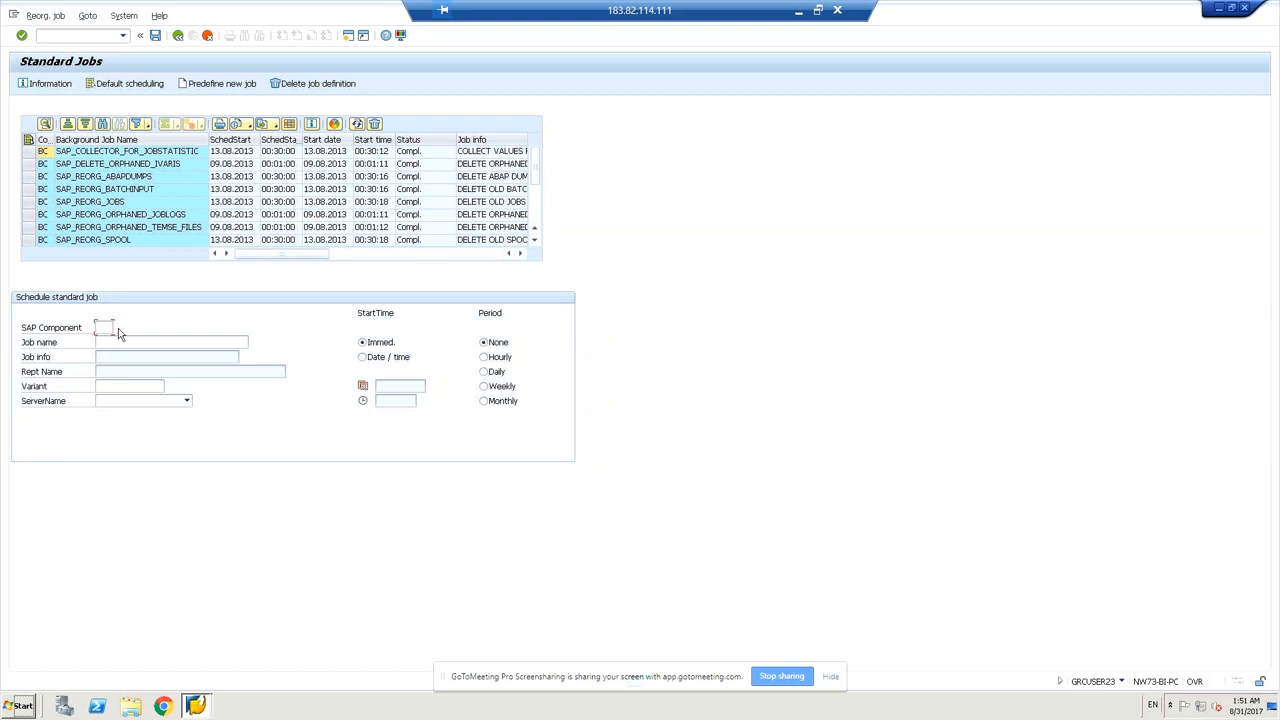
# Search the SAP Component value list for 'basis' and select BC, Basis Components.
pyautogui.click(118, 329)
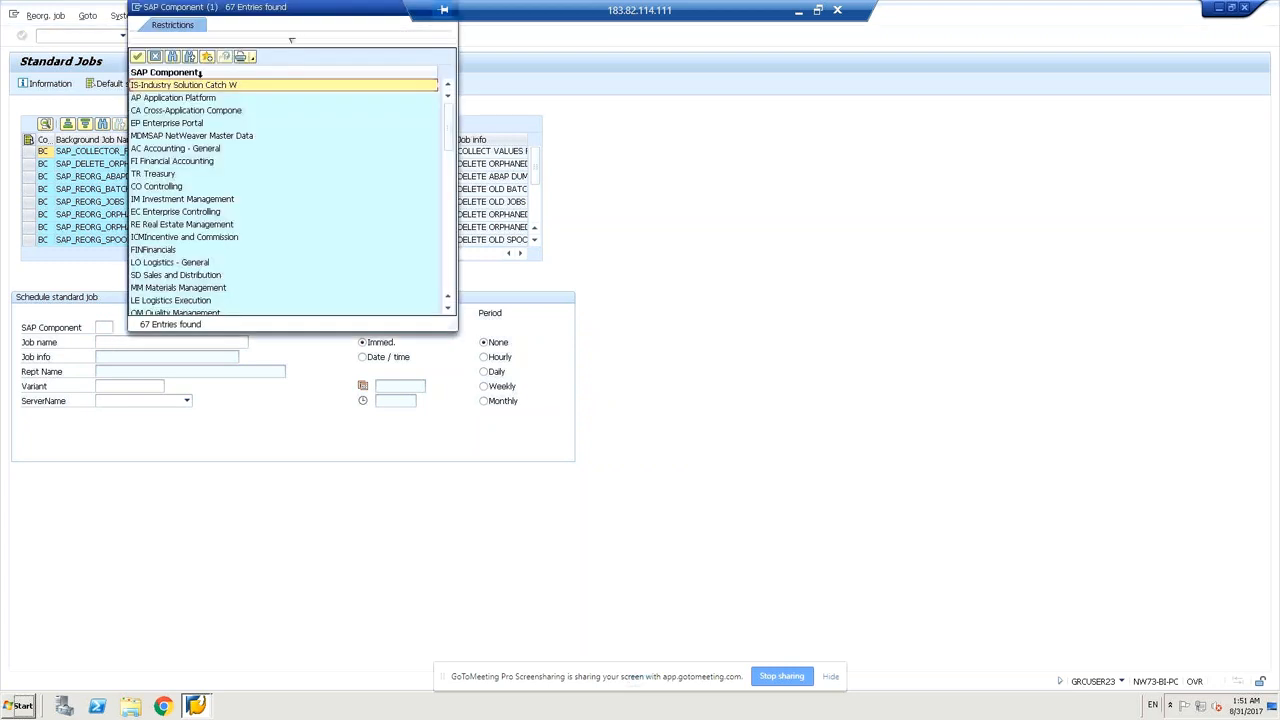
pyautogui.click(146, 165)
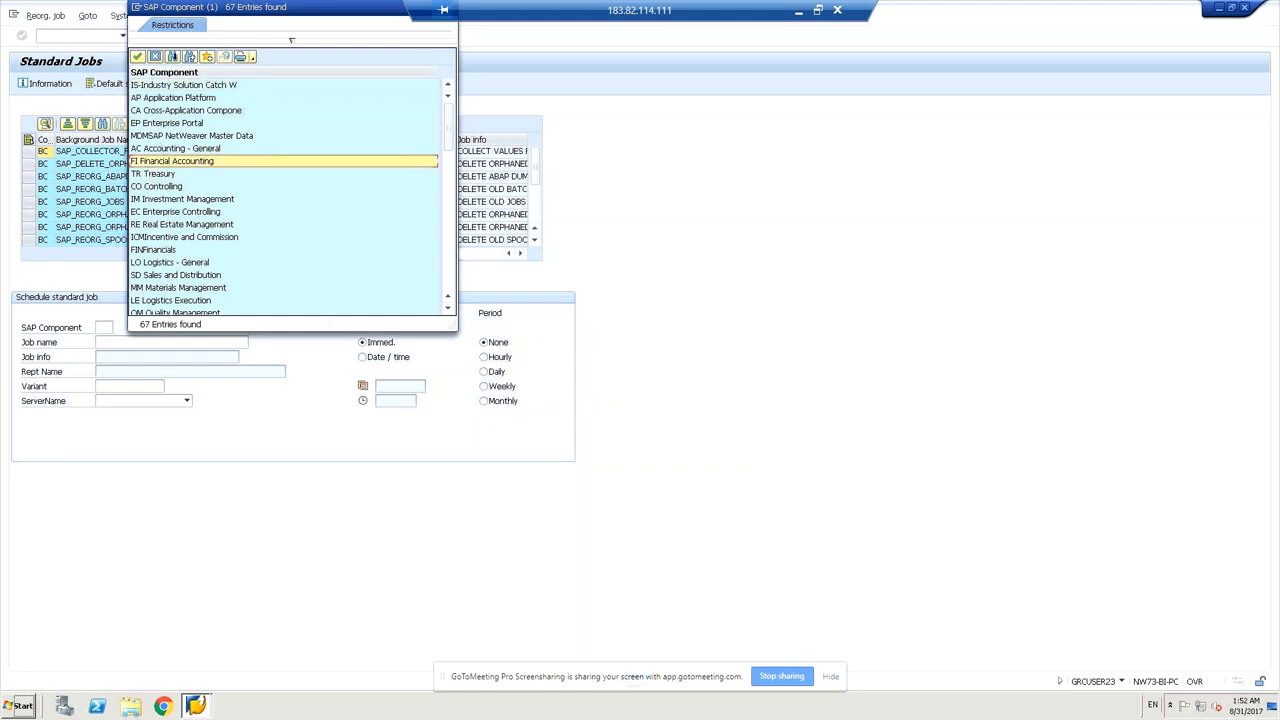
pyautogui.hotkey('ctrl', 'f')
pyautogui.write('bas')
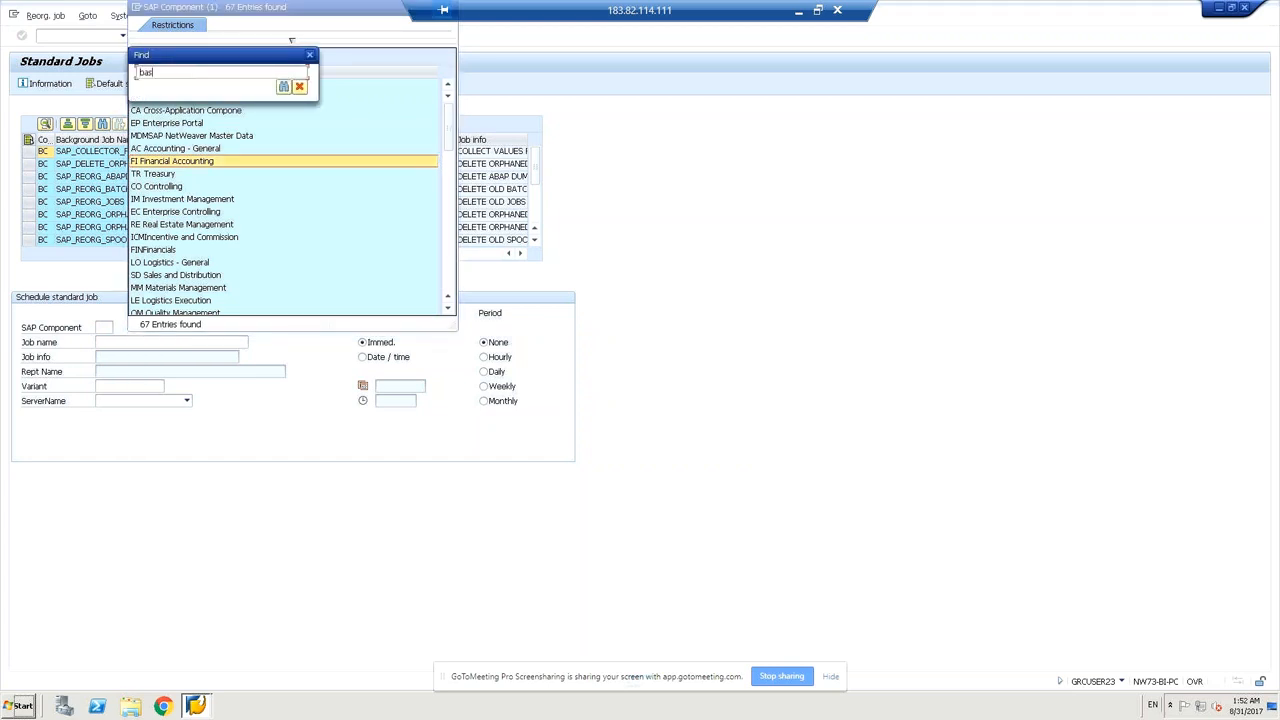
pyautogui.press('BackSpace')
pyautogui.press('BackSpace')
pyautogui.press('BackSpace')
pyautogui.write('bsd')
pyautogui.press('BackSpace')
pyautogui.press('BackSpace')
pyautogui.press('BackSpace')
pyautogui.write('basis')
pyautogui.click(283, 88)
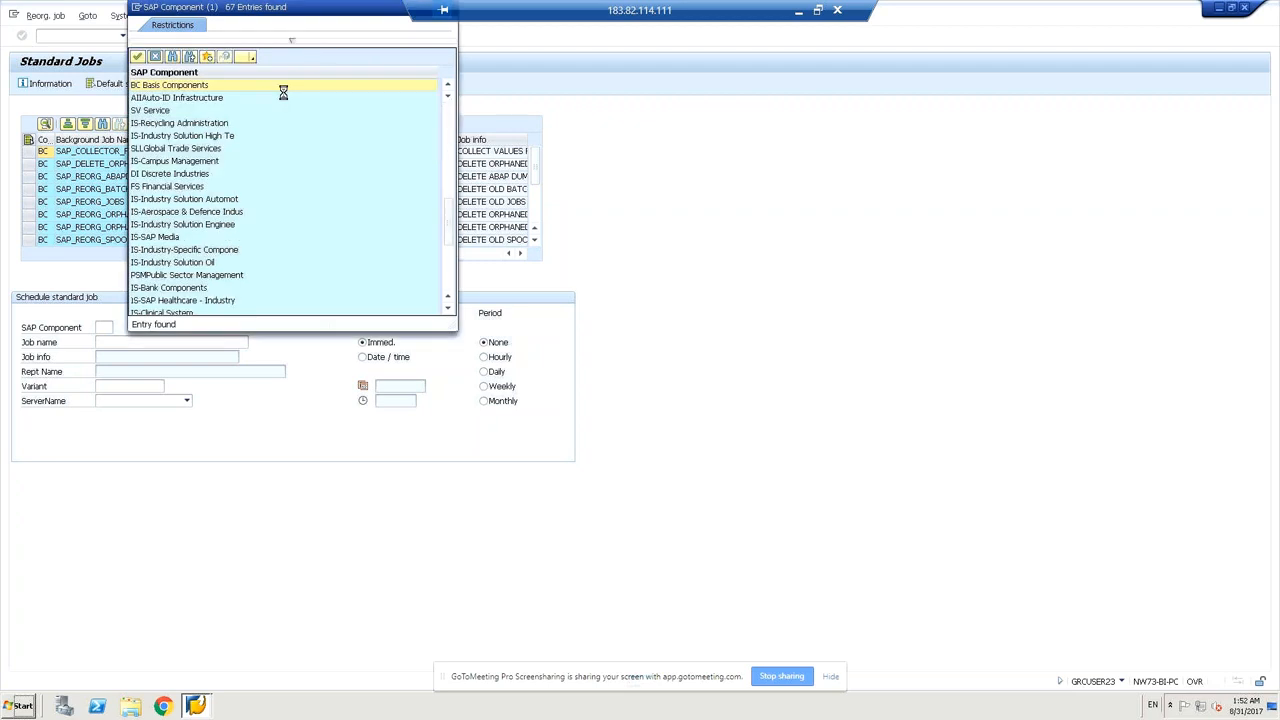
pyautogui.doubleClick(284, 90)
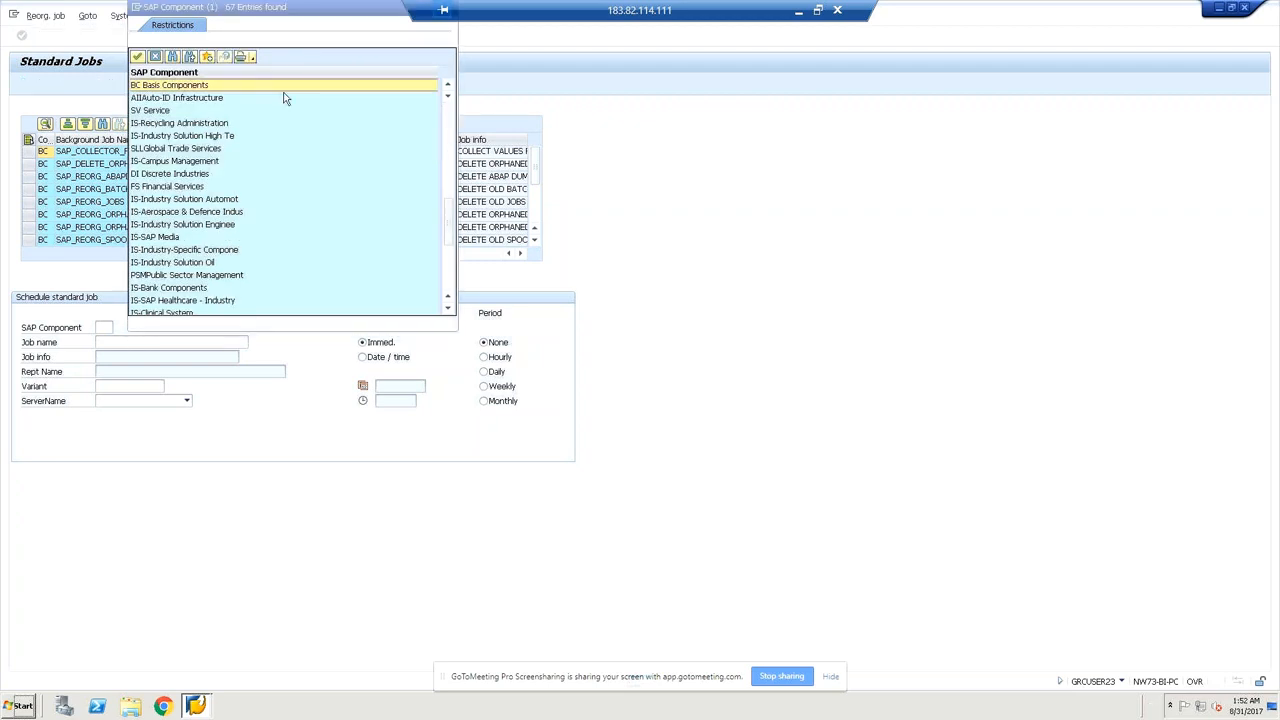
pyautogui.doubleClick(165, 86)
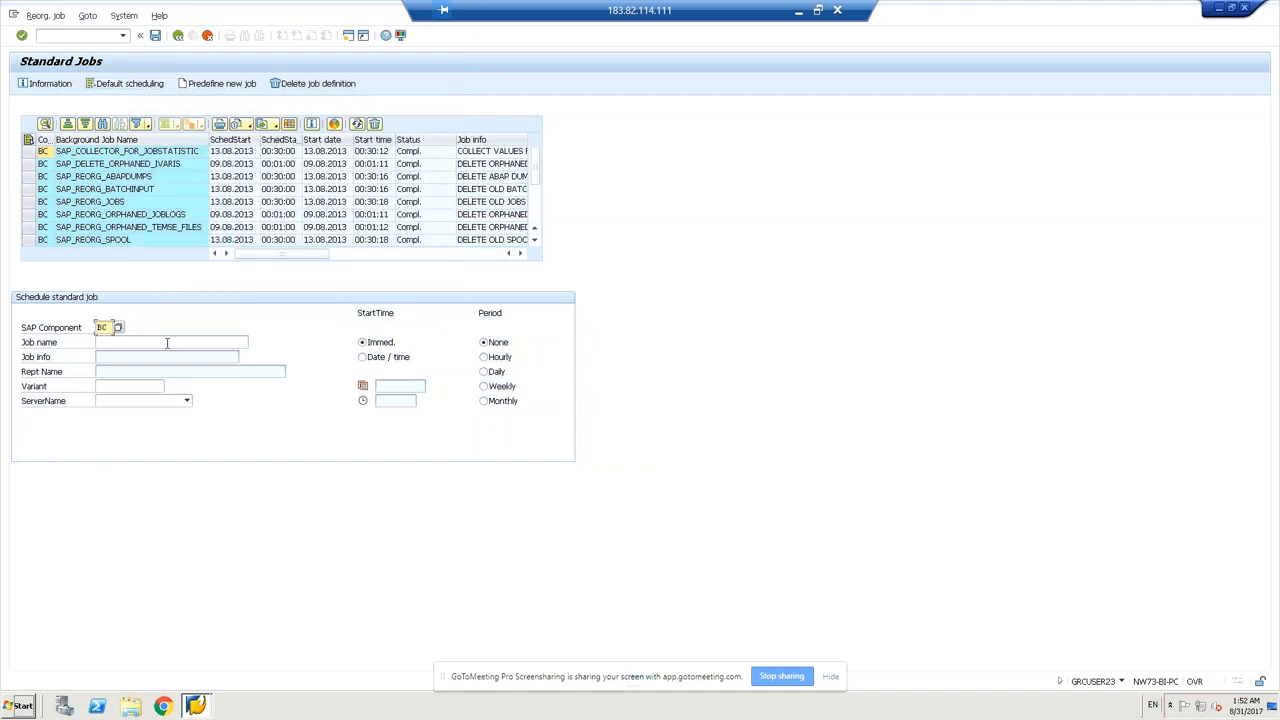
# Pick SAP_CCMS_MONI_BATCH_DP from the Job name value help for component BC.
pyautogui.click(165, 343)
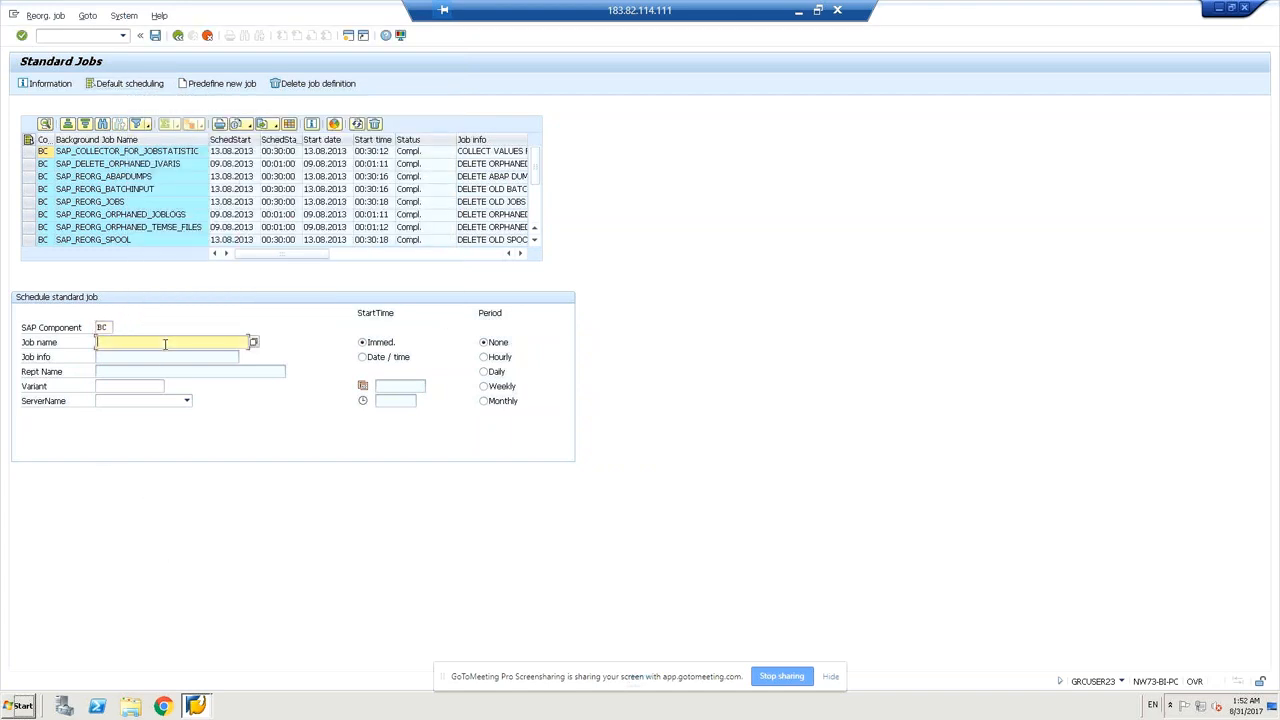
pyautogui.click(253, 343)
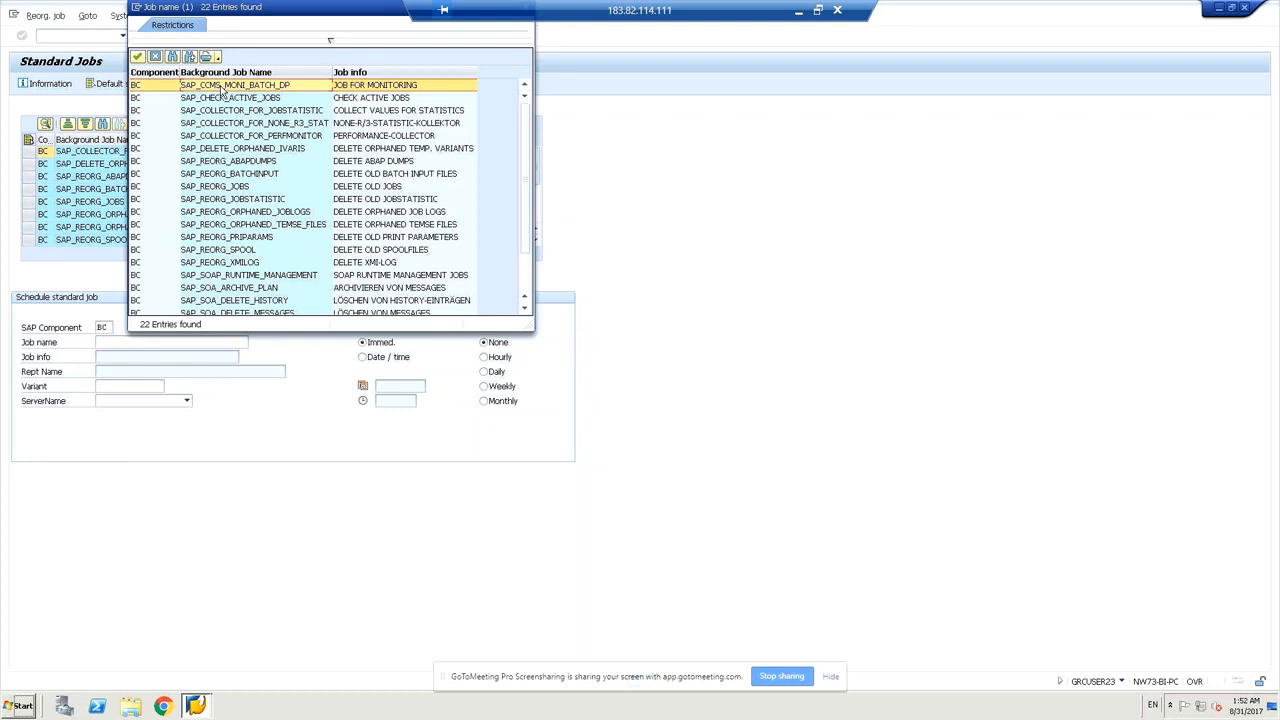
pyautogui.doubleClick(222, 86)
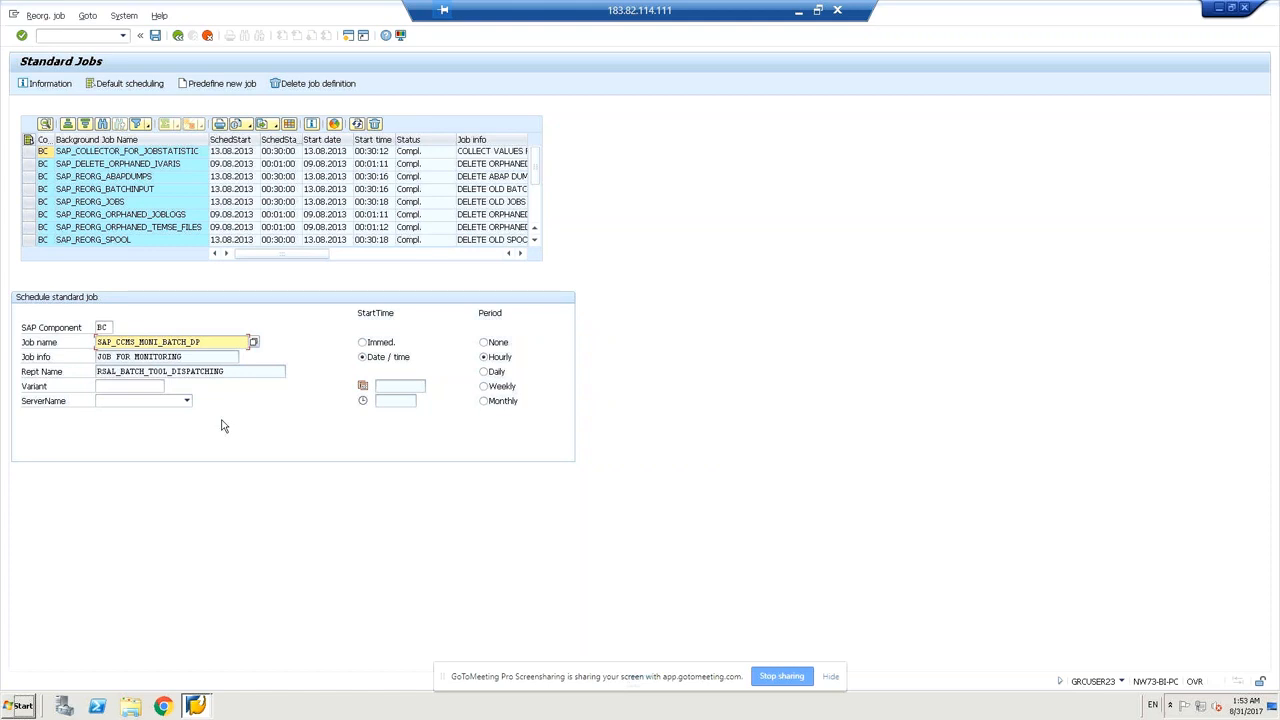
# Look up variants for the report, finding none, so the Variant stays empty.
pyautogui.click(130, 387)
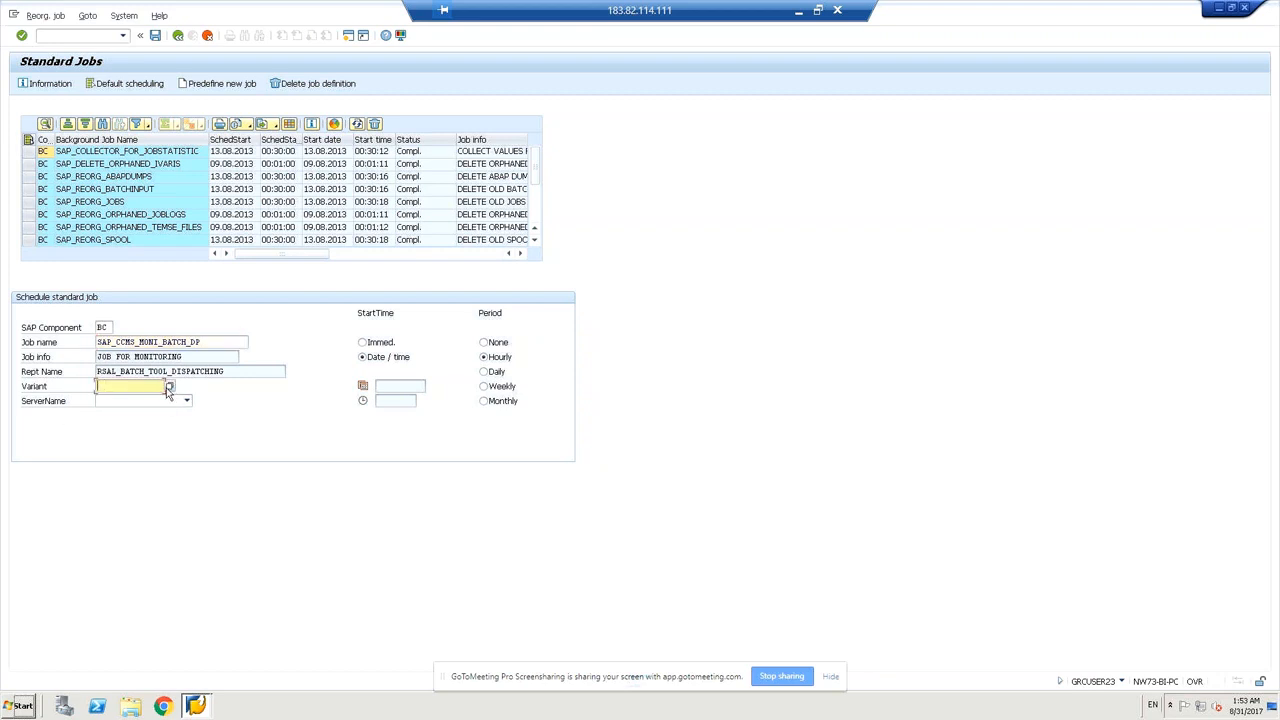
pyautogui.click(170, 387)
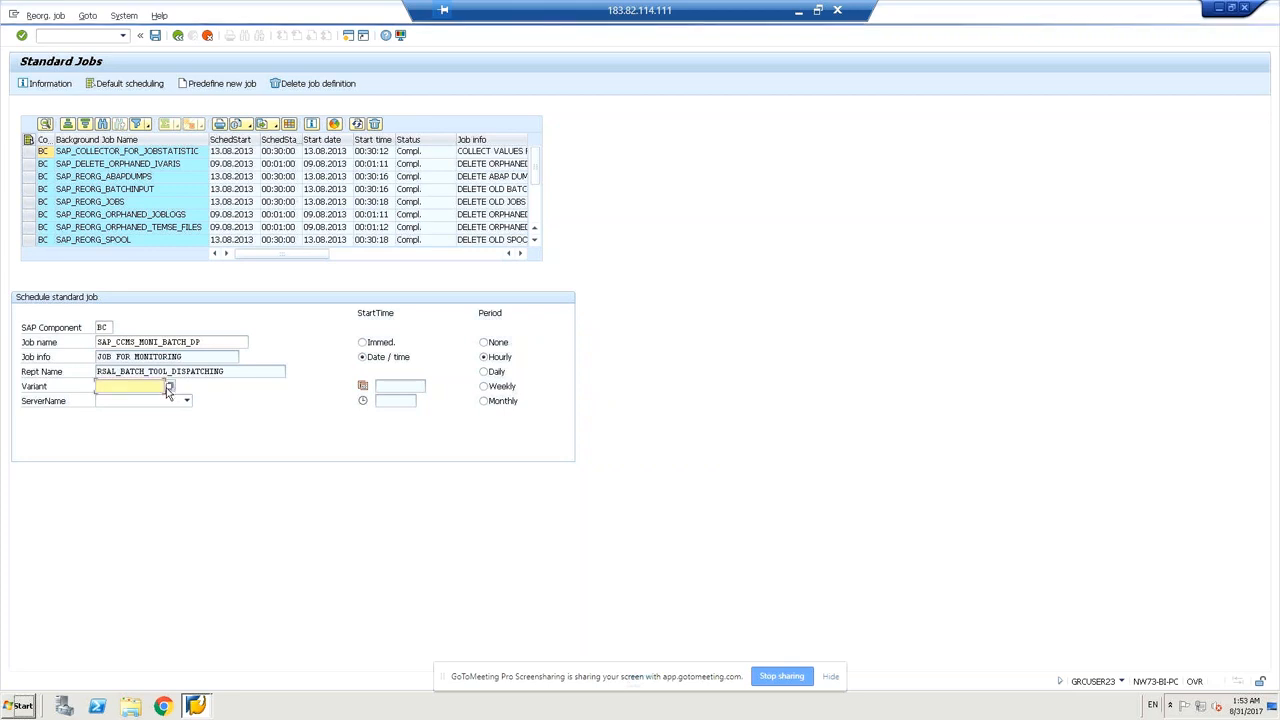
pyautogui.click(169, 388)
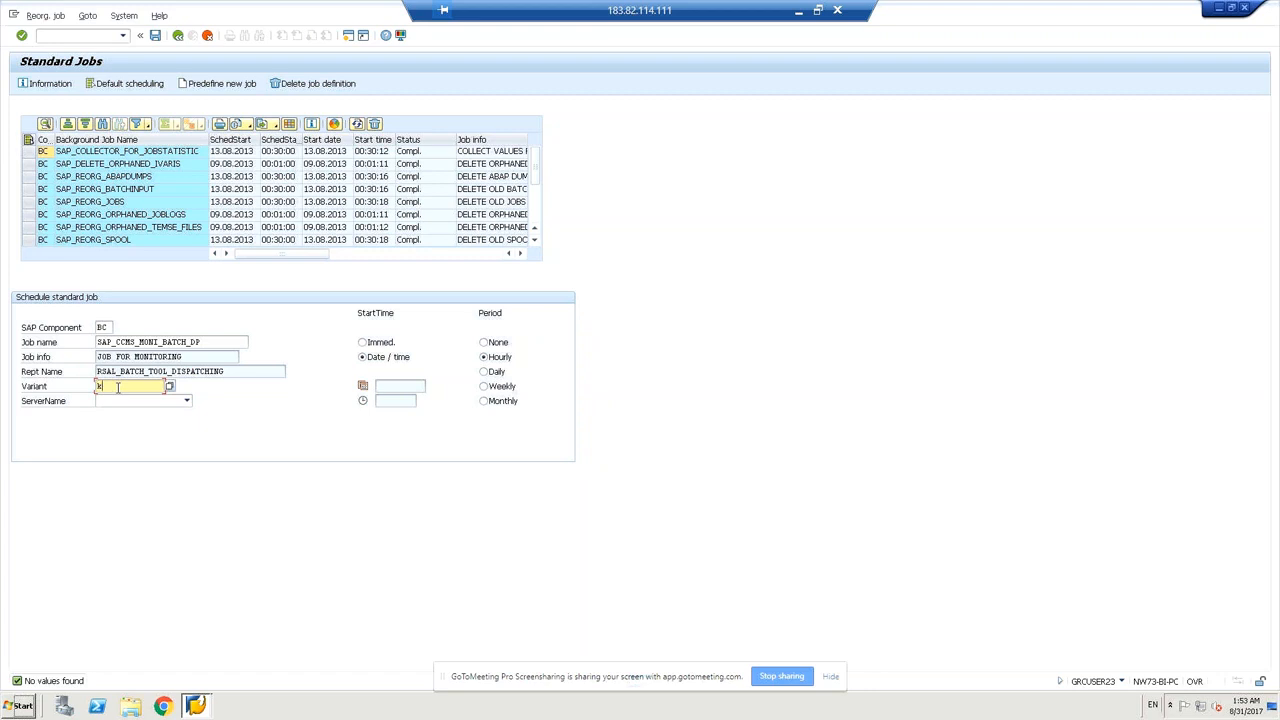
# Set the server to NW73-BI-PC_EC5_00 and choose an immediate start time.
pyautogui.click(184, 401)
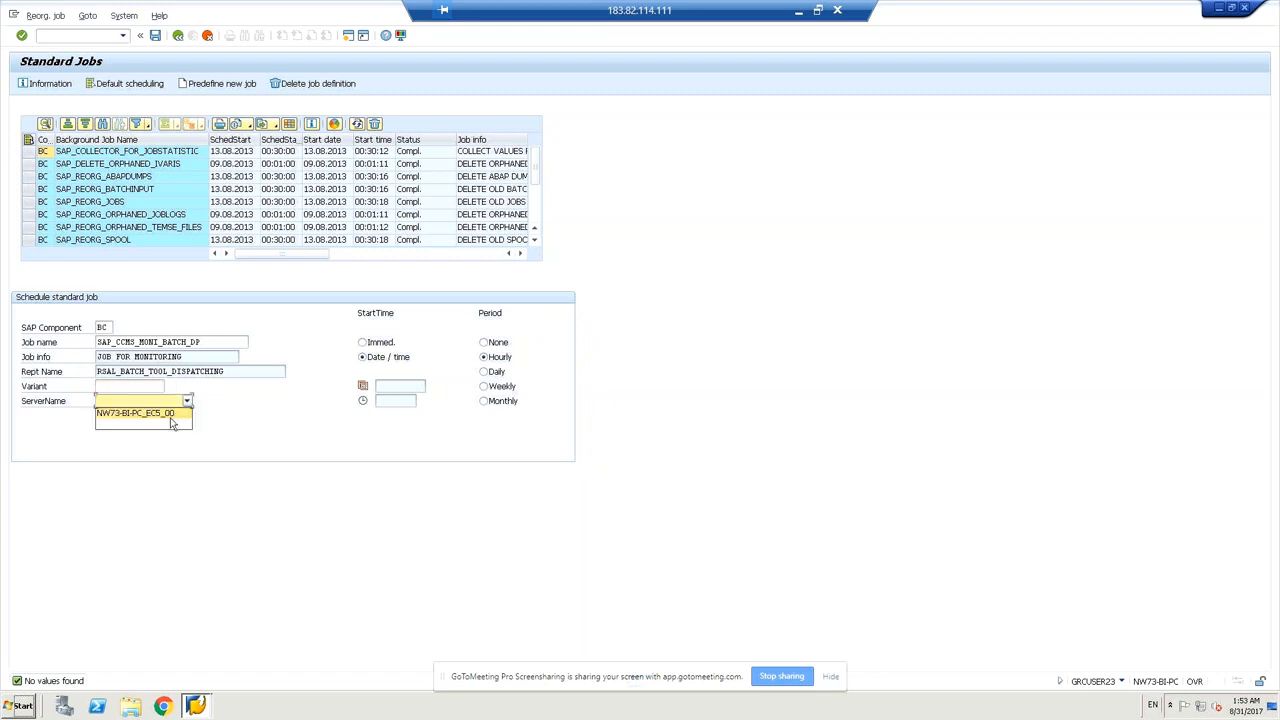
pyautogui.click(171, 422)
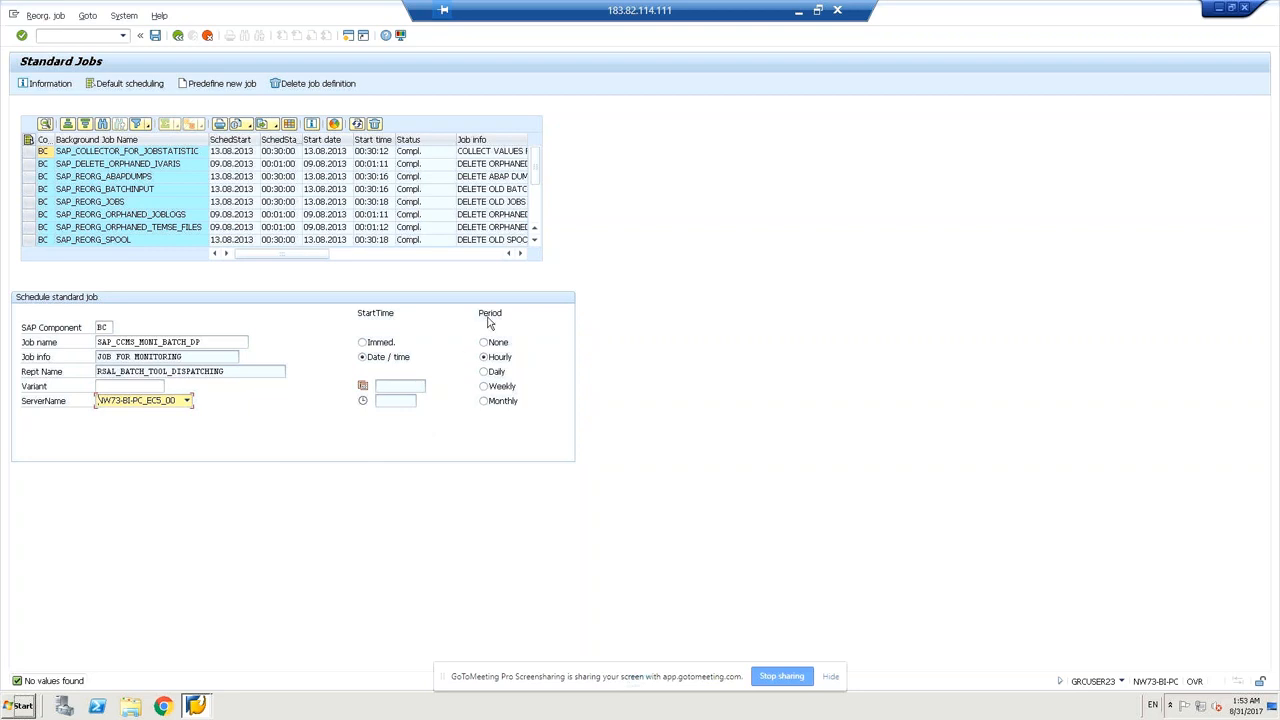
pyautogui.click(364, 343)
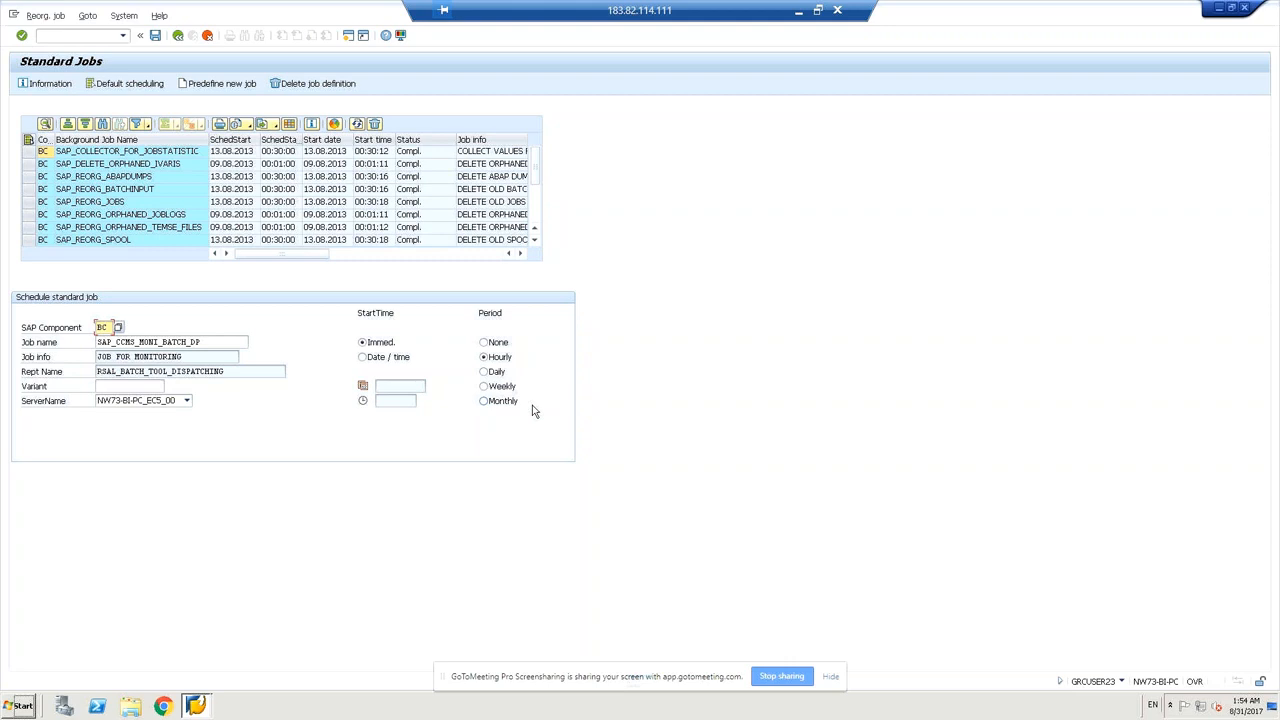
# Save the hourly SAP_CCMS_MONI_BATCH_DP job so it is released and running.
pyautogui.click(156, 38)
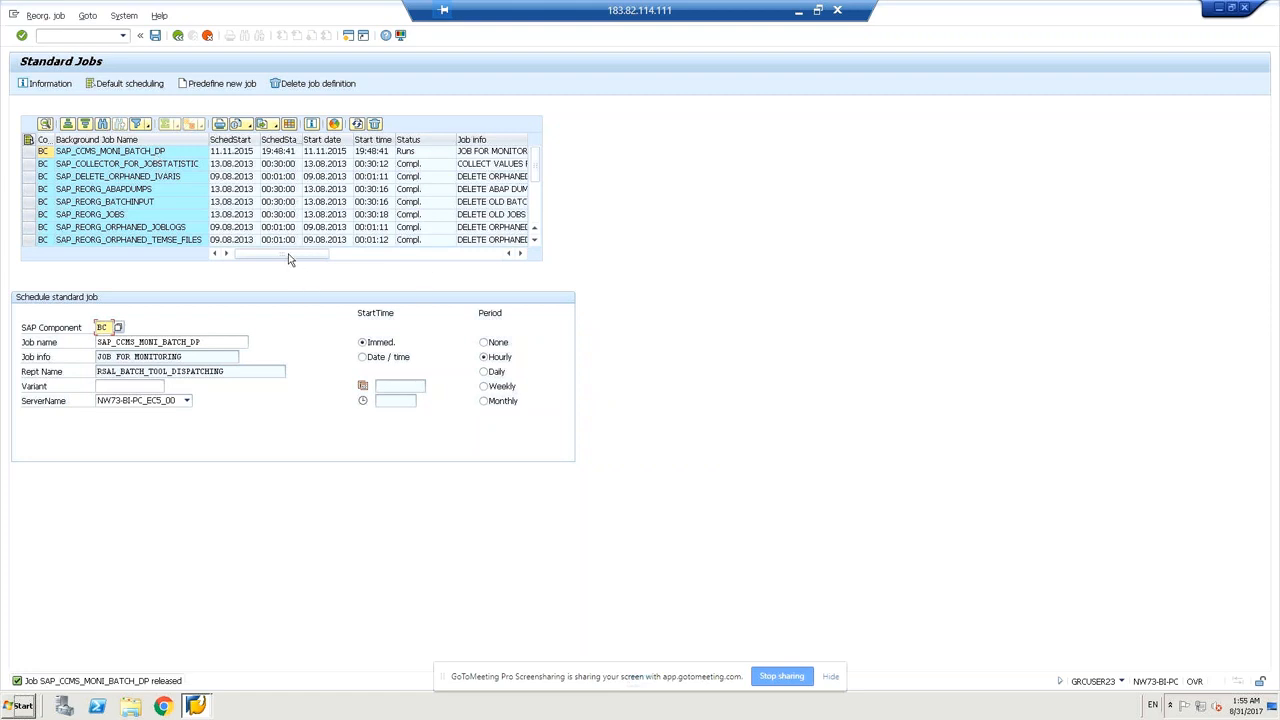
pyautogui.moveTo(290, 260); pyautogui.dragTo(440, 256)
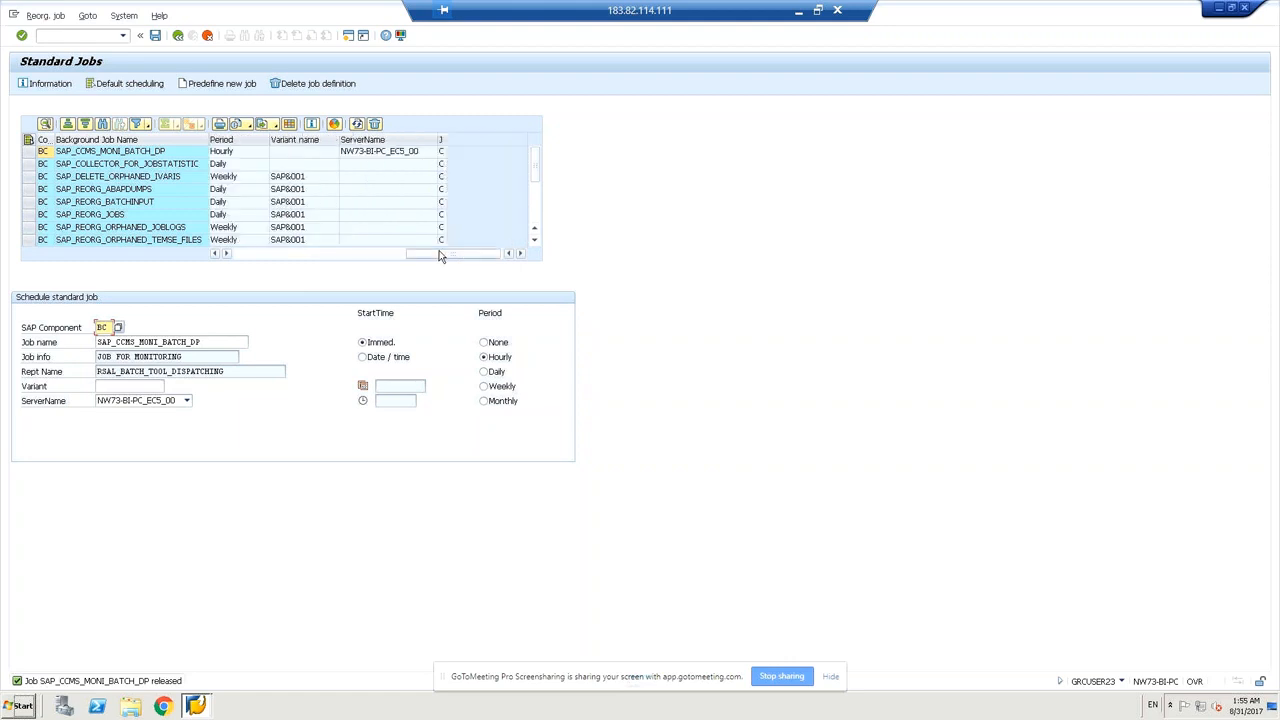
pyautogui.click(215, 255)
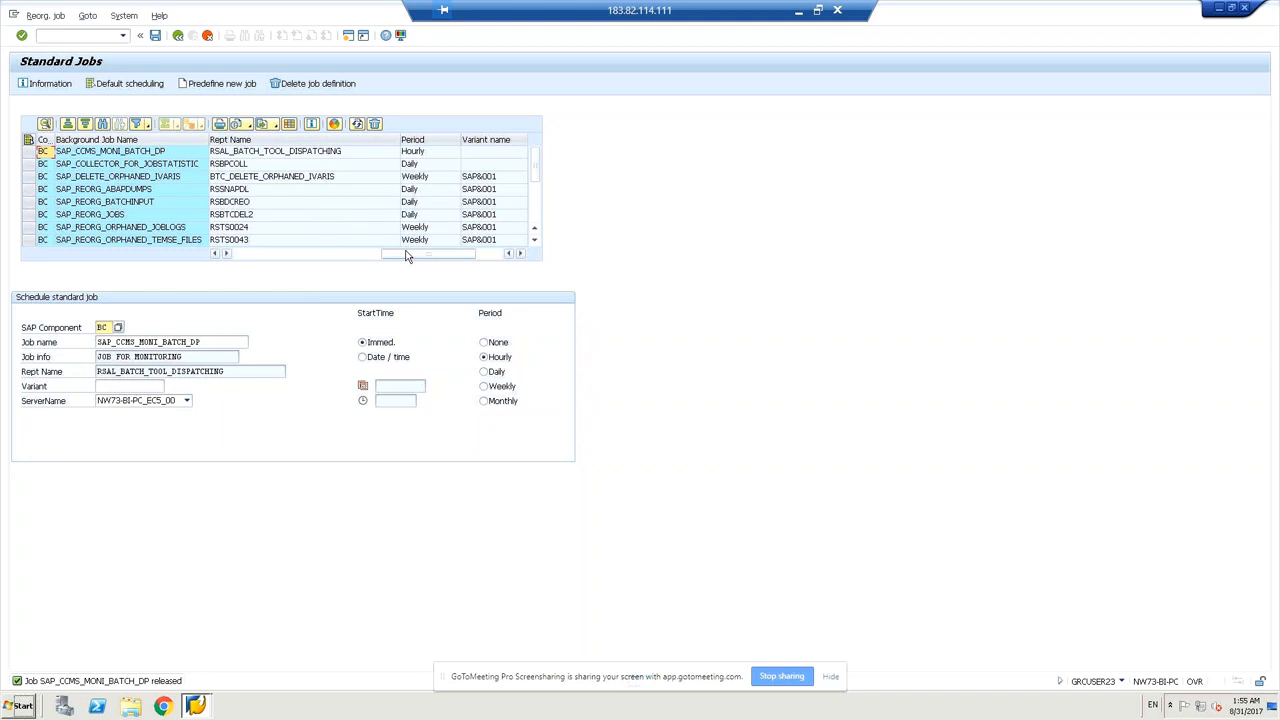
pyautogui.click(517, 254)
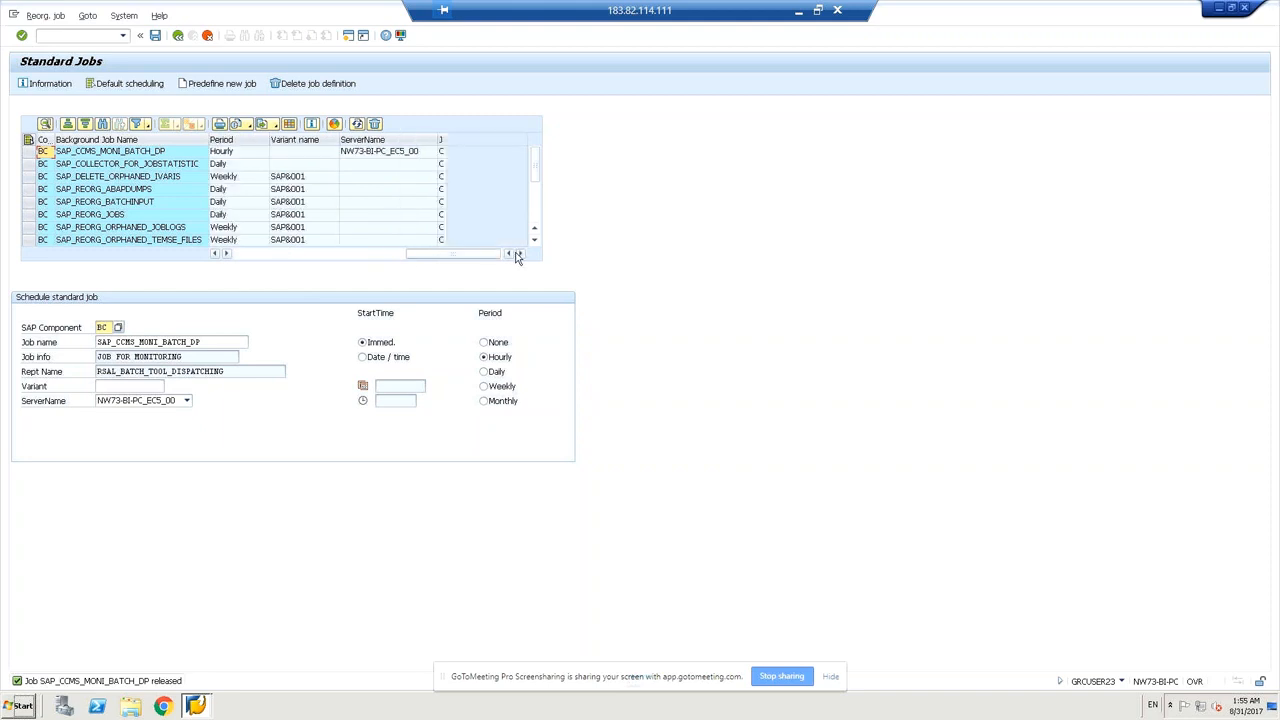
pyautogui.click(216, 254)
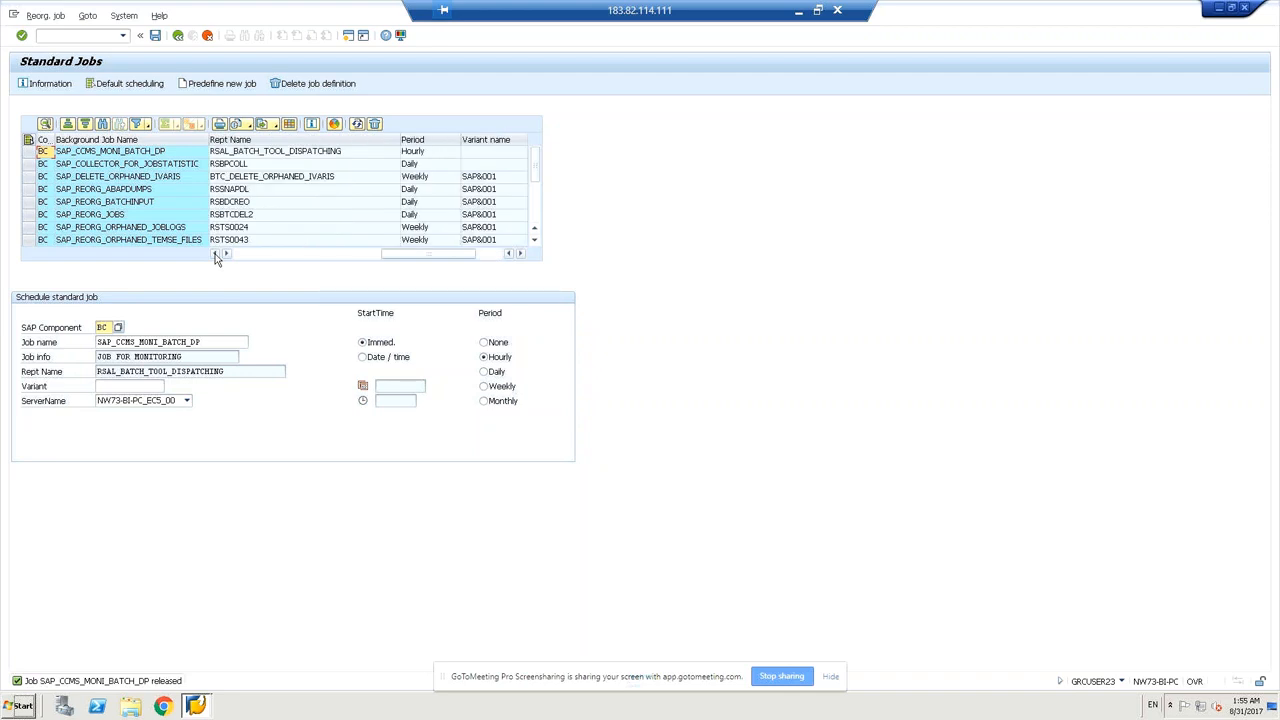
pyautogui.click(216, 254)
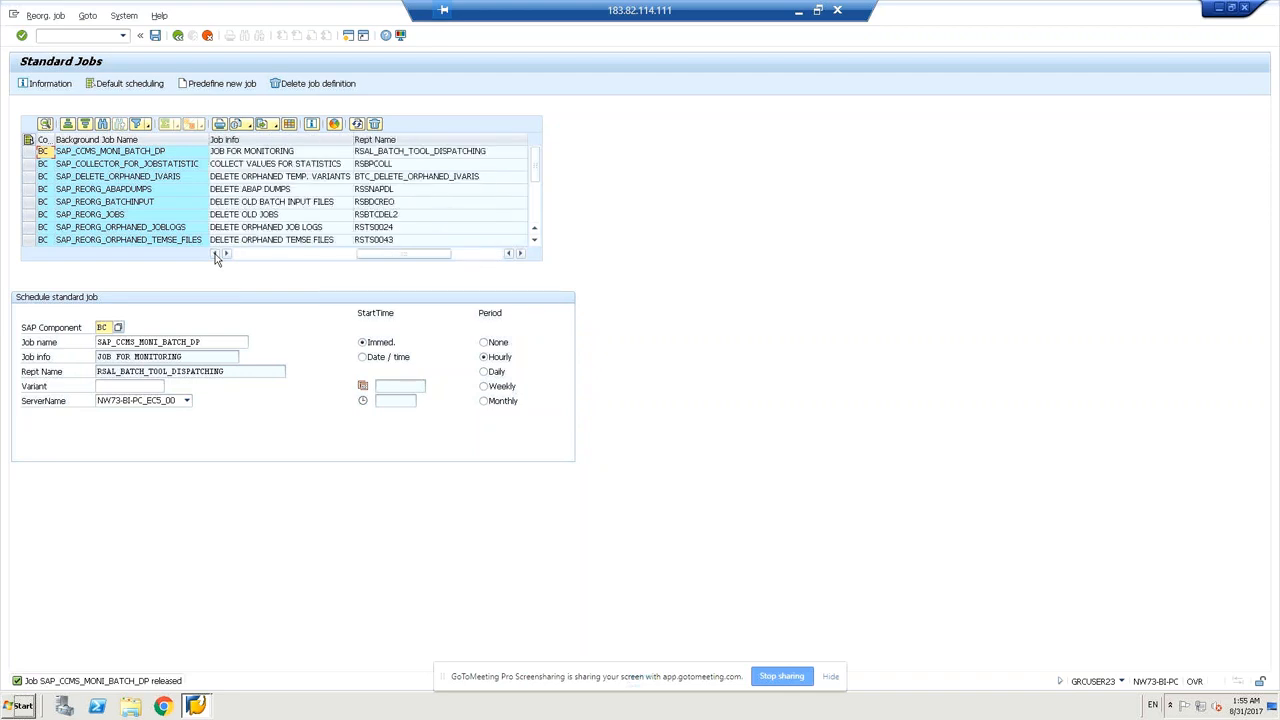
pyautogui.click(216, 254)
pyautogui.click(216, 254)
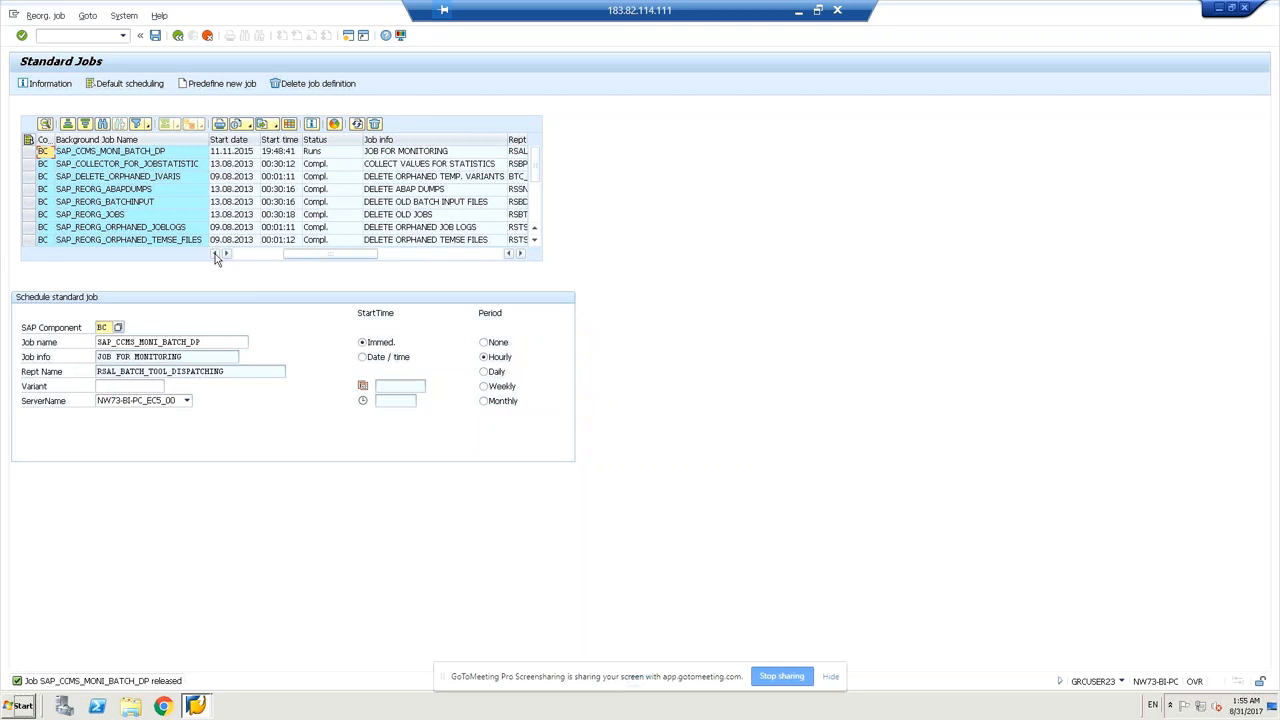
pyautogui.click(216, 254)
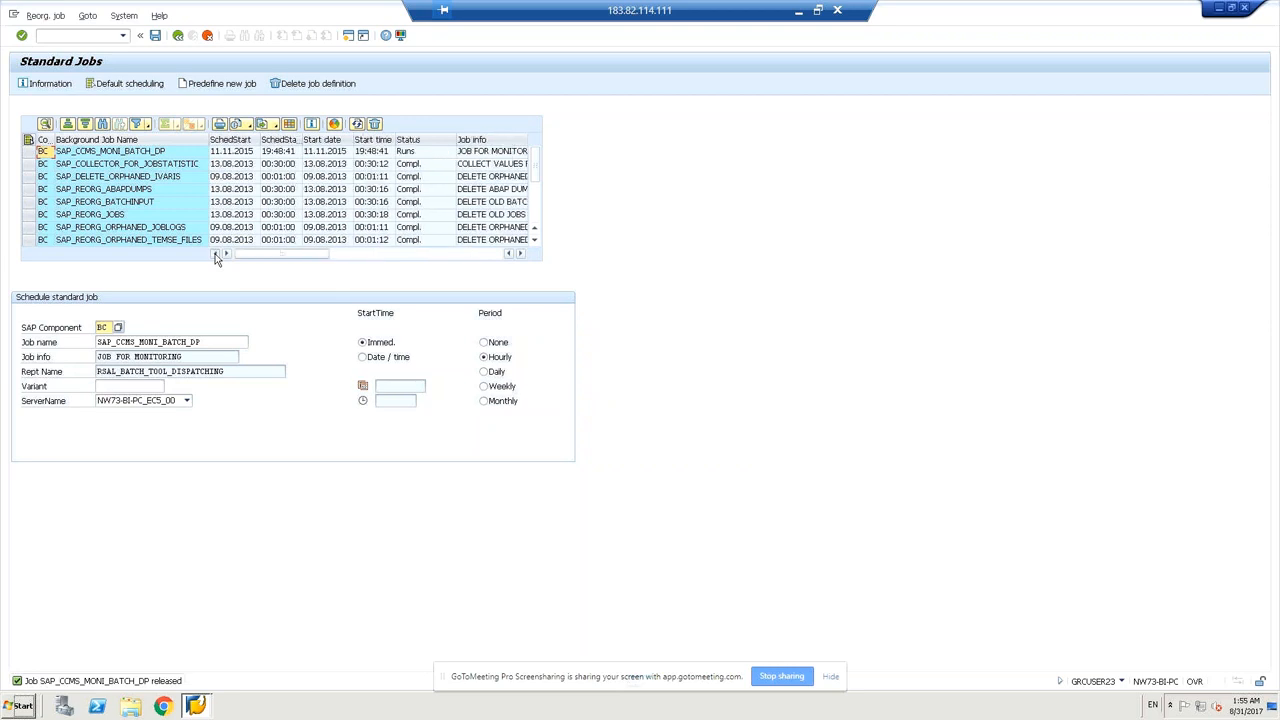
pyautogui.click(519, 254)
pyautogui.click(519, 254)
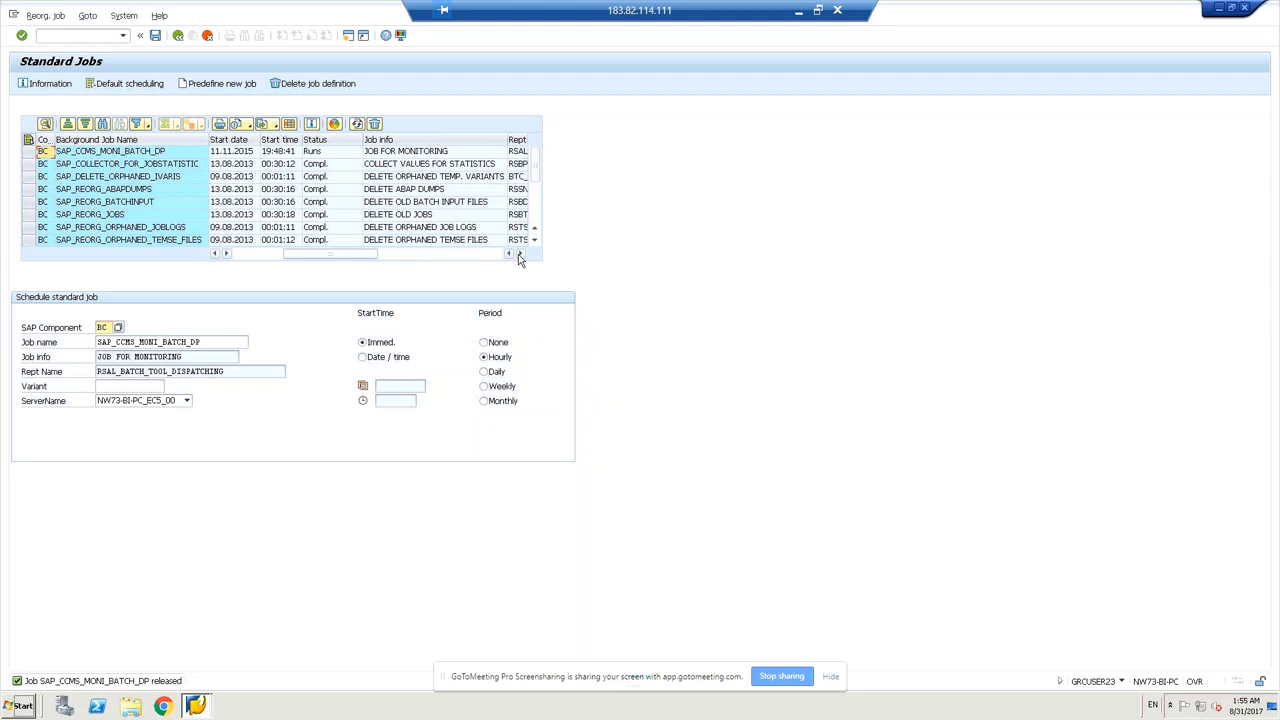
pyautogui.click(519, 254)
pyautogui.click(519, 254)
pyautogui.click(519, 254)
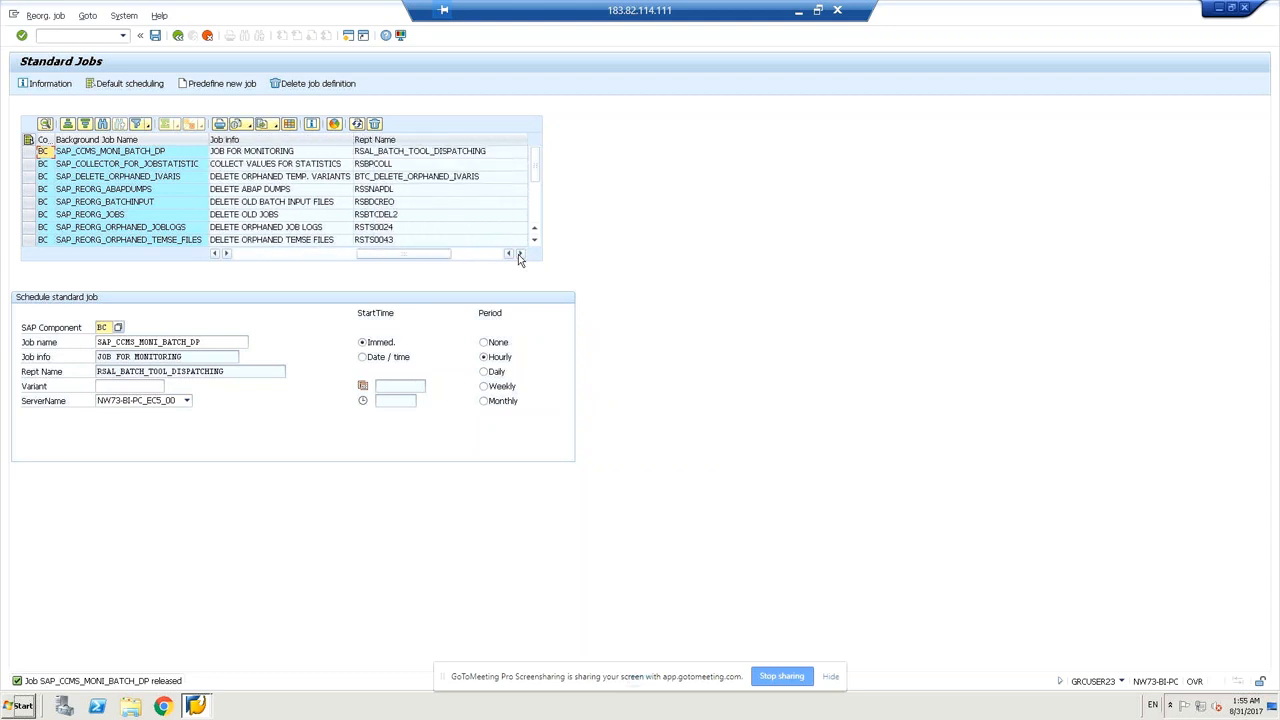
pyautogui.click(519, 254)
pyautogui.click(519, 254)
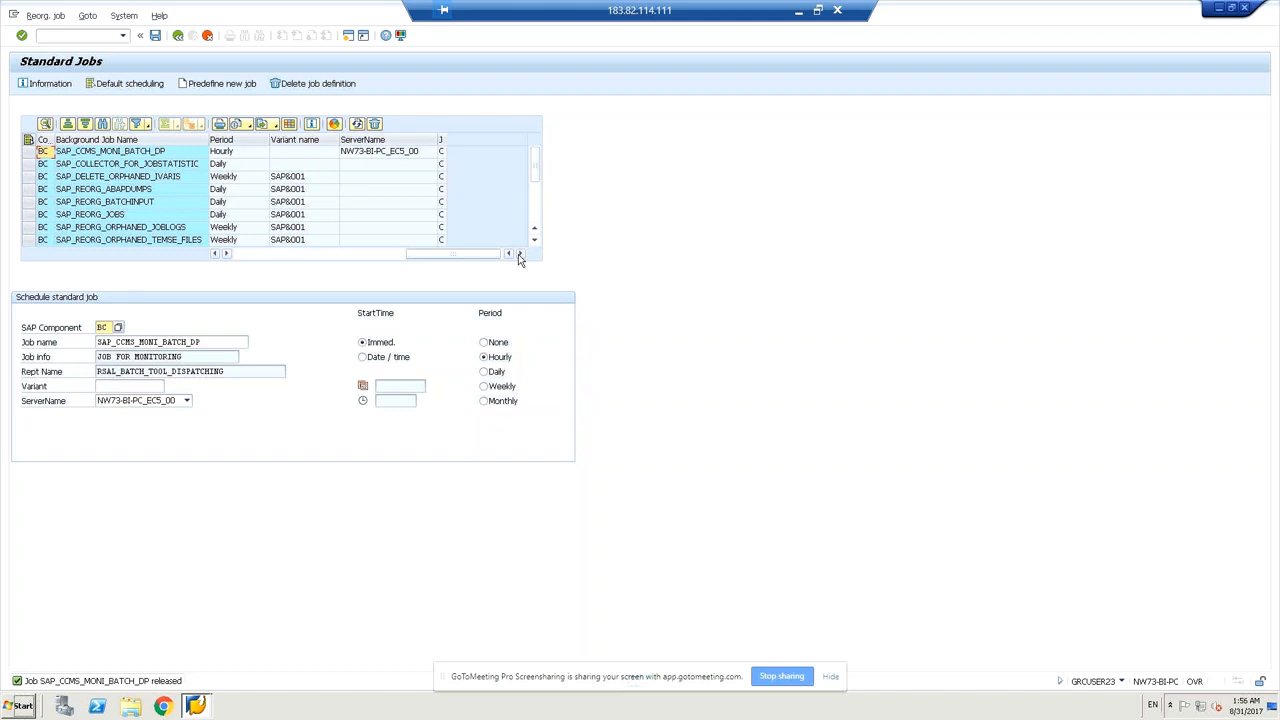
pyautogui.click(256, 256)
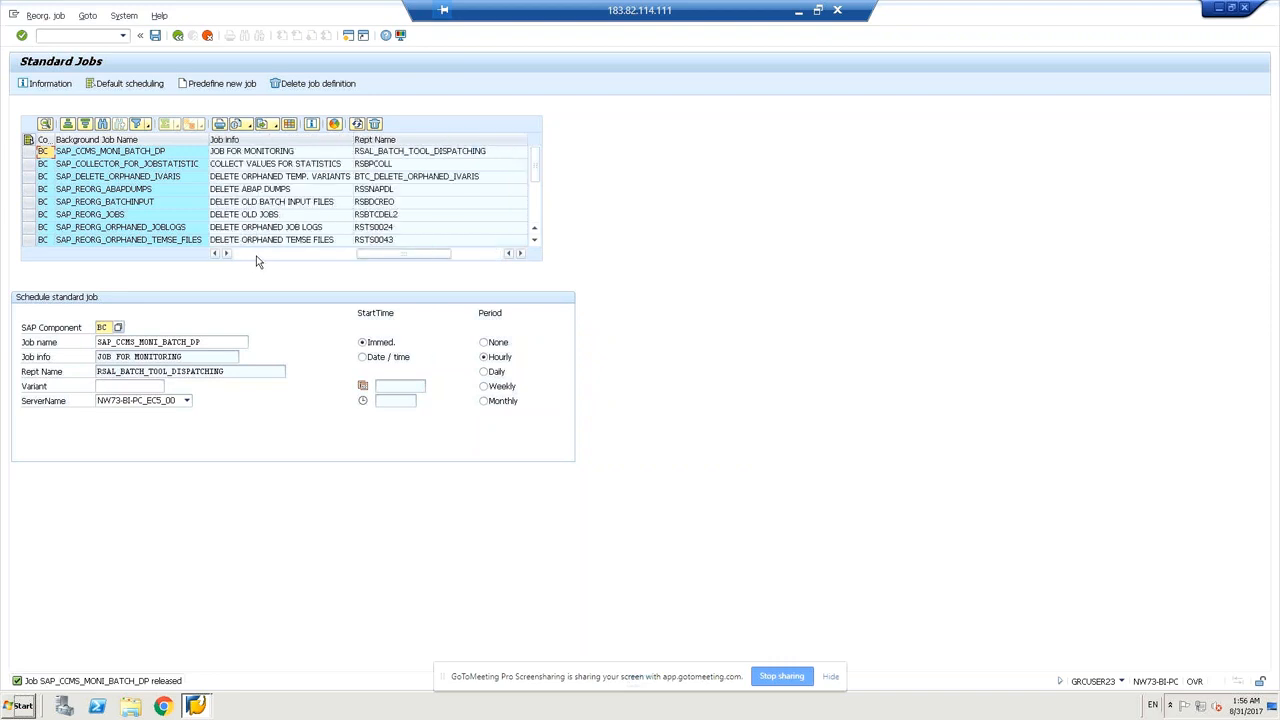
pyautogui.click(256, 256)
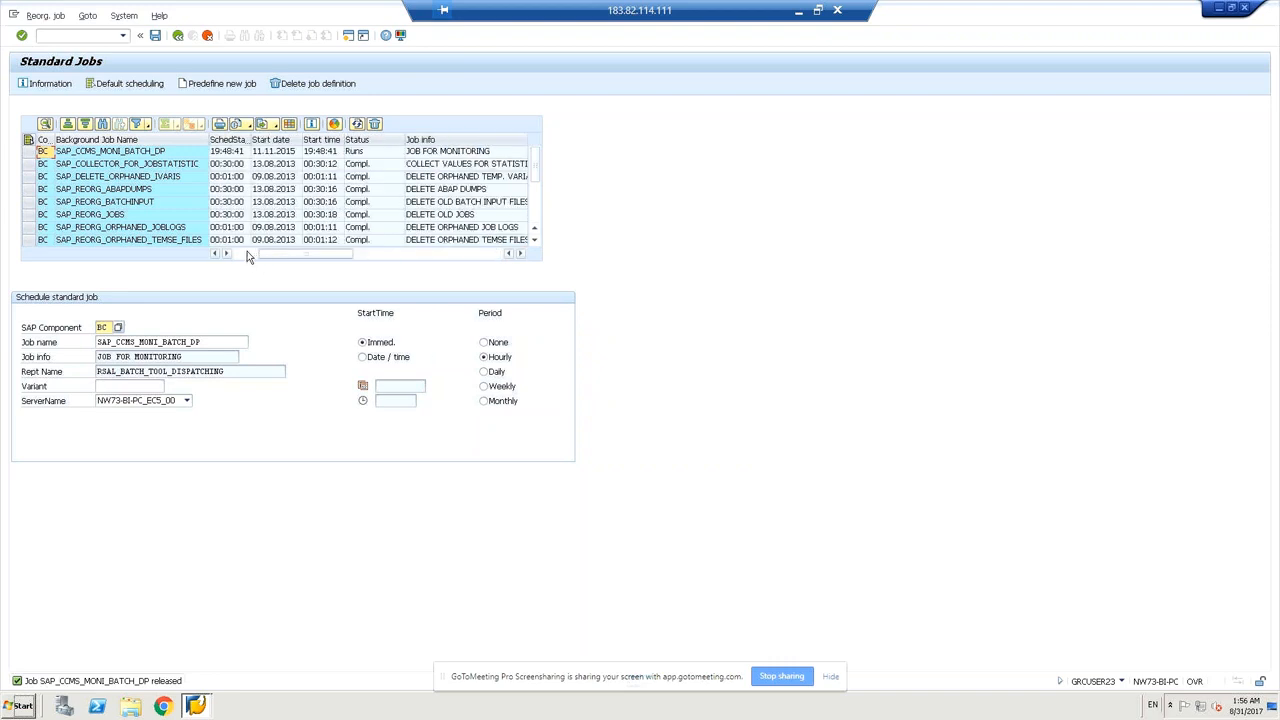
pyautogui.click(247, 255)
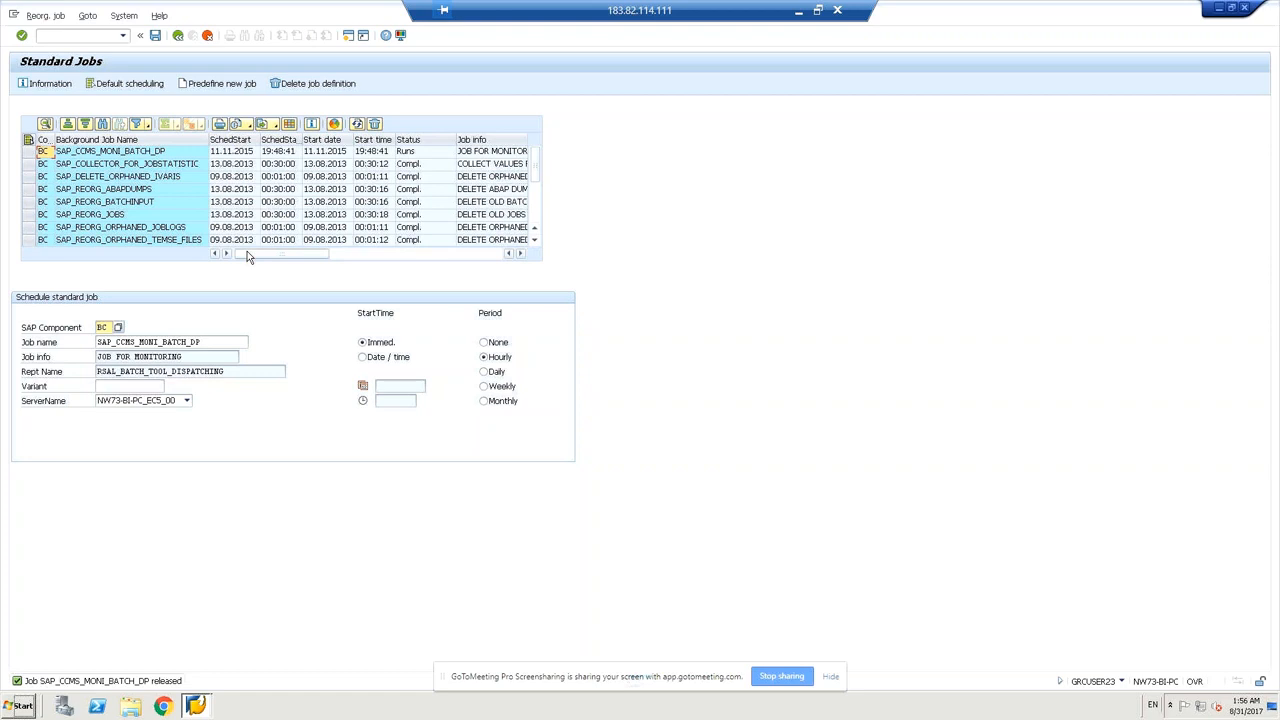